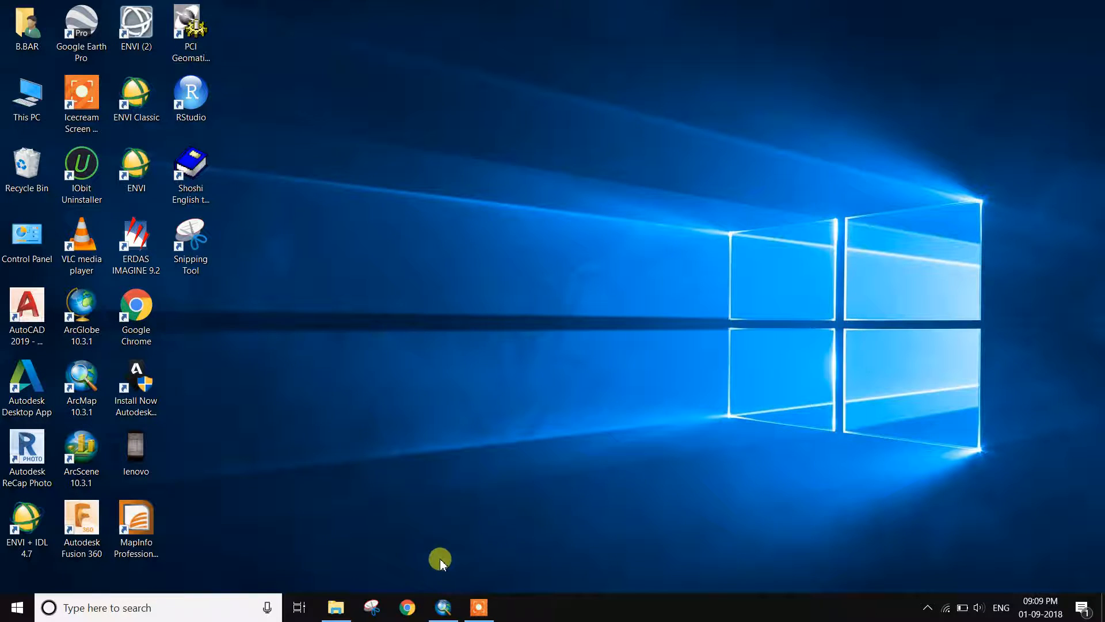
# Restore the empty Untitled ArcMap window from the Windows taskbar
pyautogui.click(440, 608)
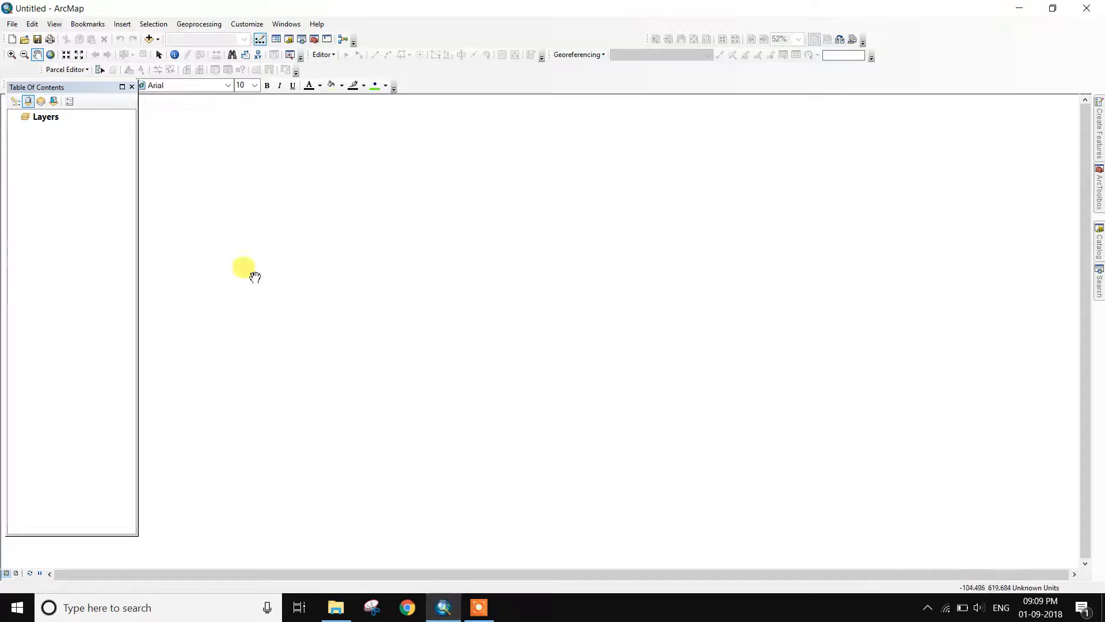
# Add mosaic.img from the dem kanshaboti river folder and zoom in on the raster
pyautogui.click(148, 39)
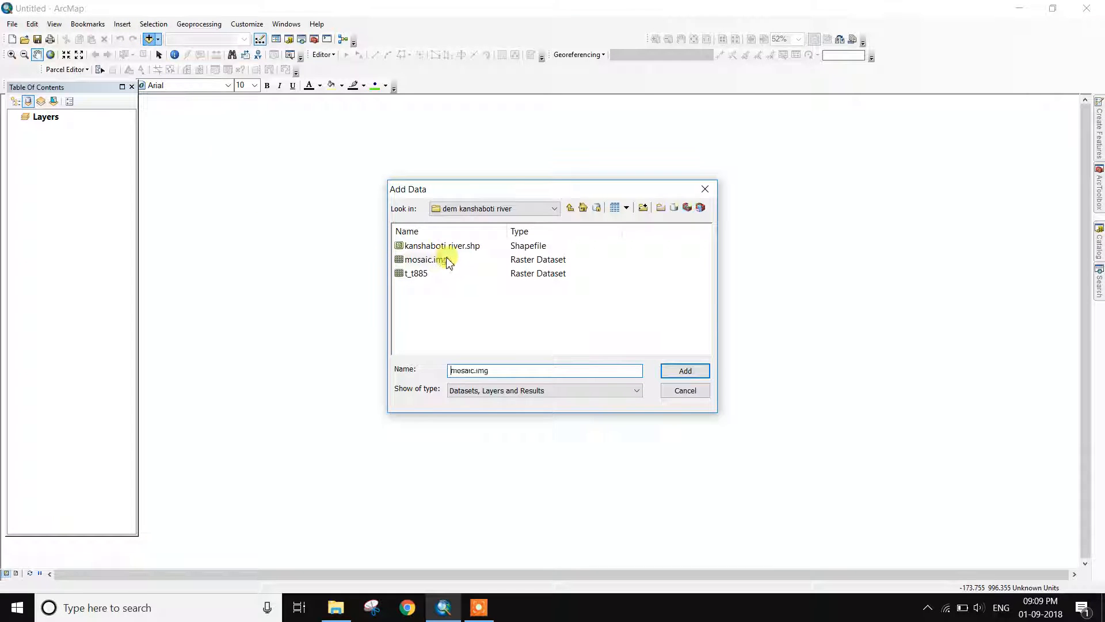
pyautogui.click(697, 372)
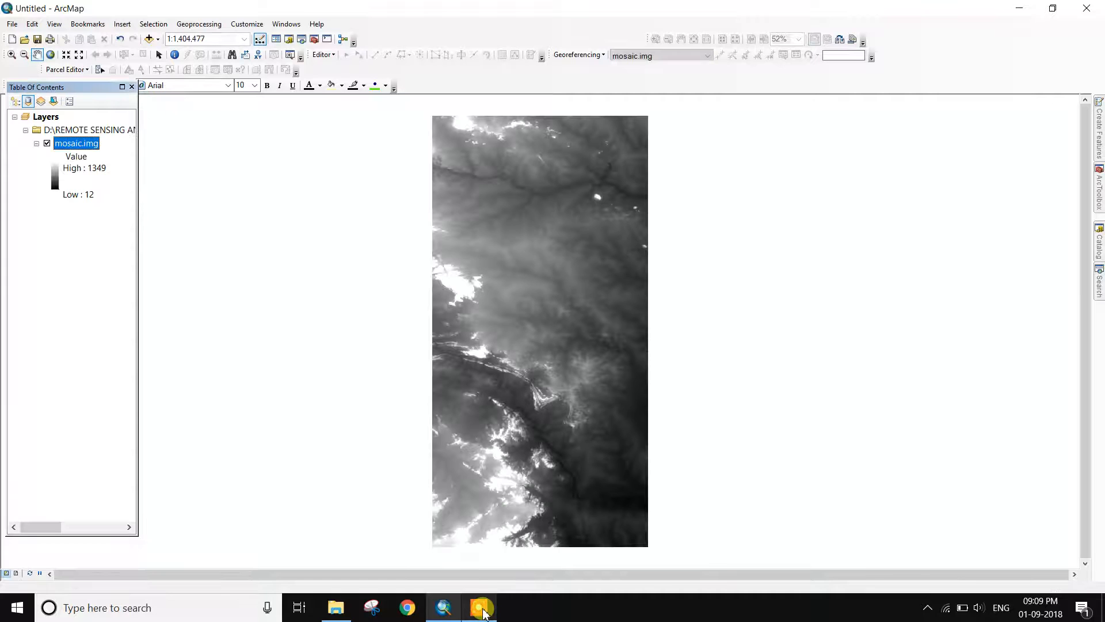
pyautogui.click(481, 609)
pyautogui.click(744, 596)
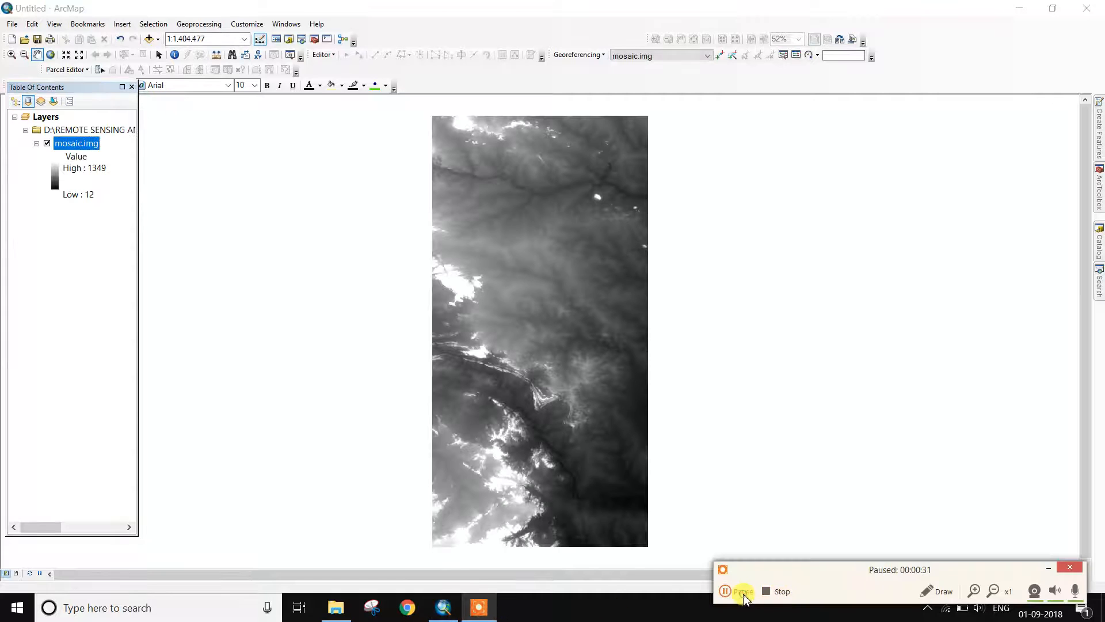
pyautogui.click(1046, 570)
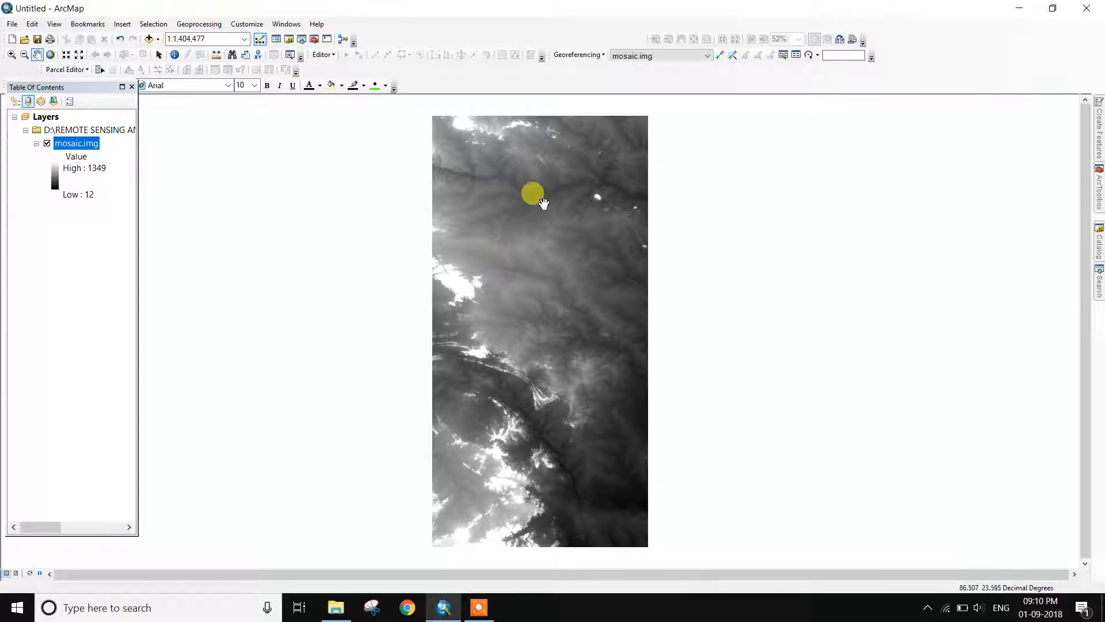
pyautogui.scroll(1, 543, 200)
pyautogui.scroll(2, 541, 197)
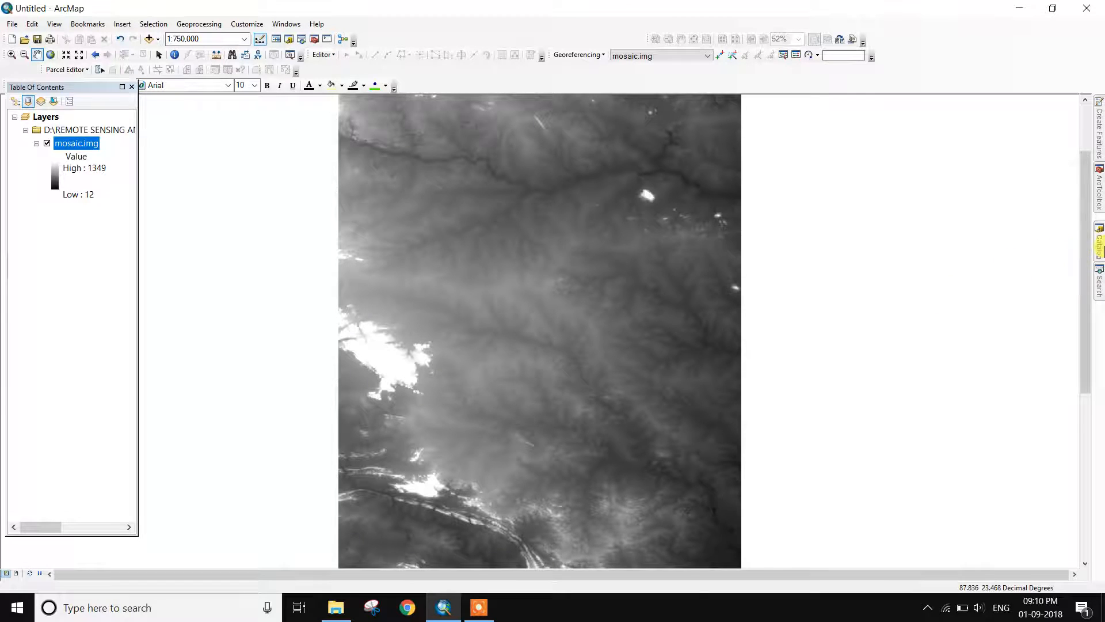
pyautogui.click(1099, 245)
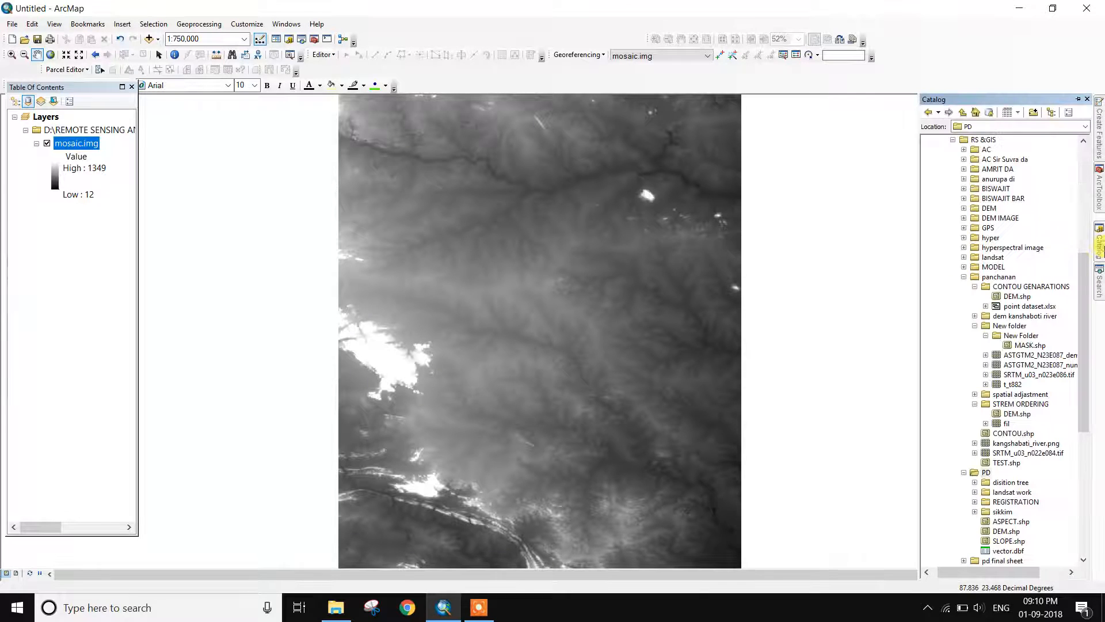
# Start a new Polygon shapefile named STRAME ORDERING in the dem kanshaboti river folder
pyautogui.rightClick(1036, 318)
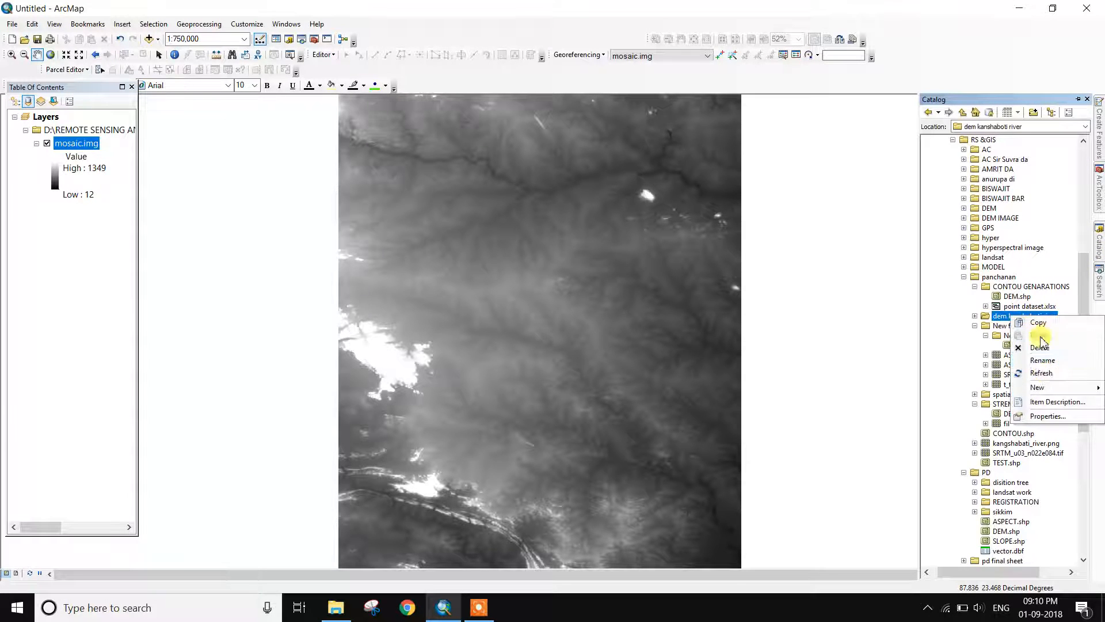
pyautogui.moveTo(1048, 391)
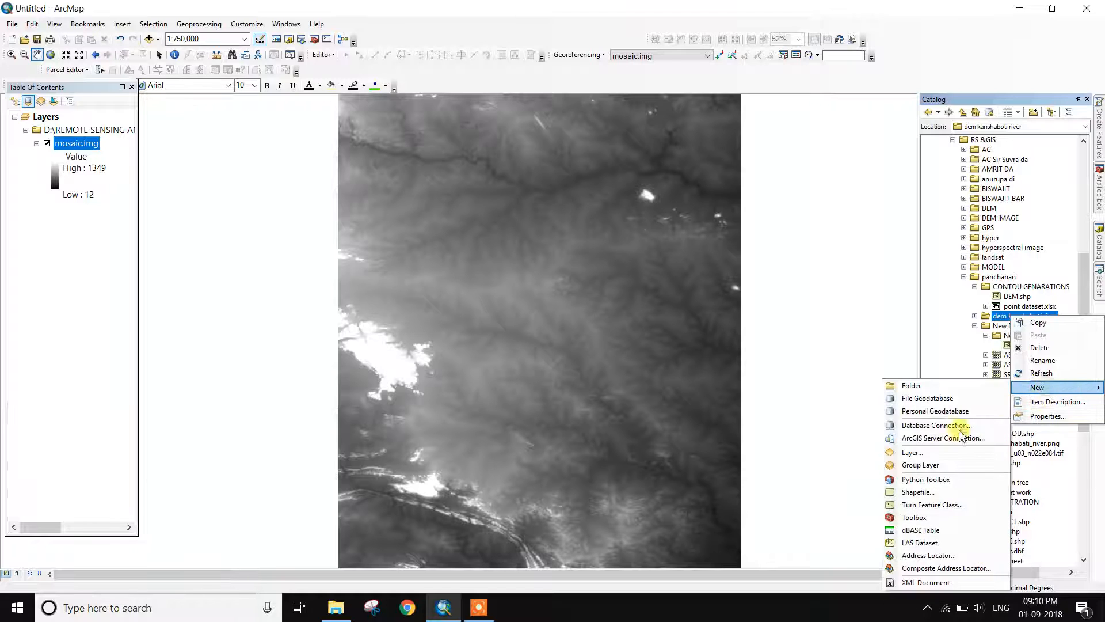
pyautogui.click(921, 489)
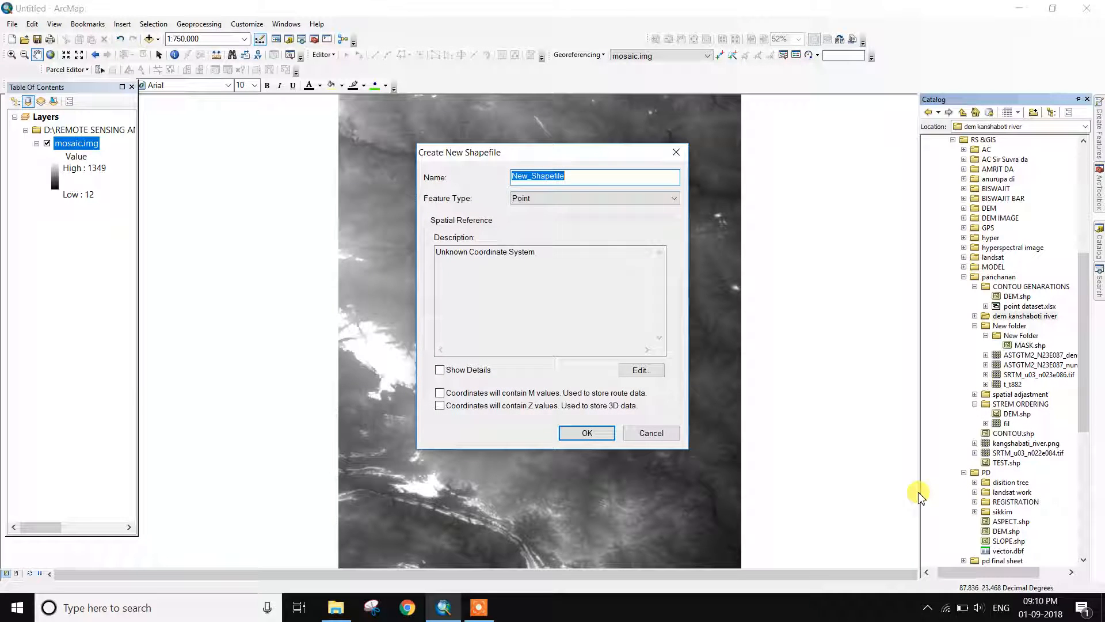
pyautogui.write('STRAME ORDERING')
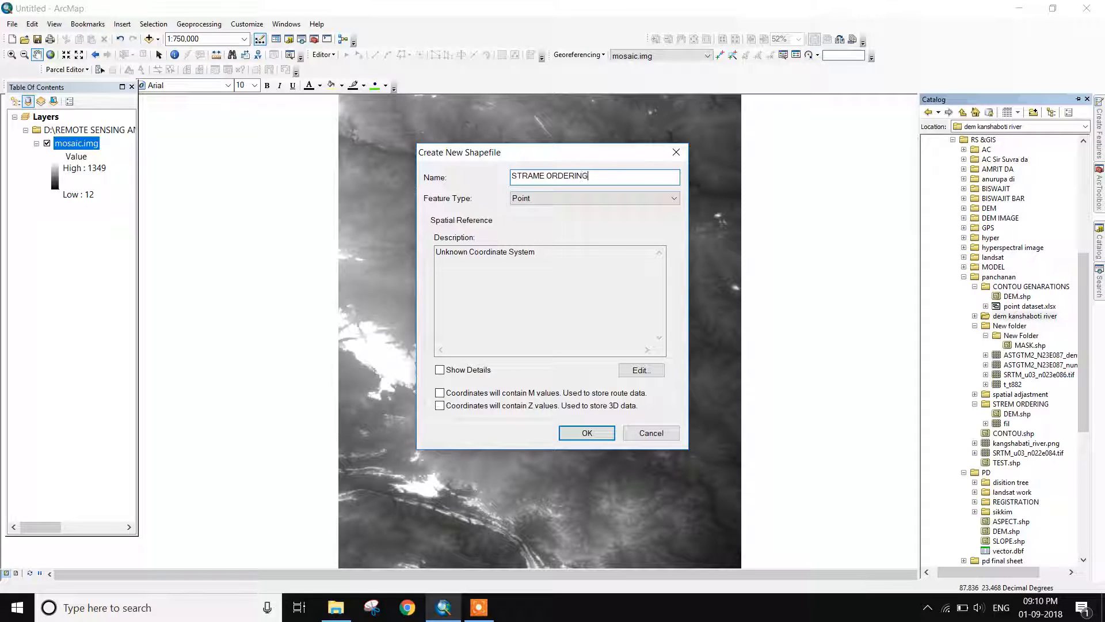
pyautogui.click(663, 196)
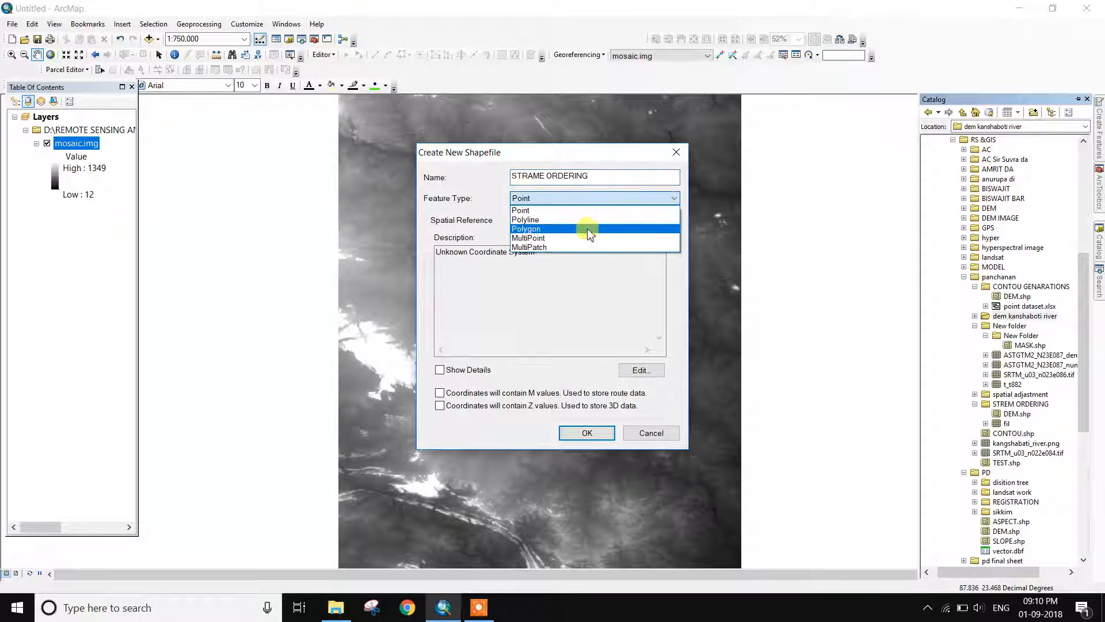
pyautogui.click(545, 228)
# Import GCS_WGS_1984 from mosaic.img as its coordinate system and create the shapefile
pyautogui.click(641, 370)
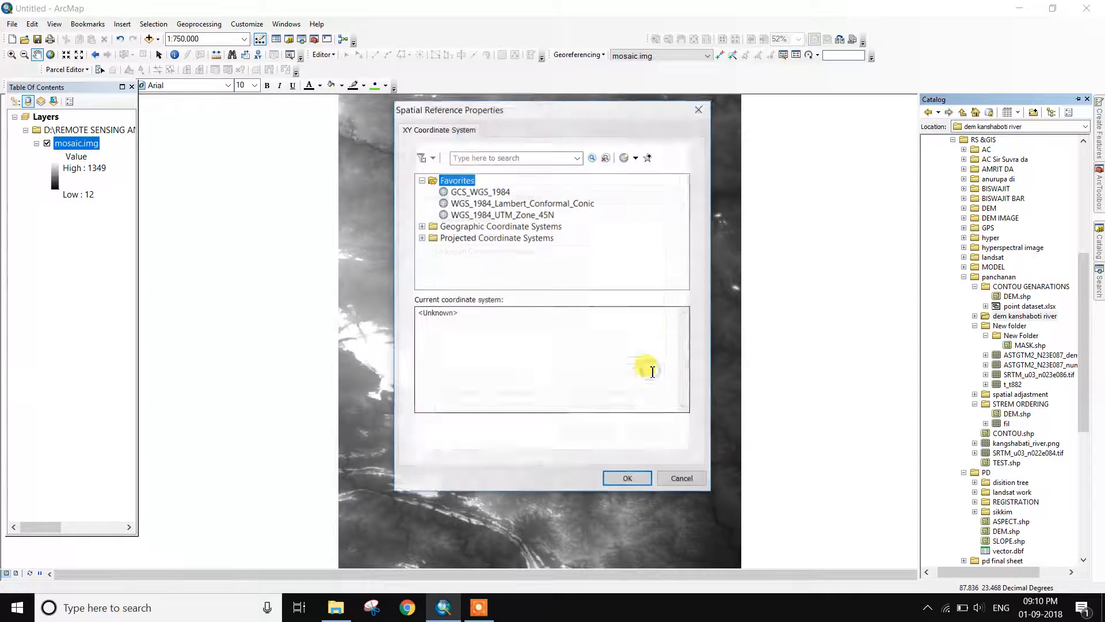
pyautogui.click(636, 158)
pyautogui.click(641, 170)
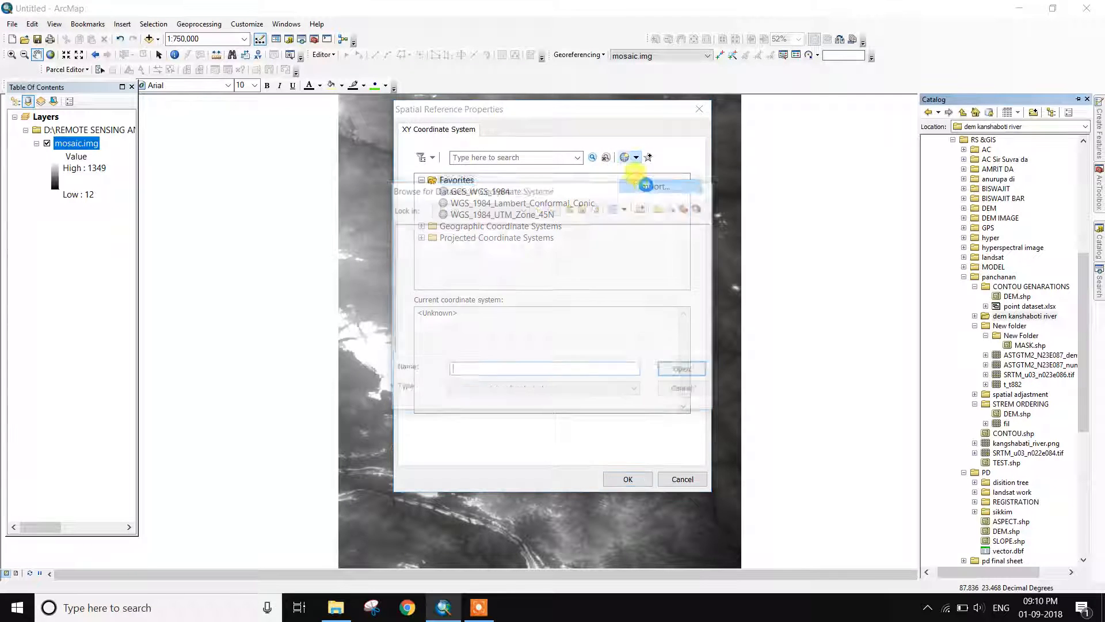
pyautogui.click(453, 258)
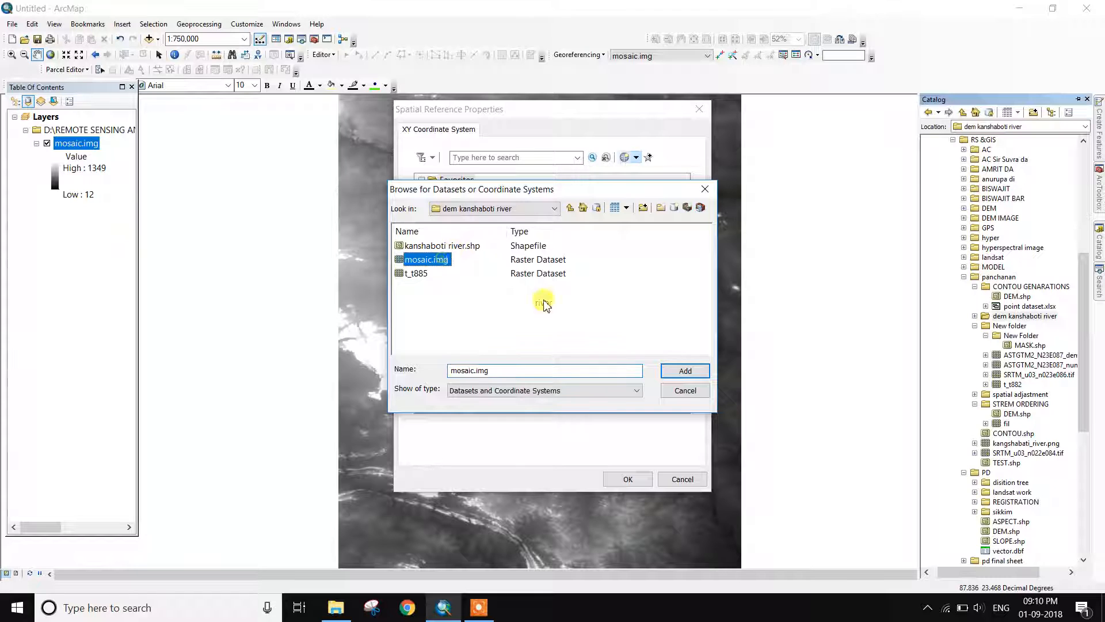
pyautogui.click(696, 372)
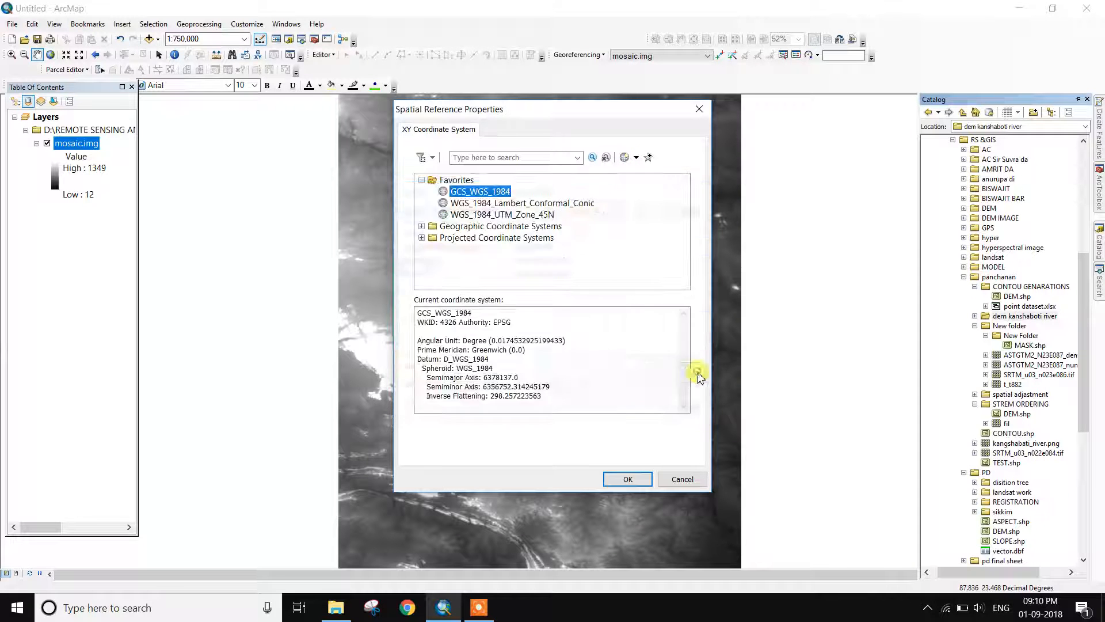
pyautogui.click(627, 478)
pyautogui.click(592, 438)
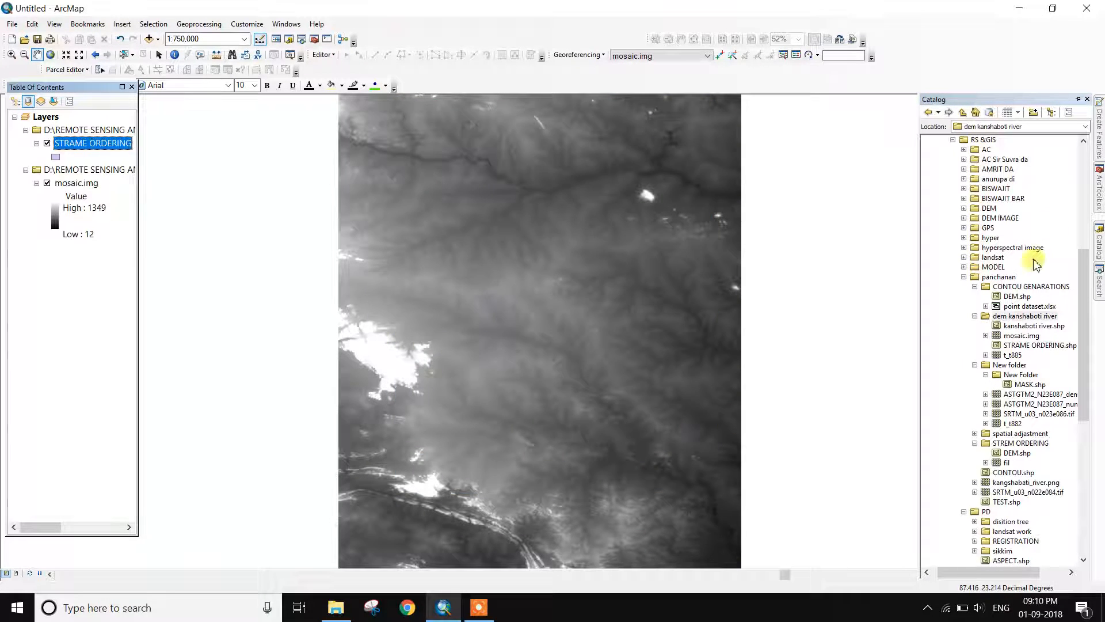
# Start an editing session on the STRAME ORDERING layer and select its polygon template
pyautogui.click(1078, 99)
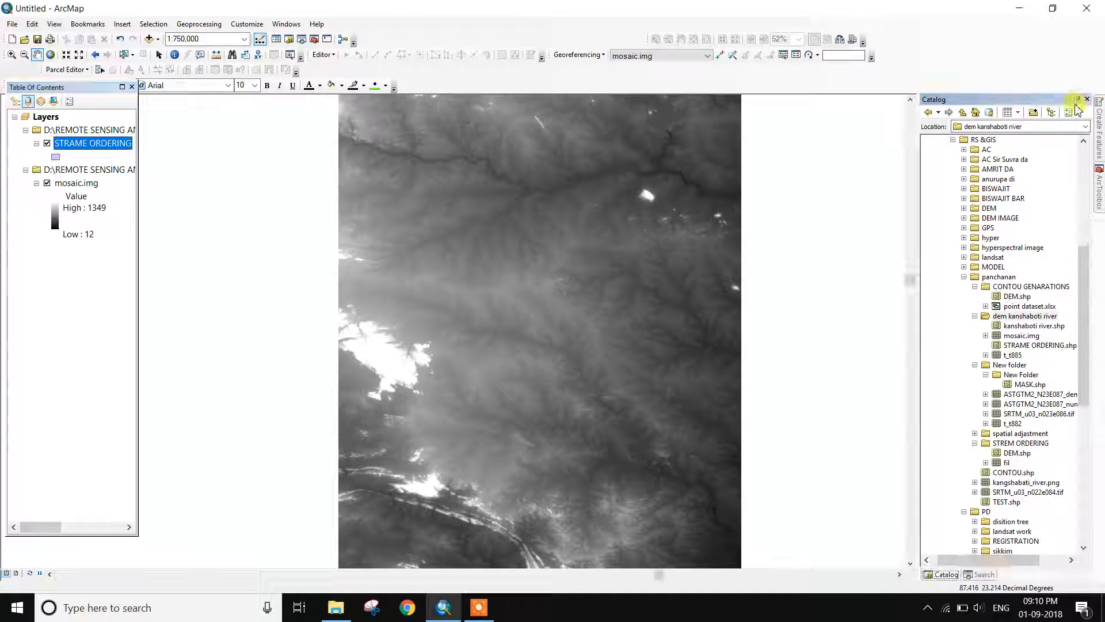
pyautogui.click(1078, 99)
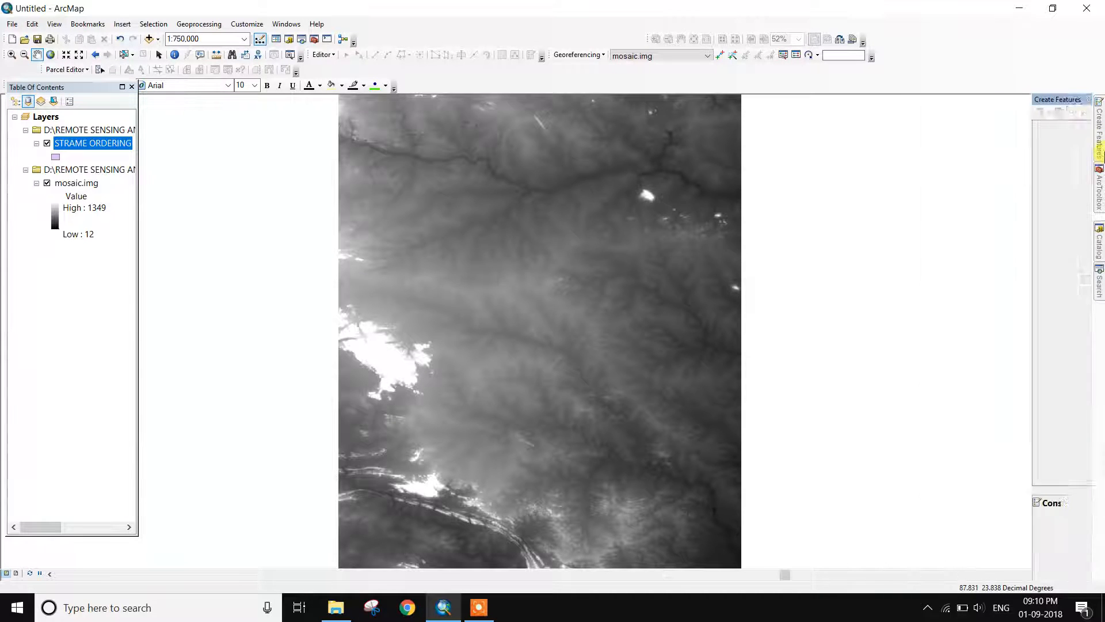
pyautogui.click(336, 60)
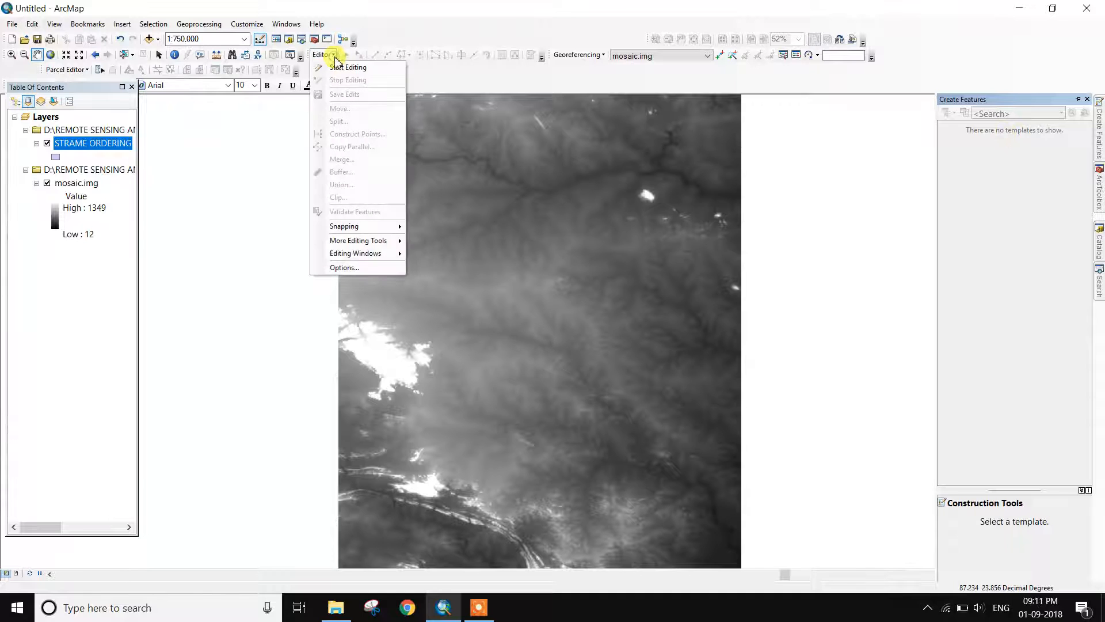
pyautogui.click(339, 68)
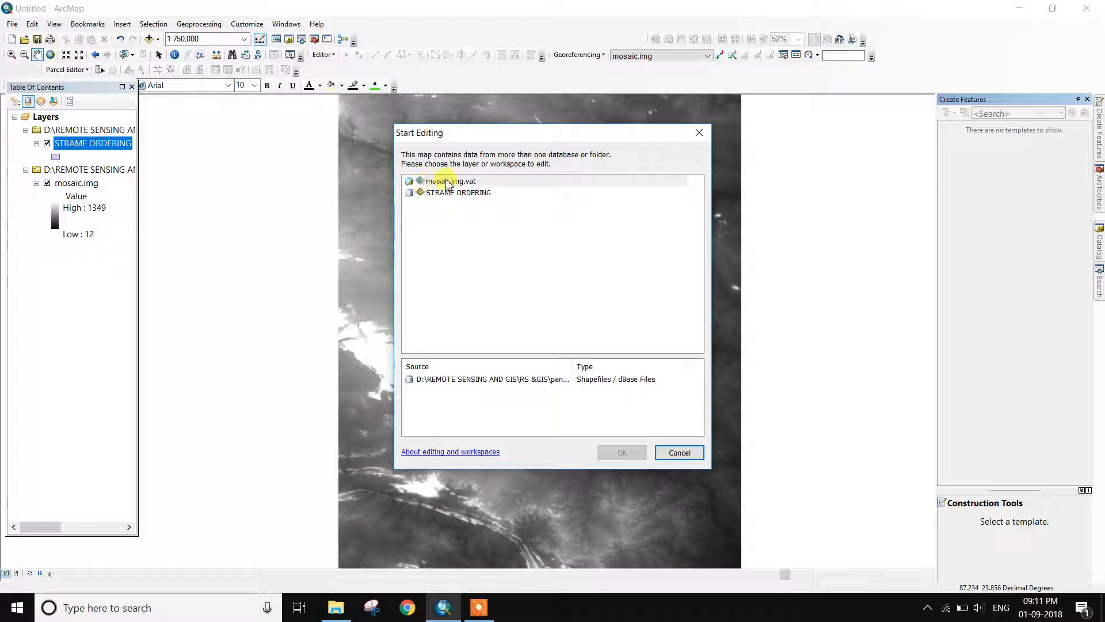
pyautogui.click(456, 194)
pyautogui.click(627, 452)
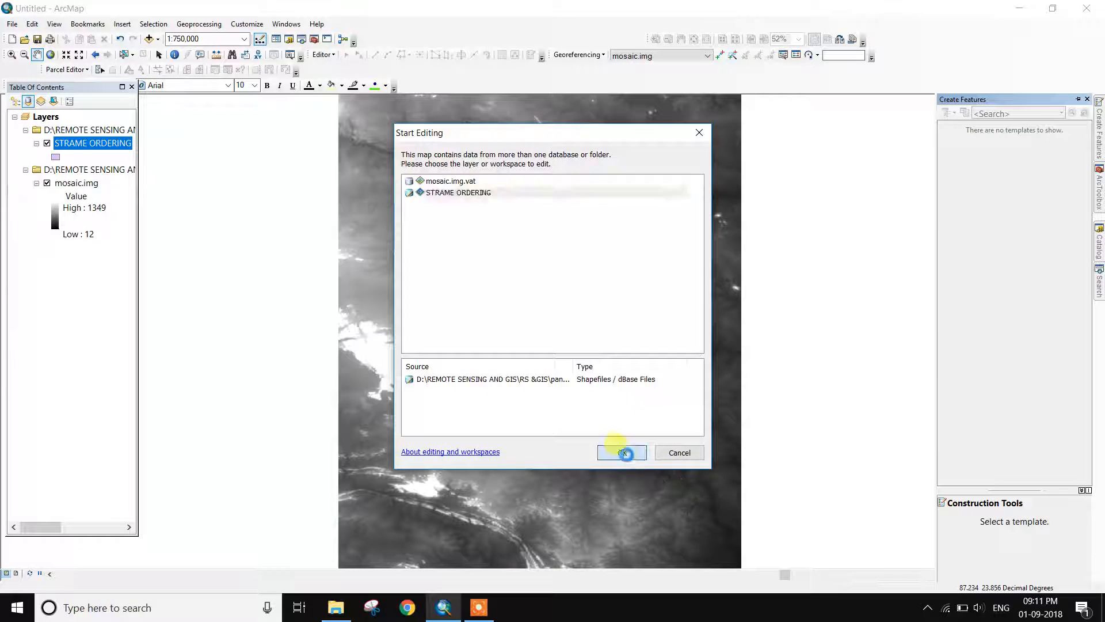
pyautogui.click(976, 141)
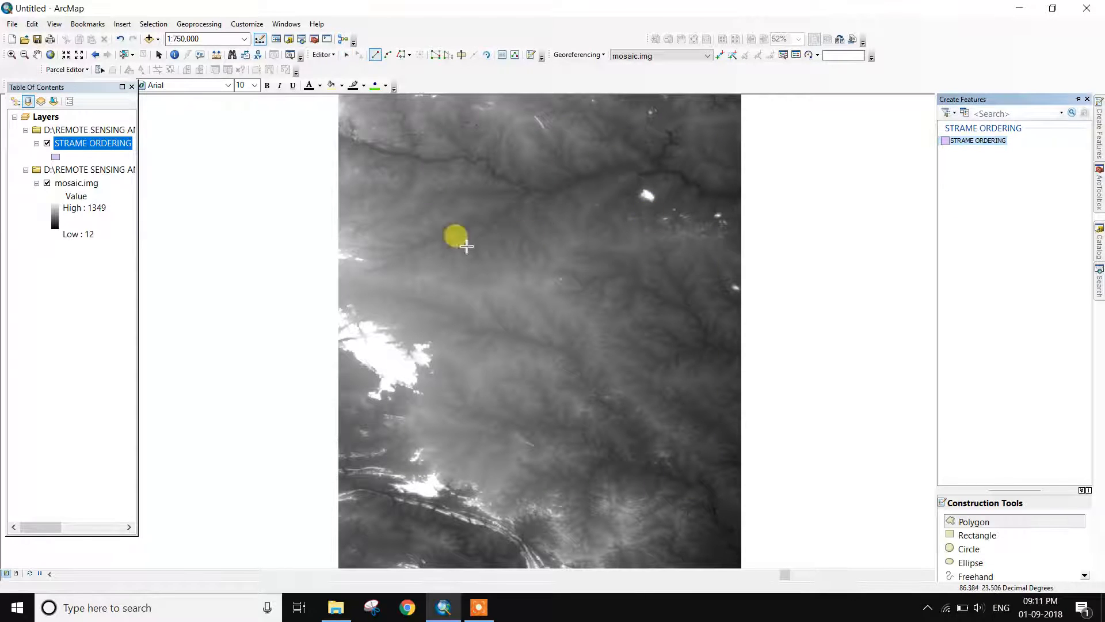
# Trace the basin outline vertex by vertex over the upper-left raster and finish the polygon
pyautogui.click(523, 194)
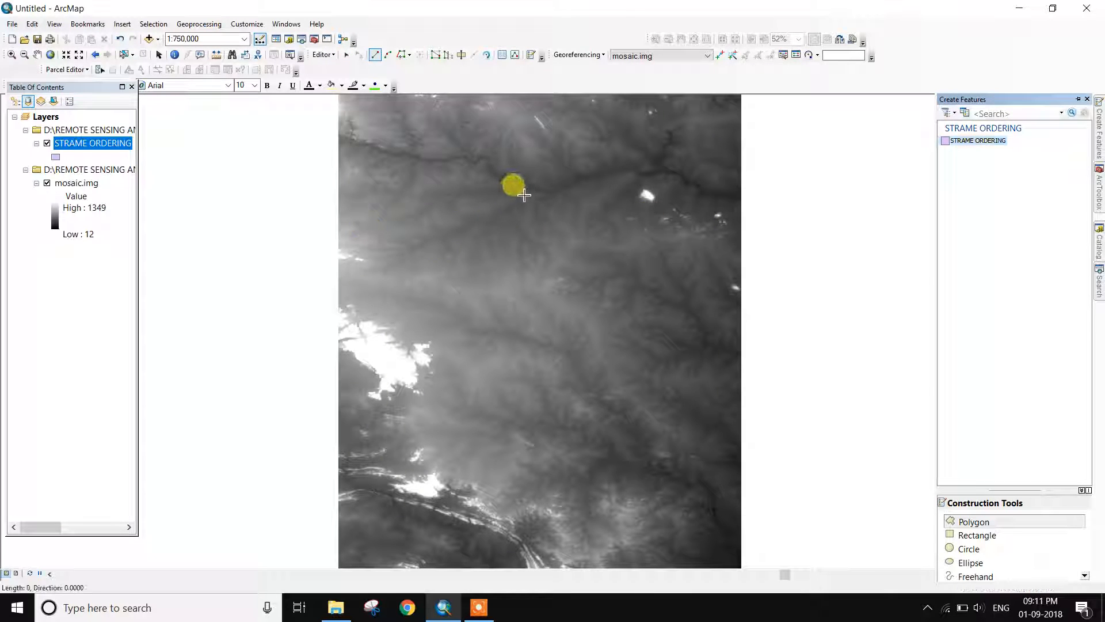
pyautogui.click(484, 206)
pyautogui.click(464, 212)
pyautogui.click(438, 220)
pyautogui.click(413, 232)
pyautogui.click(392, 234)
pyautogui.click(377, 237)
pyautogui.click(363, 243)
pyautogui.click(355, 249)
pyautogui.click(355, 263)
pyautogui.click(368, 269)
pyautogui.click(382, 268)
pyautogui.click(405, 267)
pyautogui.click(415, 267)
pyautogui.click(422, 267)
pyautogui.click(437, 264)
pyautogui.click(455, 269)
pyautogui.click(467, 267)
pyautogui.click(480, 265)
pyautogui.click(506, 269)
pyautogui.click(519, 267)
pyautogui.click(538, 267)
pyautogui.click(553, 257)
pyautogui.click(553, 253)
pyautogui.click(549, 246)
pyautogui.click(544, 237)
pyautogui.click(541, 229)
pyautogui.click(539, 220)
pyautogui.click(540, 198)
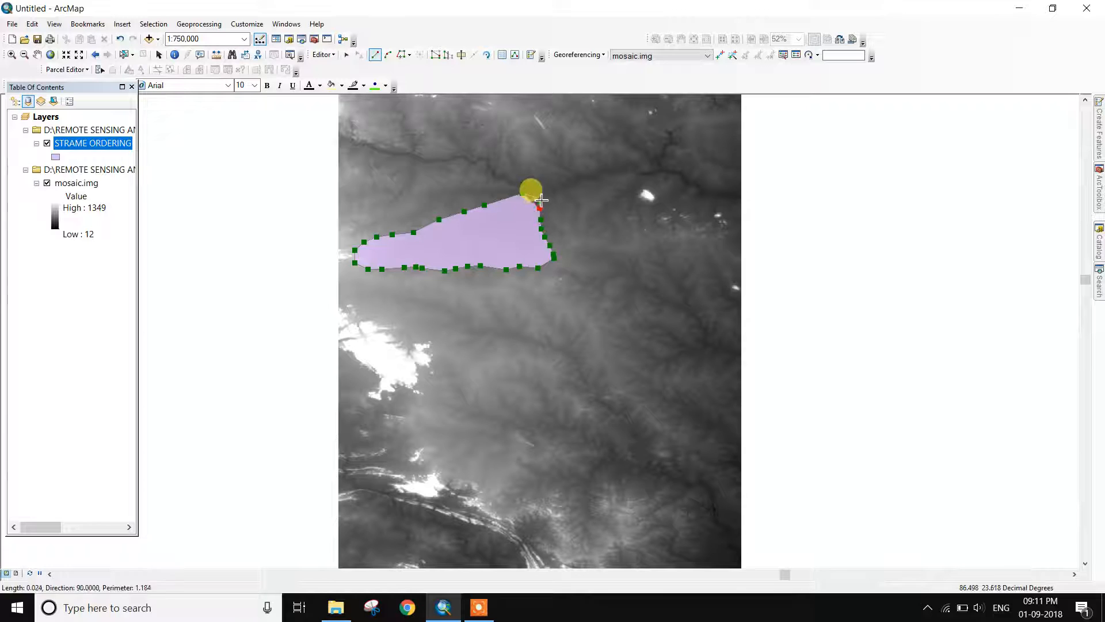
pyautogui.doubleClick(525, 196)
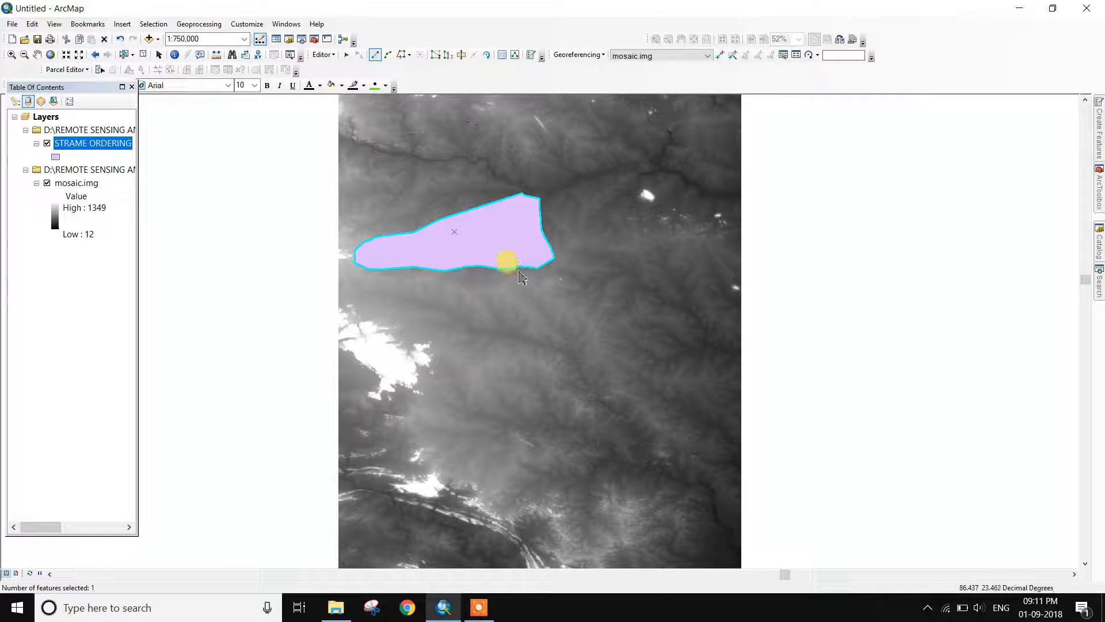
# Save the polygon edits and bring up Spatial Analyst Tools > Extraction > Extract by Mask
pyautogui.click(334, 56)
pyautogui.click(347, 95)
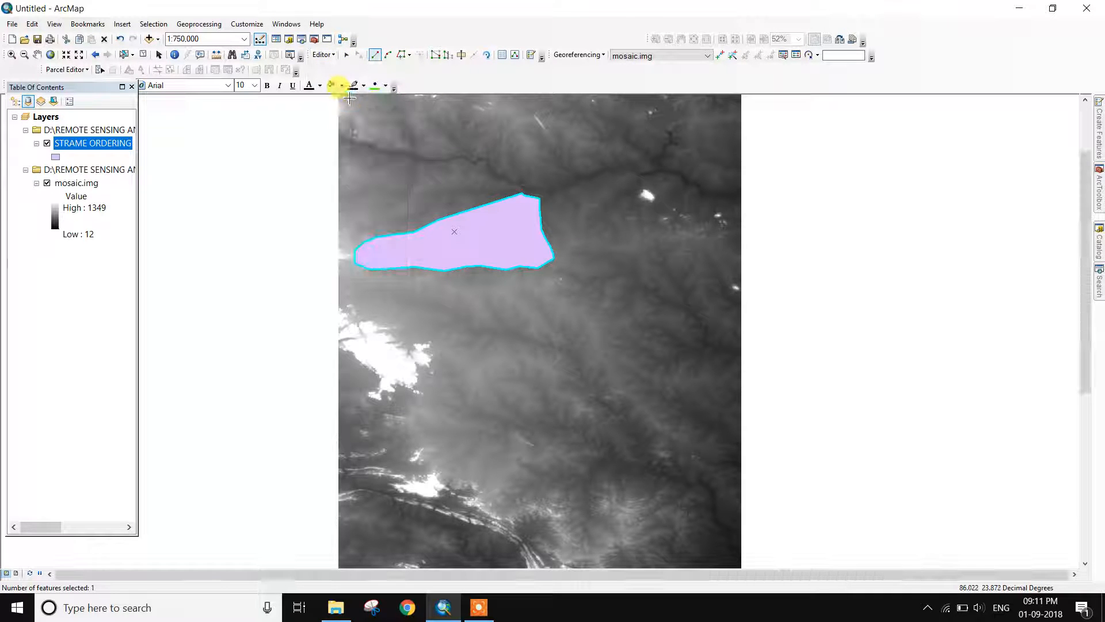
pyautogui.click(313, 39)
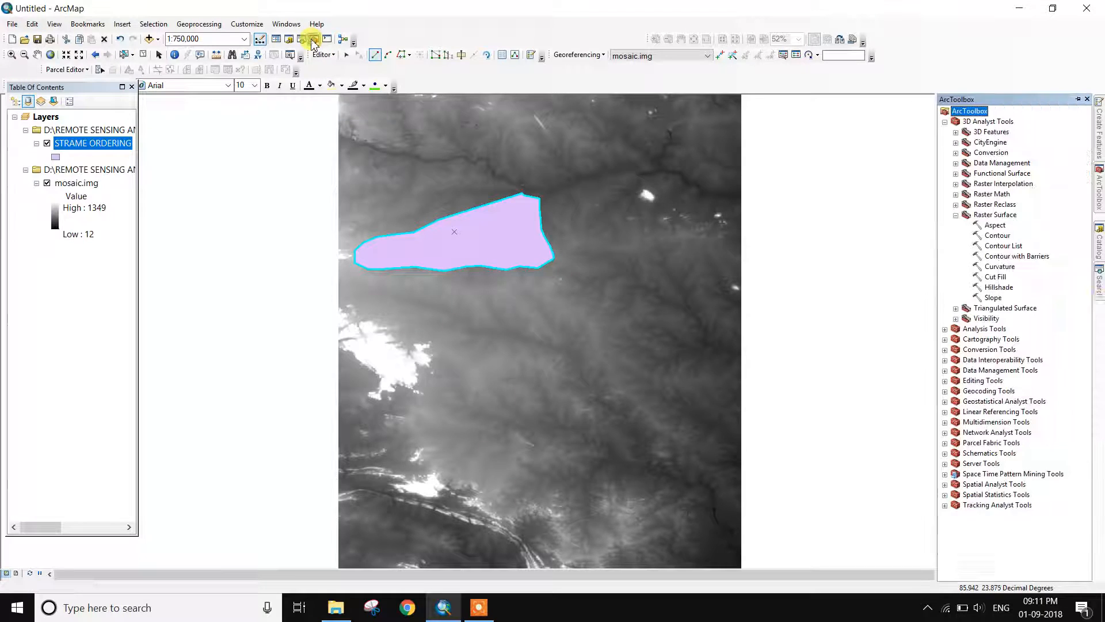
pyautogui.click(956, 214)
pyautogui.click(944, 122)
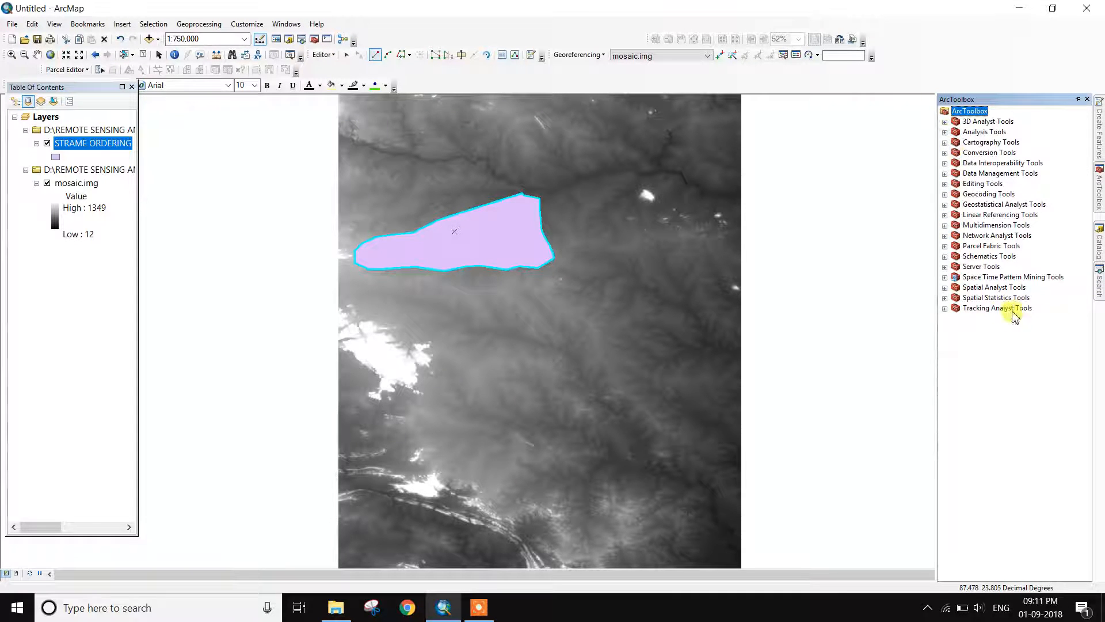
pyautogui.doubleClick(981, 288)
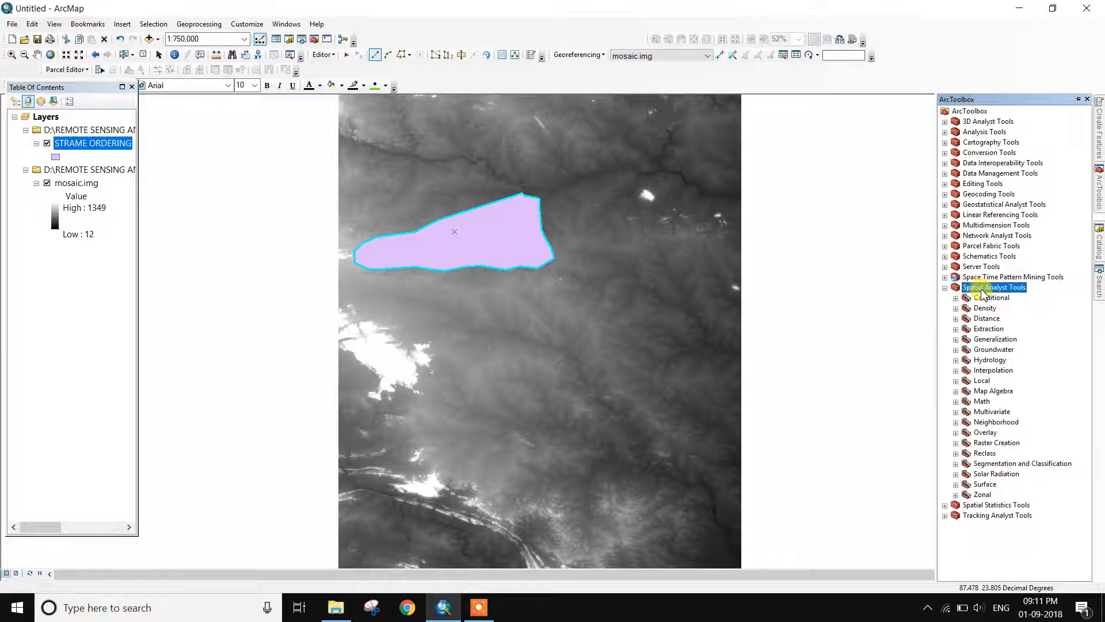
pyautogui.doubleClick(996, 331)
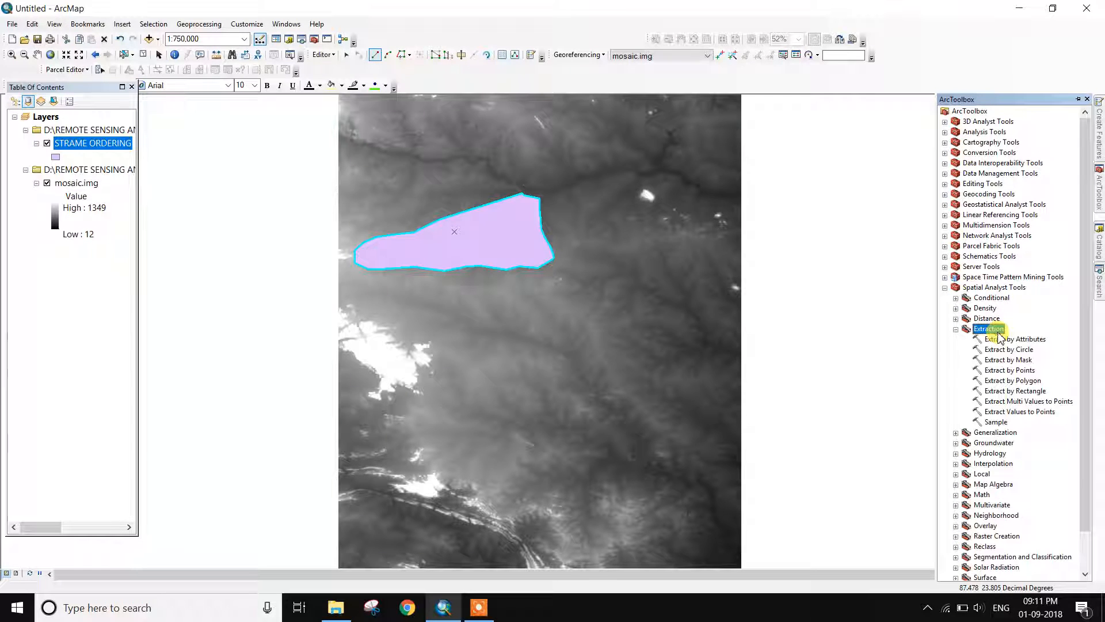
pyautogui.doubleClick(1024, 360)
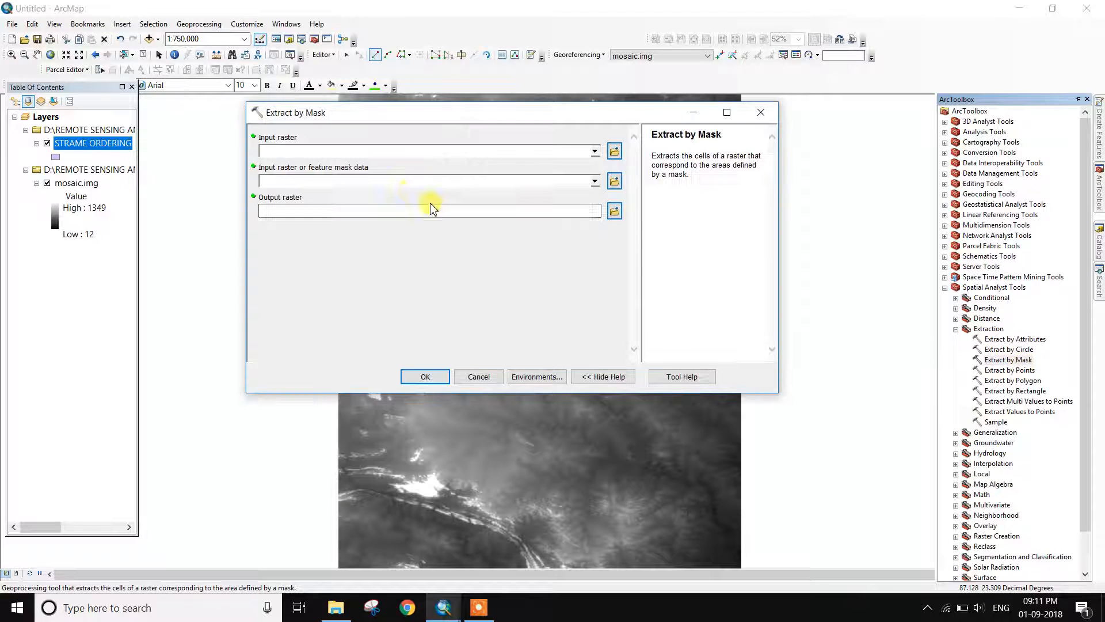
# Clip mosaic.img with the STRAME ORDERING mask, keeping the default output location
pyautogui.click(594, 151)
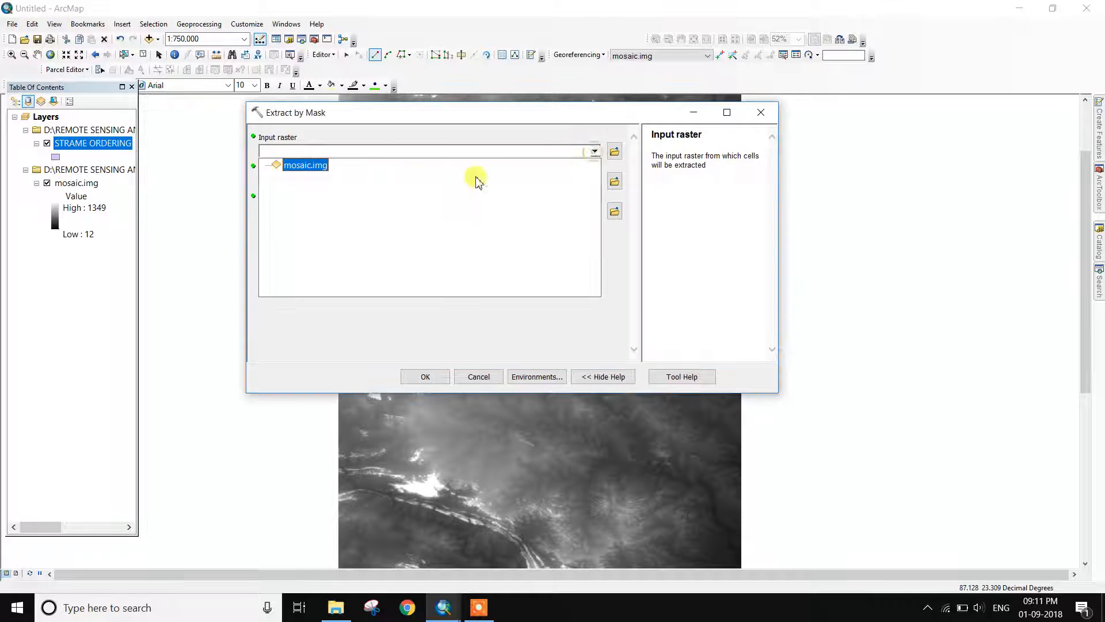
pyautogui.click(321, 166)
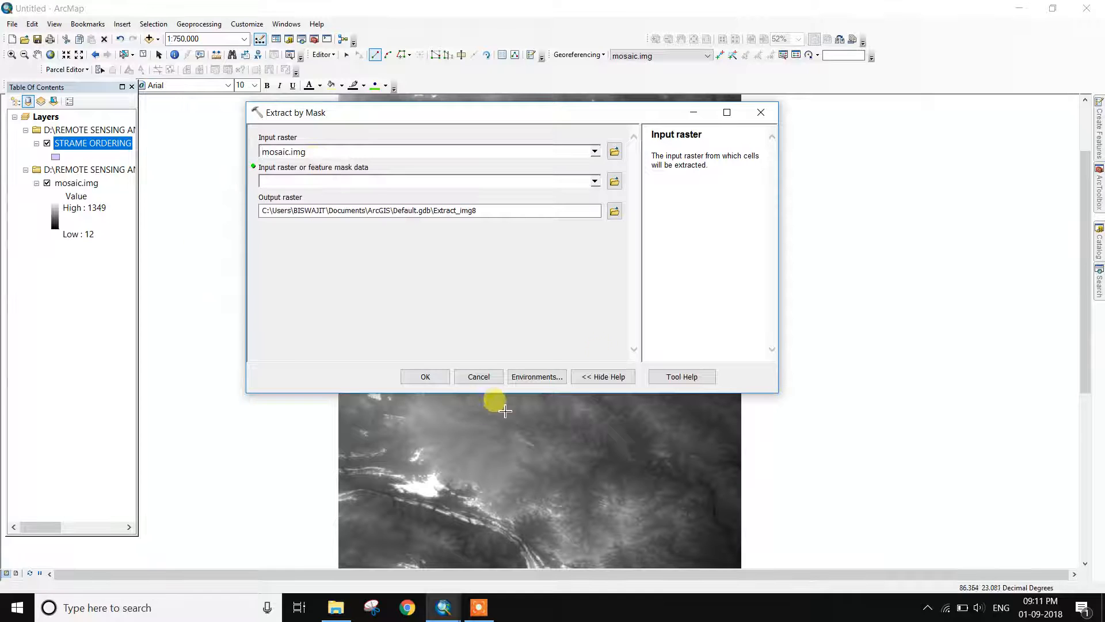
pyautogui.click(594, 181)
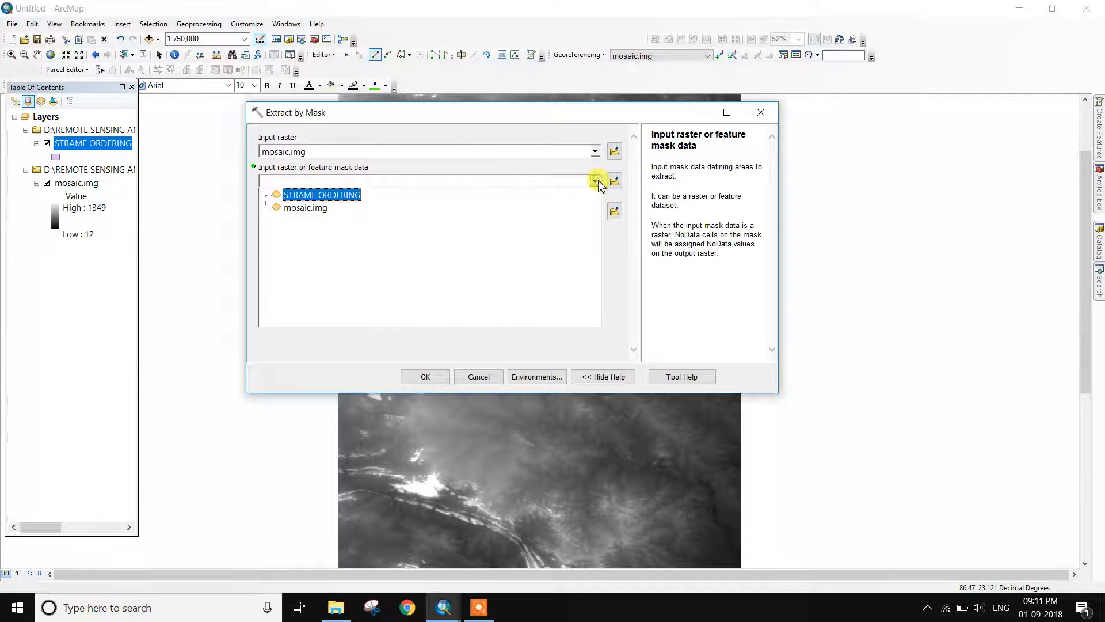
pyautogui.click(322, 191)
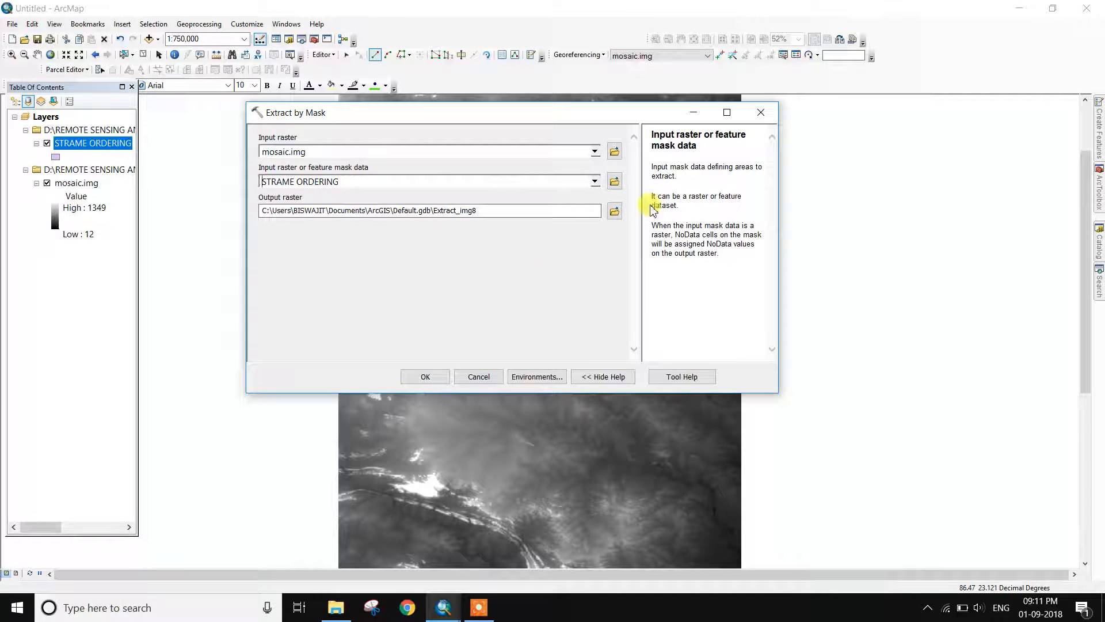
pyautogui.click(614, 211)
pyautogui.click(668, 139)
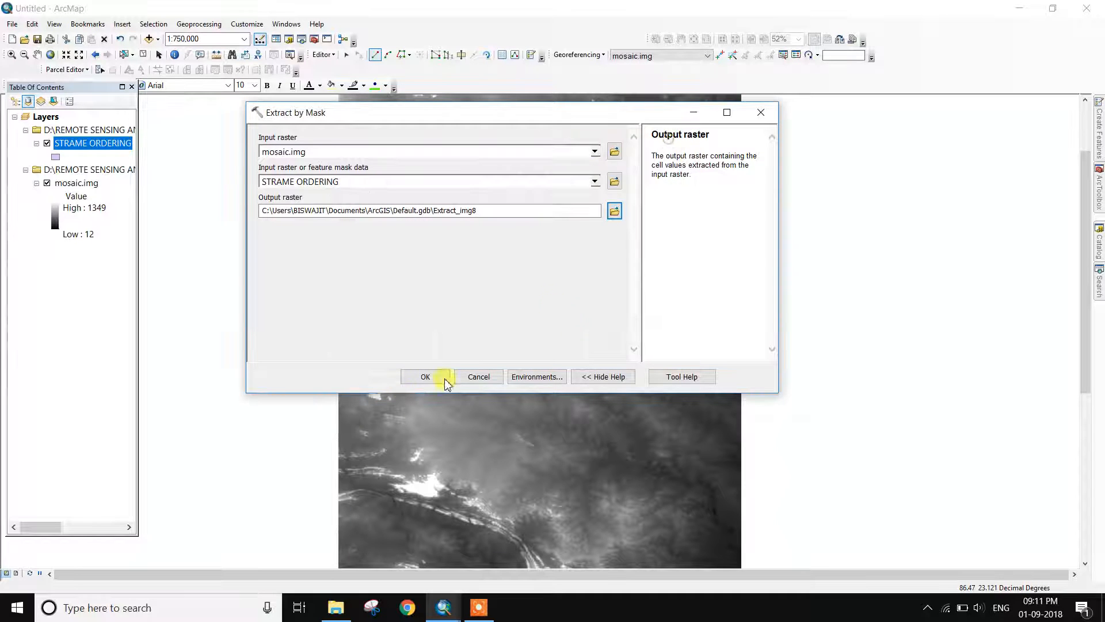
pyautogui.click(413, 380)
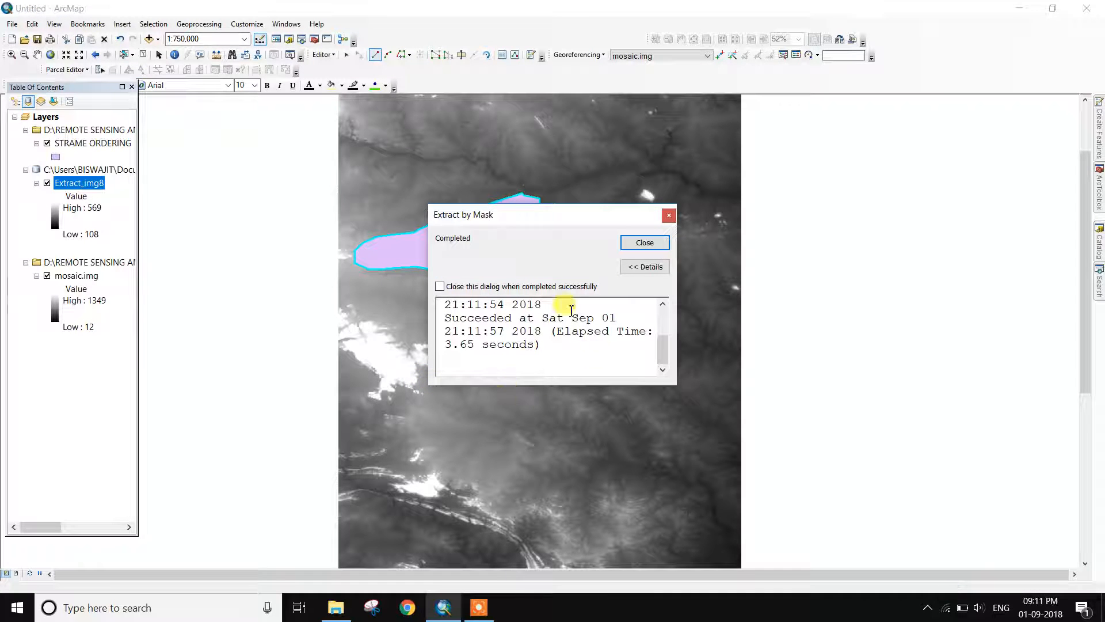
# Dismiss the completion message and switch off the mosaic.img and STRAME ORDERING layers
pyautogui.click(643, 244)
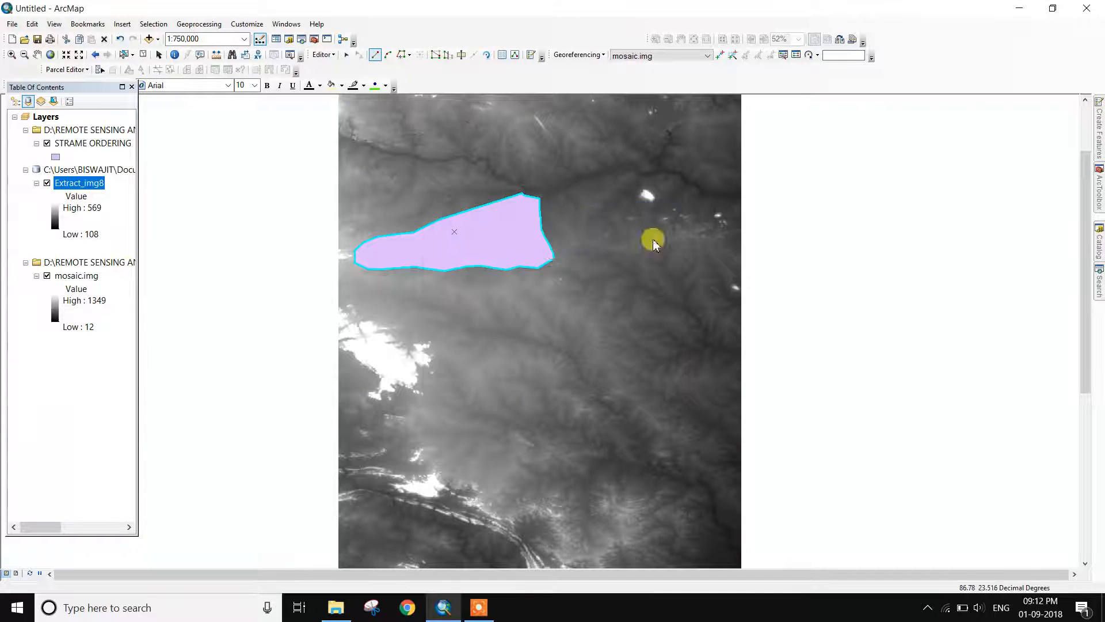
pyautogui.click(48, 276)
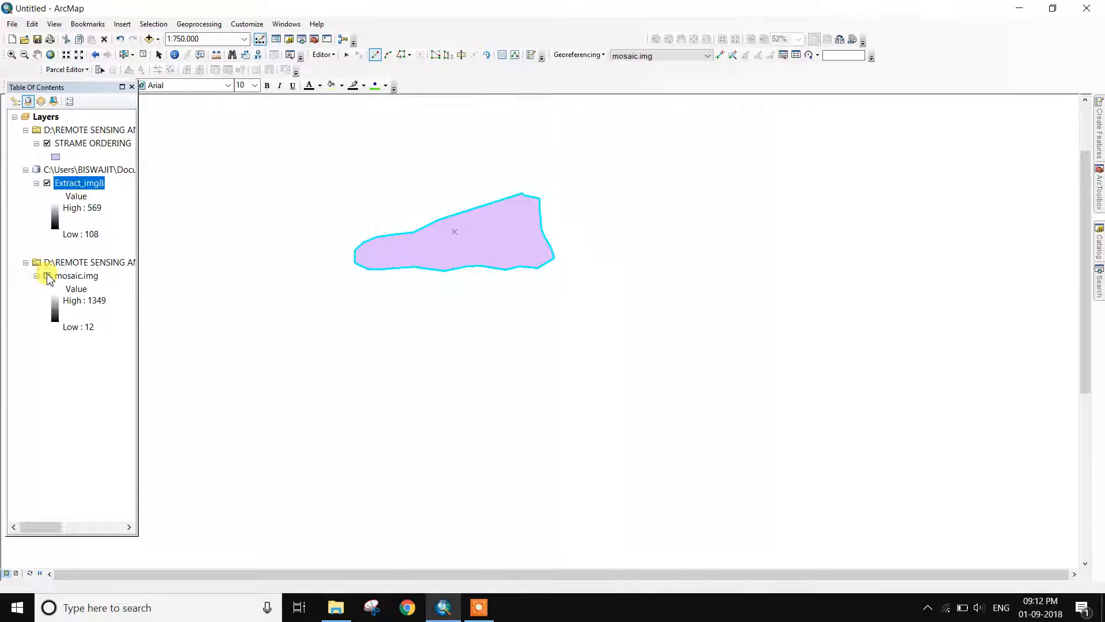
pyautogui.click(47, 143)
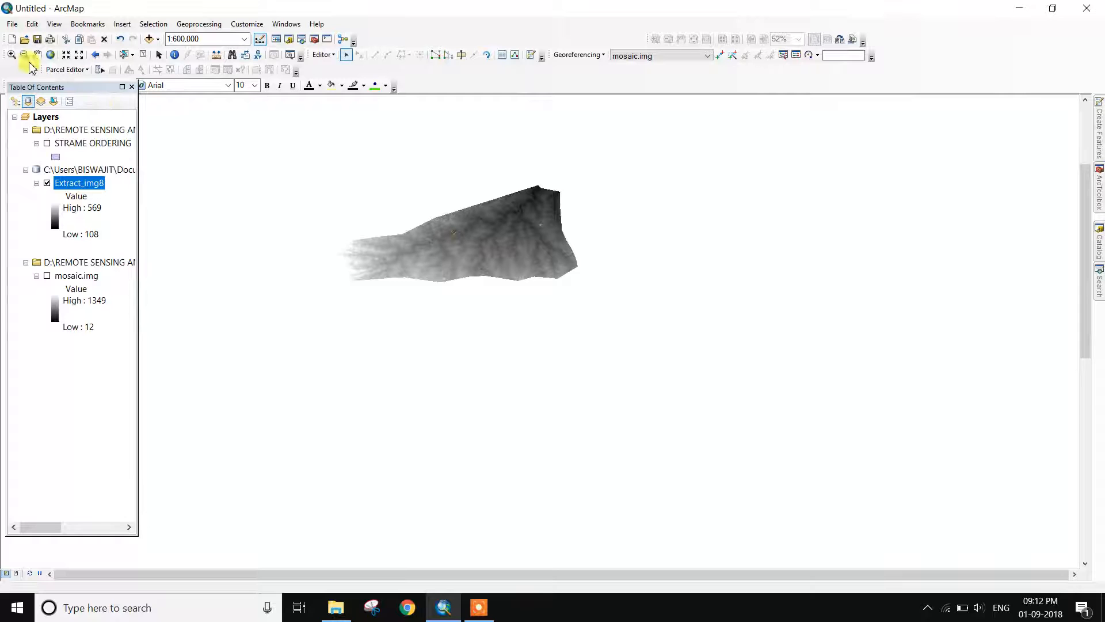
# Zoom in closely on the clipped Extract_img8 basin raster
pyautogui.click(11, 54)
pyautogui.moveTo(217, 168); pyautogui.dragTo(599, 303)
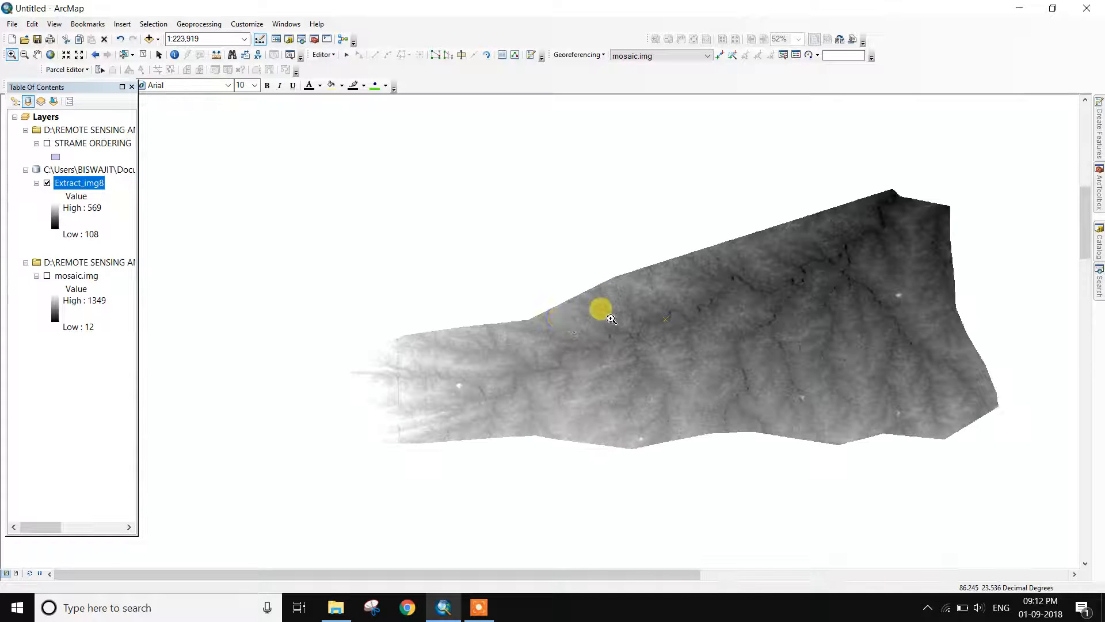
pyautogui.moveTo(312, 257)
pyautogui.mouseDown()
pyautogui.moveTo(642, 456)
pyautogui.moveTo(975, 438)
pyautogui.moveTo(360, 325)
pyautogui.moveTo(311, 262)
pyautogui.mouseUp()
pyautogui.rightClick(375, 249)
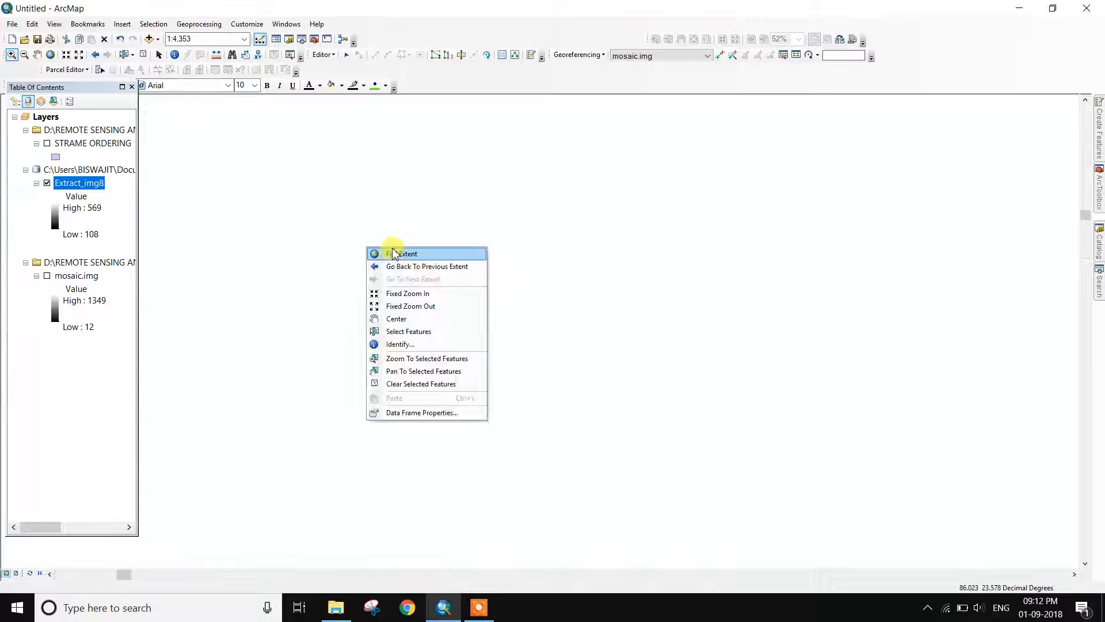
pyautogui.click(394, 249)
pyautogui.moveTo(371, 184); pyautogui.dragTo(614, 266)
pyautogui.moveTo(257, 196); pyautogui.dragTo(823, 384)
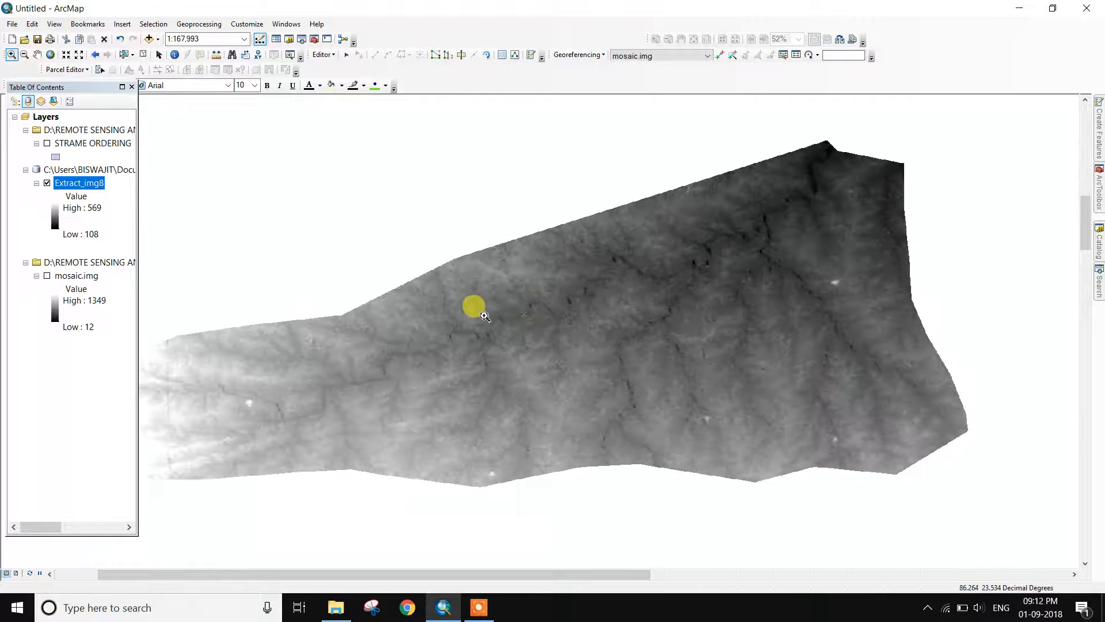
pyautogui.scroll(2, 500, 317)
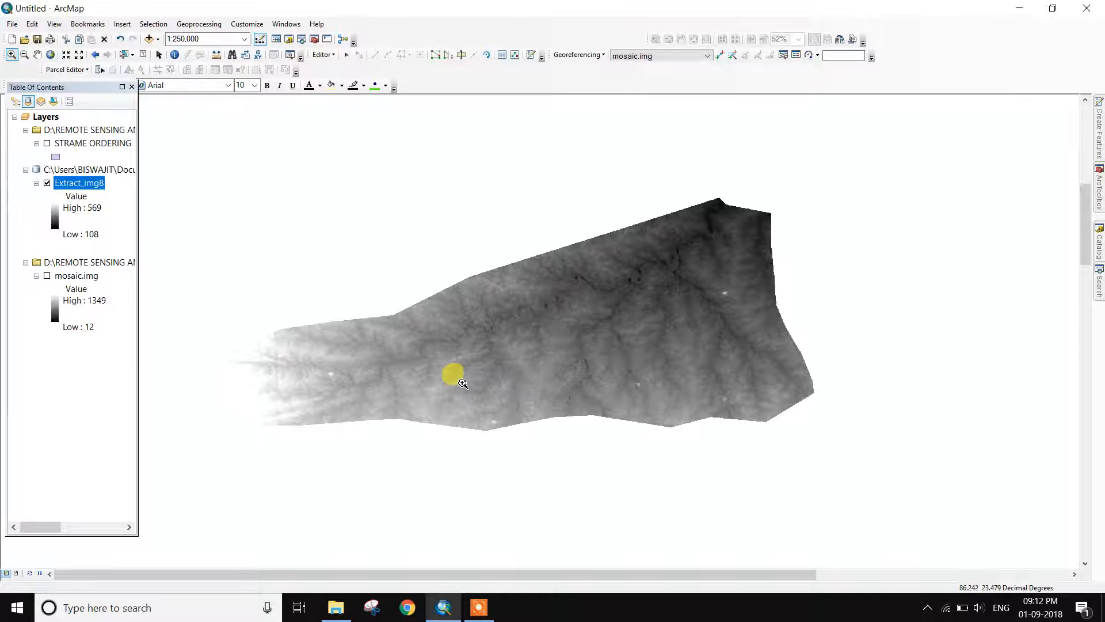
# Launch the Fill tool from ArcToolbox > Spatial Analyst Tools > Hydrology
pyautogui.click(159, 56)
pyautogui.click(313, 41)
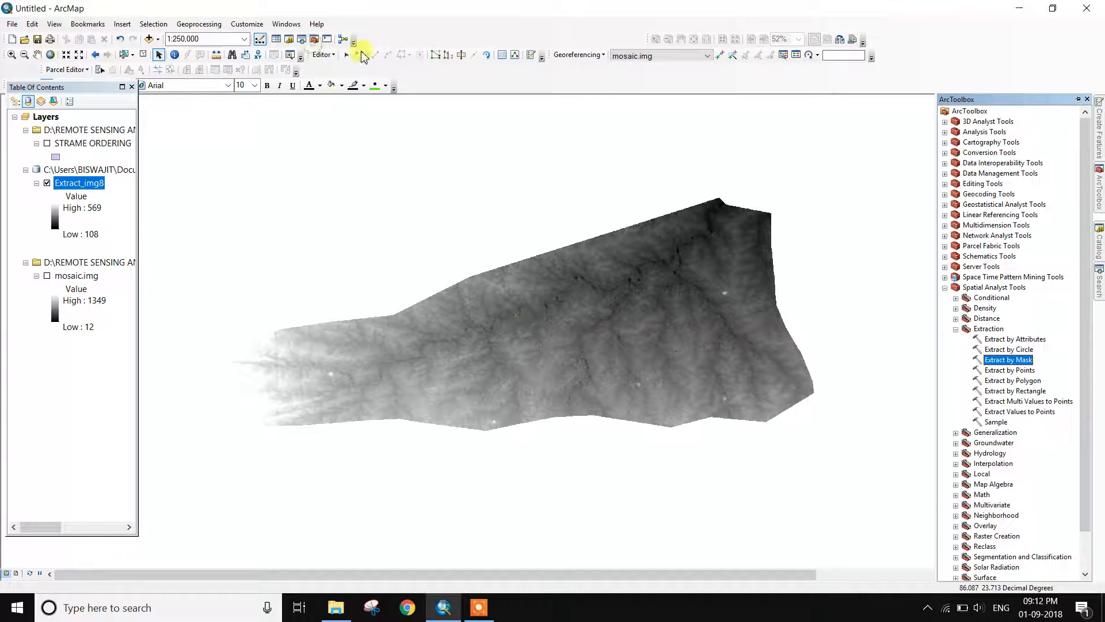
pyautogui.click(955, 329)
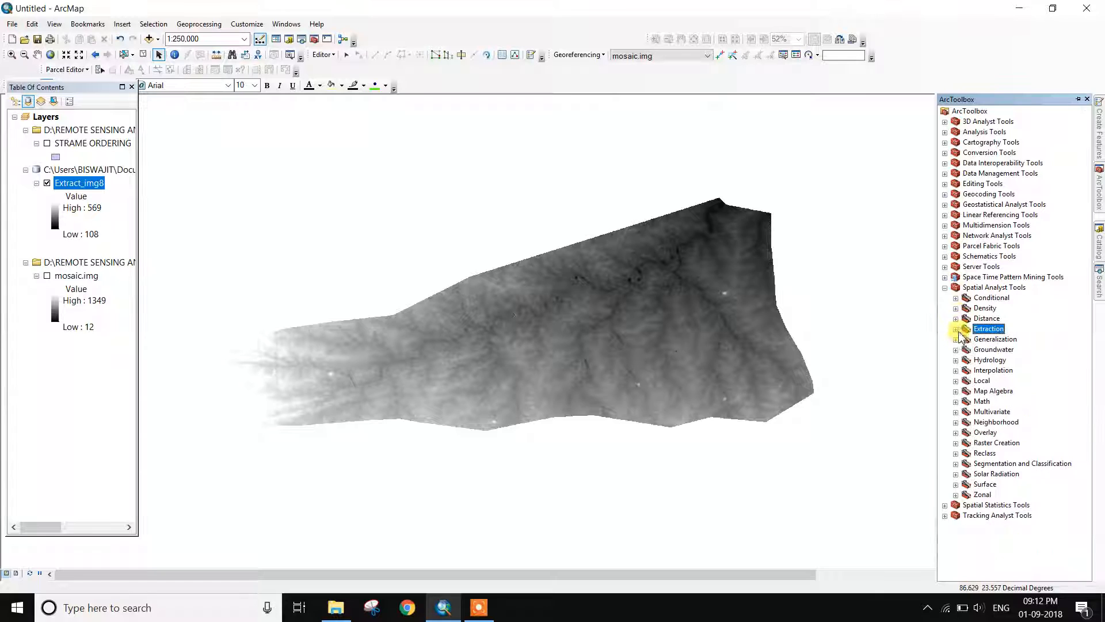
pyautogui.click(944, 288)
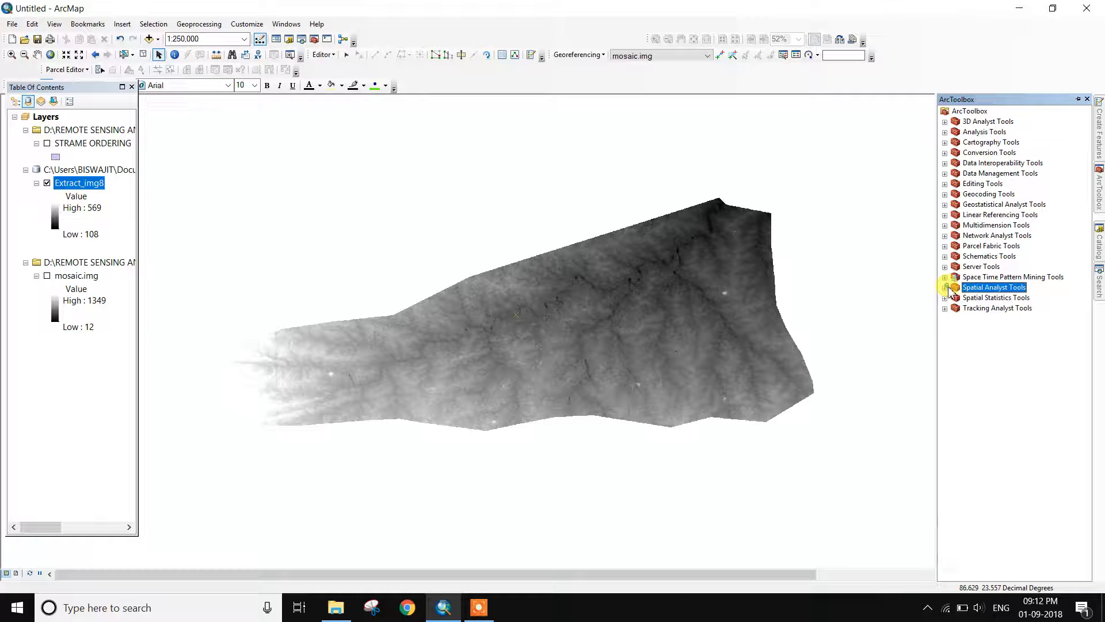
pyautogui.doubleClick(986, 287)
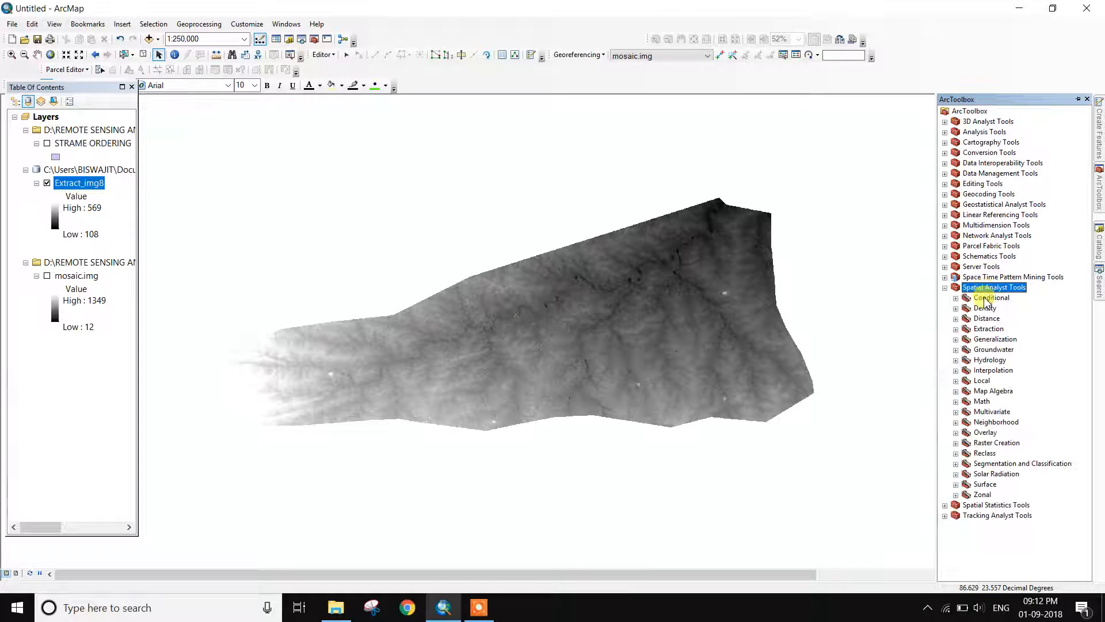
pyautogui.doubleClick(1001, 360)
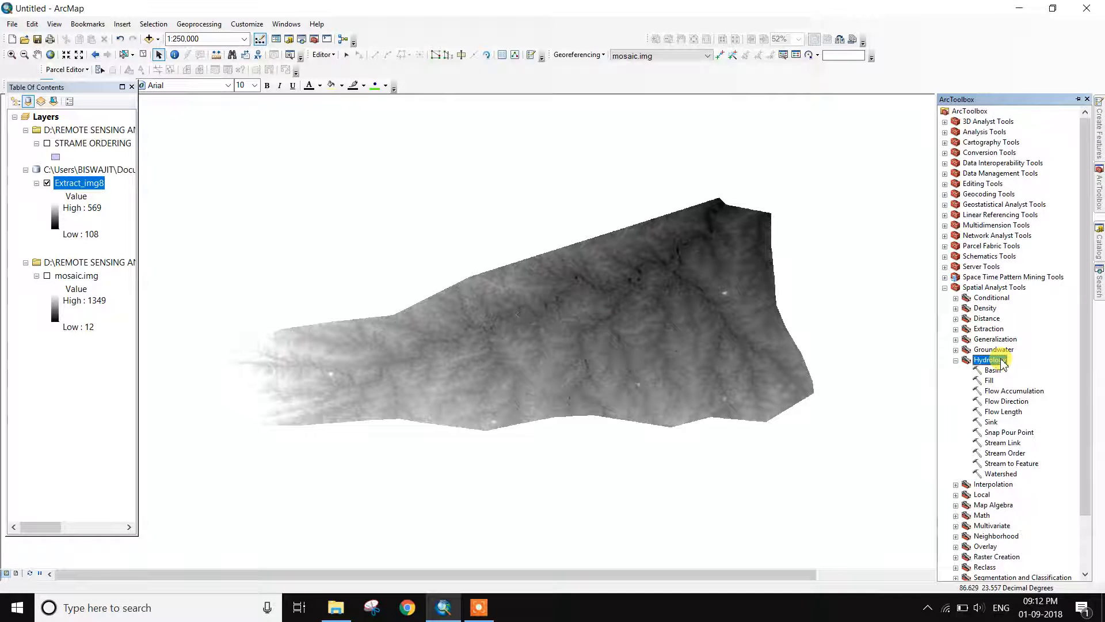
pyautogui.doubleClick(988, 381)
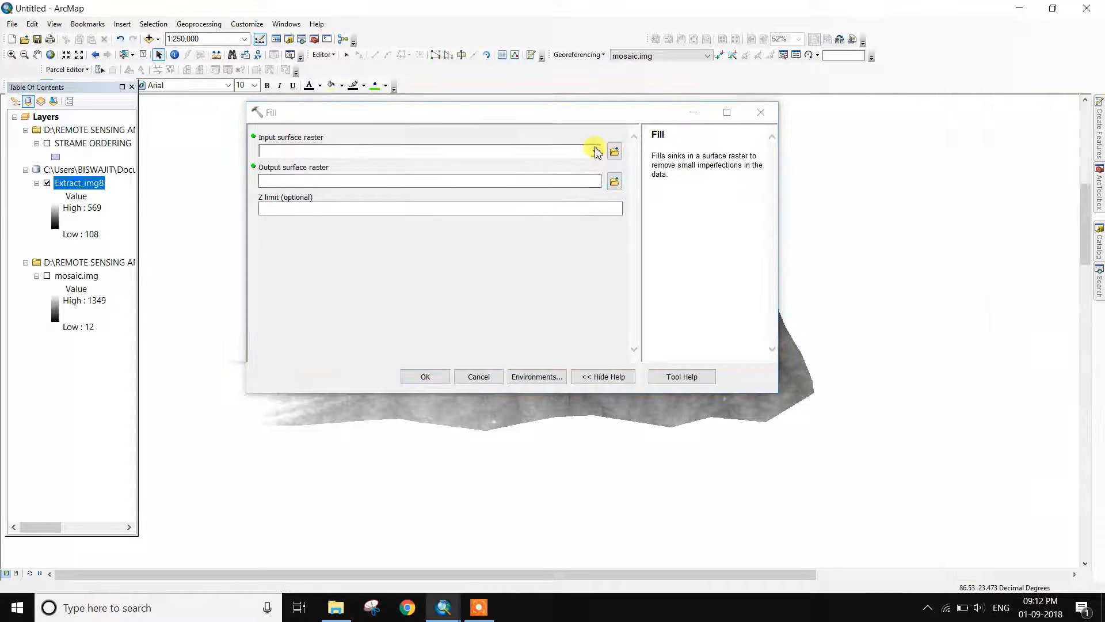
# Run Fill on Extract_img8 with the default output, producing Fill_Extract1
pyautogui.click(595, 151)
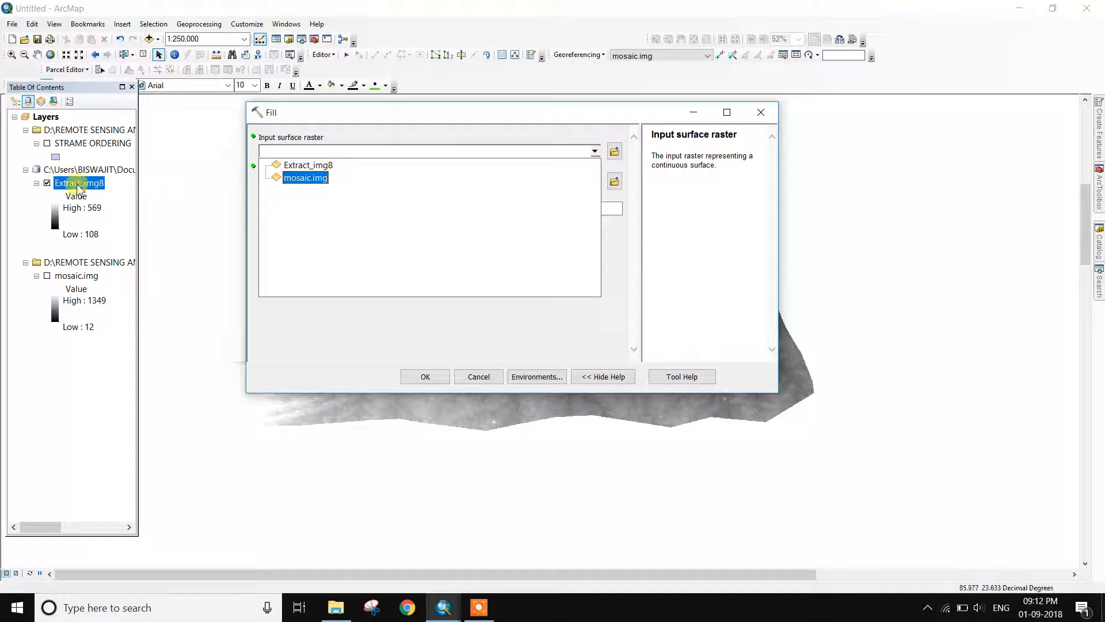
pyautogui.click(314, 165)
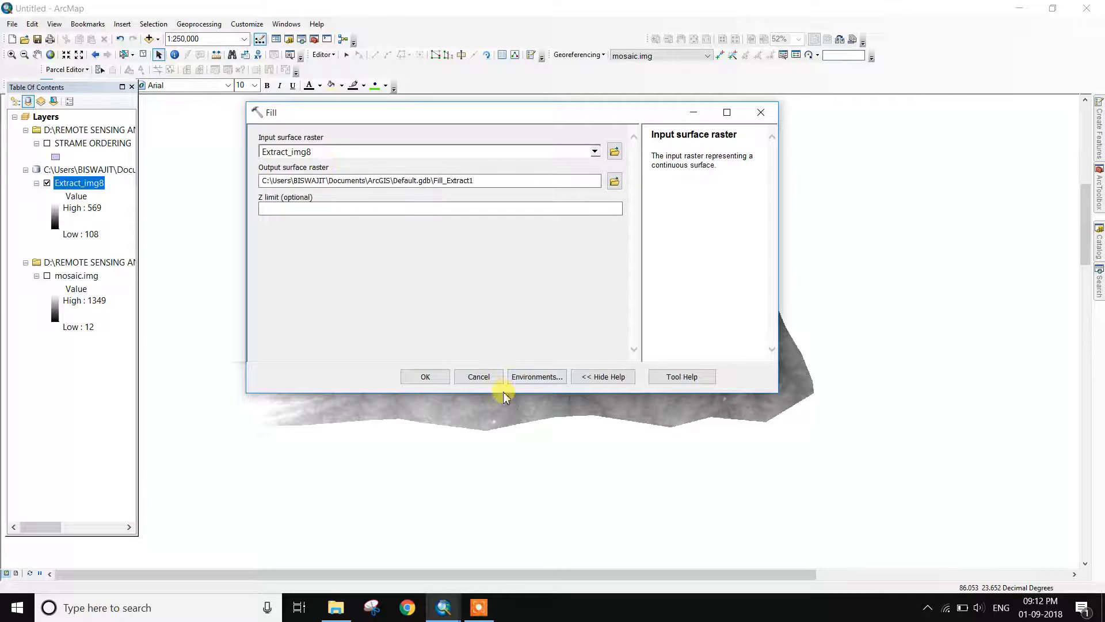
pyautogui.click(615, 181)
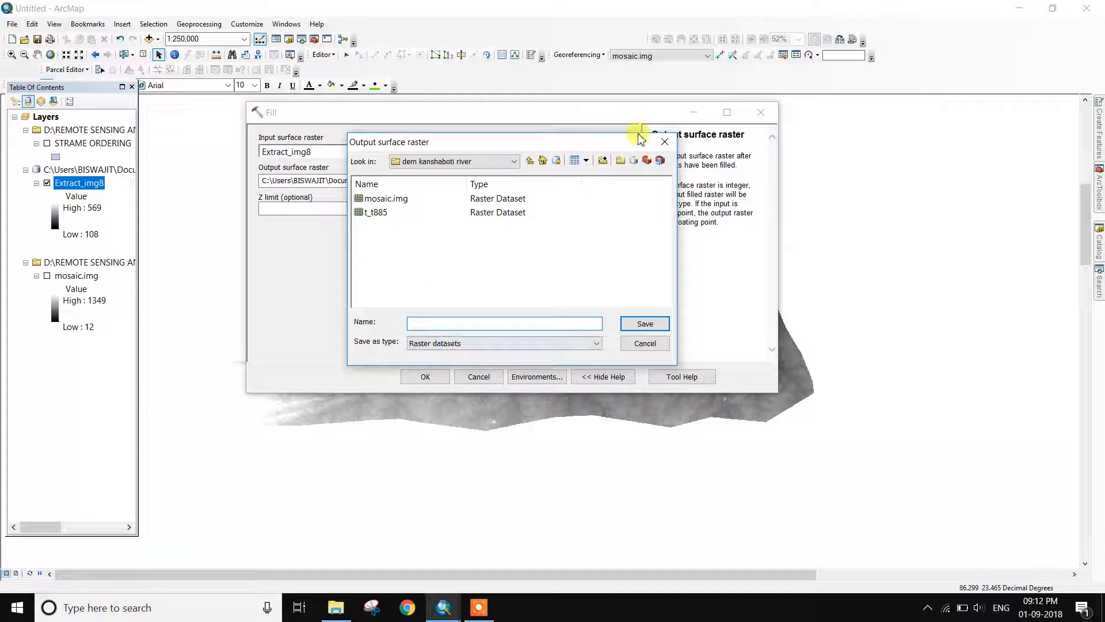
pyautogui.click(665, 144)
pyautogui.click(433, 374)
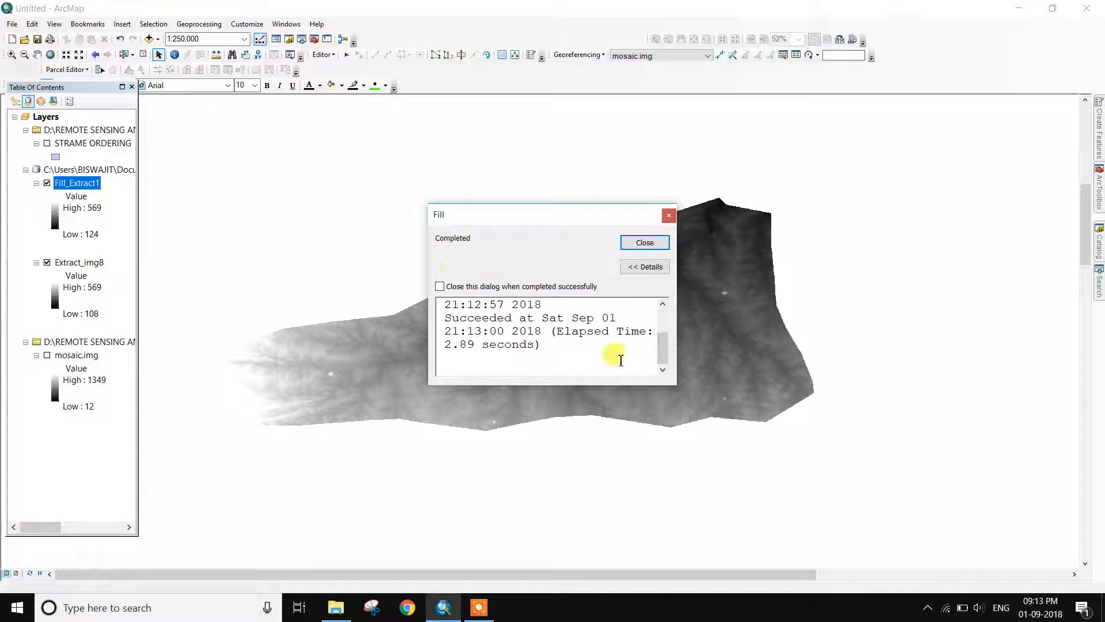
pyautogui.click(659, 244)
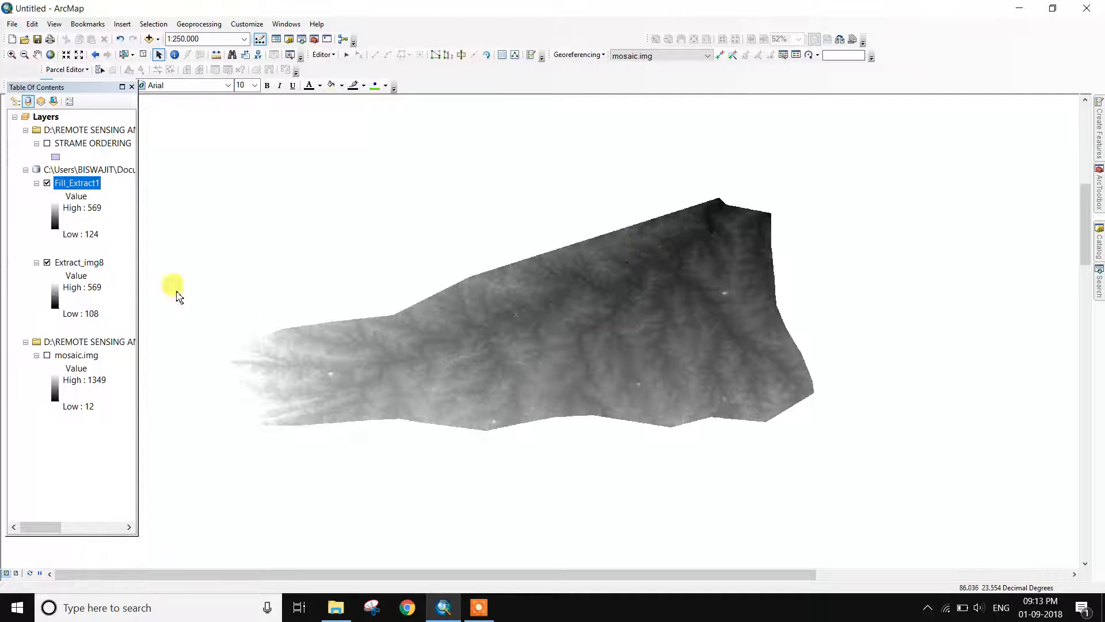
# Switch off Extract_img8 and reopen the ArcToolbox Hydrology toolset
pyautogui.click(48, 263)
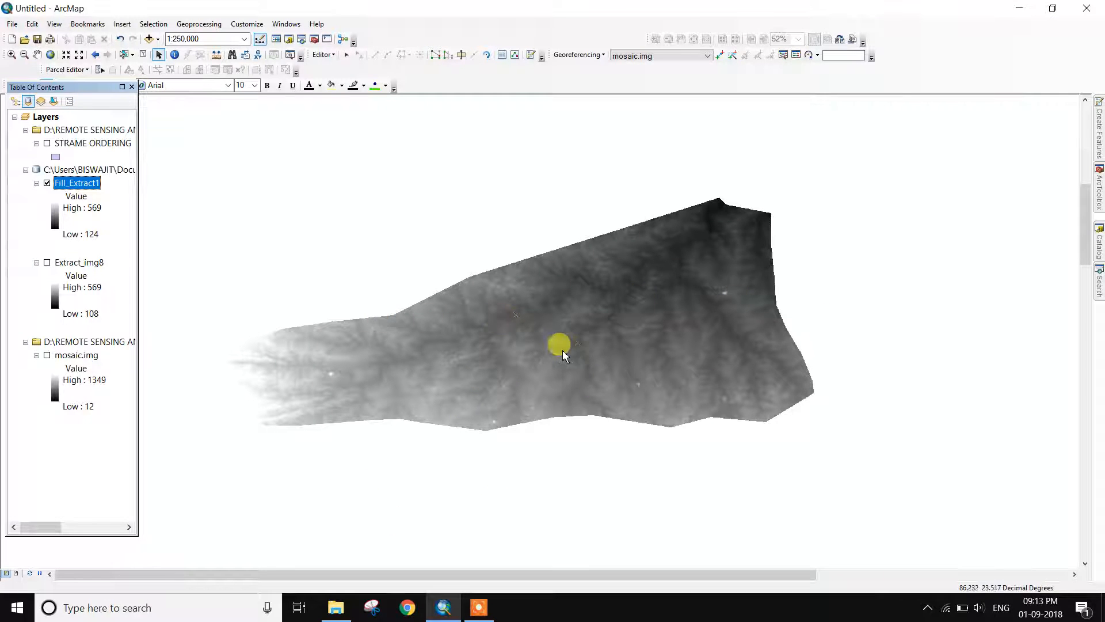
pyautogui.click(1099, 204)
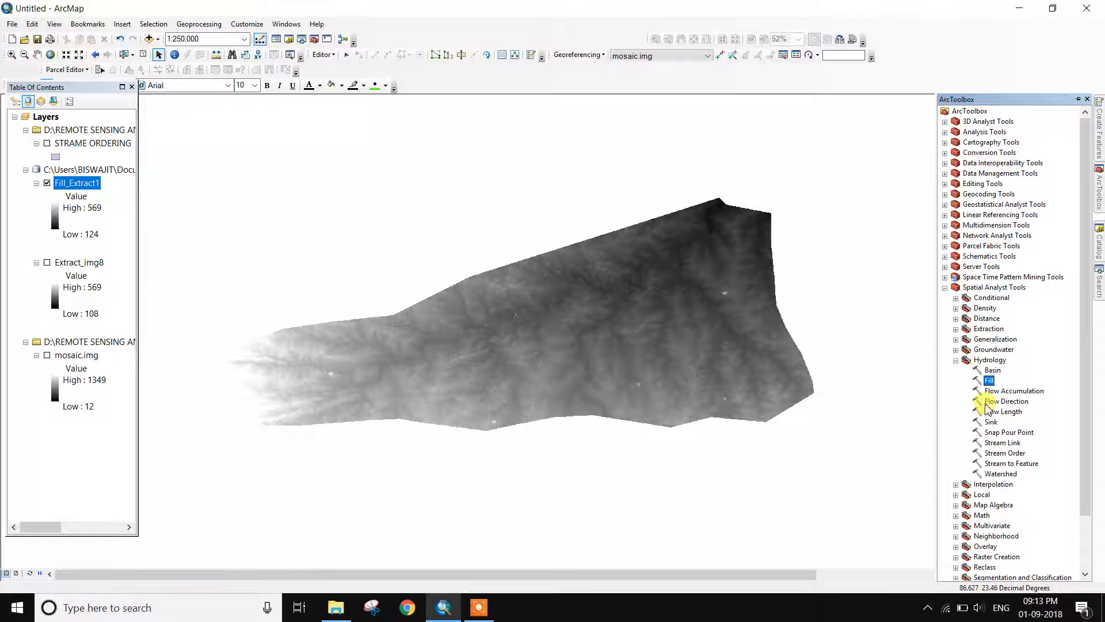
# Run Flow Direction on Fill_Extract1 with the default FlowDir_Fill1 output
pyautogui.click(988, 402)
pyautogui.doubleClick(991, 402)
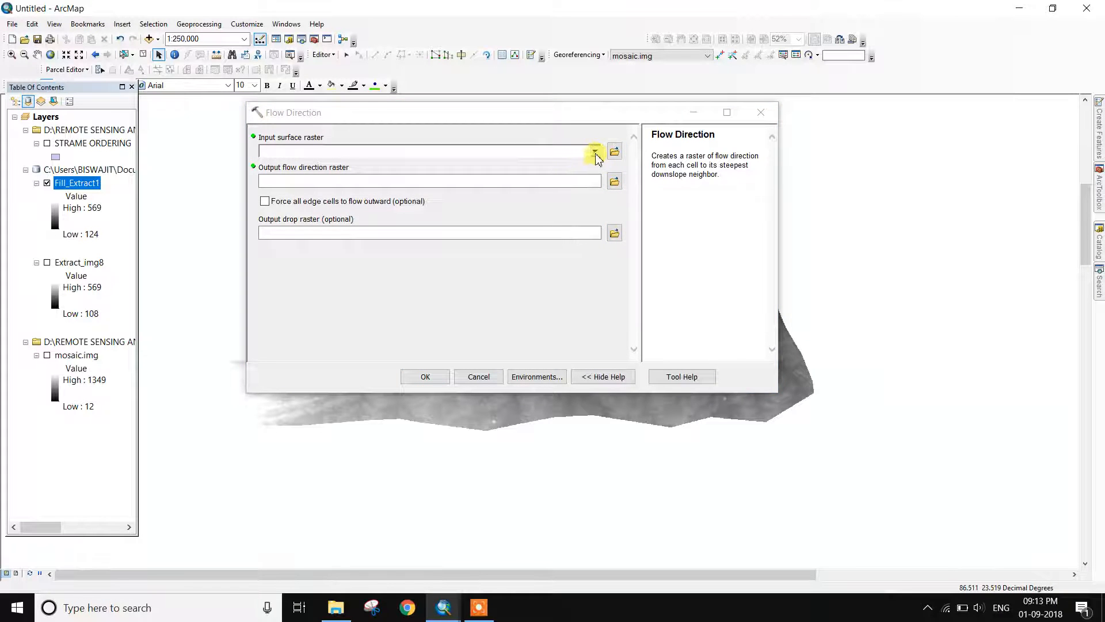
pyautogui.click(594, 151)
pyautogui.click(325, 166)
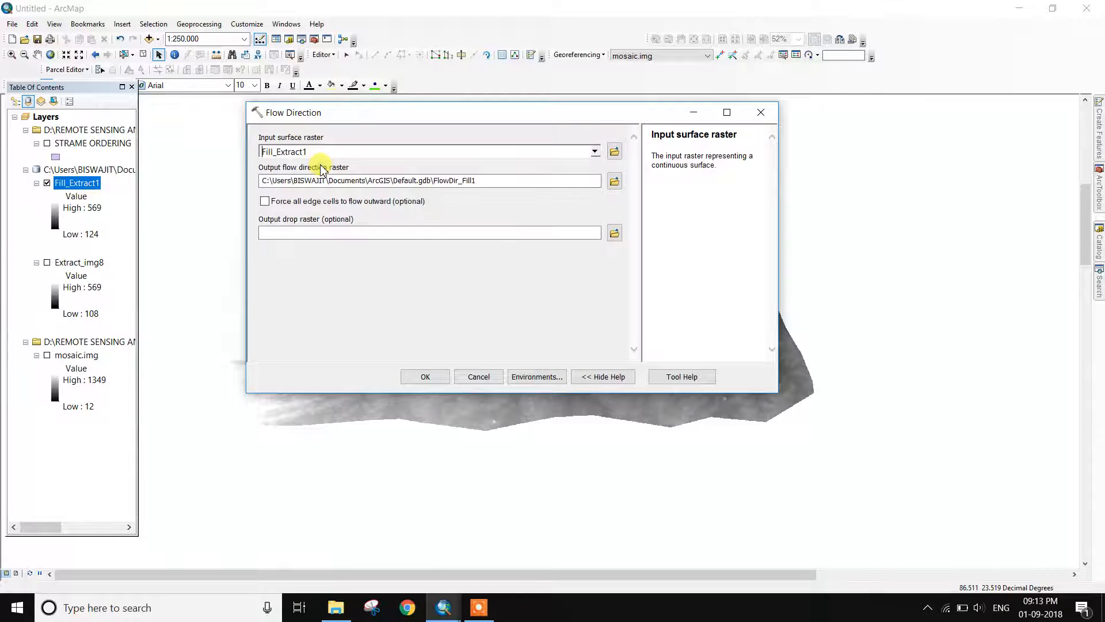
pyautogui.click(613, 182)
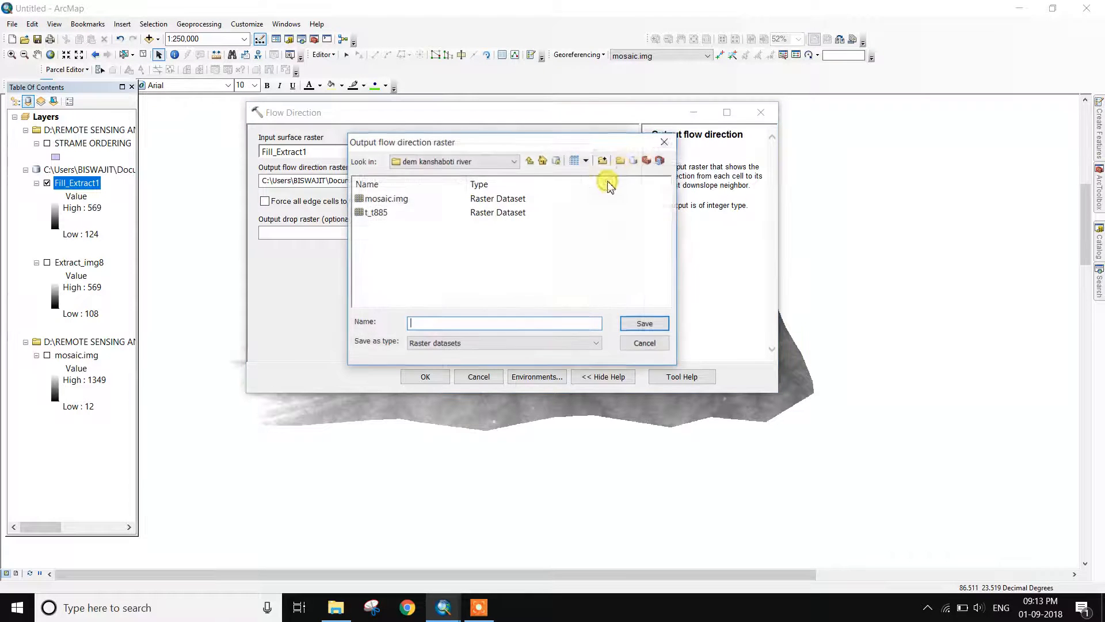
pyautogui.click(664, 143)
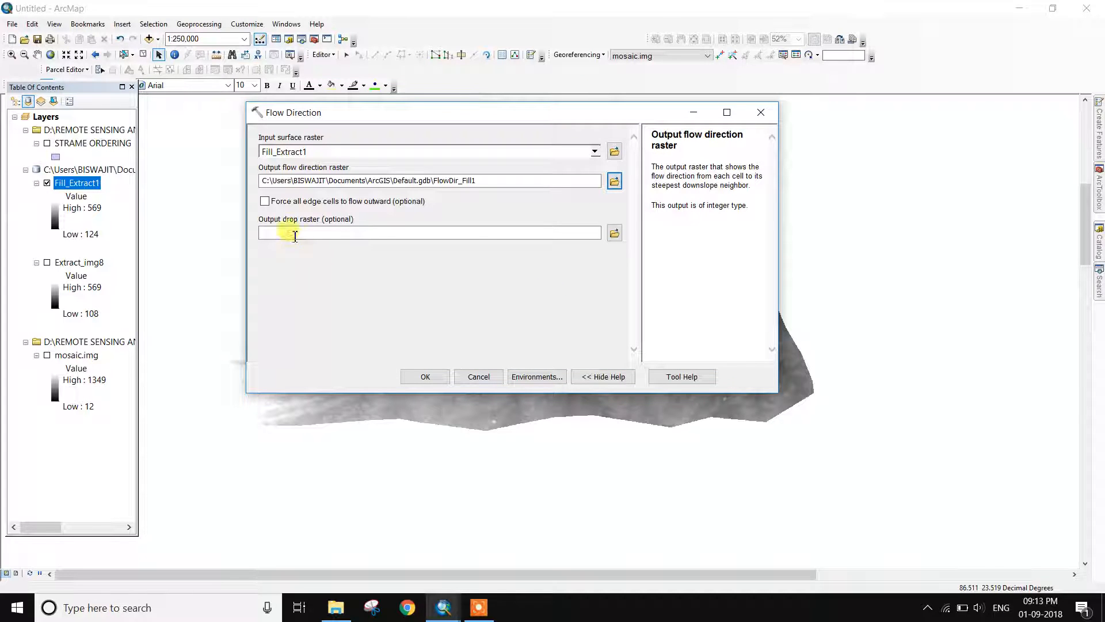
pyautogui.click(425, 378)
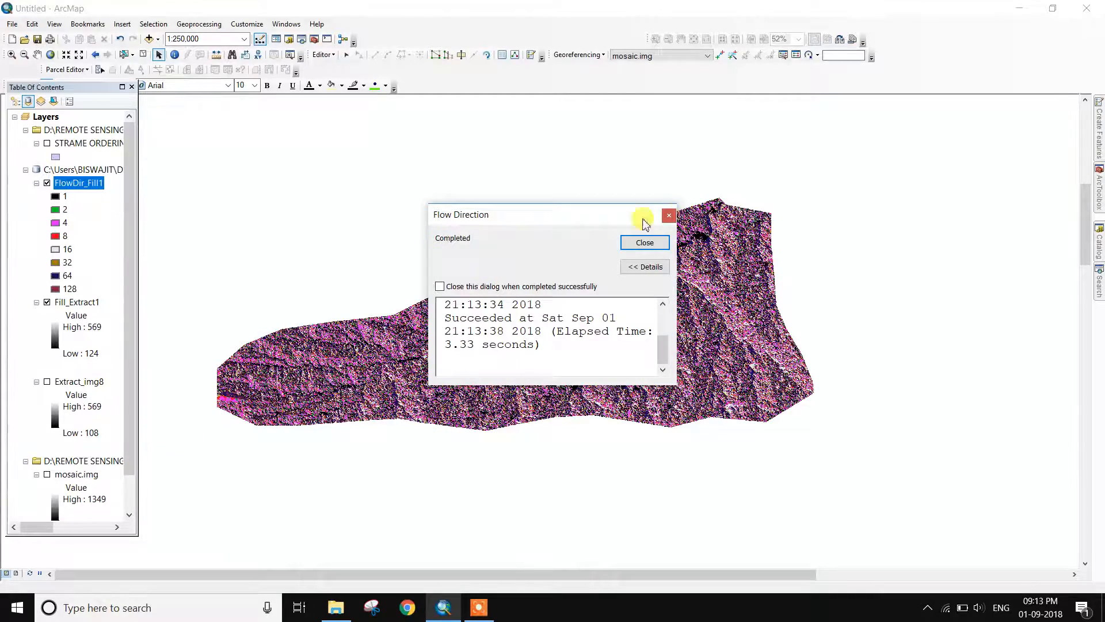
pyautogui.click(644, 242)
pyautogui.scroll(2, 563, 346)
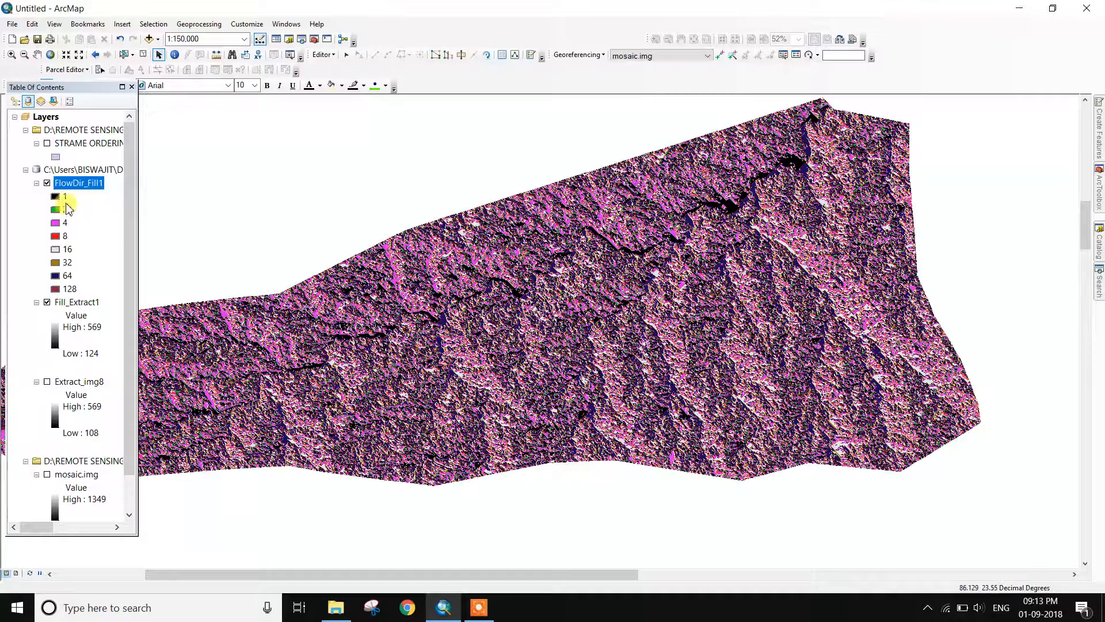
# Switch off the Fill_Extract1 layer so only the FlowDir_Fill1 flow direction colours show
pyautogui.click(47, 301)
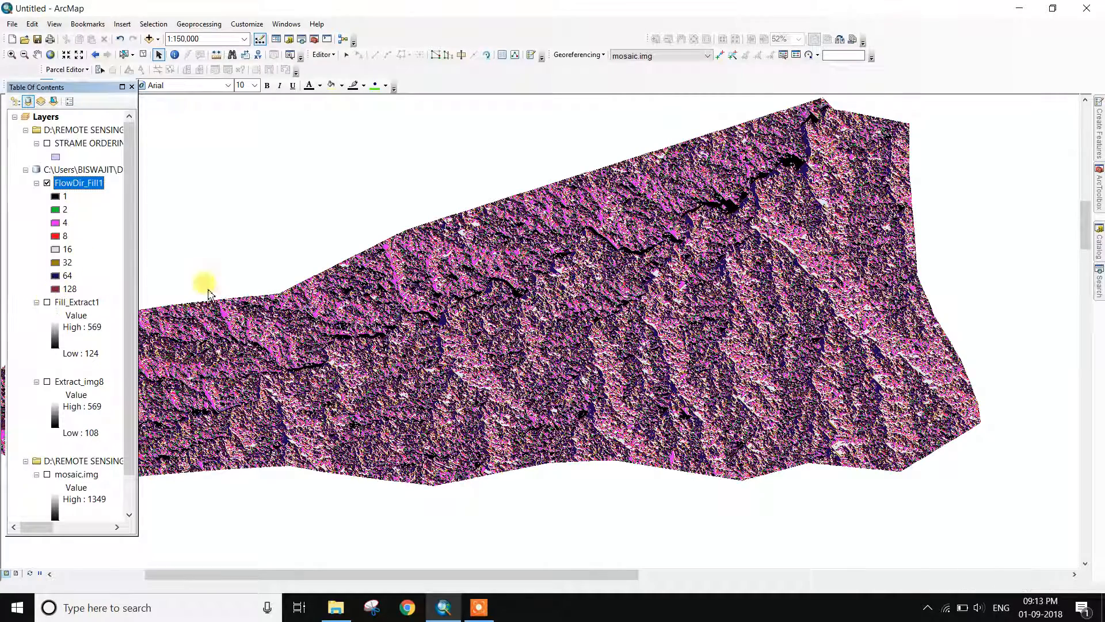
pyautogui.scroll(-2, 501, 293)
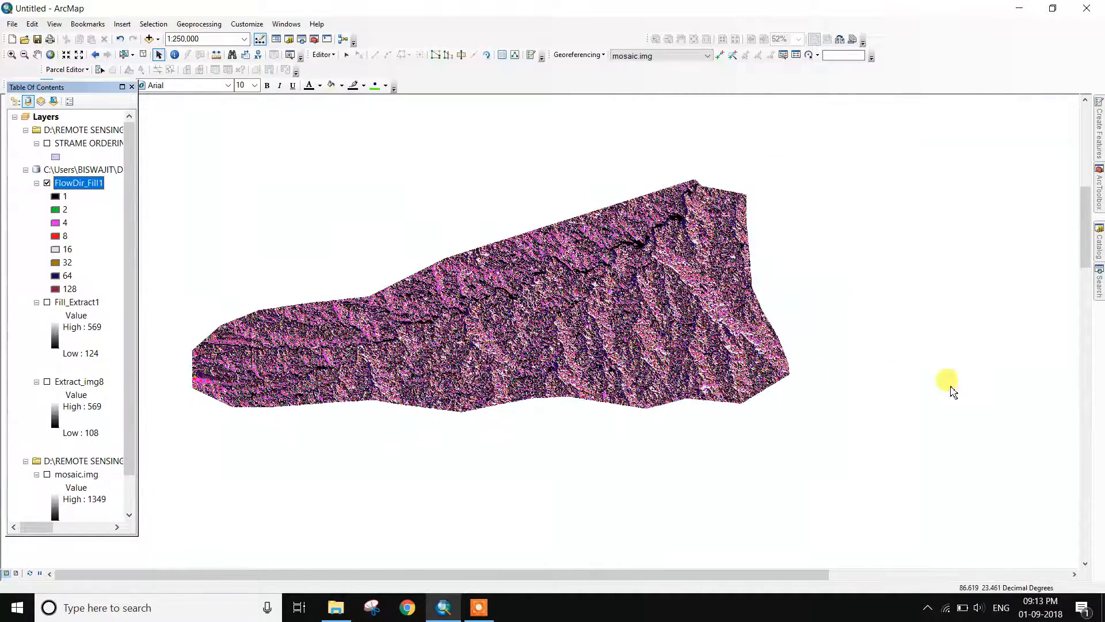
pyautogui.moveTo(1099, 196)
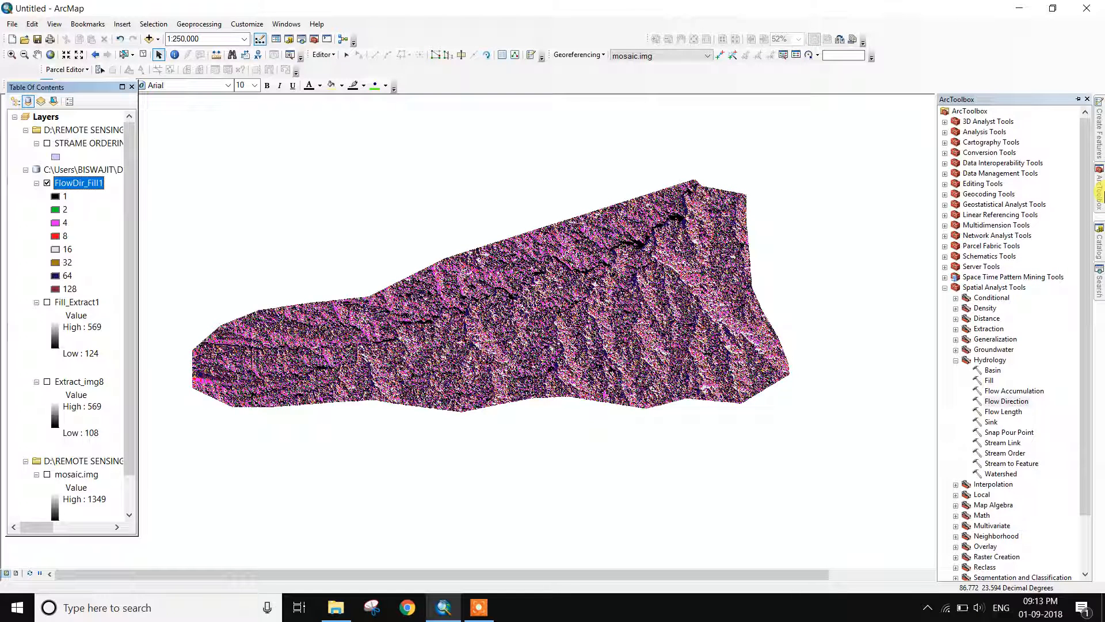
# Run Flow Accumulation on FlowDir_Fill1 with the default output and FLOAT type, creating FlowAcc_Flow1
pyautogui.click(1103, 193)
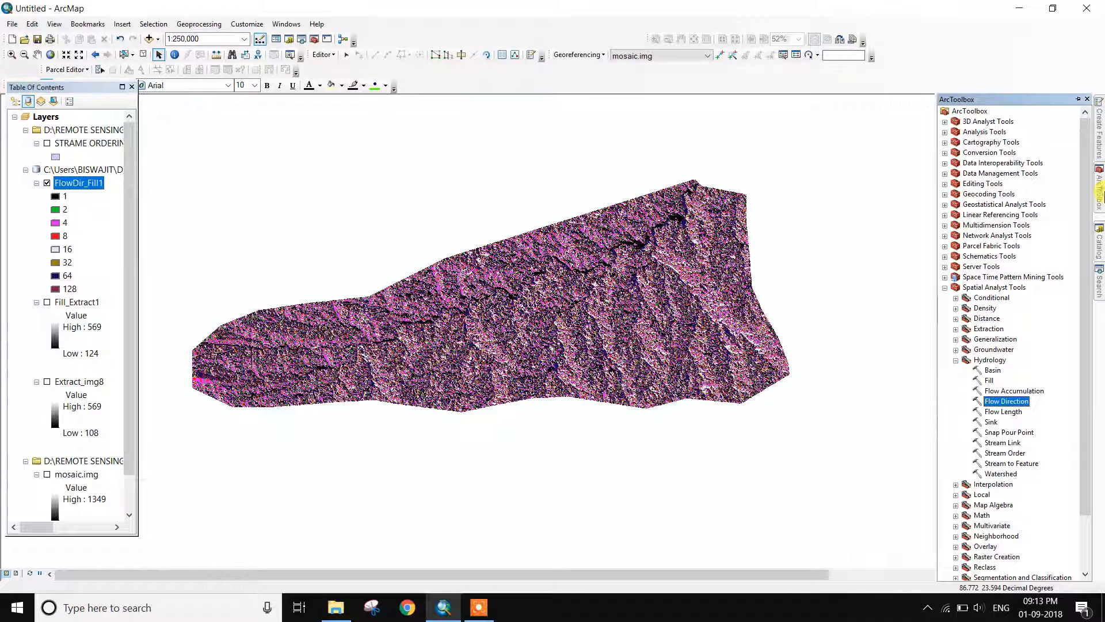
pyautogui.click(999, 390)
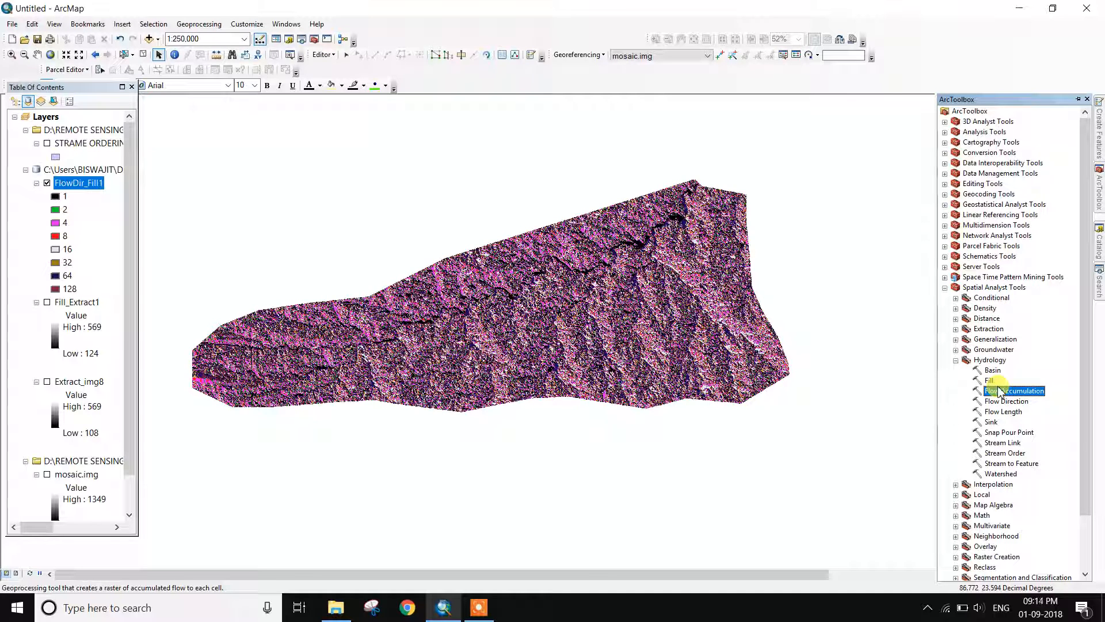
pyautogui.doubleClick(999, 391)
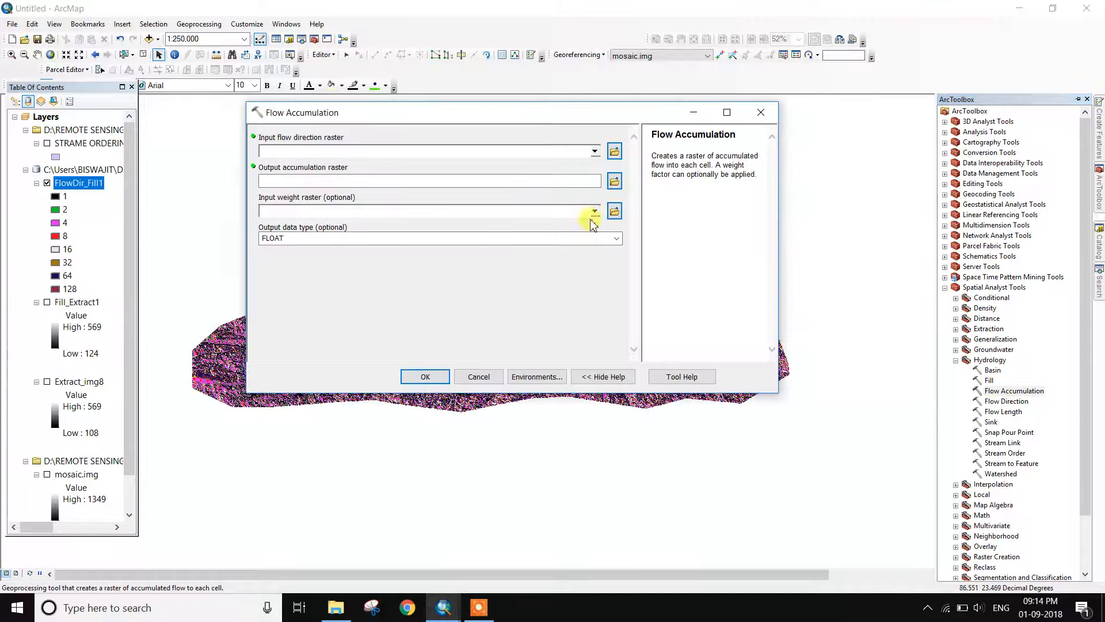
pyautogui.click(595, 151)
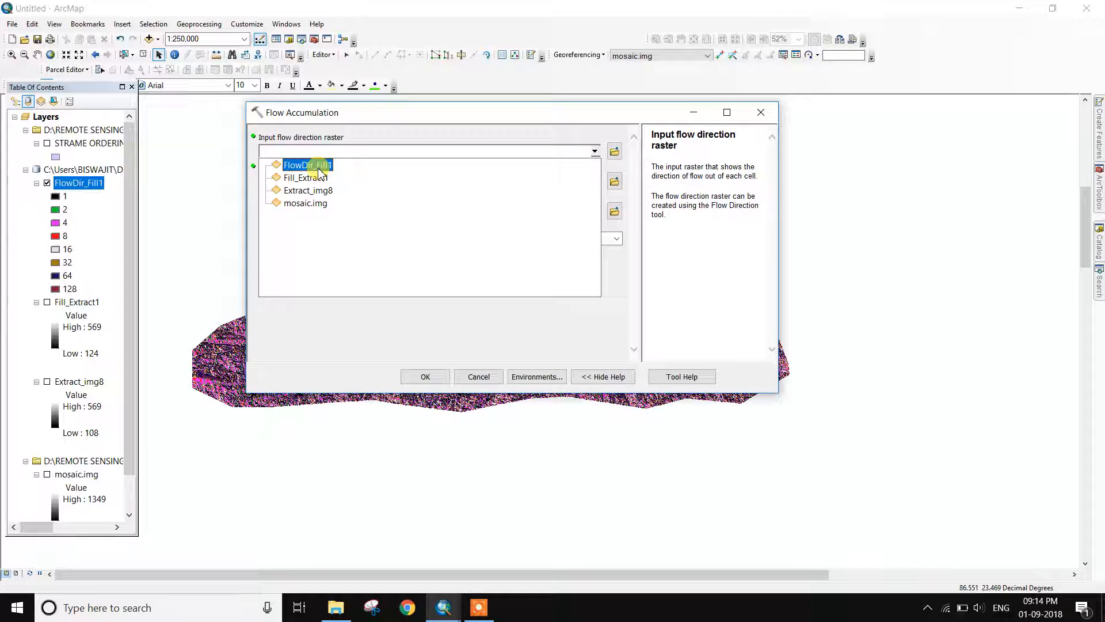
pyautogui.click(318, 168)
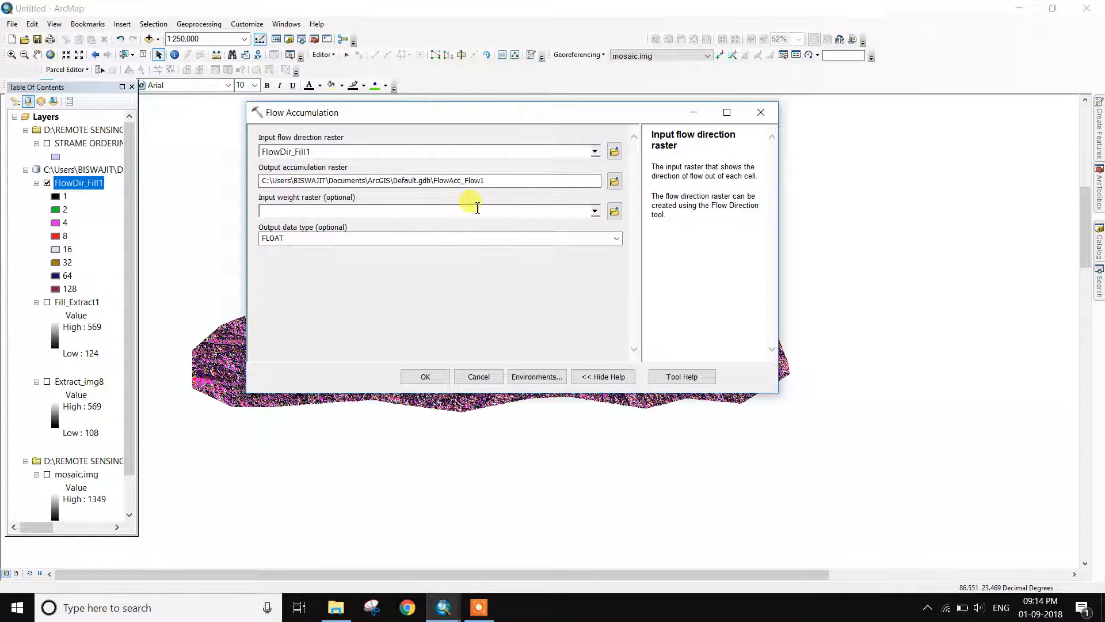
pyautogui.click(614, 181)
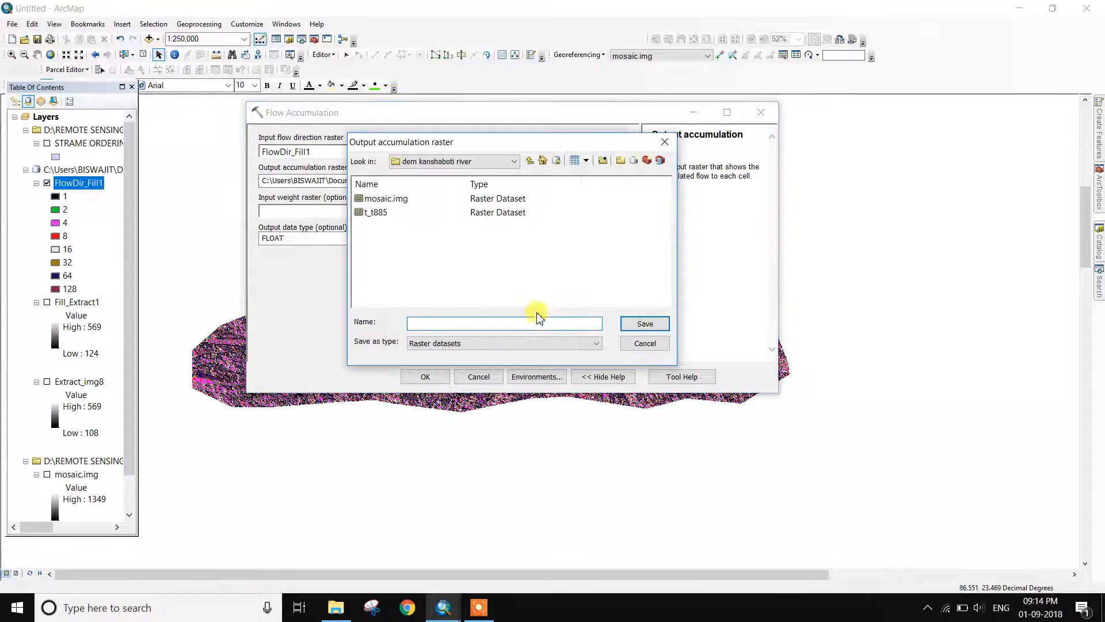
pyautogui.click(664, 142)
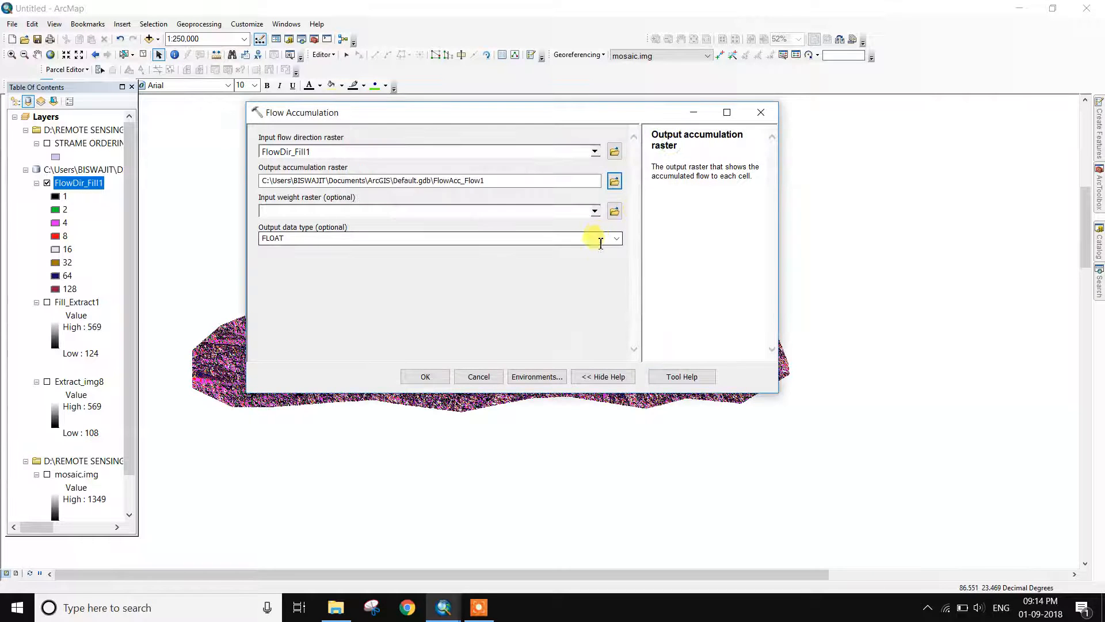
pyautogui.click(611, 240)
pyautogui.click(614, 239)
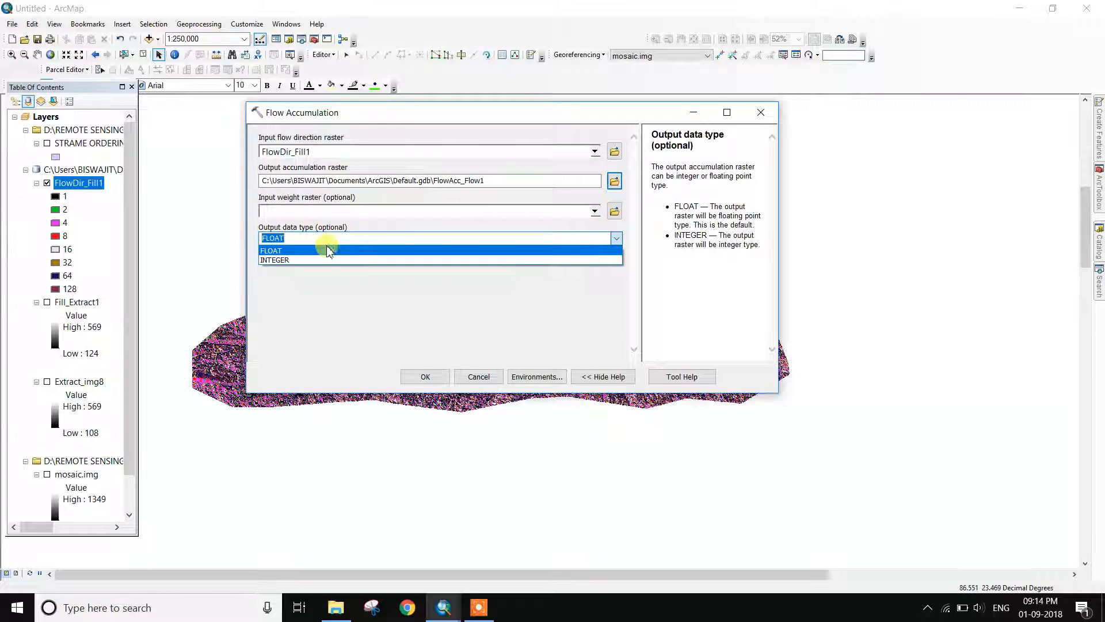
pyautogui.click(327, 251)
pyautogui.click(435, 380)
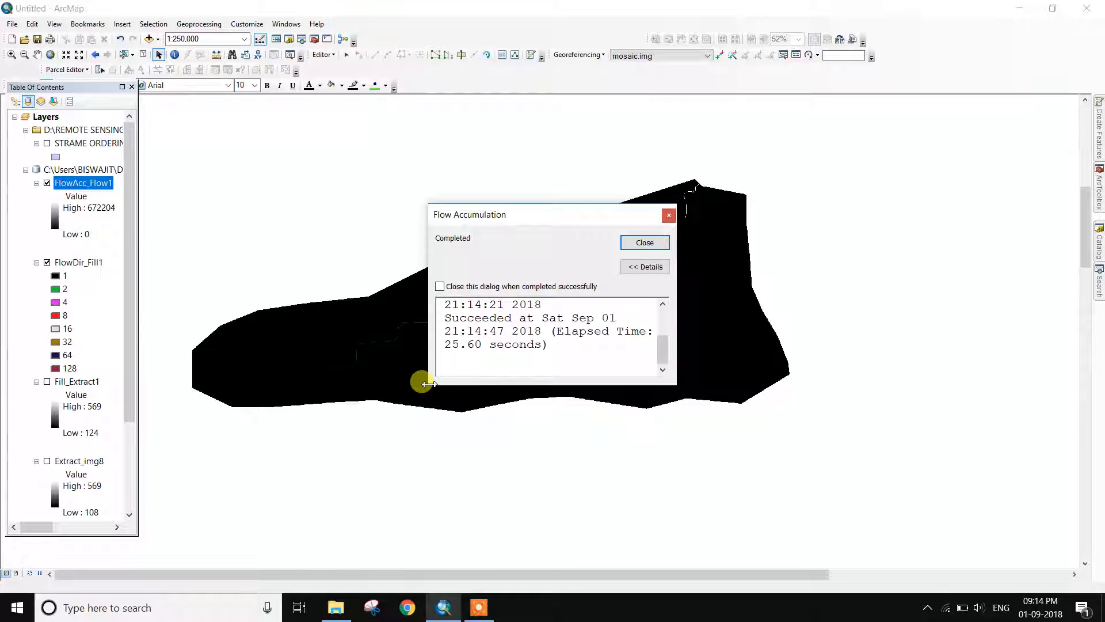
pyautogui.click(644, 242)
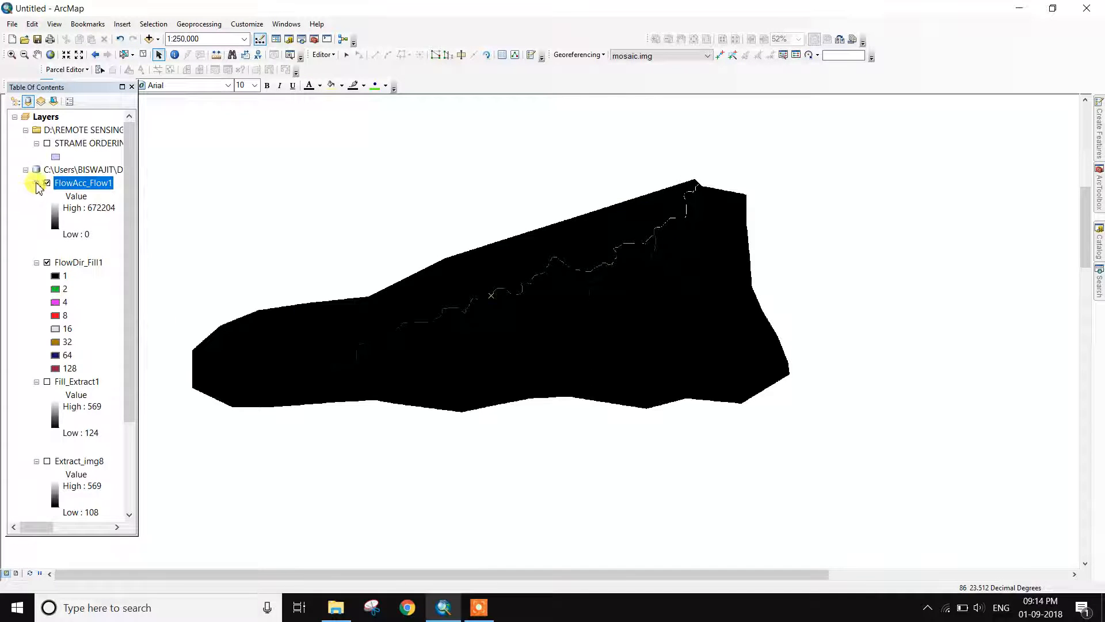
# Switch off FlowDir_Fill1 so only the FlowAcc_Flow1 stream lines show over black
pyautogui.click(47, 263)
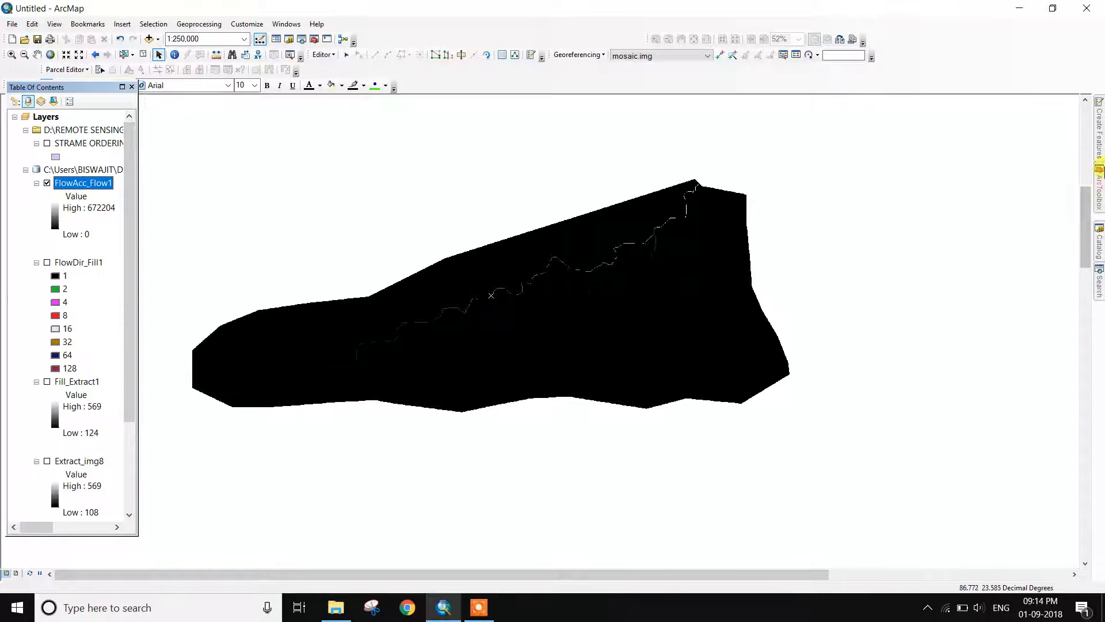
pyautogui.click(1099, 173)
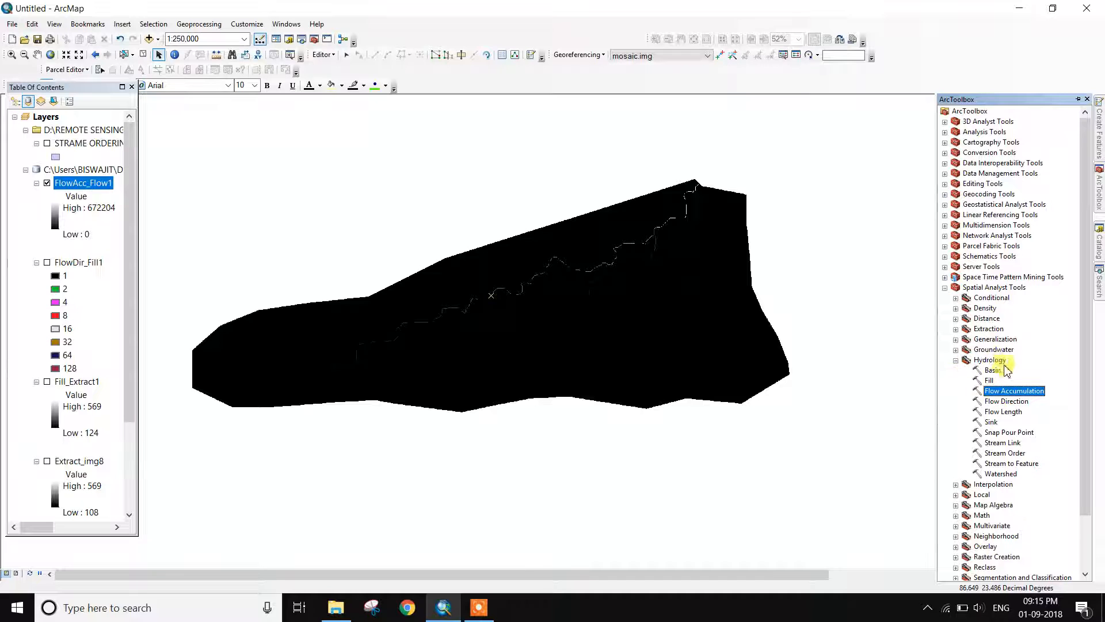
# Browse the Spatial Analyst Conditional and Distance toolsets, expanding and collapsing each
pyautogui.click(955, 298)
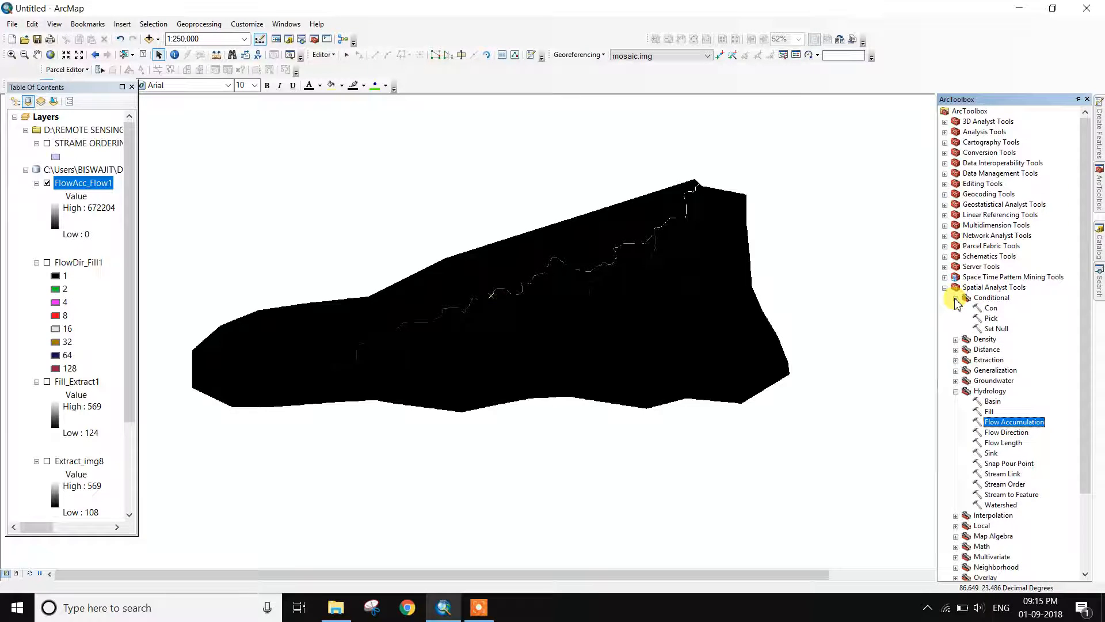
pyautogui.click(955, 298)
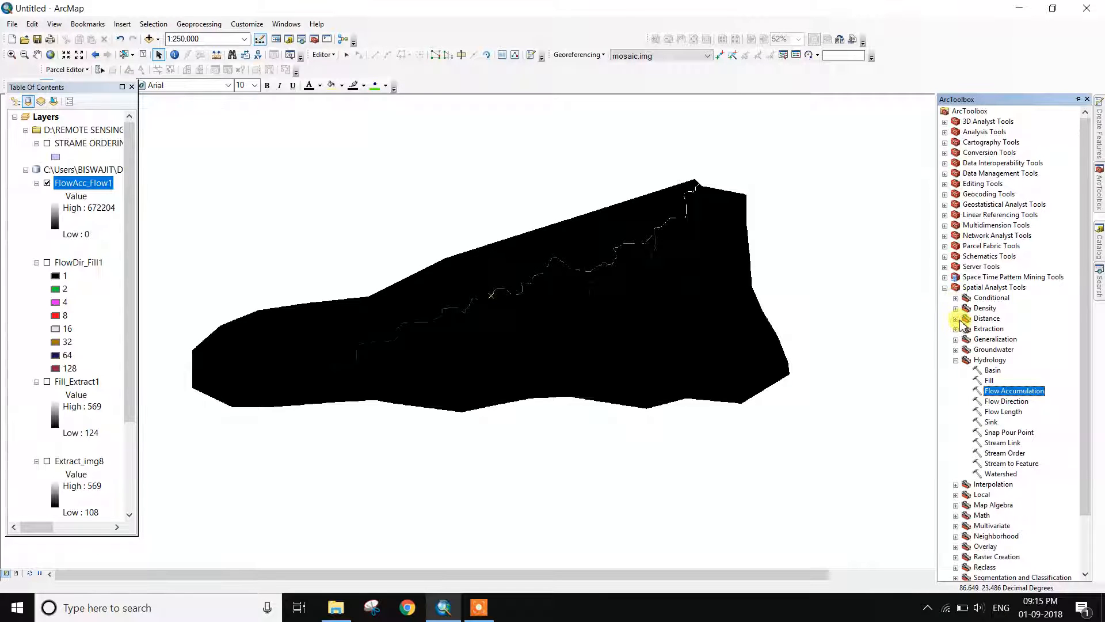
pyautogui.click(956, 297)
pyautogui.click(956, 298)
pyautogui.click(956, 319)
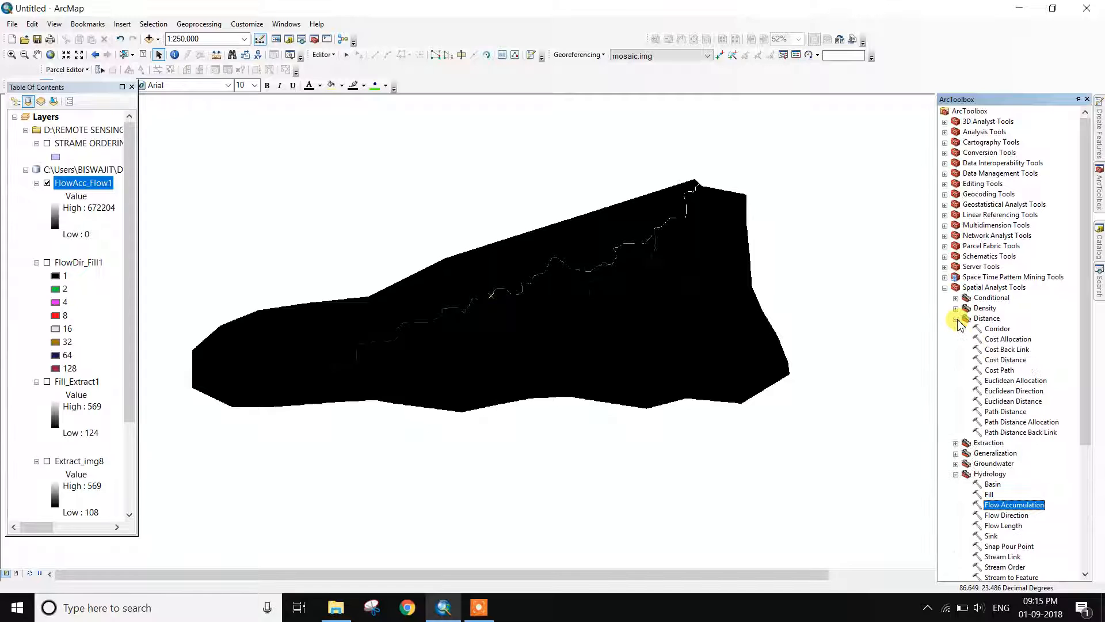
pyautogui.click(956, 319)
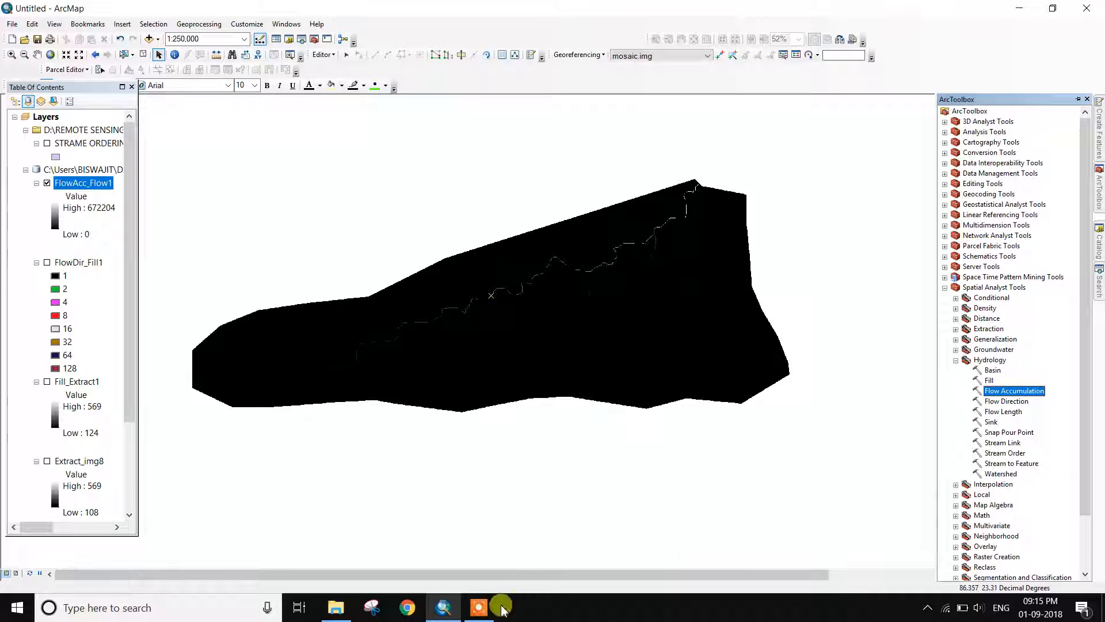
# Collapse Hydrology and expand Map Algebra so Raster Calculator is listed
pyautogui.click(482, 606)
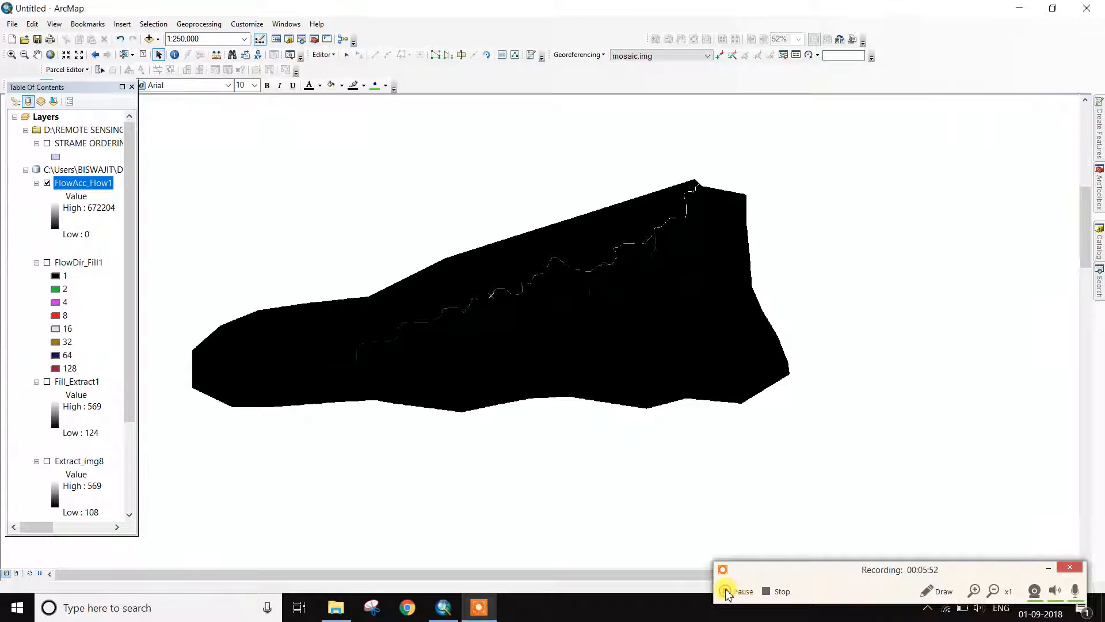
pyautogui.click(1046, 568)
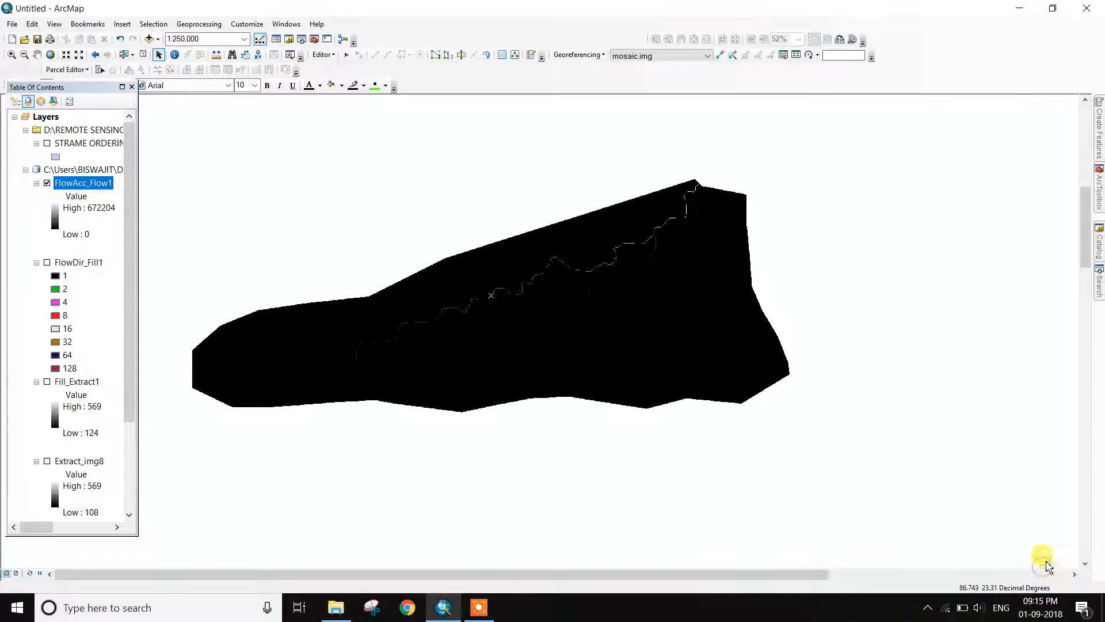
pyautogui.moveTo(1100, 191)
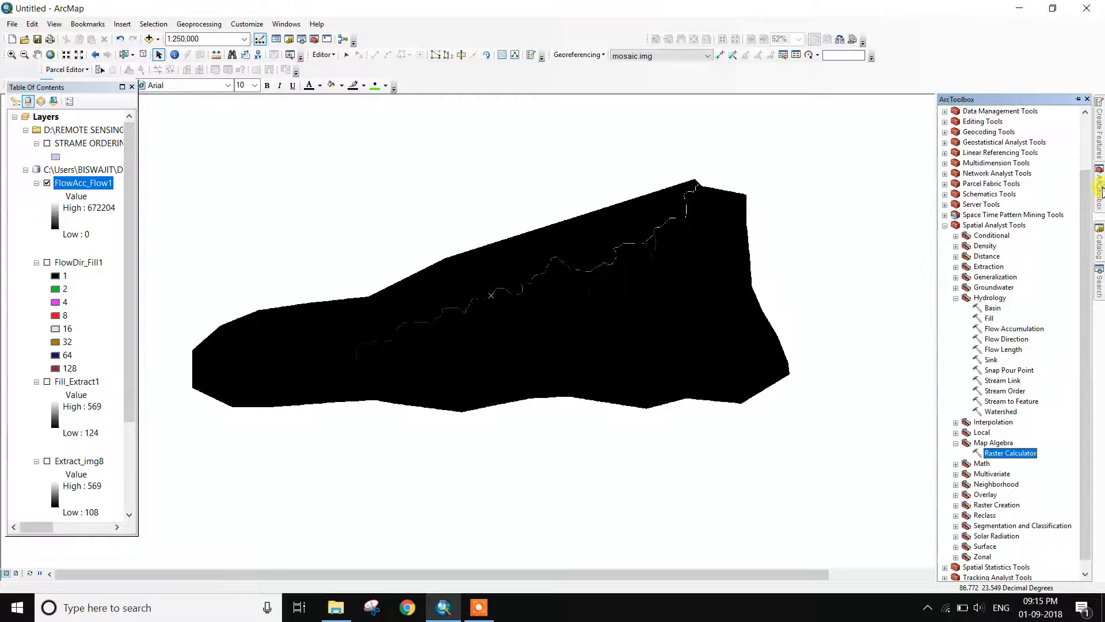
pyautogui.click(955, 443)
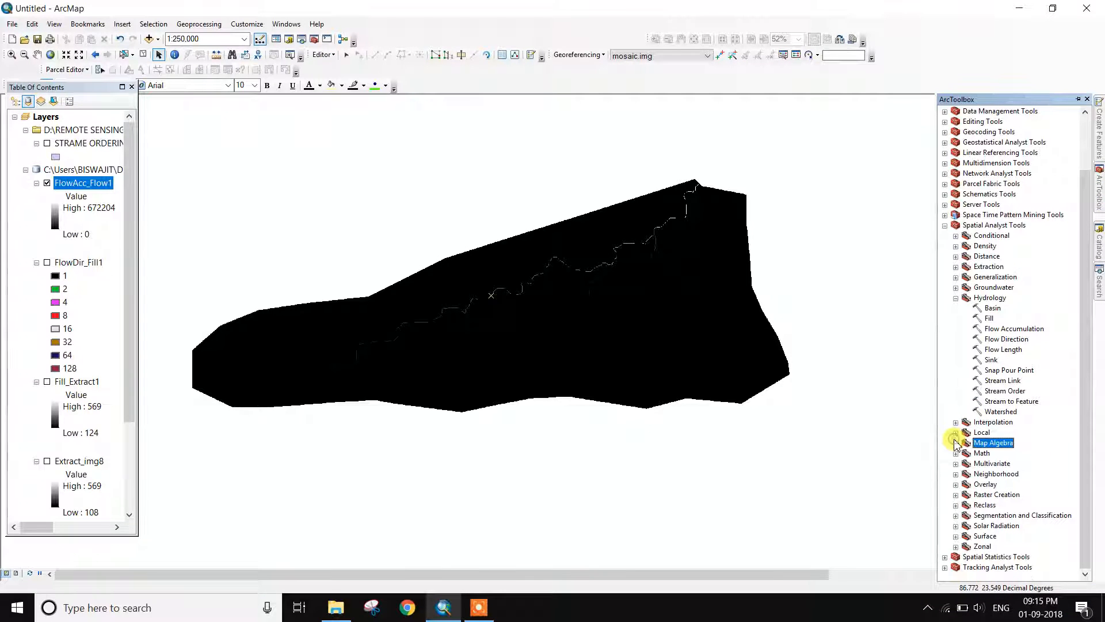
pyautogui.click(955, 298)
pyautogui.doubleClick(993, 392)
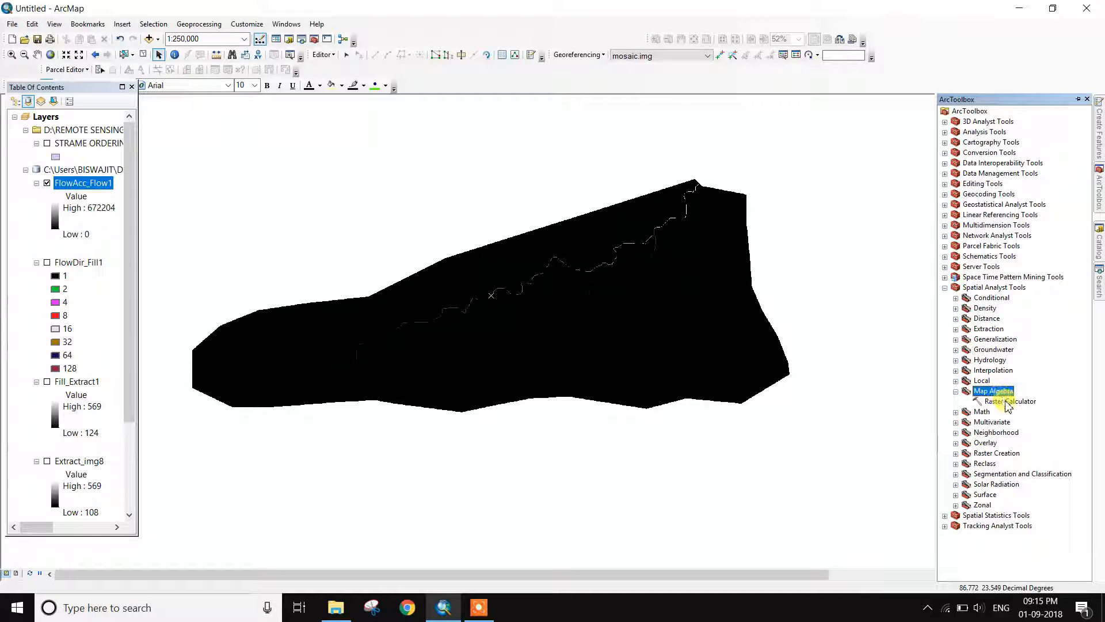
# Run Raster Calculator with the expression "FlowAcc_Flow1" > 1000 to create the rastercalc1 stream raster
pyautogui.doubleClick(1008, 401)
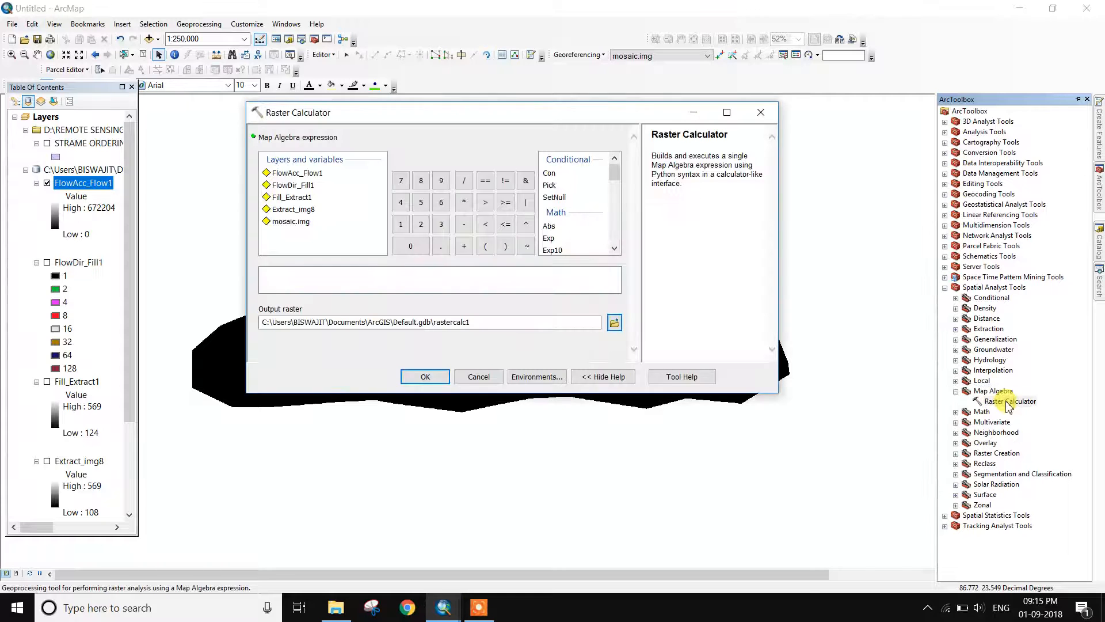
pyautogui.moveTo(416, 115); pyautogui.dragTo(436, 141)
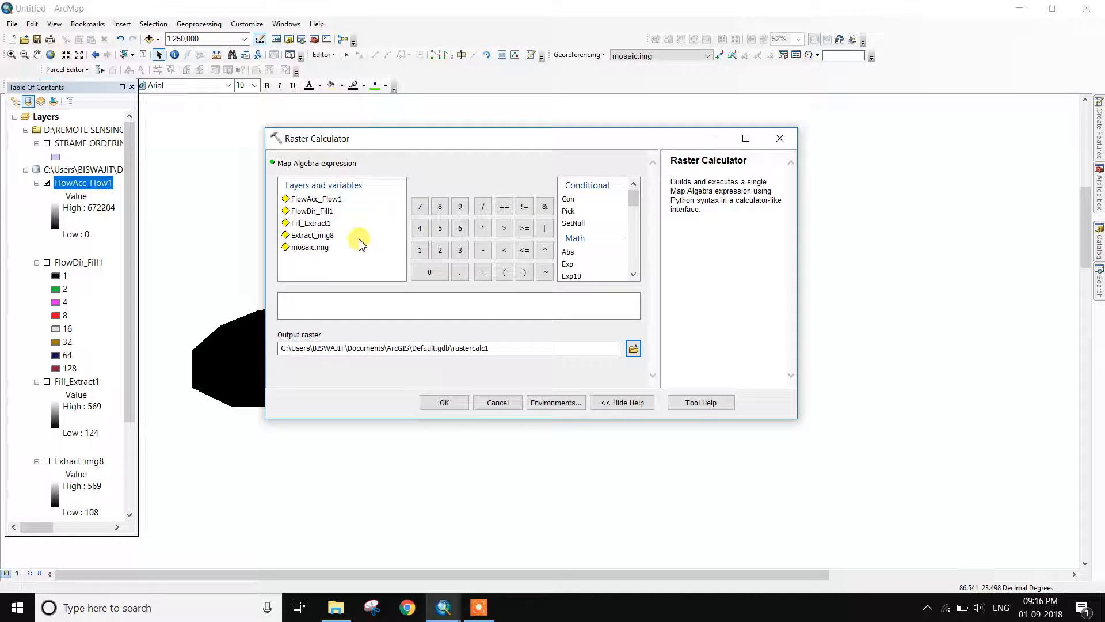
pyautogui.click(325, 199)
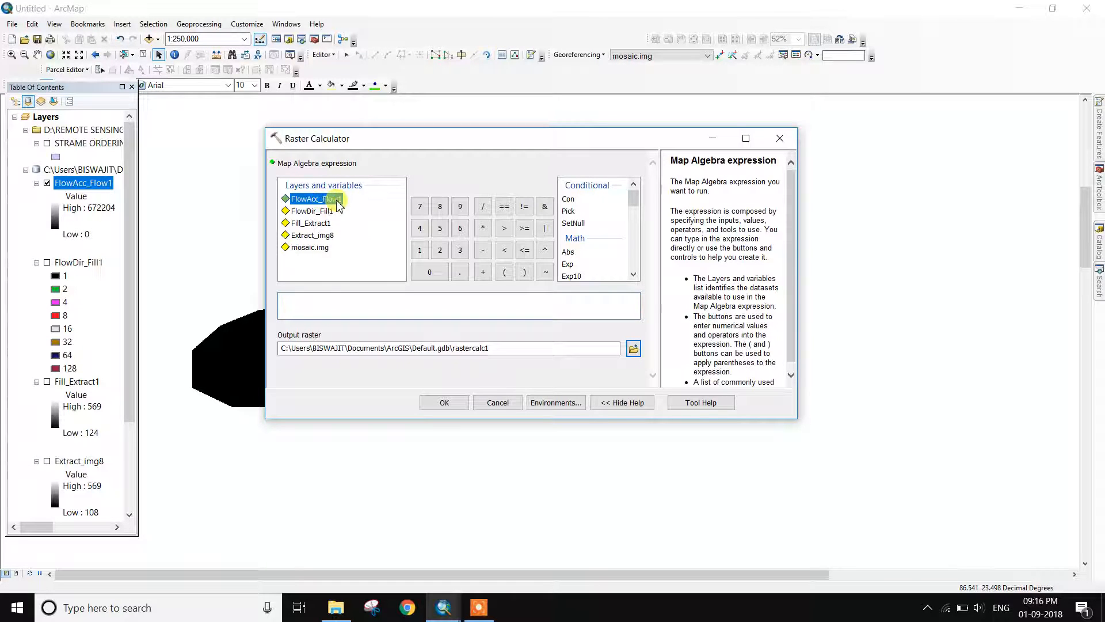
pyautogui.doubleClick(325, 199)
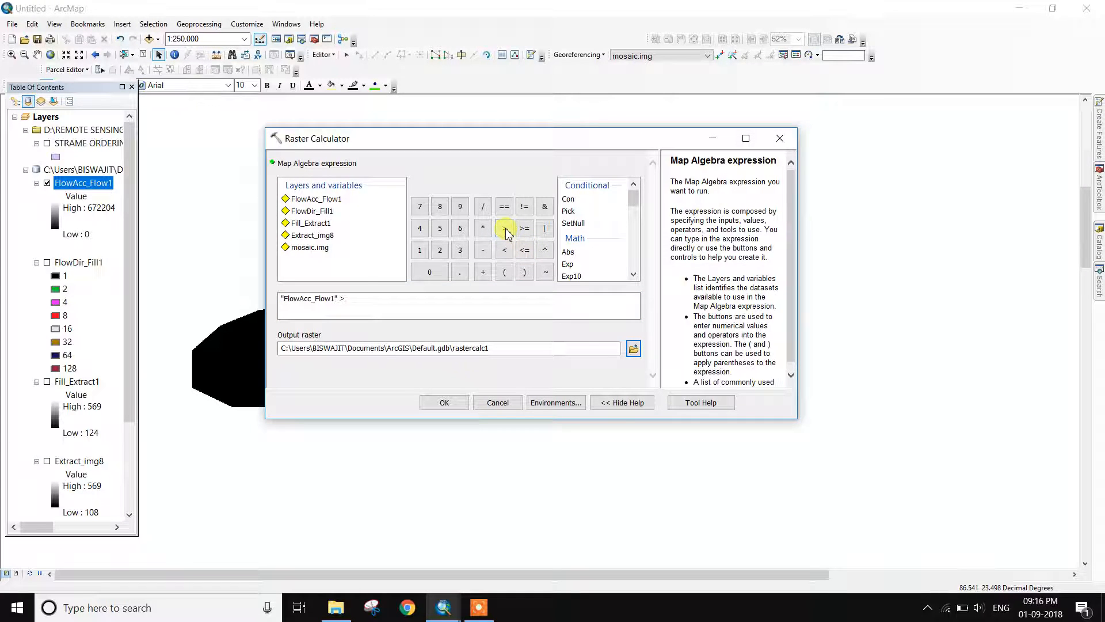
pyautogui.click(420, 257)
pyautogui.click(431, 274)
pyautogui.click(433, 276)
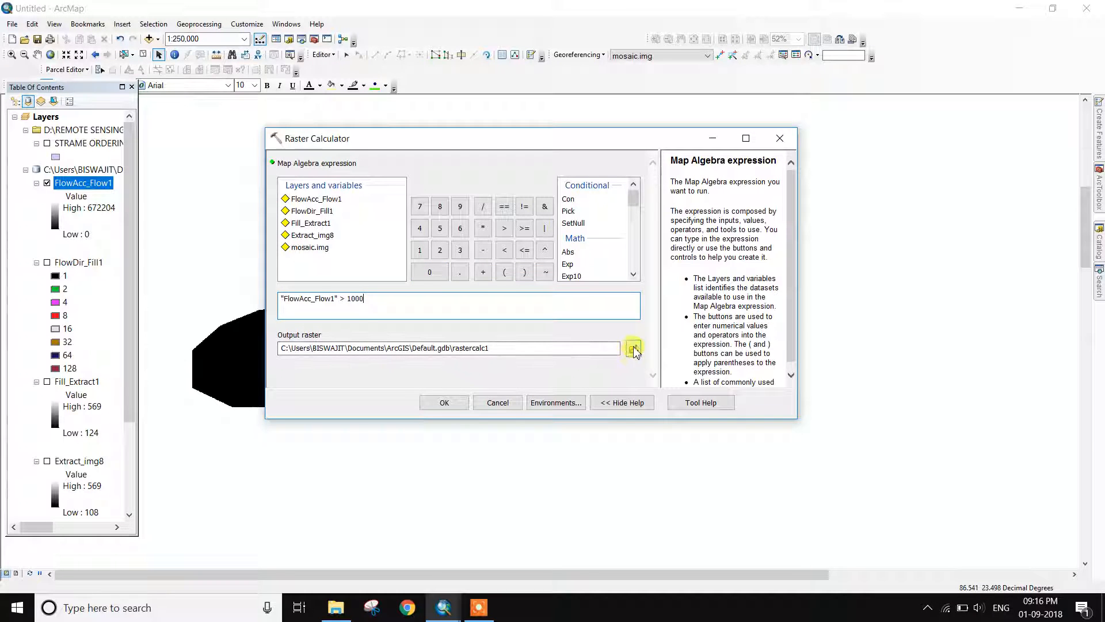
pyautogui.click(445, 406)
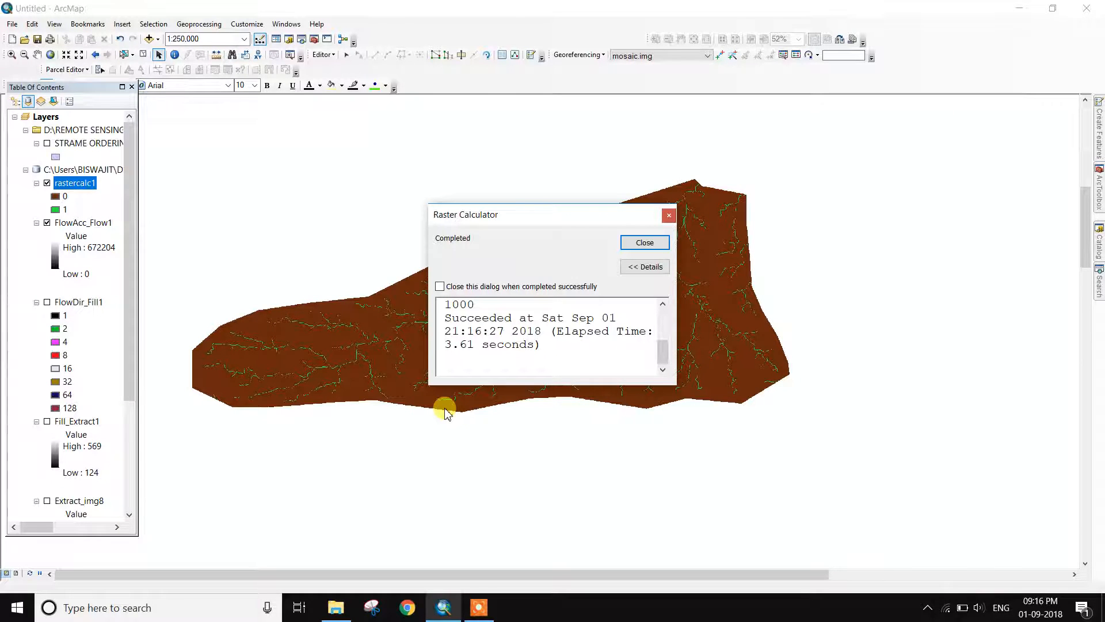
# Close the completion message, collapse Map Algebra and expand Hydrology to list Stream Order
pyautogui.click(639, 244)
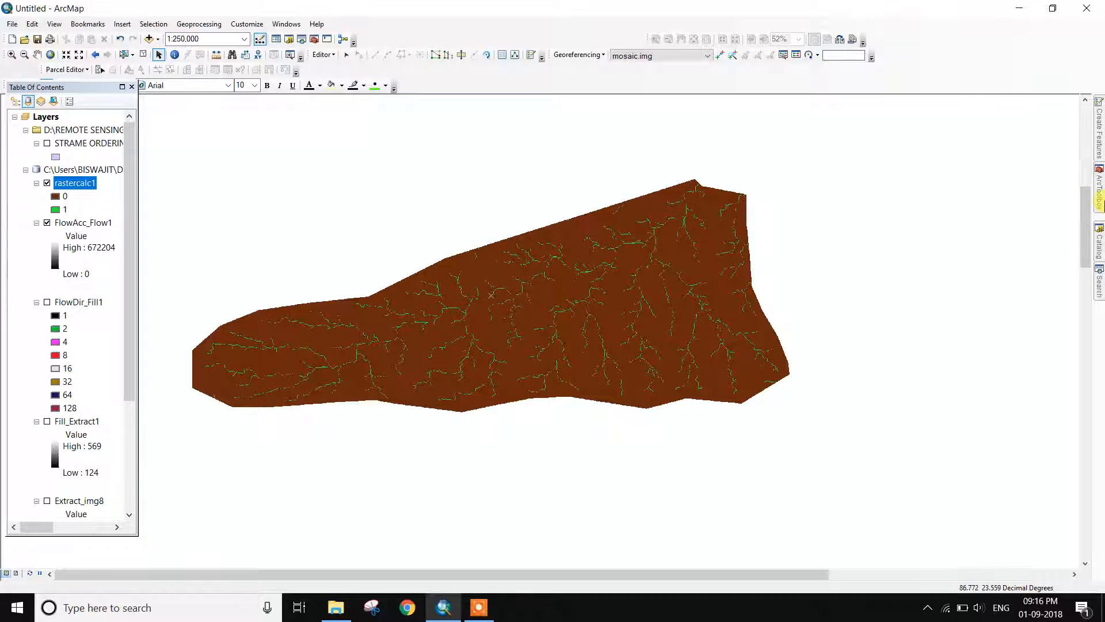
pyautogui.moveTo(1100, 195)
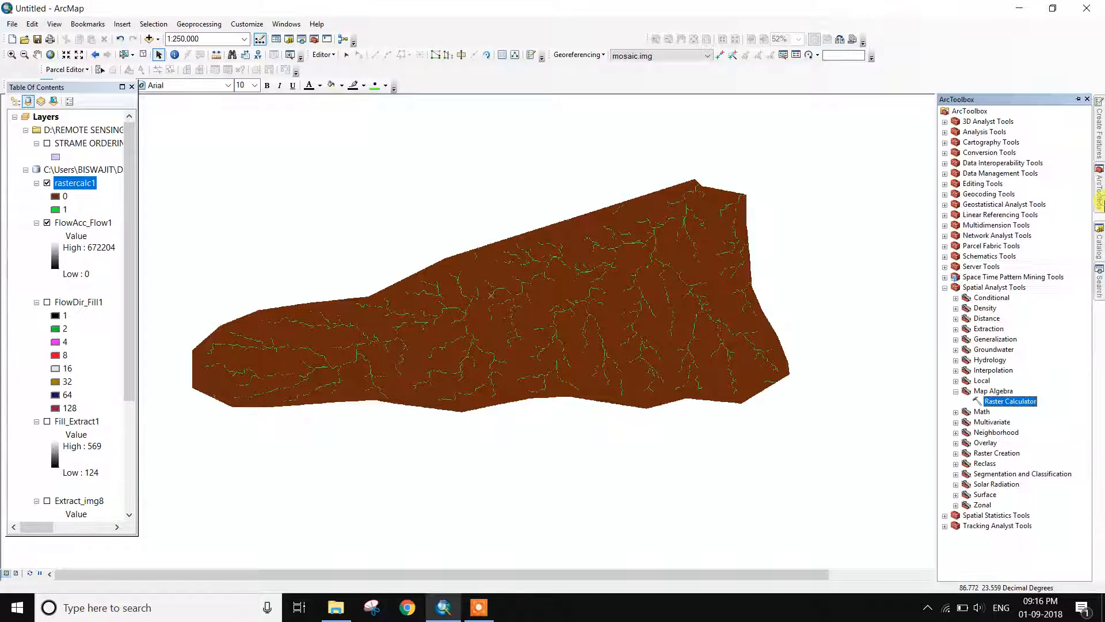
pyautogui.click(956, 392)
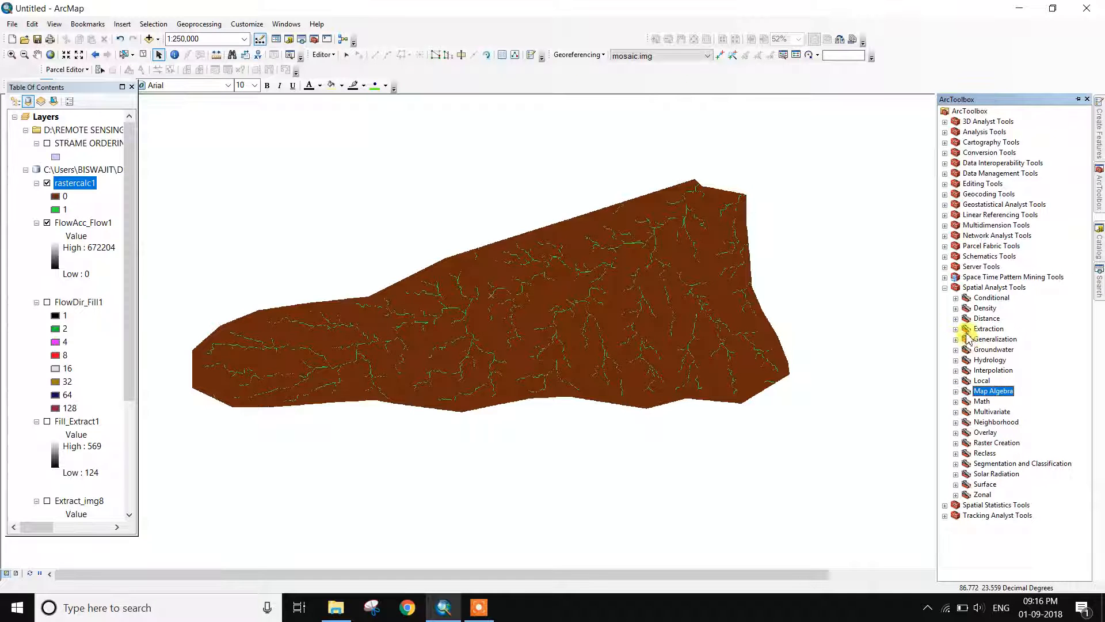
pyautogui.click(956, 360)
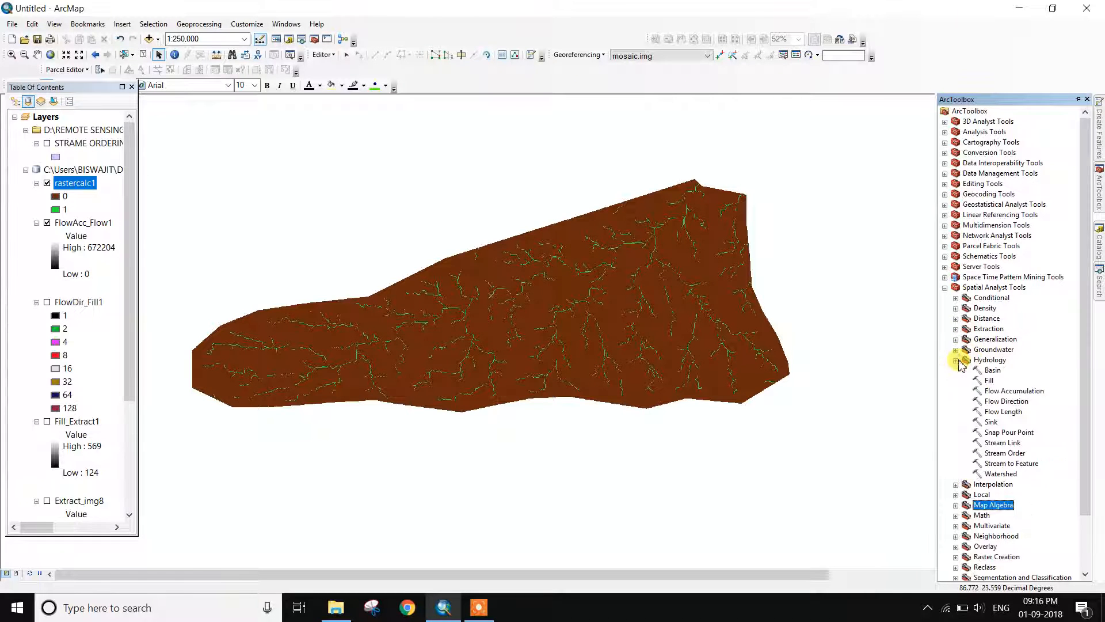
# Run Stream Order with STRAHLER, using rastercalc1 as stream raster and FlowDir_Fill1 as flow direction
pyautogui.doubleClick(1004, 453)
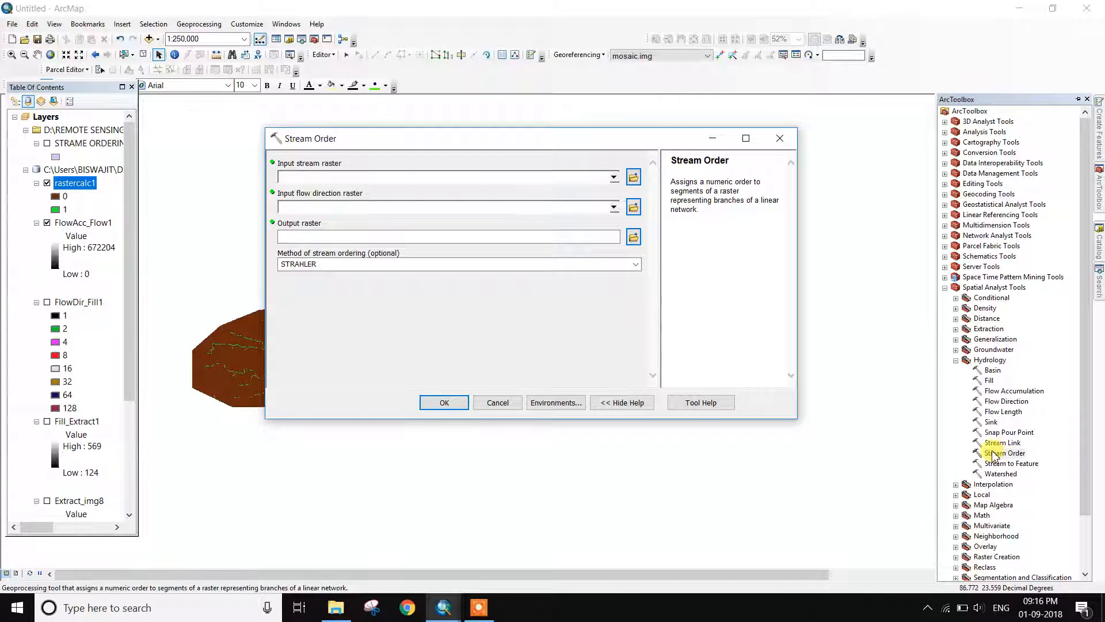
pyautogui.click(613, 178)
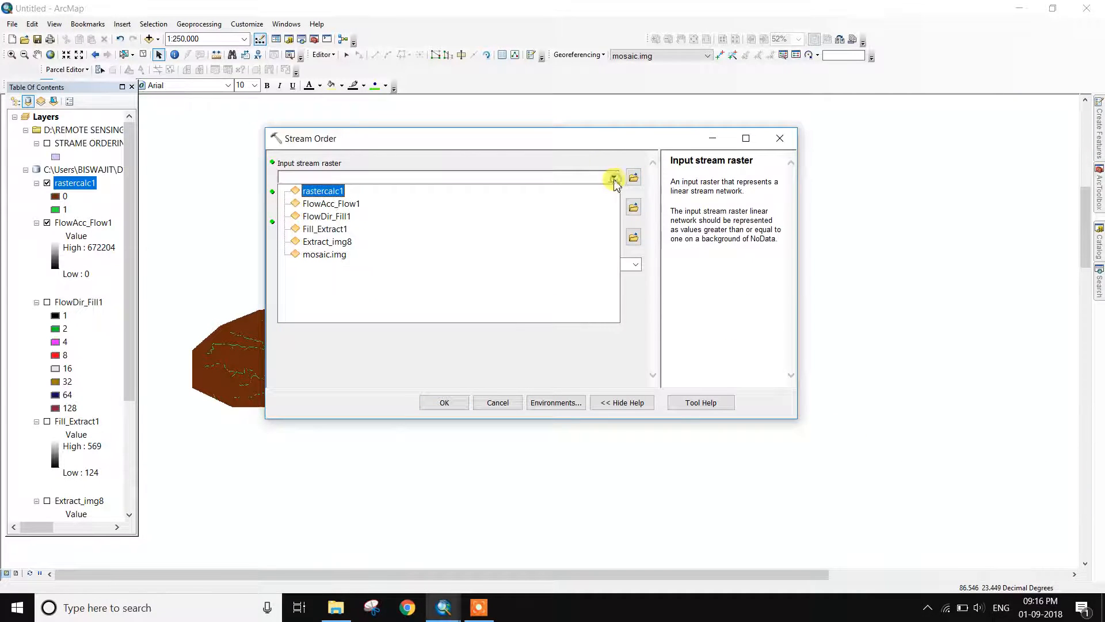
pyautogui.click(322, 191)
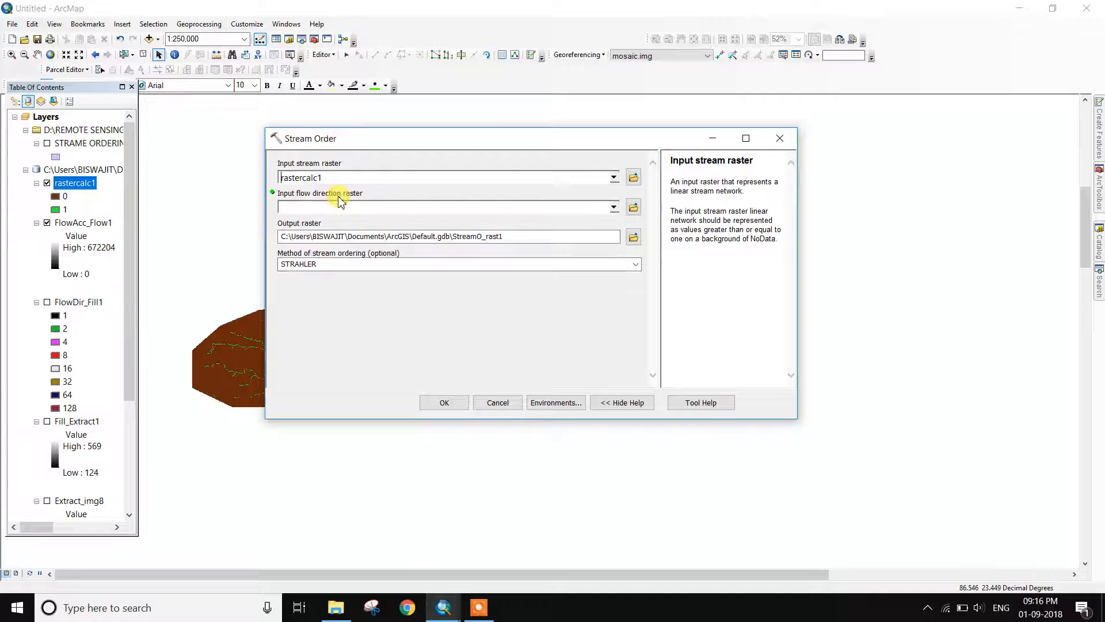
pyautogui.click(614, 209)
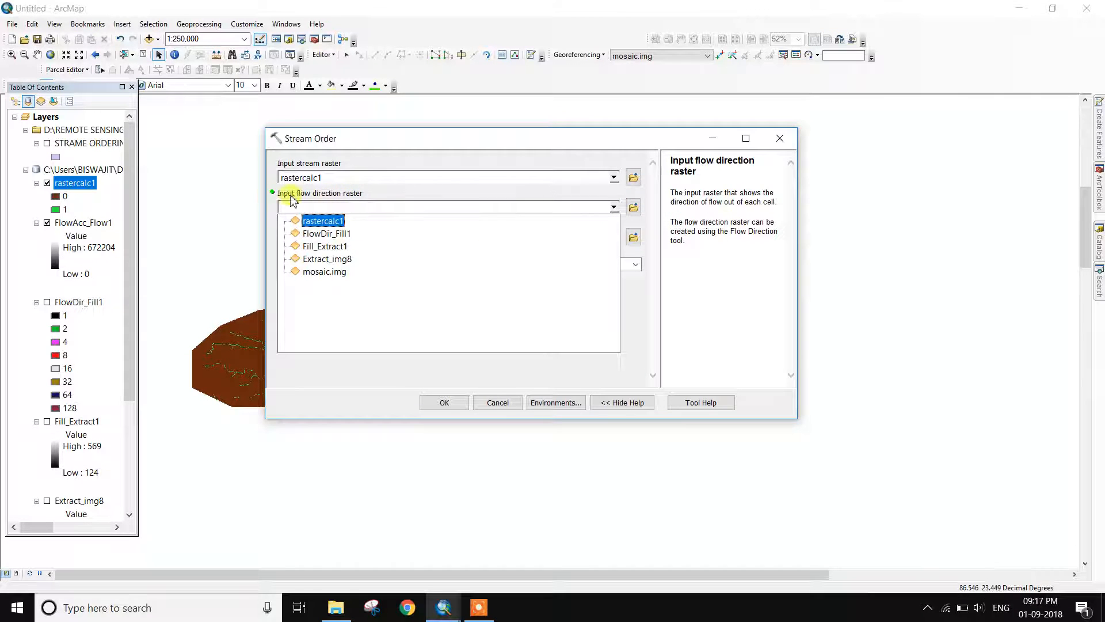
pyautogui.click(348, 234)
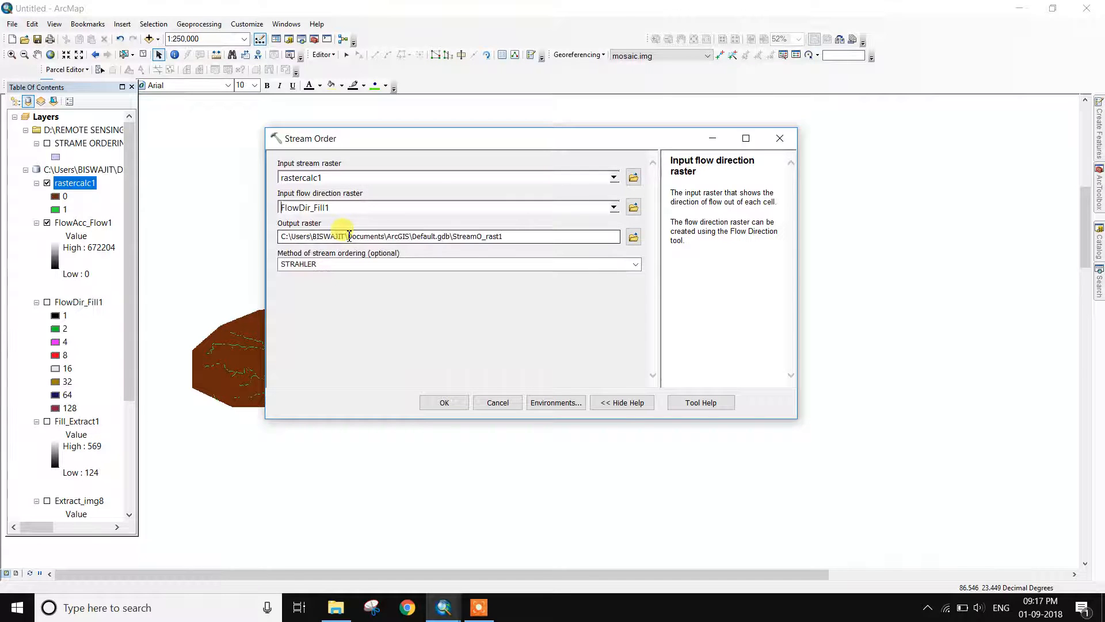
pyautogui.click(633, 238)
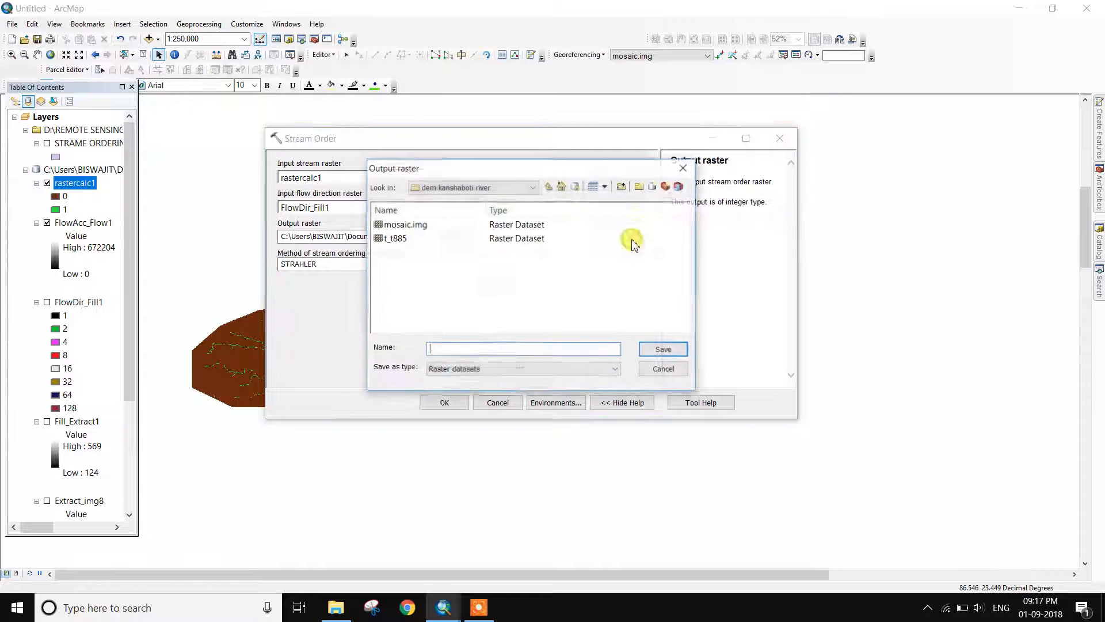
pyautogui.click(684, 166)
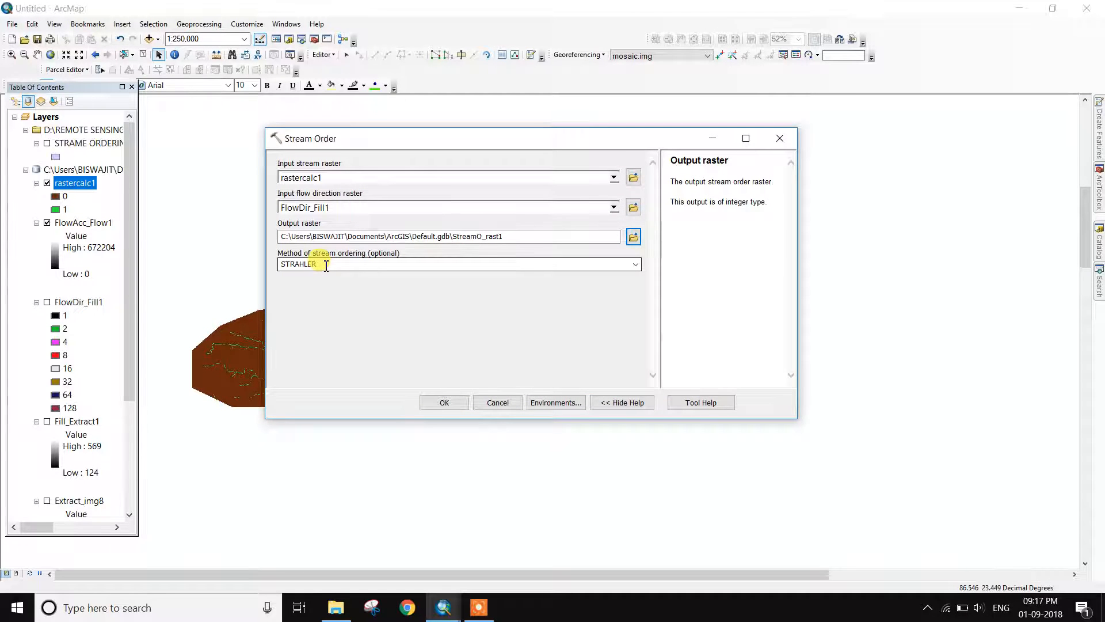
pyautogui.click(635, 265)
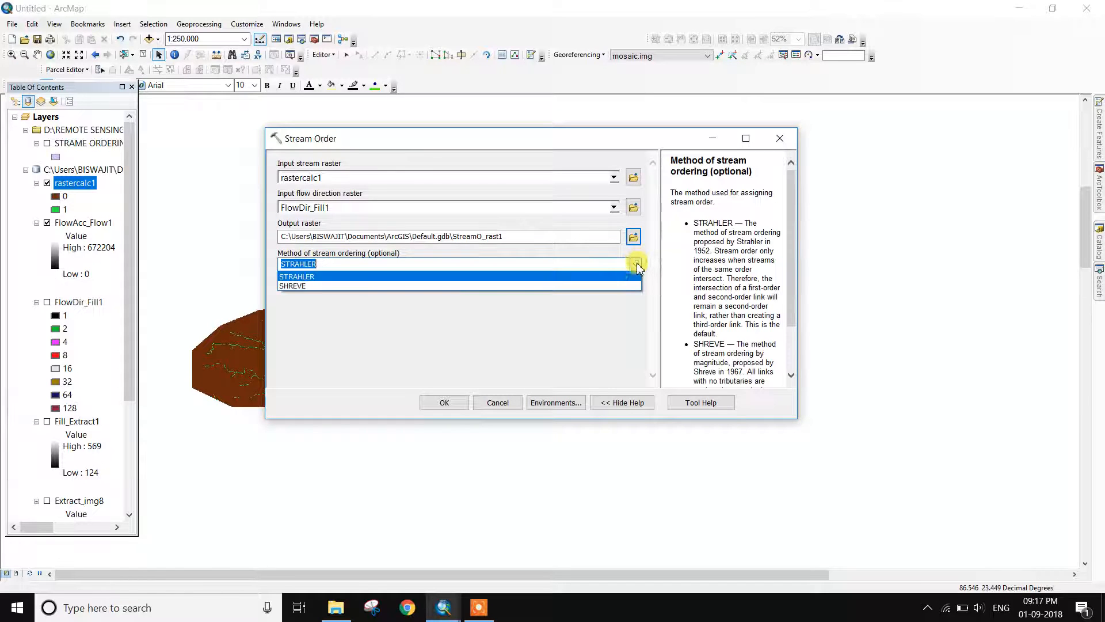
pyautogui.click(329, 277)
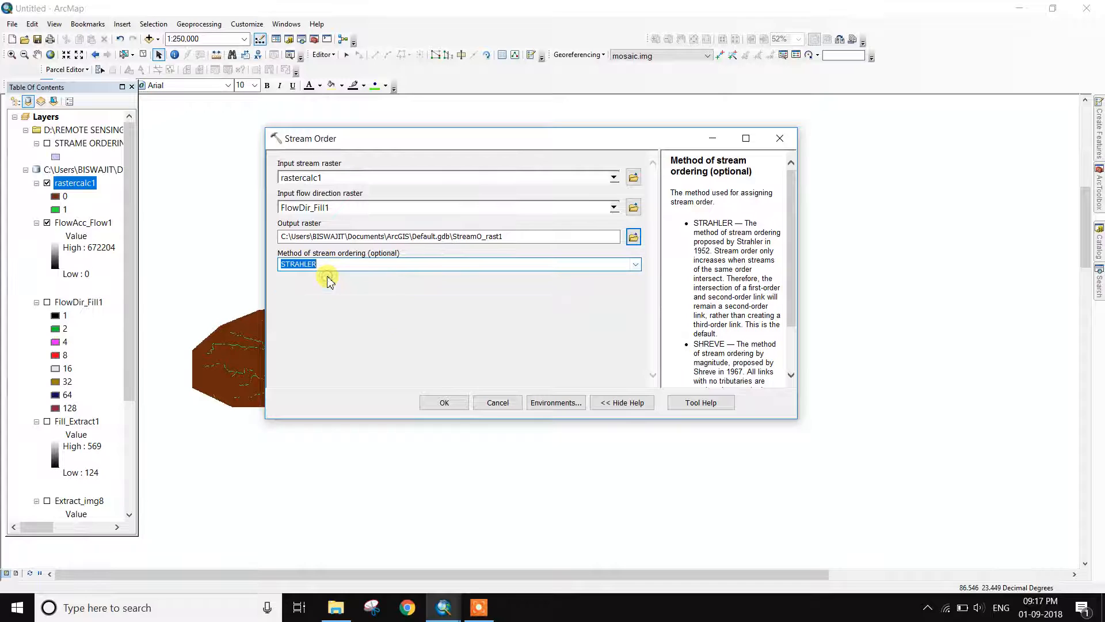
pyautogui.click(438, 402)
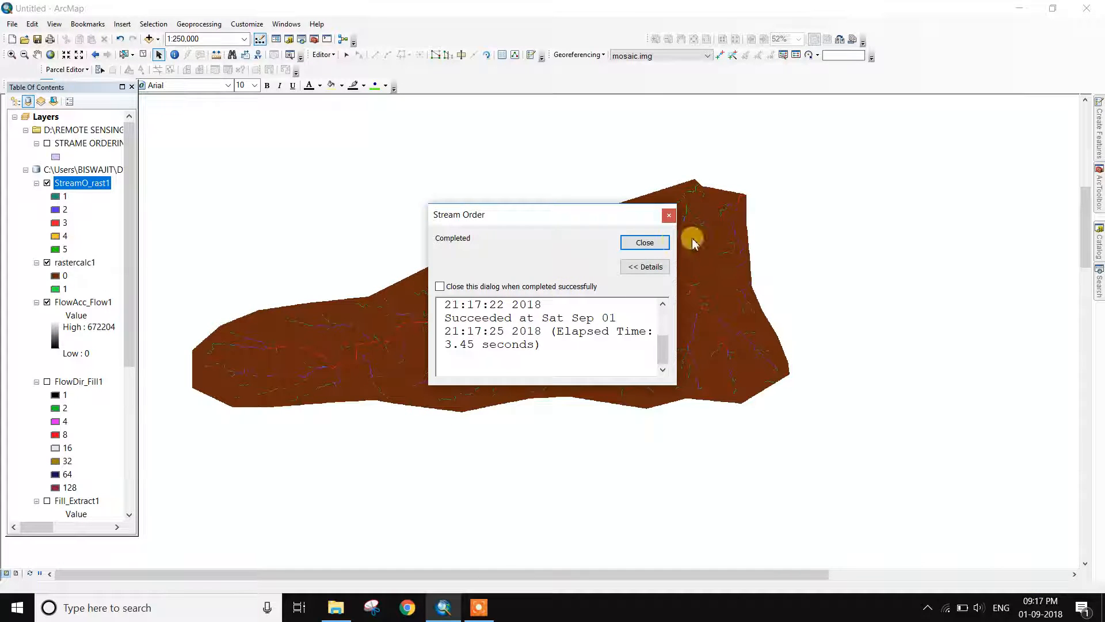
# Switch off rastercalc1 and FlowAcc_Flow1 and zoom in on the StreamO_rast1 stream orders
pyautogui.click(659, 243)
pyautogui.click(47, 262)
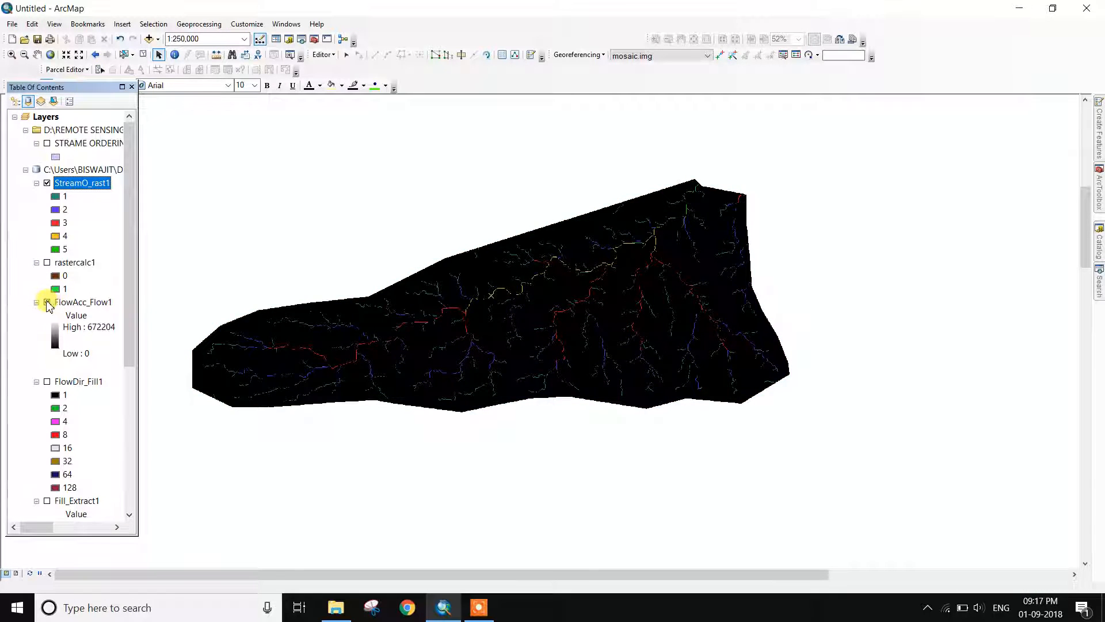
pyautogui.click(47, 302)
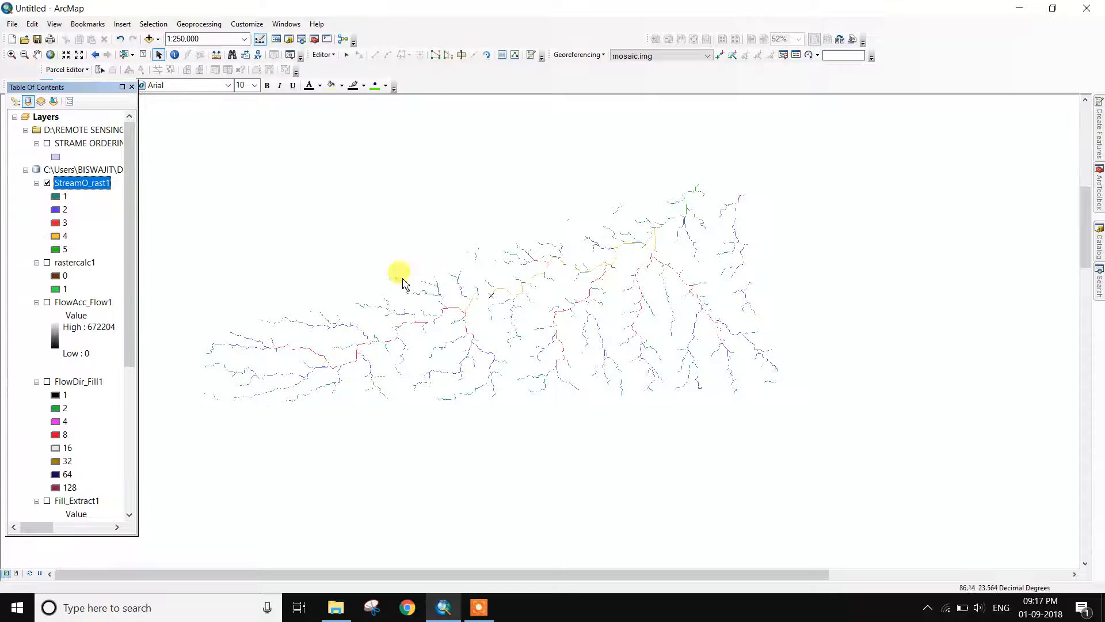
pyautogui.scroll(1, 450, 317)
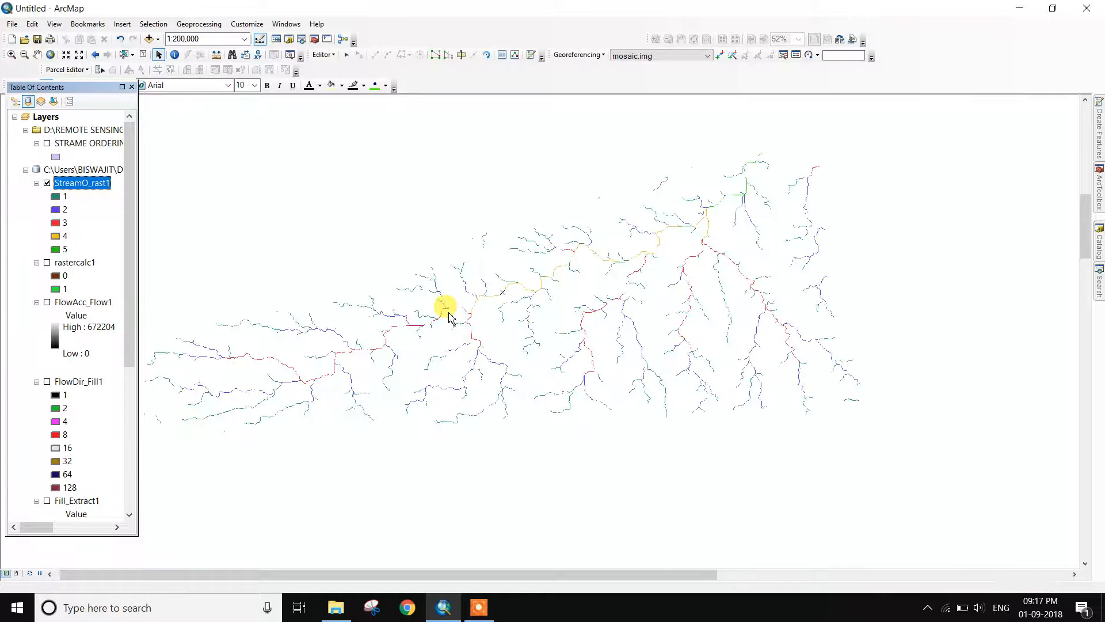
pyautogui.scroll(2, 450, 317)
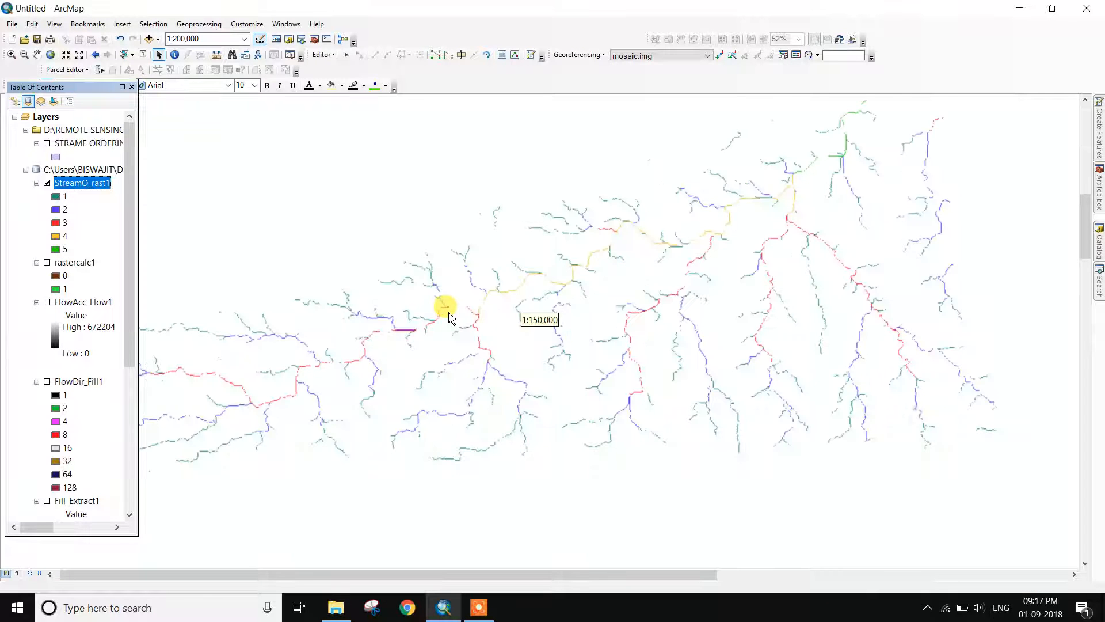
pyautogui.scroll(2, 450, 317)
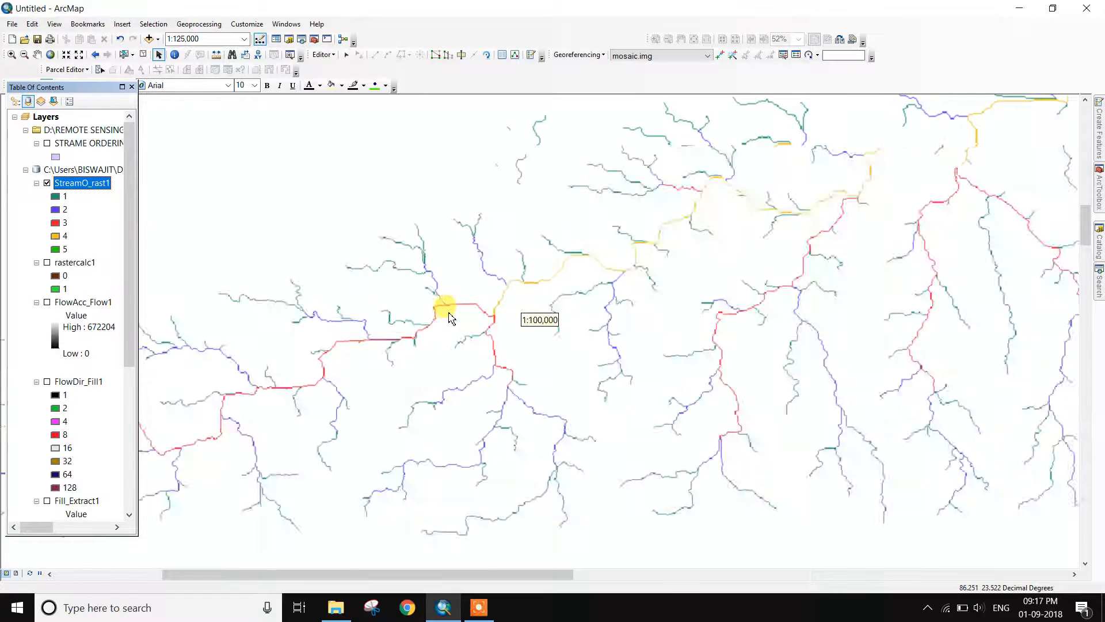
pyautogui.scroll(1, 450, 317)
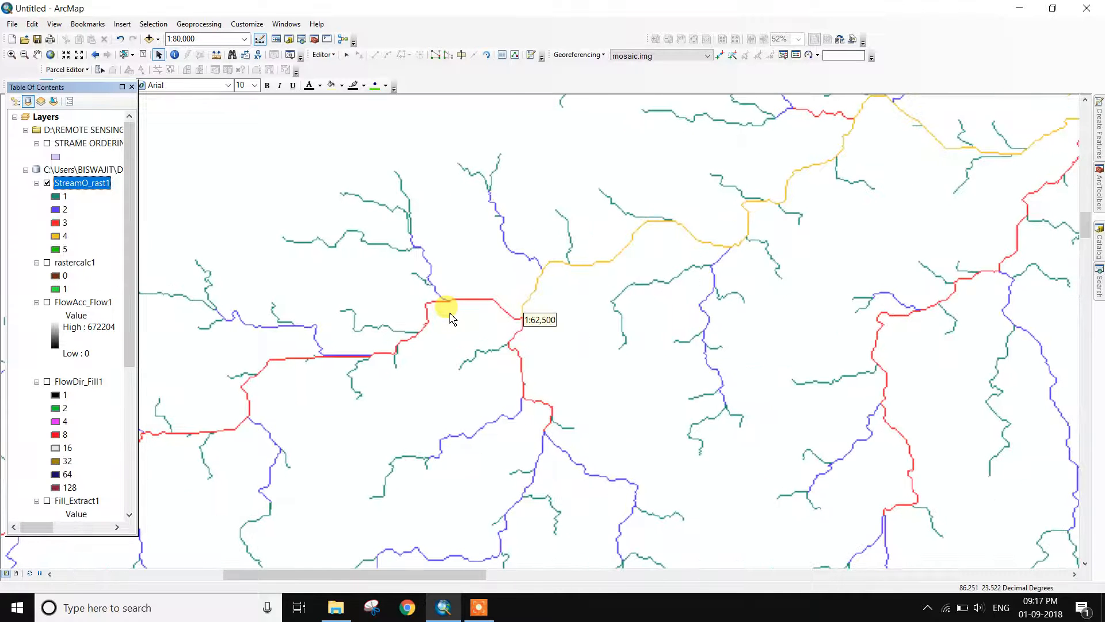
pyautogui.moveTo(1102, 207)
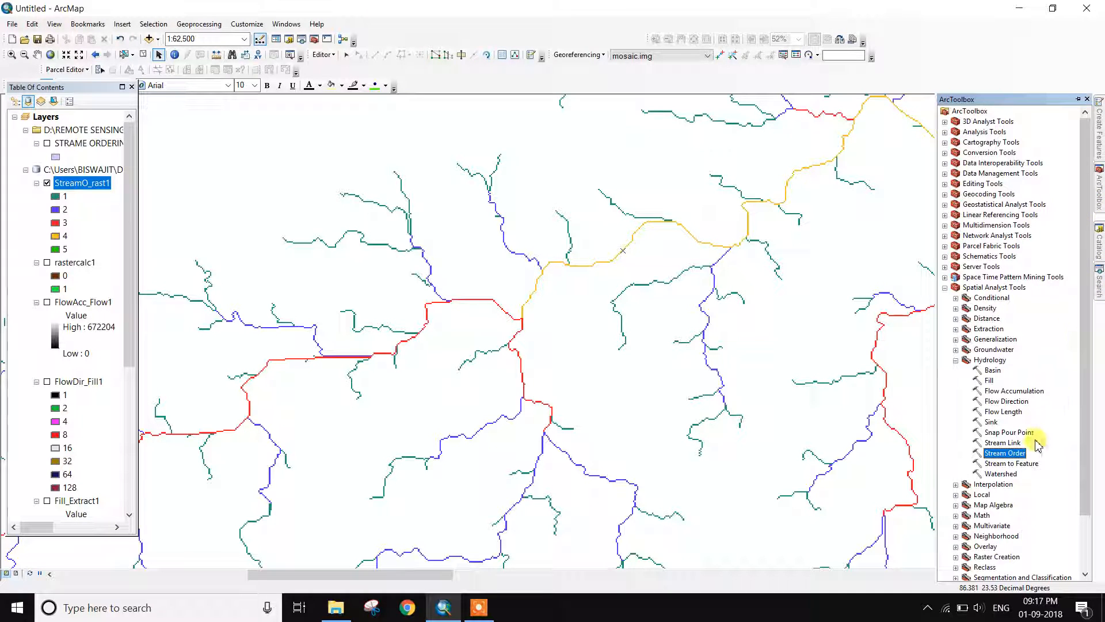
# Run Stream to Feature on StreamO_rast1 with FlowDir_Fill1, keeping the default StreamT_StreamO1 output
pyautogui.doubleClick(1009, 465)
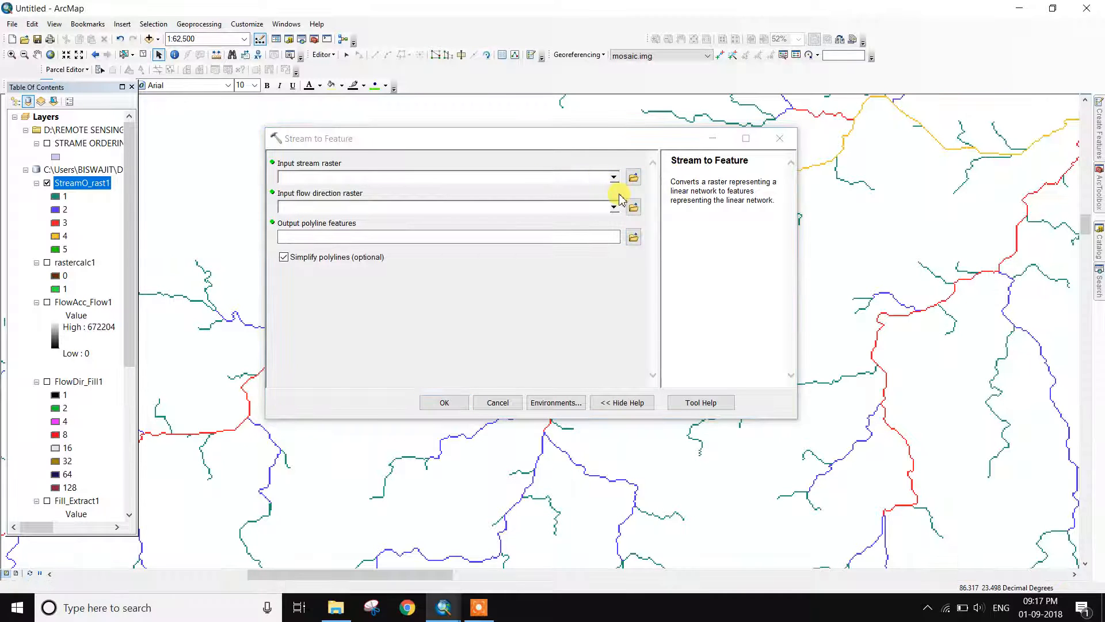
pyautogui.click(614, 177)
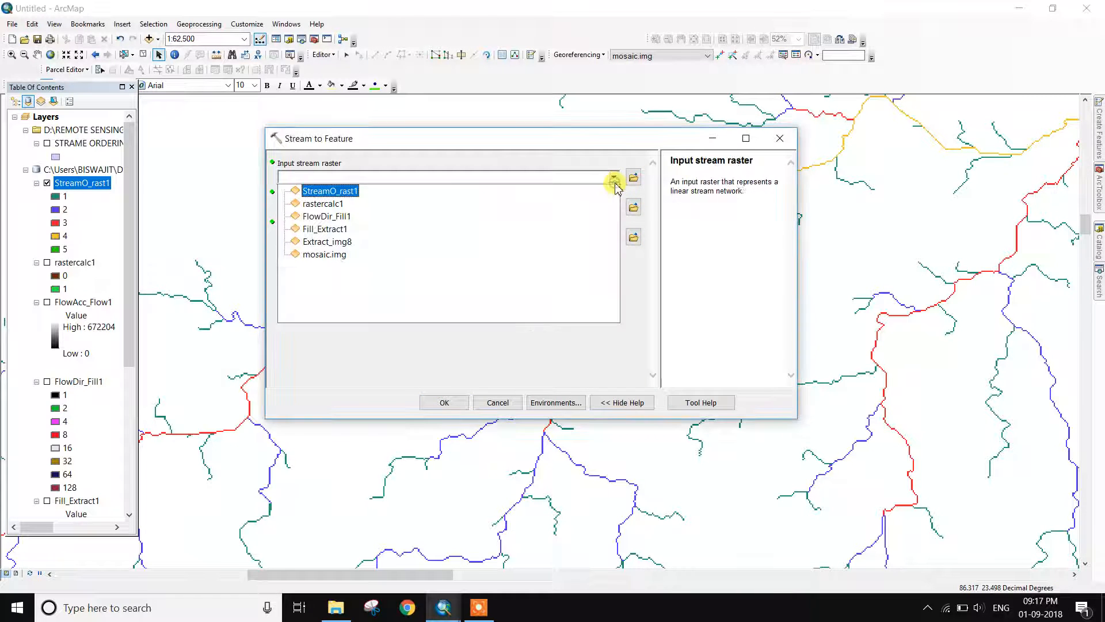
pyautogui.click(345, 185)
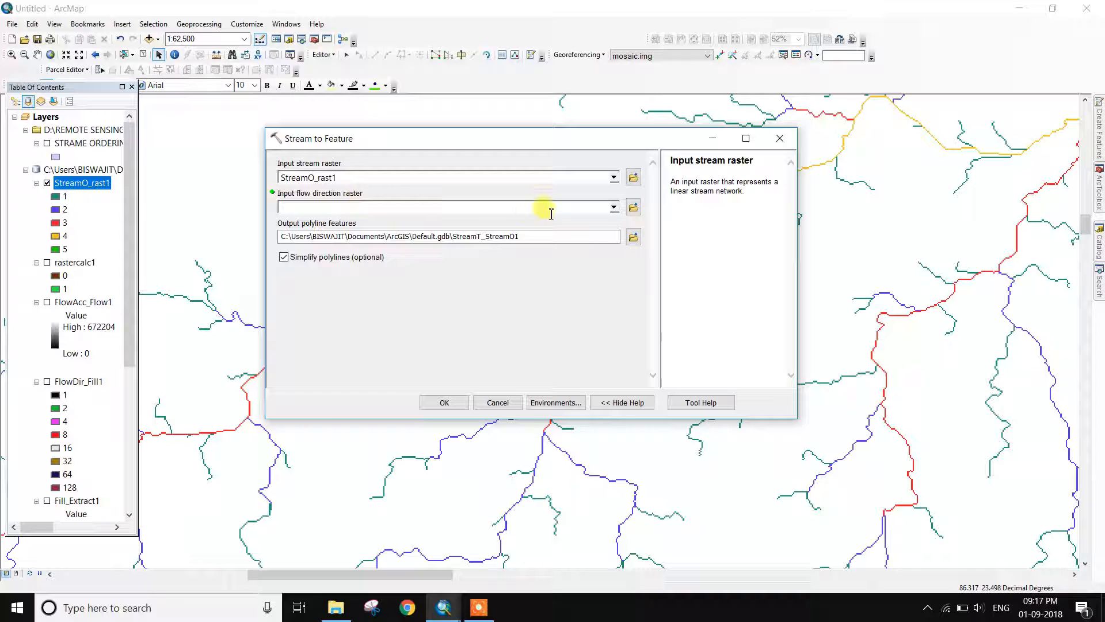
pyautogui.click(614, 208)
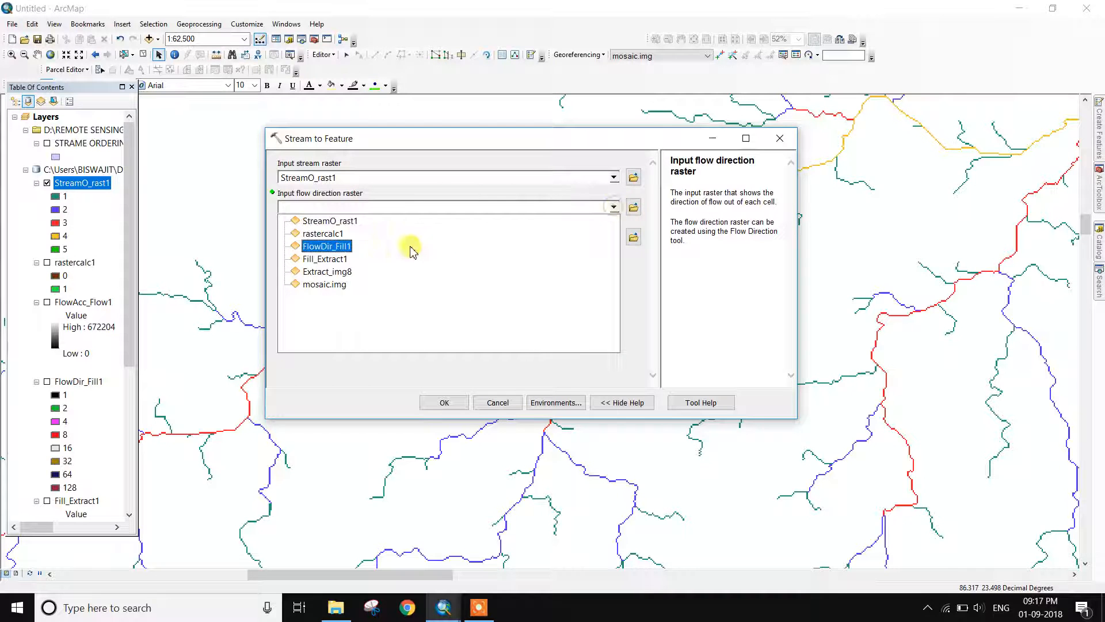
pyautogui.click(344, 251)
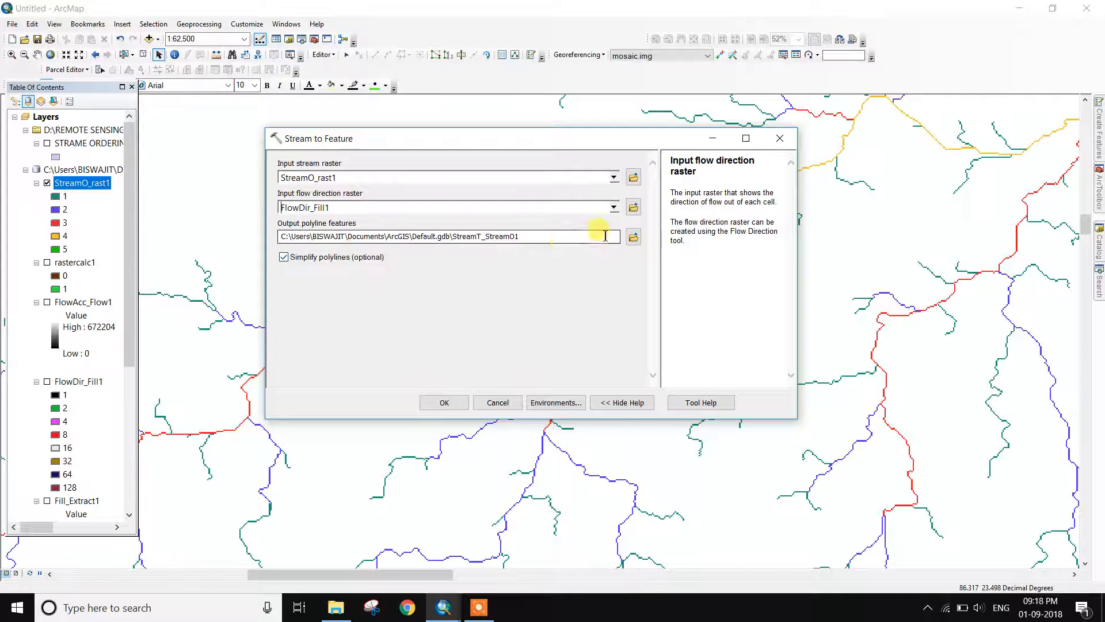
pyautogui.click(632, 237)
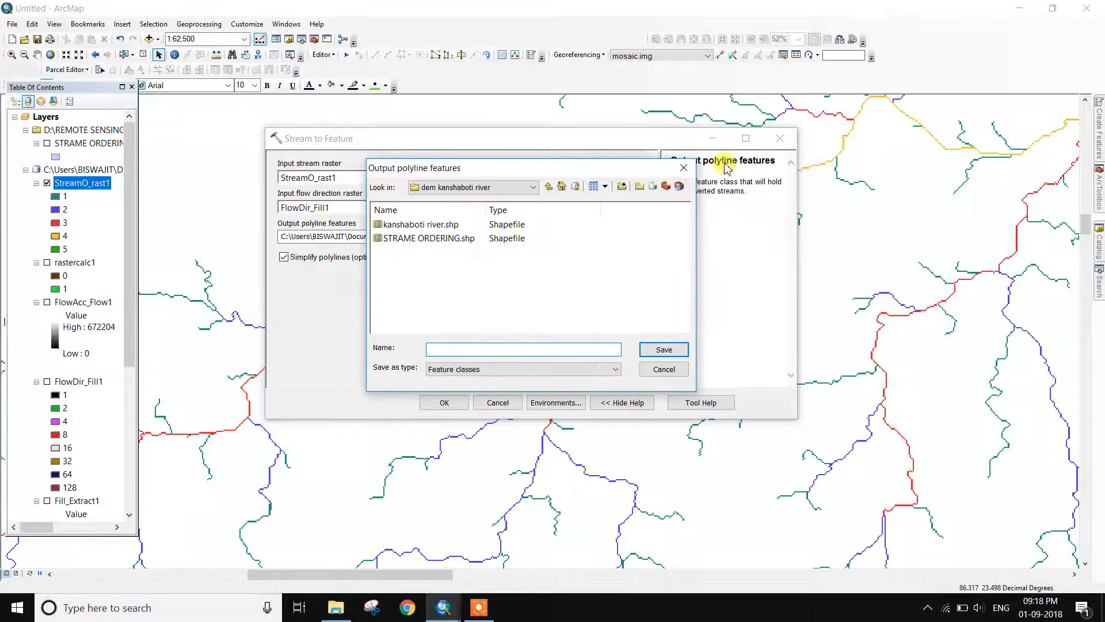
pyautogui.click(679, 171)
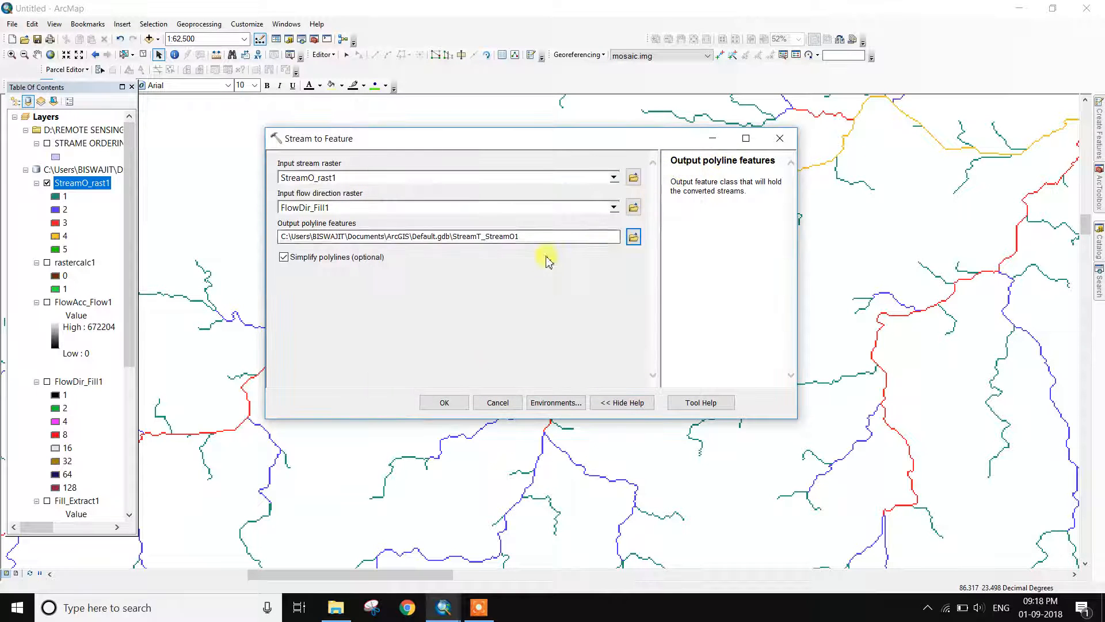
pyautogui.click(452, 401)
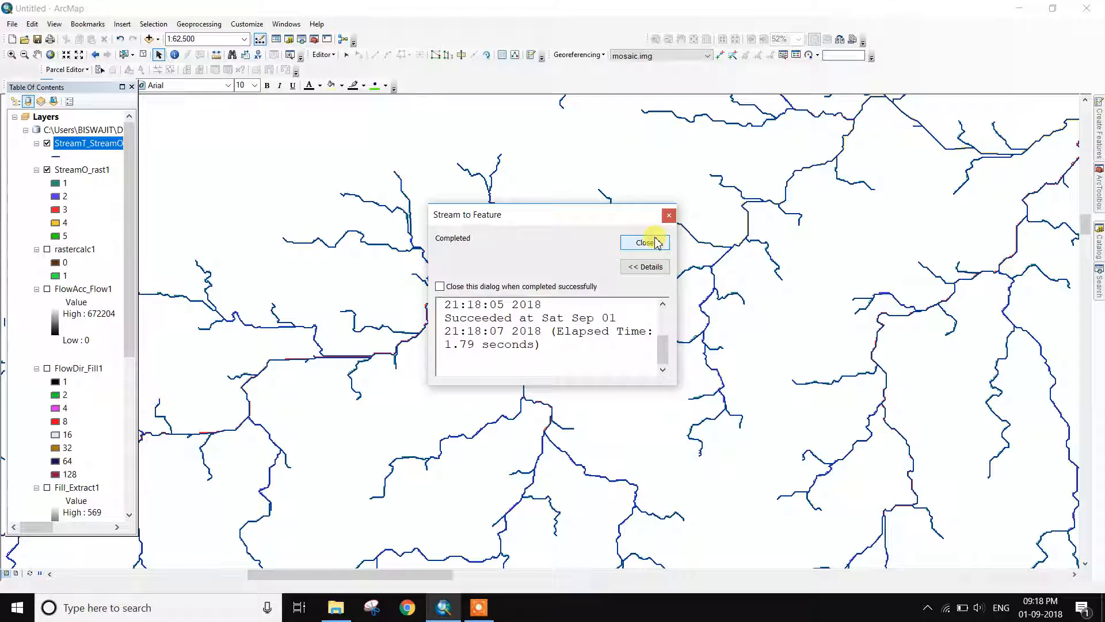
# Close the conversion report and zoom to 1:300,000, panning to centre the StreamT_StreamO1 network
pyautogui.click(656, 242)
pyautogui.click(47, 171)
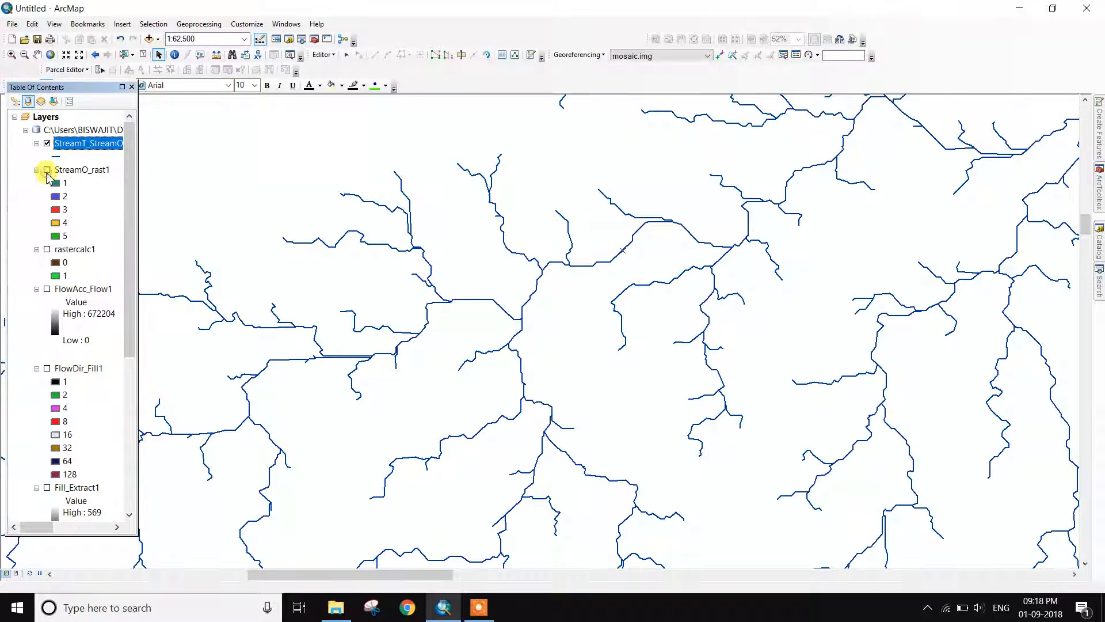
pyautogui.click(47, 171)
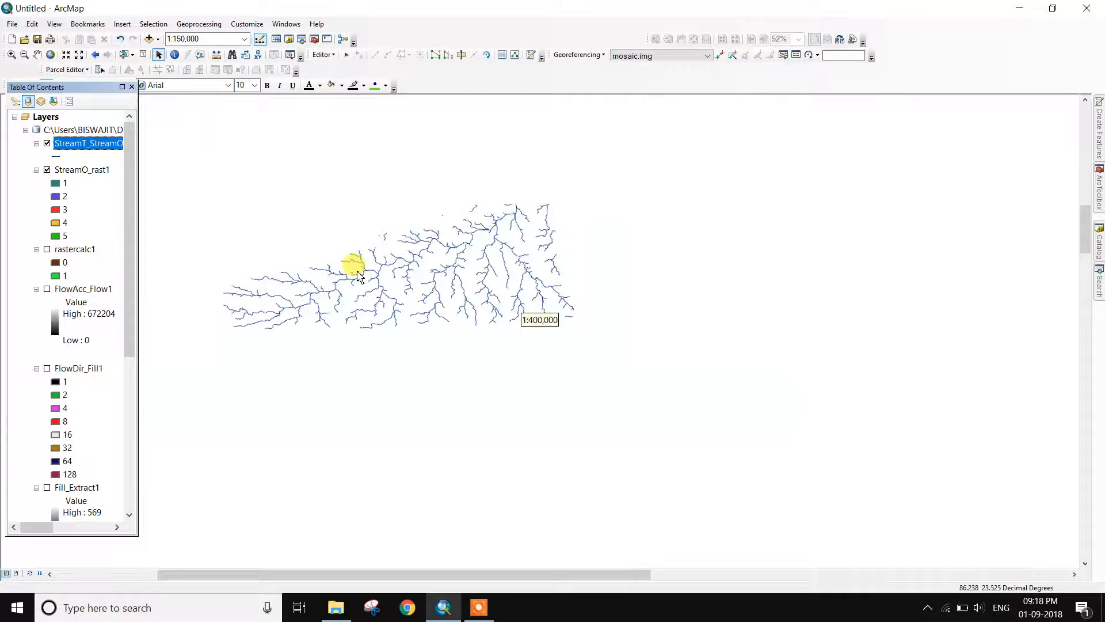
pyautogui.scroll(1, 358, 267)
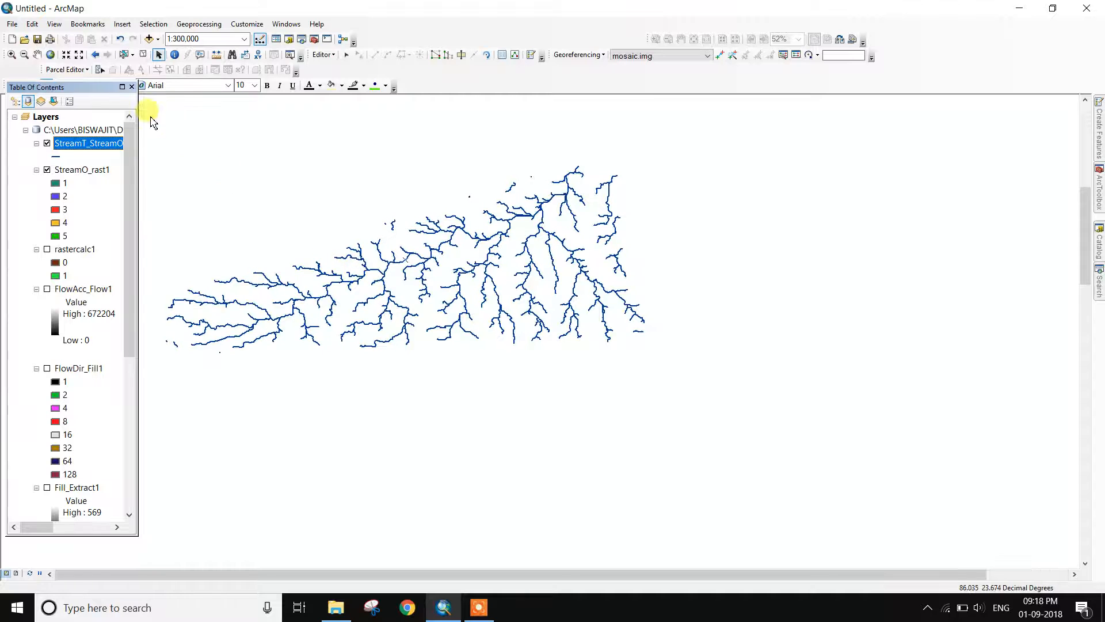
pyautogui.click(36, 54)
pyautogui.moveTo(382, 279); pyautogui.dragTo(524, 293)
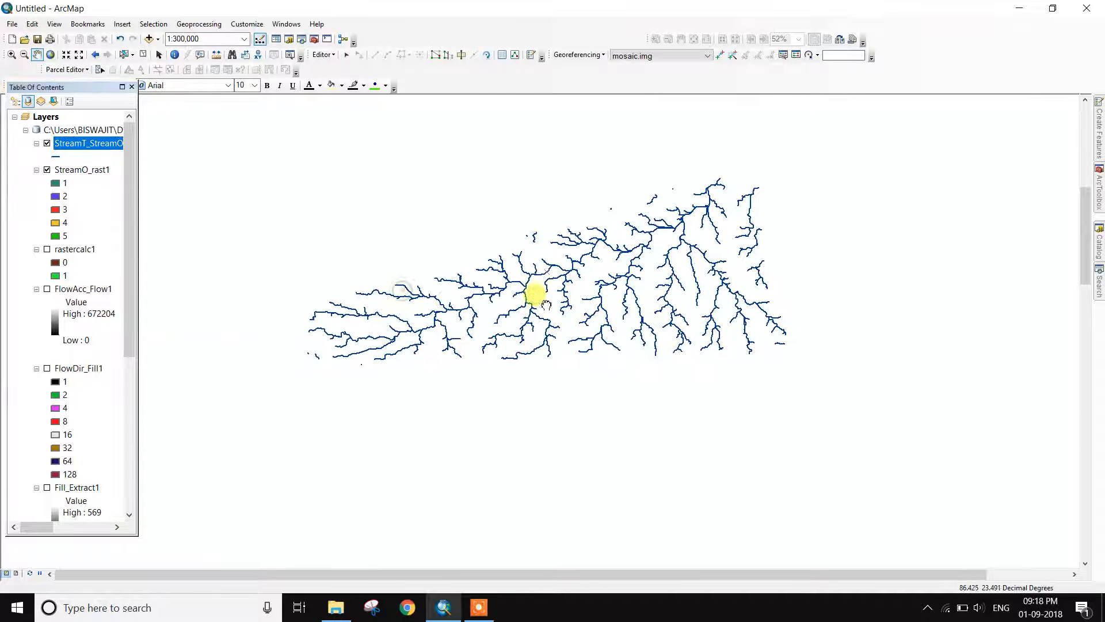
pyautogui.click(159, 55)
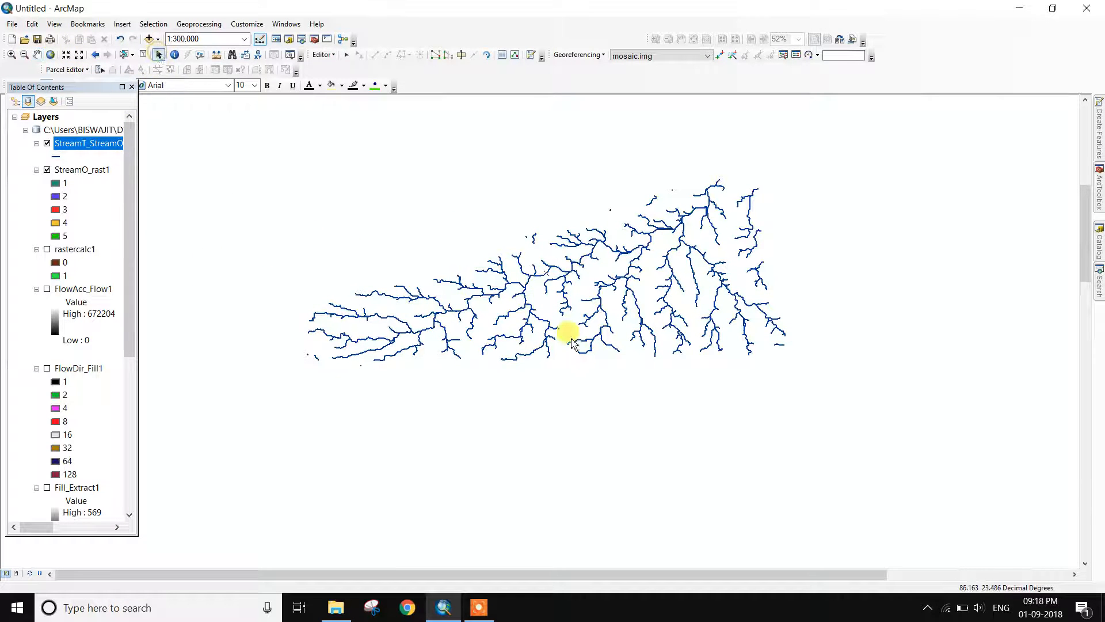
pyautogui.click(1099, 187)
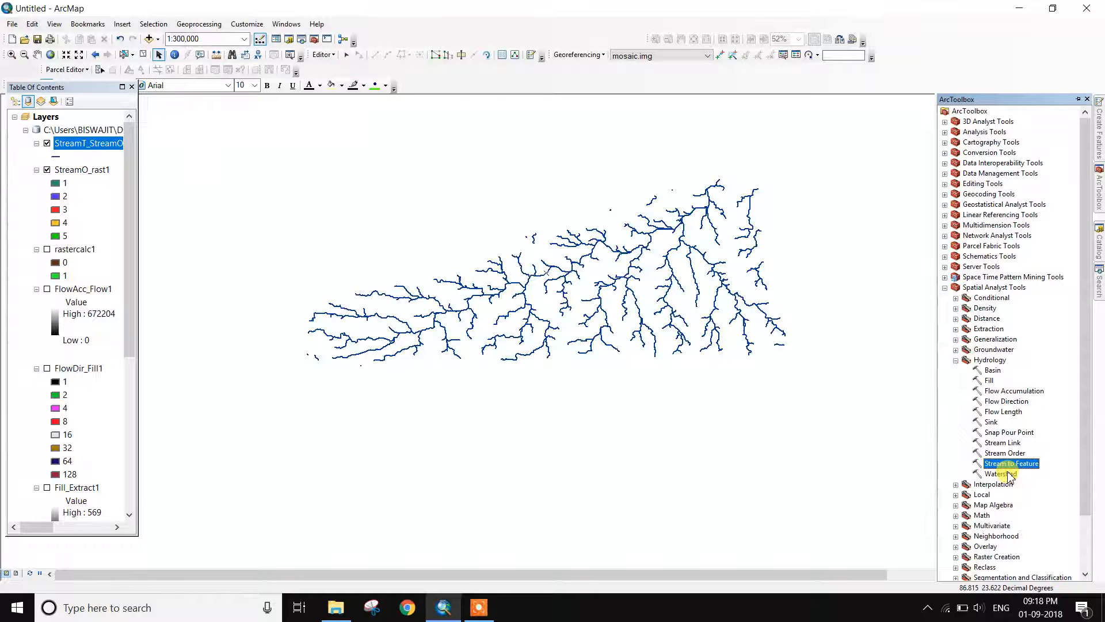
# Run Watershed on FlowDir_Fill1 with Extract_img8 pour points, then discard the Watersh_Flow1 result
pyautogui.doubleClick(1000, 474)
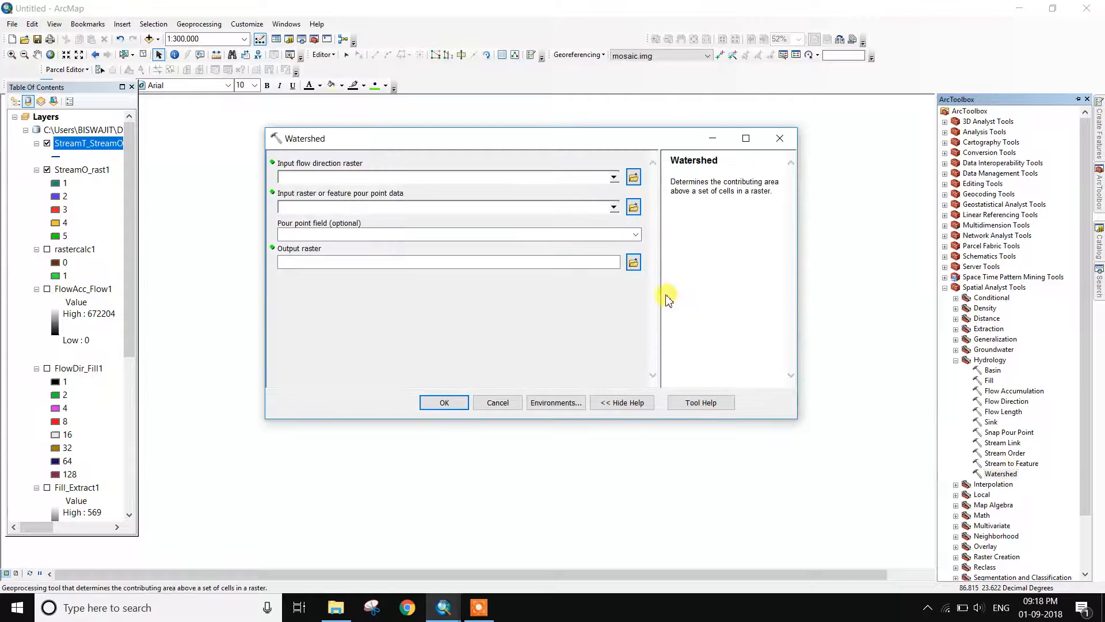
pyautogui.click(613, 177)
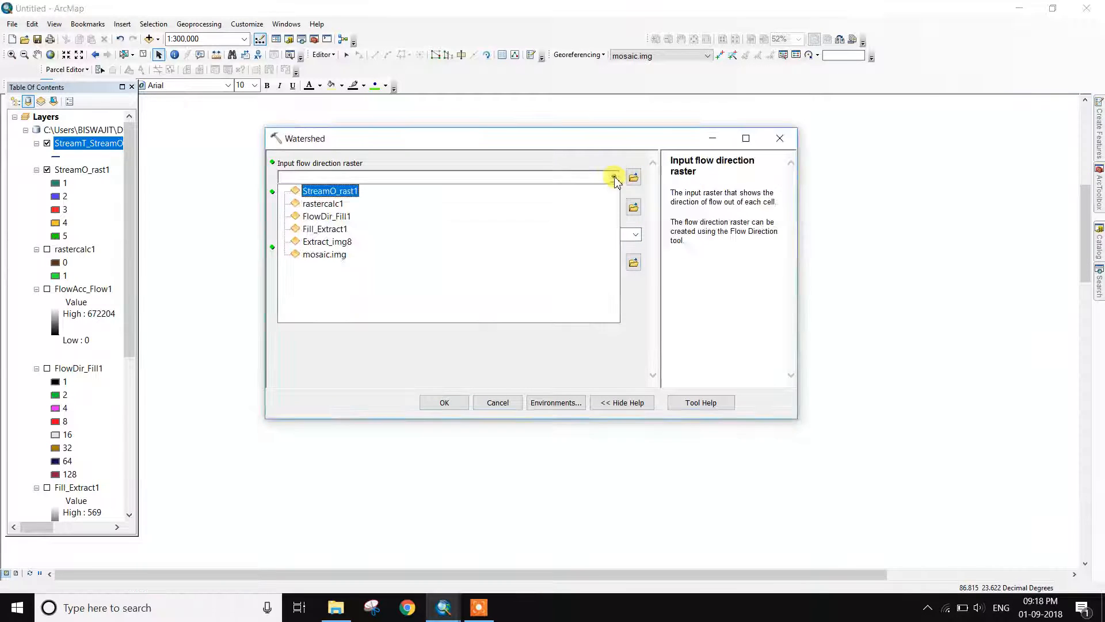
pyautogui.click(343, 213)
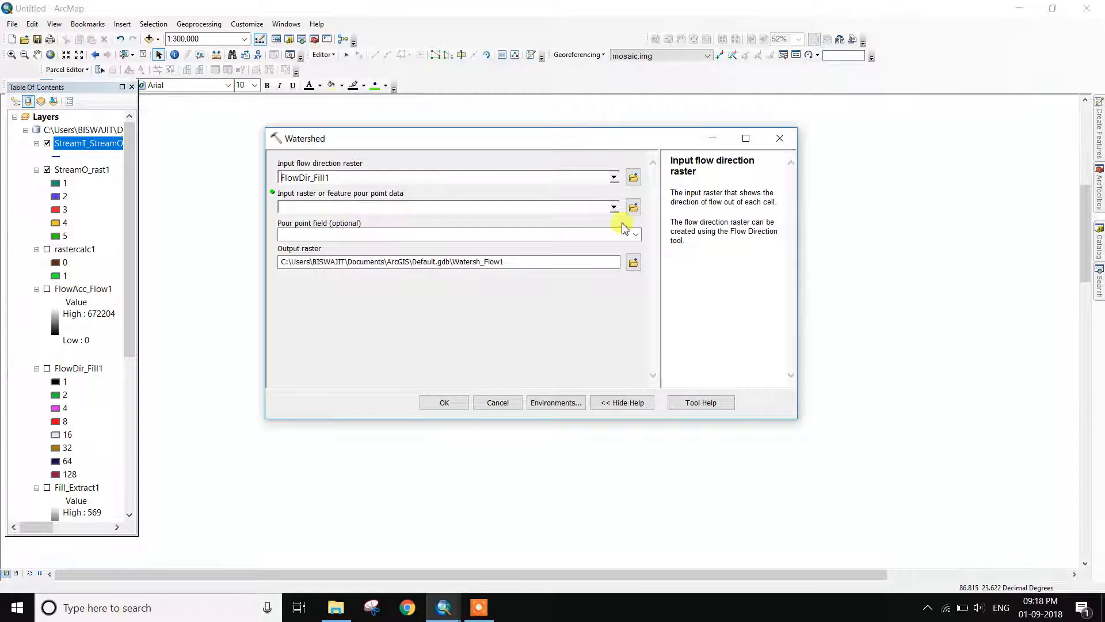
pyautogui.click(613, 208)
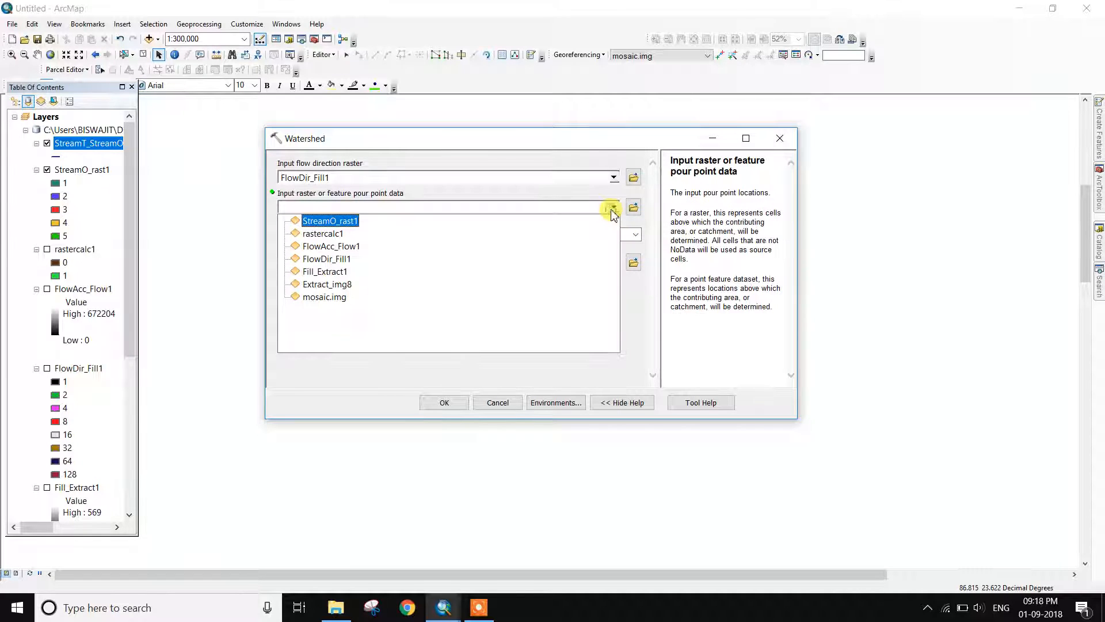
pyautogui.click(336, 286)
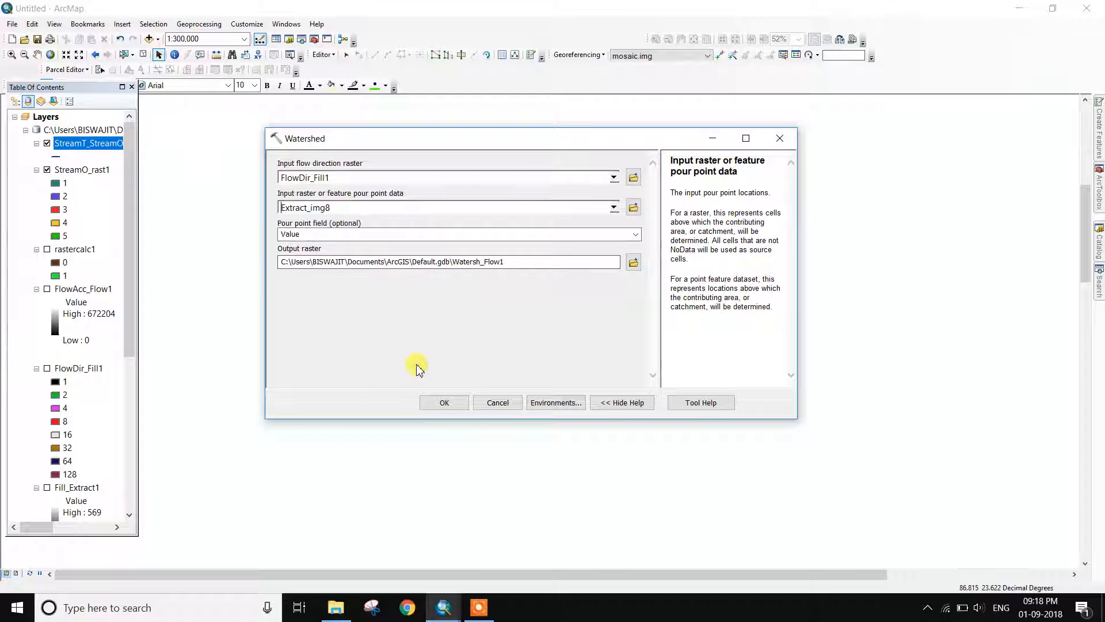
pyautogui.click(467, 405)
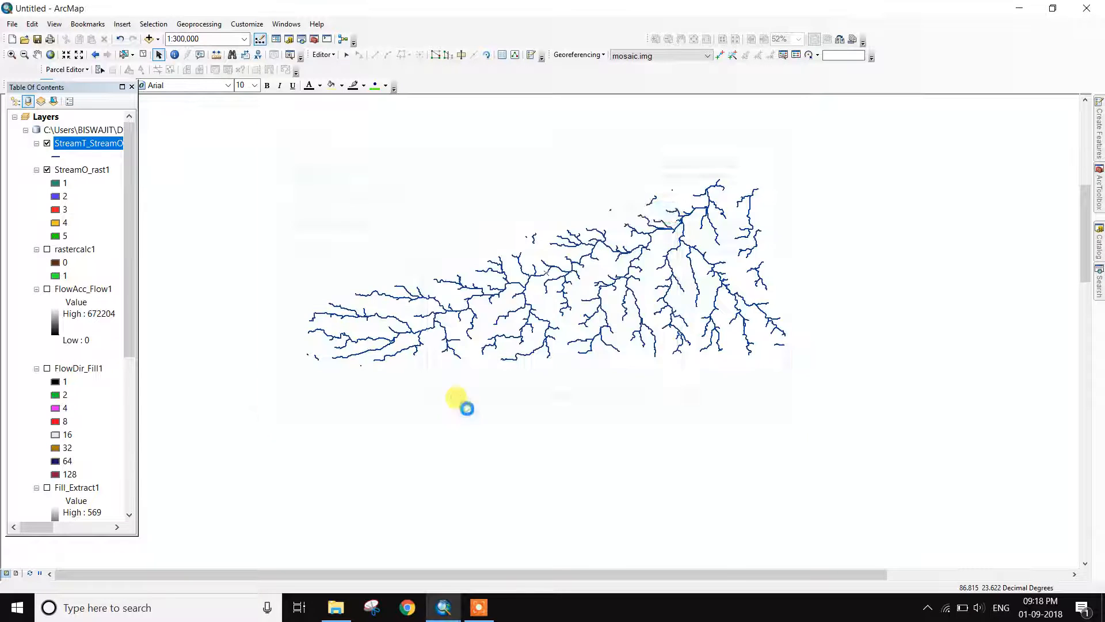
pyautogui.click(478, 606)
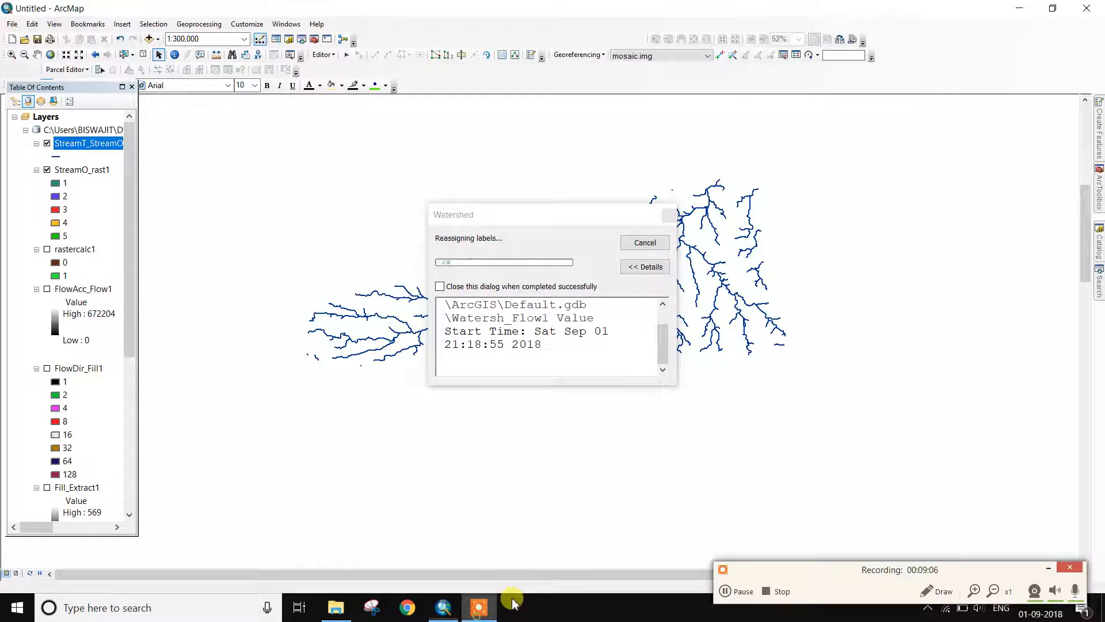
pyautogui.click(733, 593)
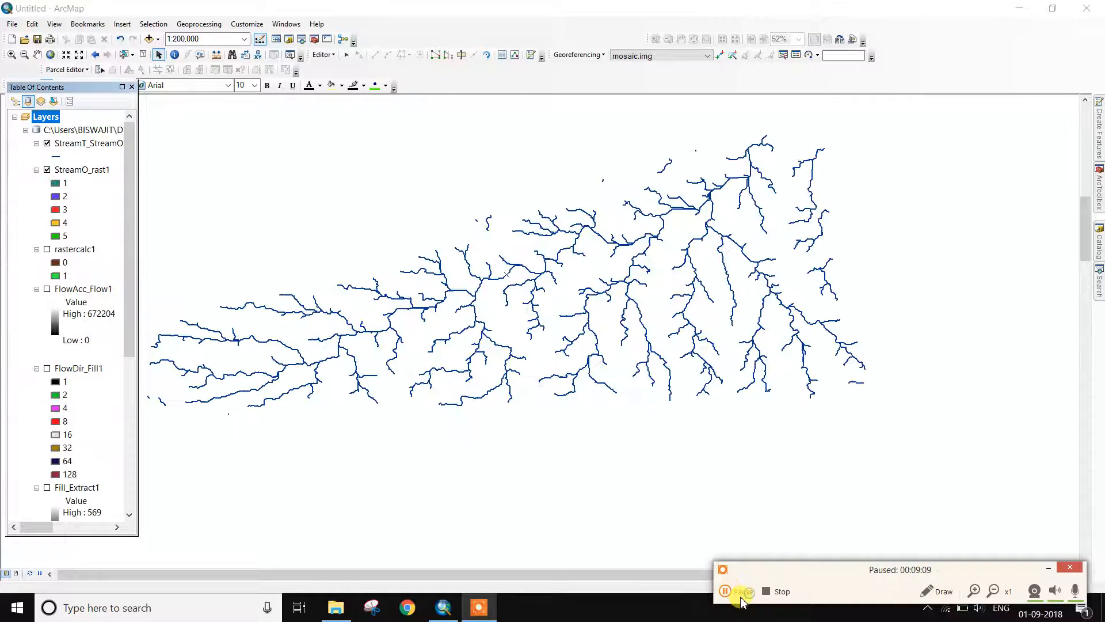
# Rerun Watershed on FlowDir_Fill1 with StreamO_rast1 as pour points to create Watersh_Flow3
pyautogui.click(1049, 570)
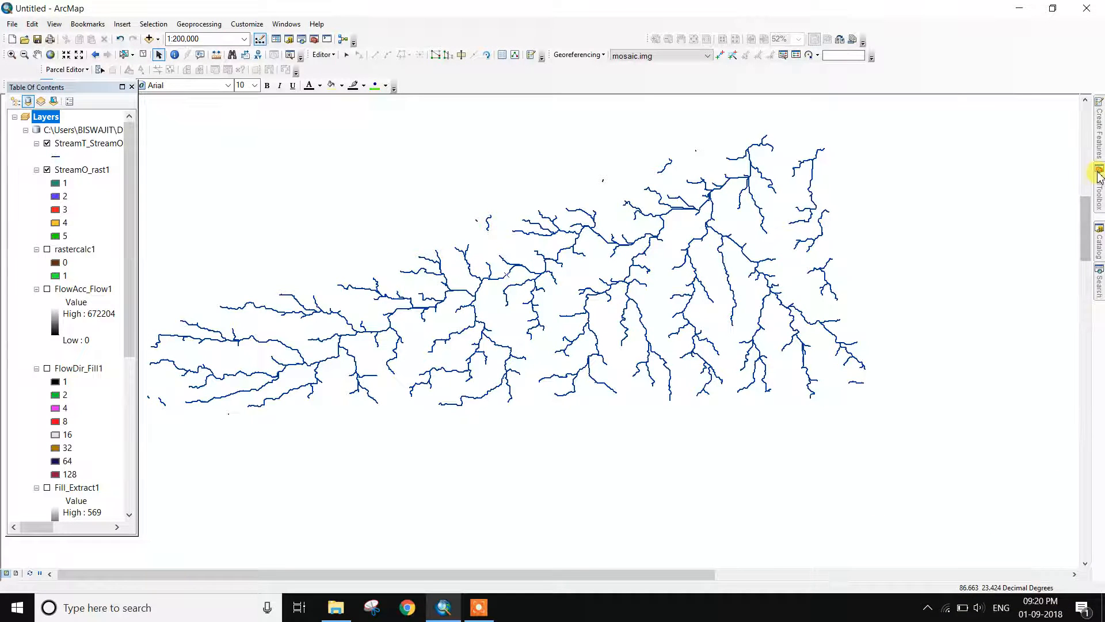
pyautogui.moveTo(1098, 173)
pyautogui.doubleClick(1001, 473)
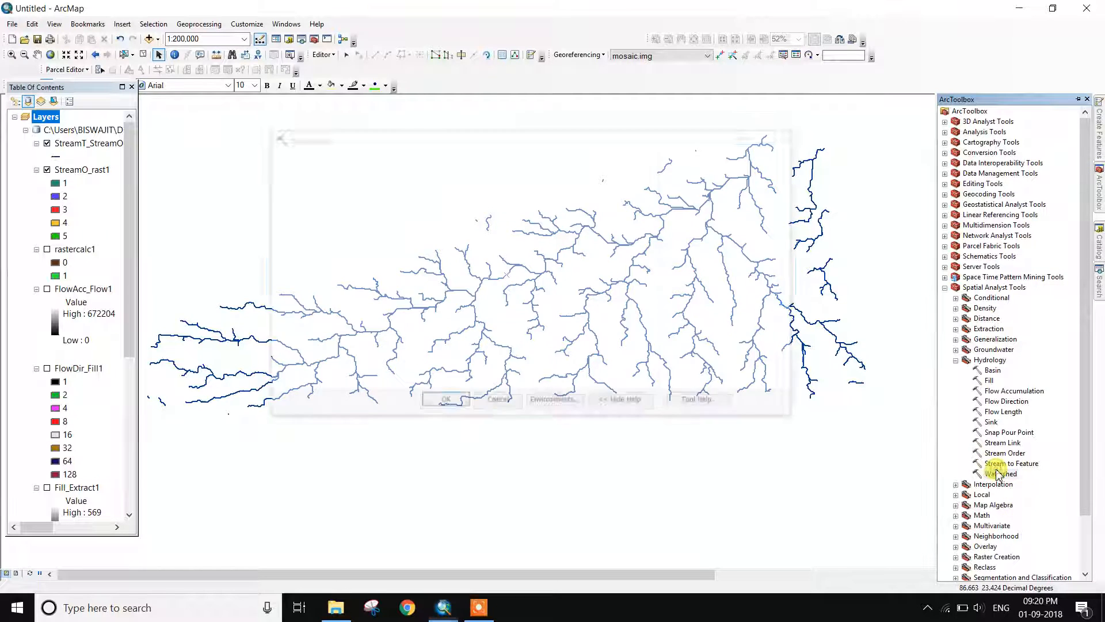
pyautogui.click(613, 178)
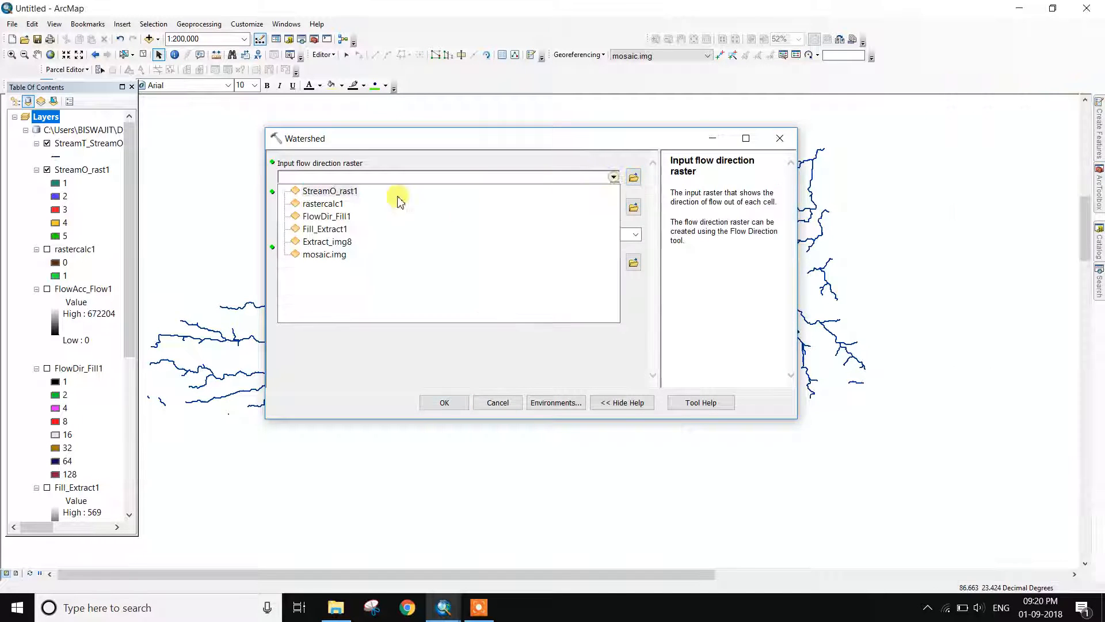
pyautogui.click(327, 217)
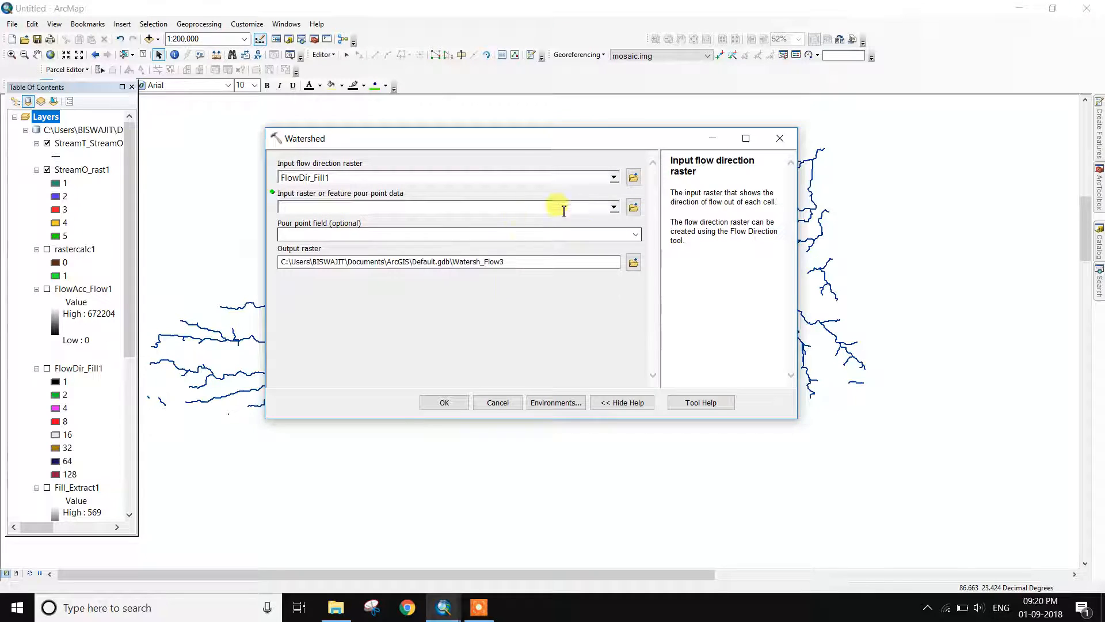
pyautogui.click(614, 210)
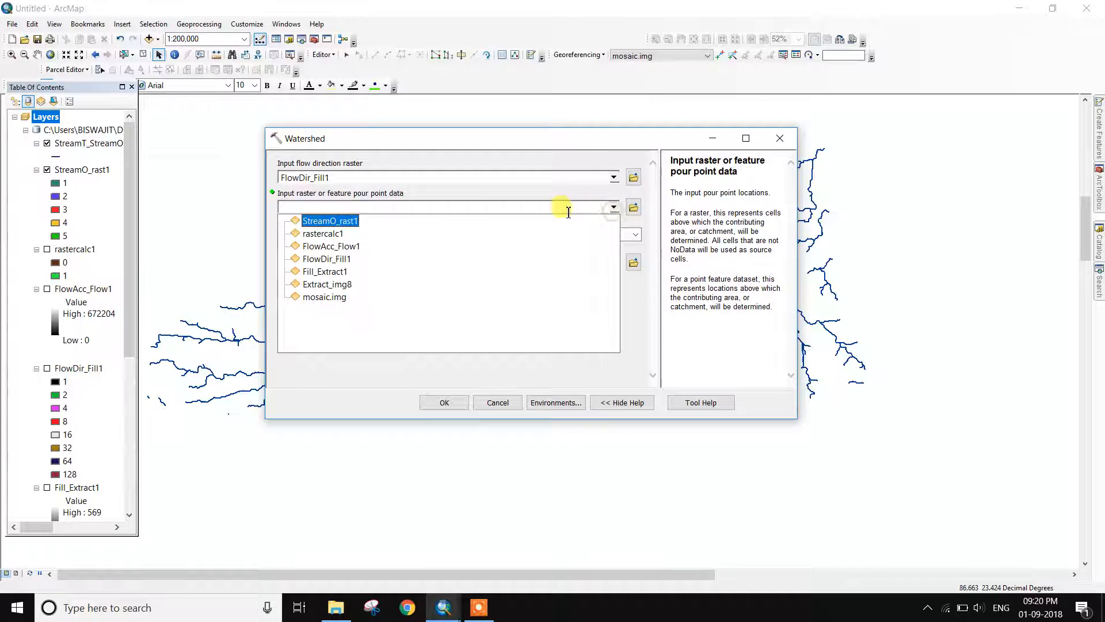
pyautogui.click(350, 221)
pyautogui.click(461, 405)
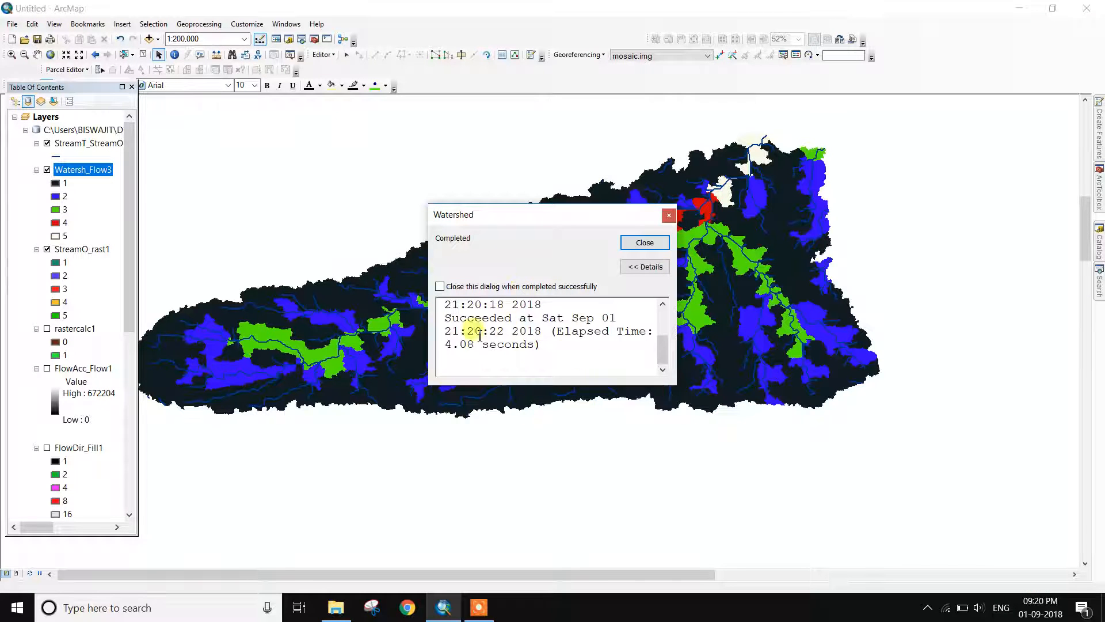
pyautogui.click(644, 243)
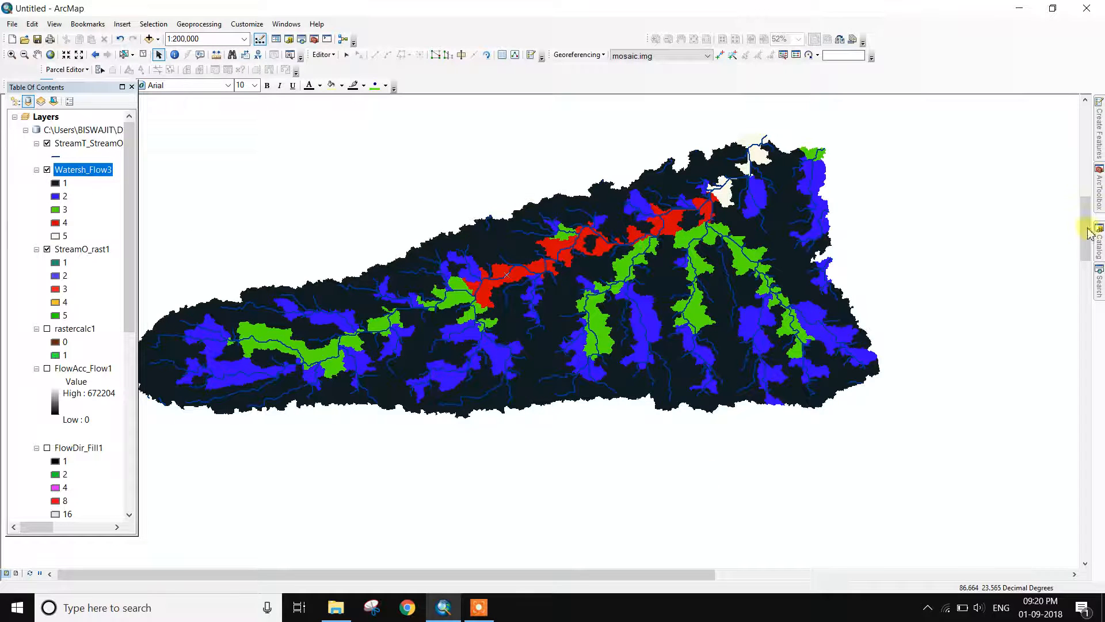
# Run the Basin tool on FlowDir_Fill1 to produce the Basin_FlowDi1 raster
pyautogui.click(1098, 193)
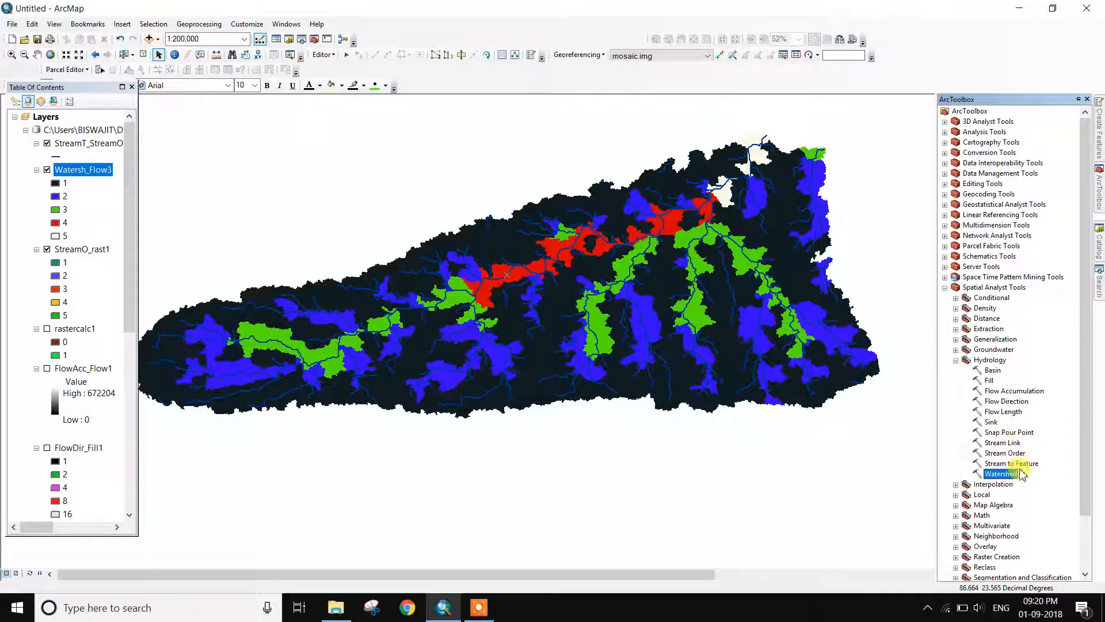
pyautogui.doubleClick(991, 370)
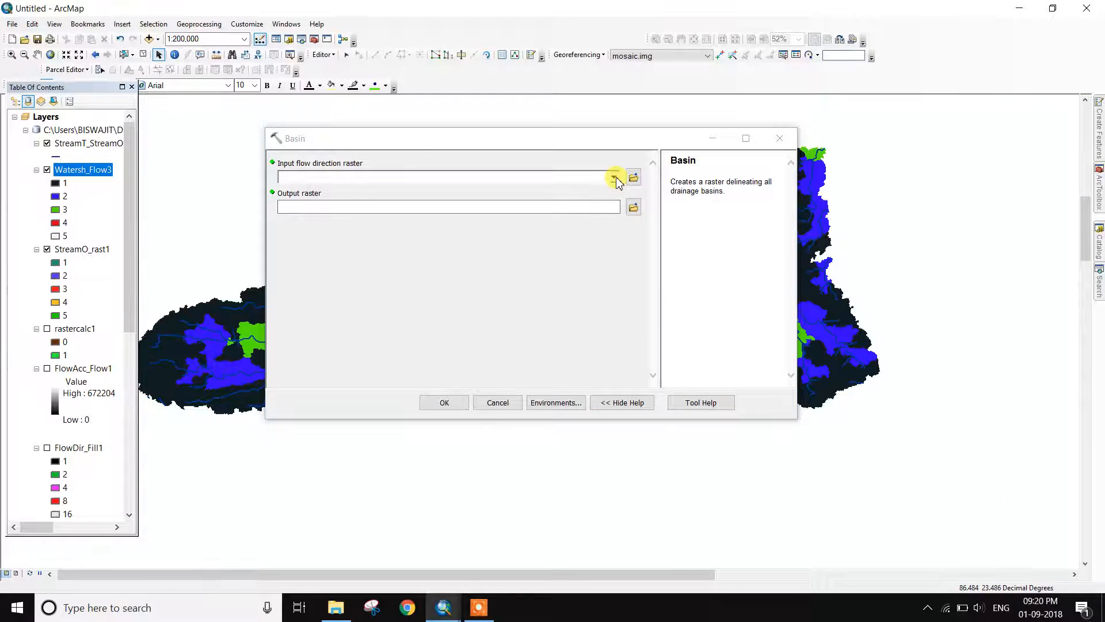
pyautogui.click(614, 178)
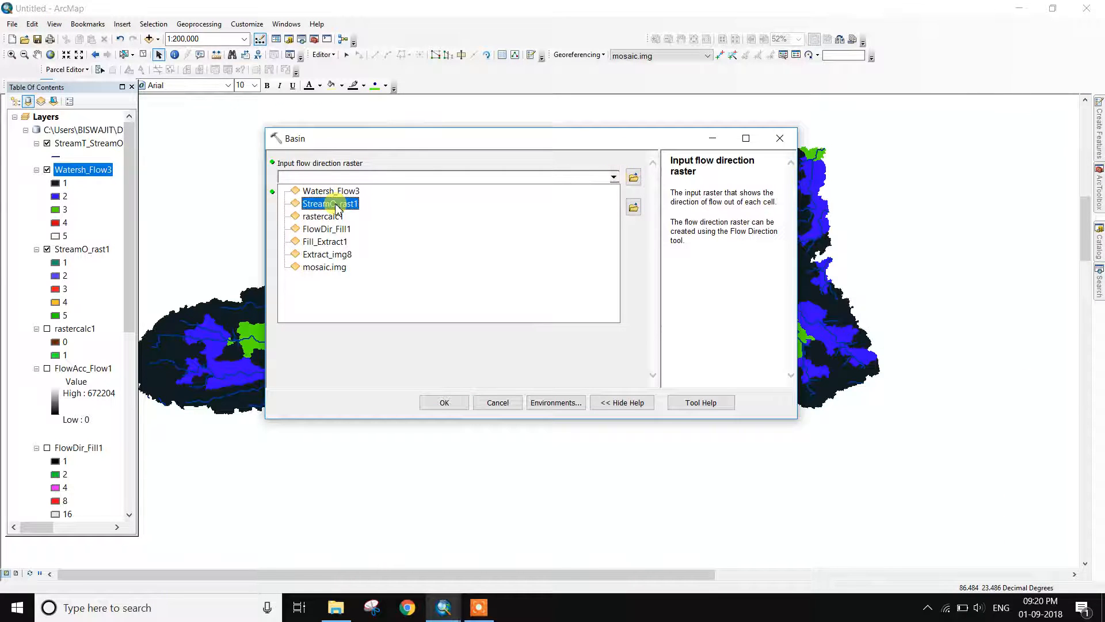
pyautogui.click(345, 230)
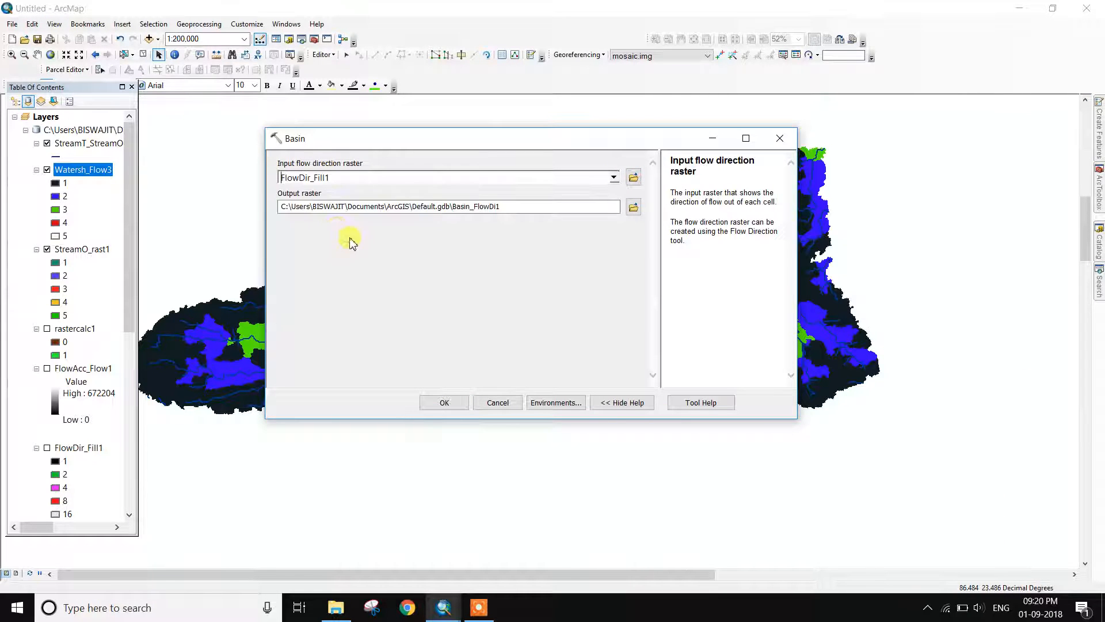
pyautogui.click(633, 207)
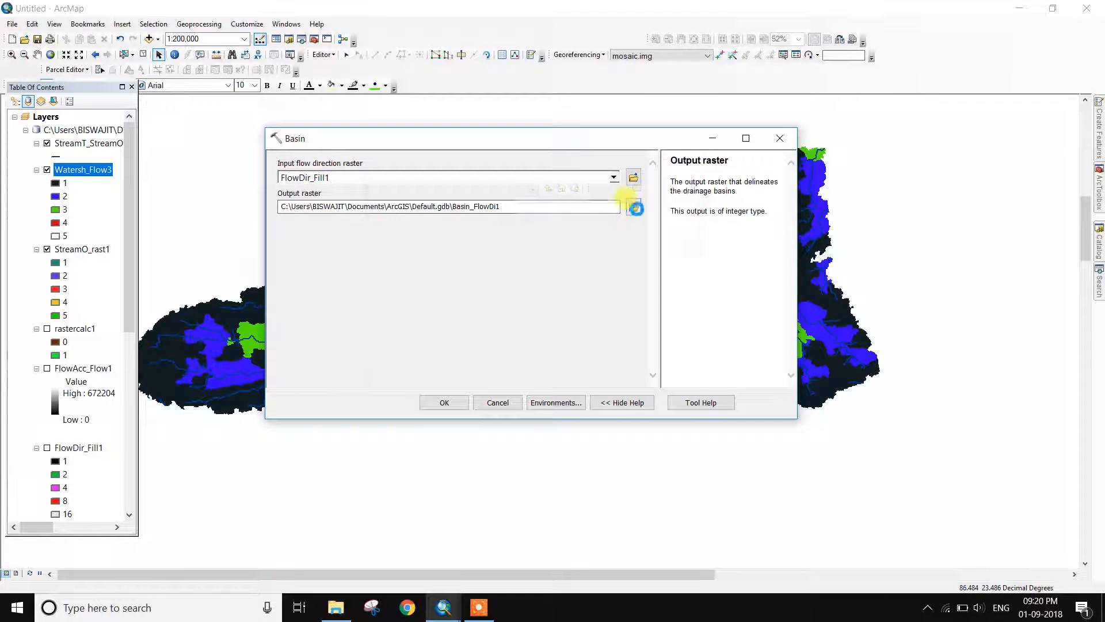
pyautogui.click(684, 168)
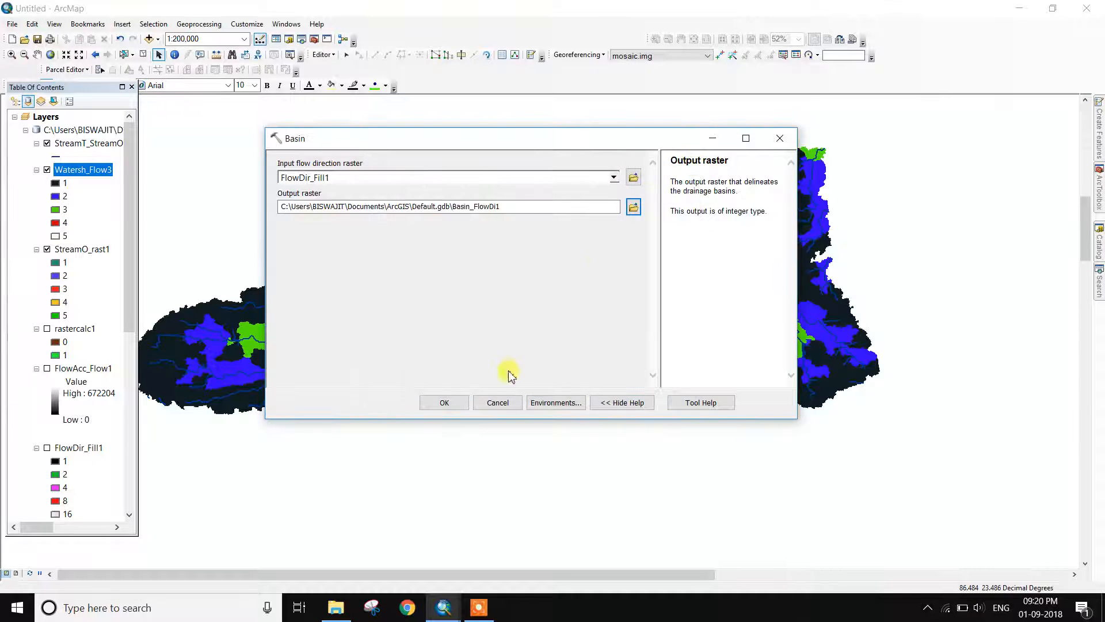
pyautogui.click(444, 403)
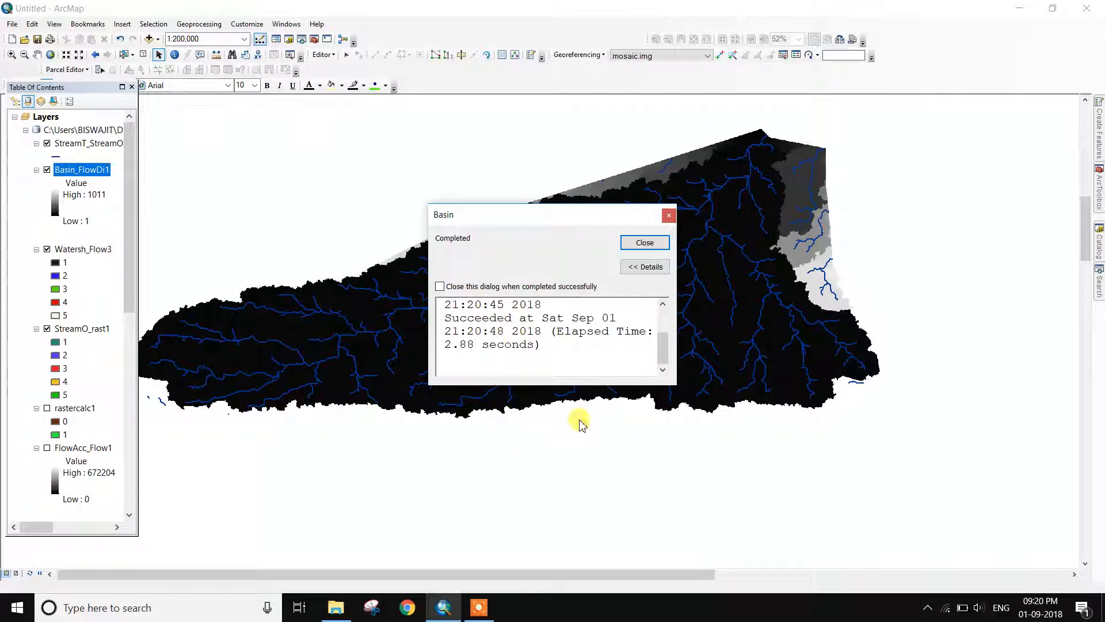
pyautogui.click(669, 217)
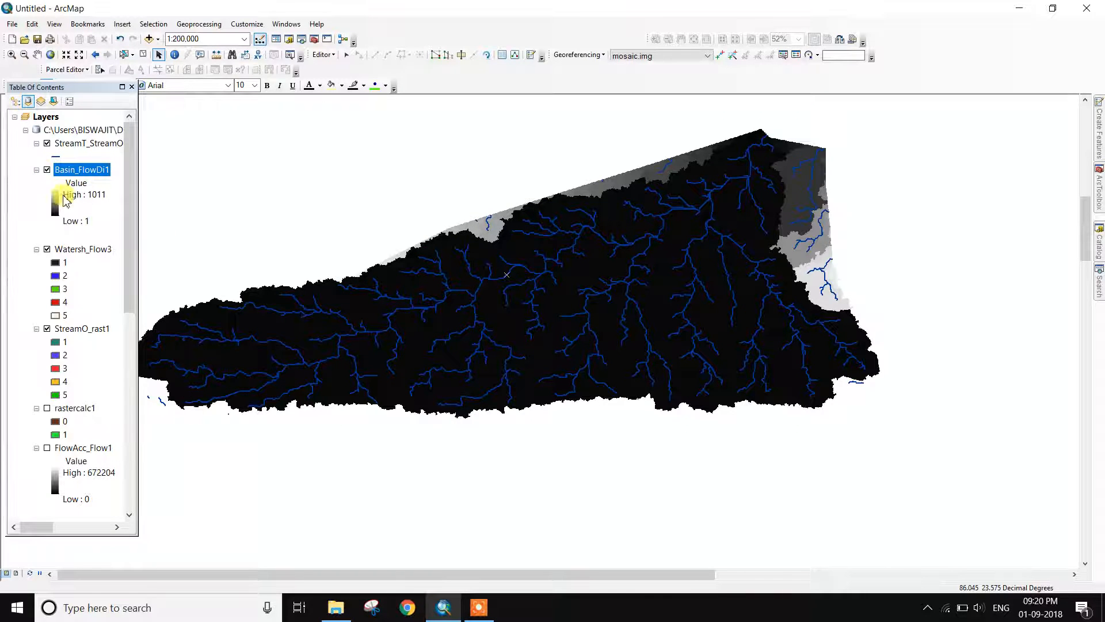
# Switch Basin_FlowDi1 from greyscale to a red-to-blue colour ramp
pyautogui.click(55, 205)
pyautogui.click(187, 247)
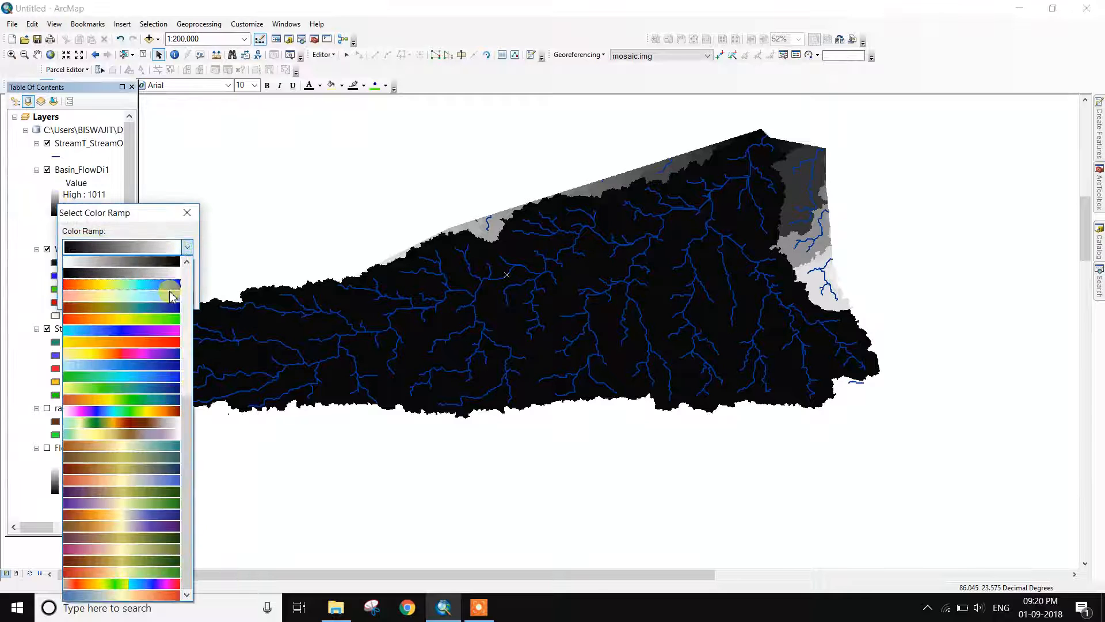
pyautogui.click(163, 309)
pyautogui.click(109, 306)
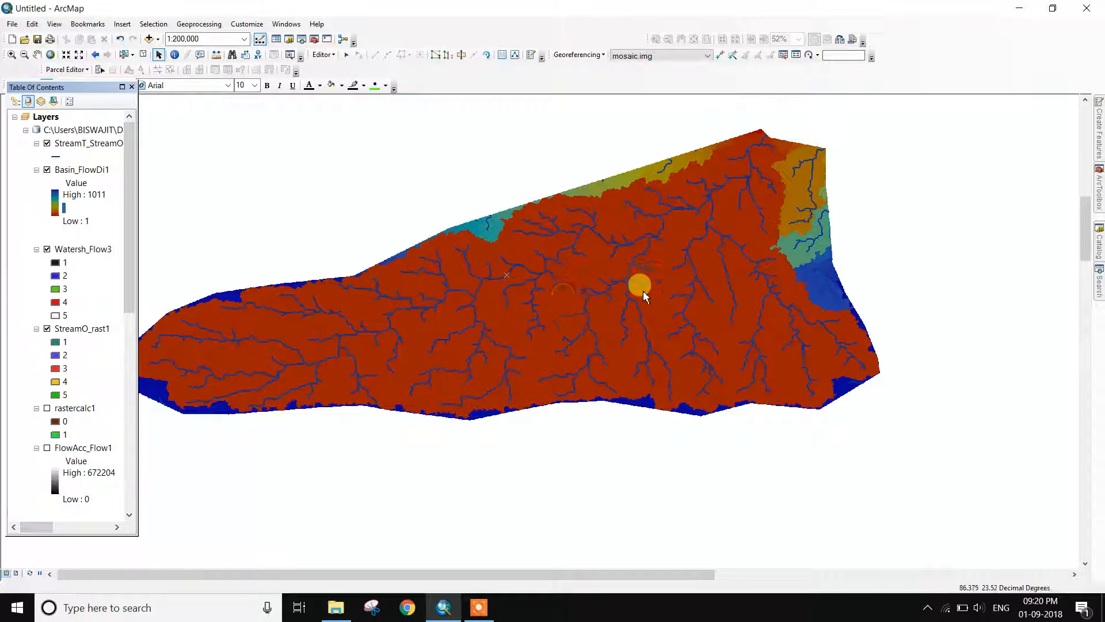
# Toggle Watersh_Flow3, StreamO_rast1 and Basin_FlowDi1 visibility to compare the layers
pyautogui.click(47, 251)
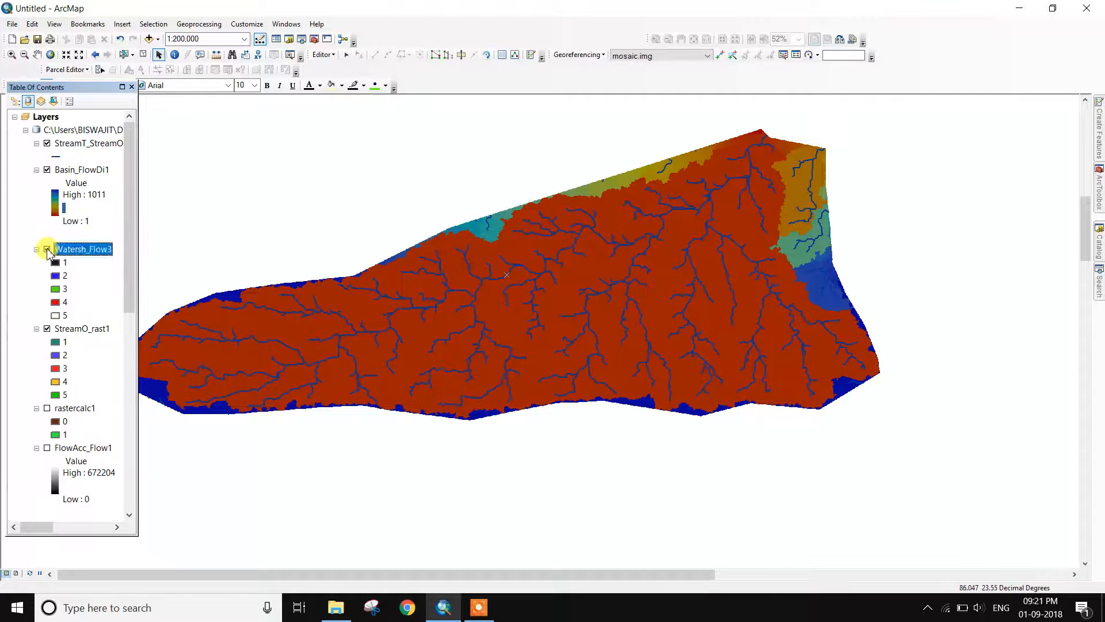
pyautogui.click(47, 250)
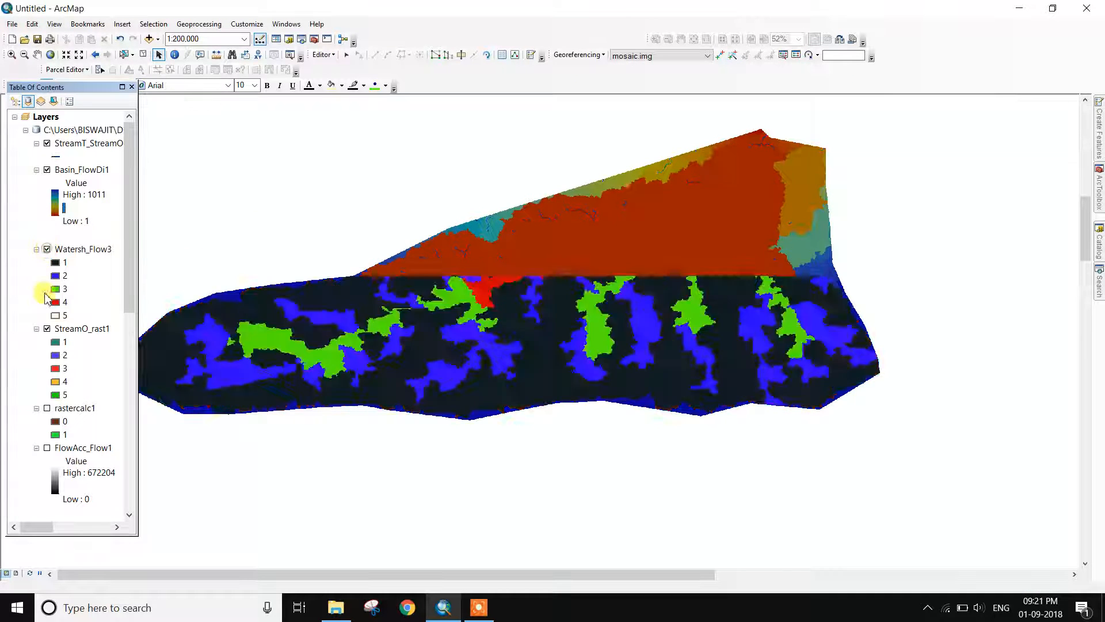
pyautogui.click(47, 329)
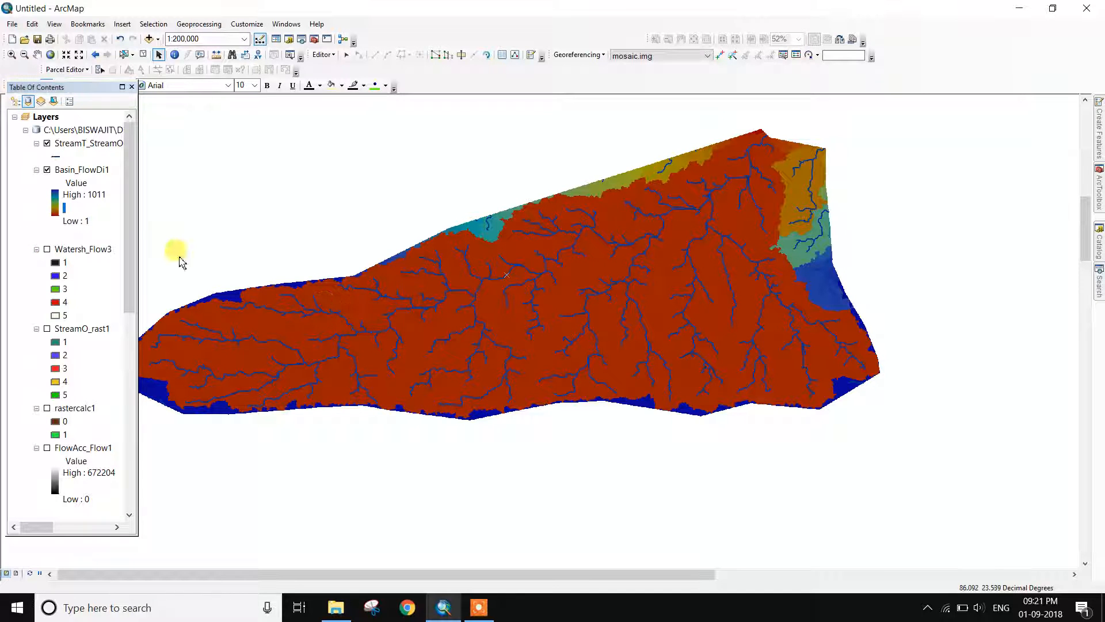
pyautogui.click(47, 170)
pyautogui.click(48, 170)
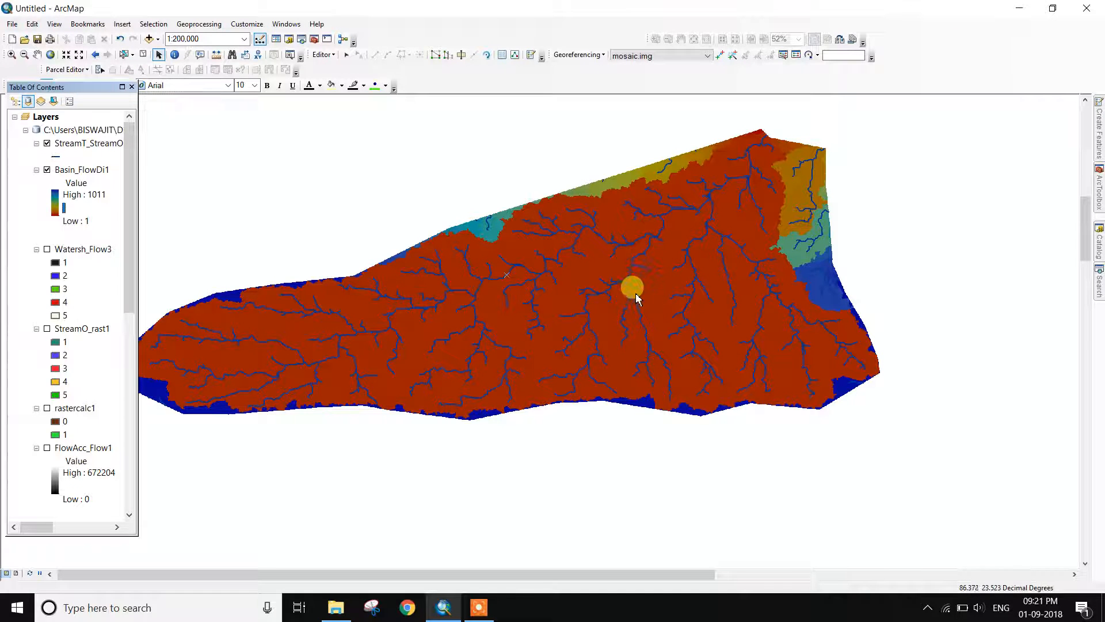
pyautogui.click(47, 249)
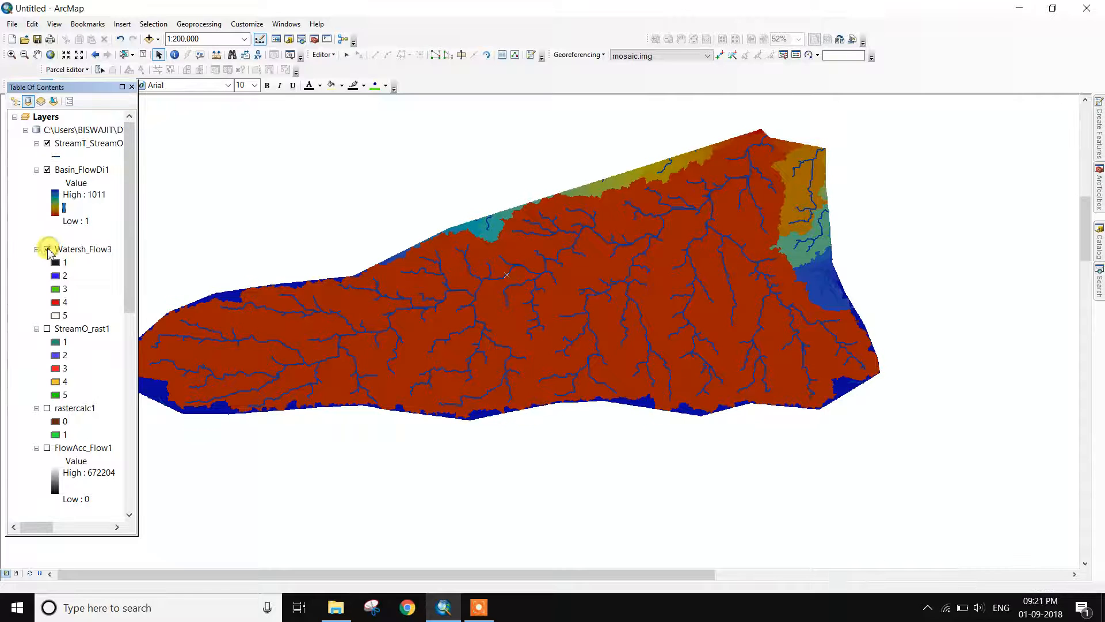
pyautogui.click(47, 170)
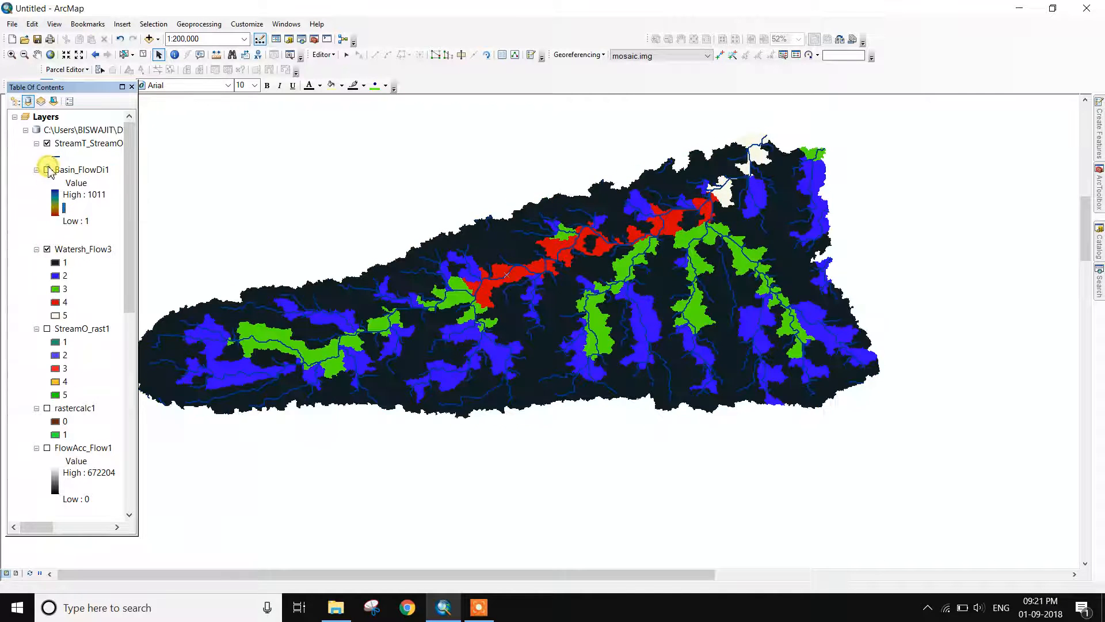
pyautogui.click(47, 170)
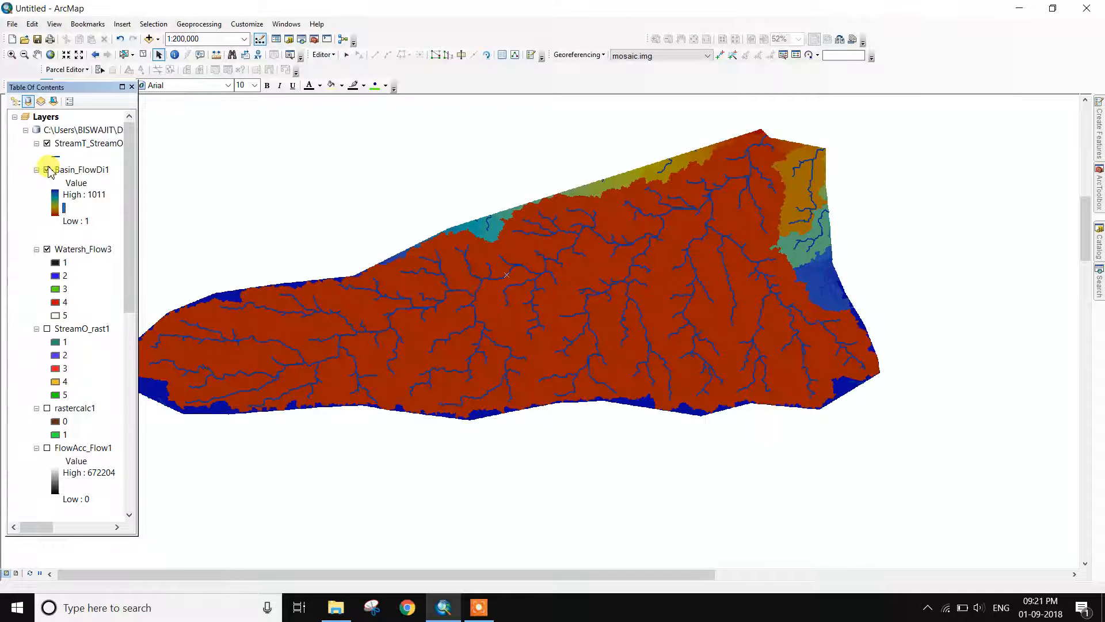
pyautogui.click(47, 170)
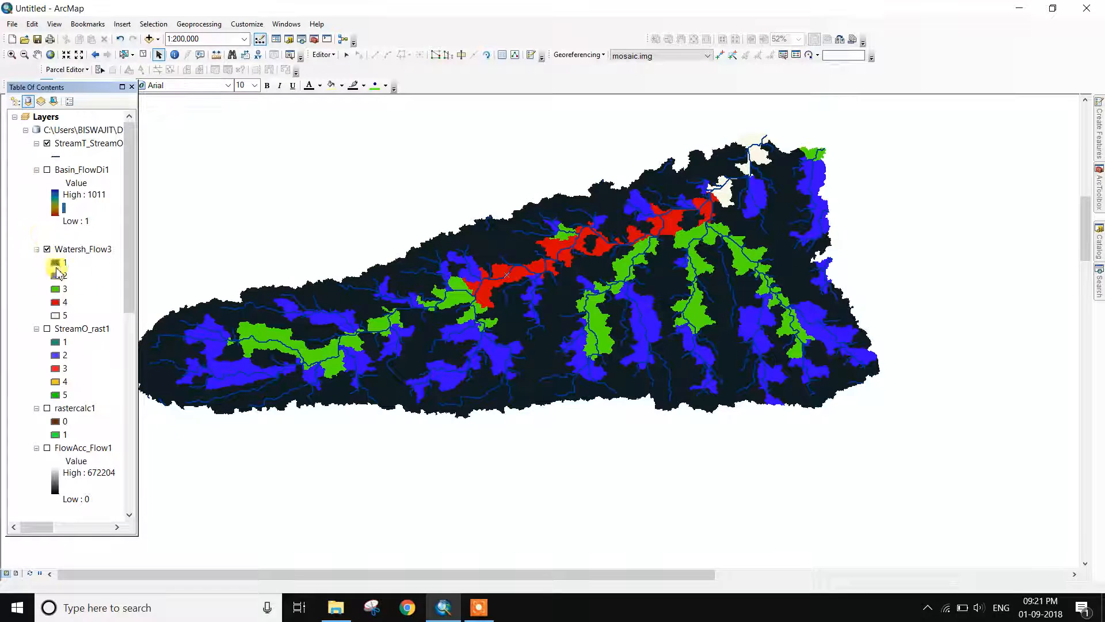
pyautogui.click(48, 170)
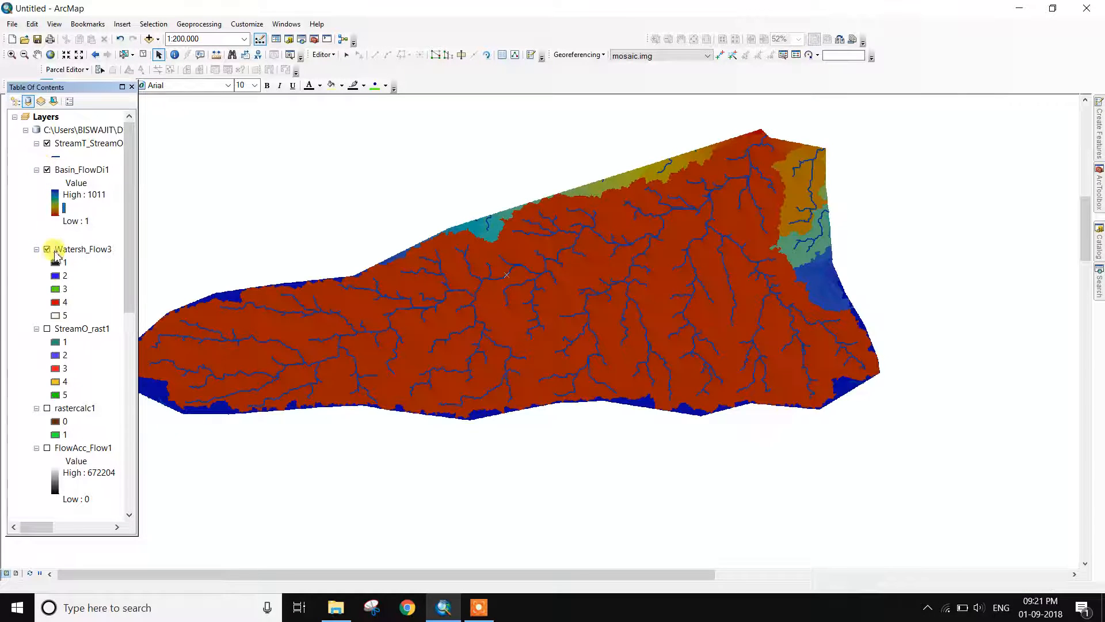
pyautogui.click(47, 250)
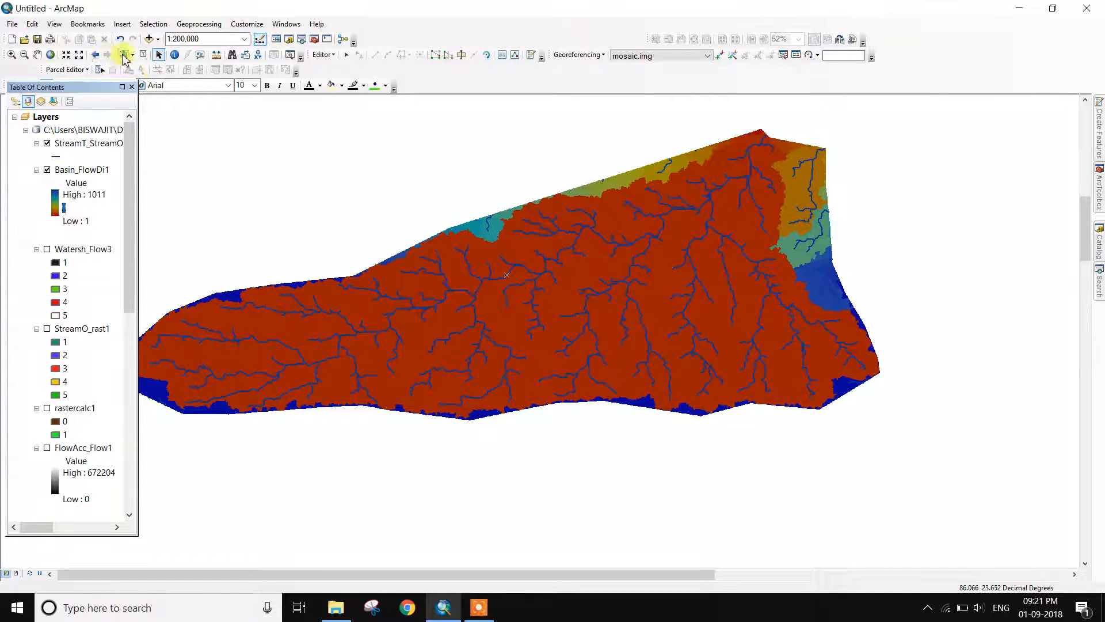
# Pan the map right, leaving Basin_FlowDi1 off with Watersh_Flow3 and StreamO_rast1 on
pyautogui.click(37, 54)
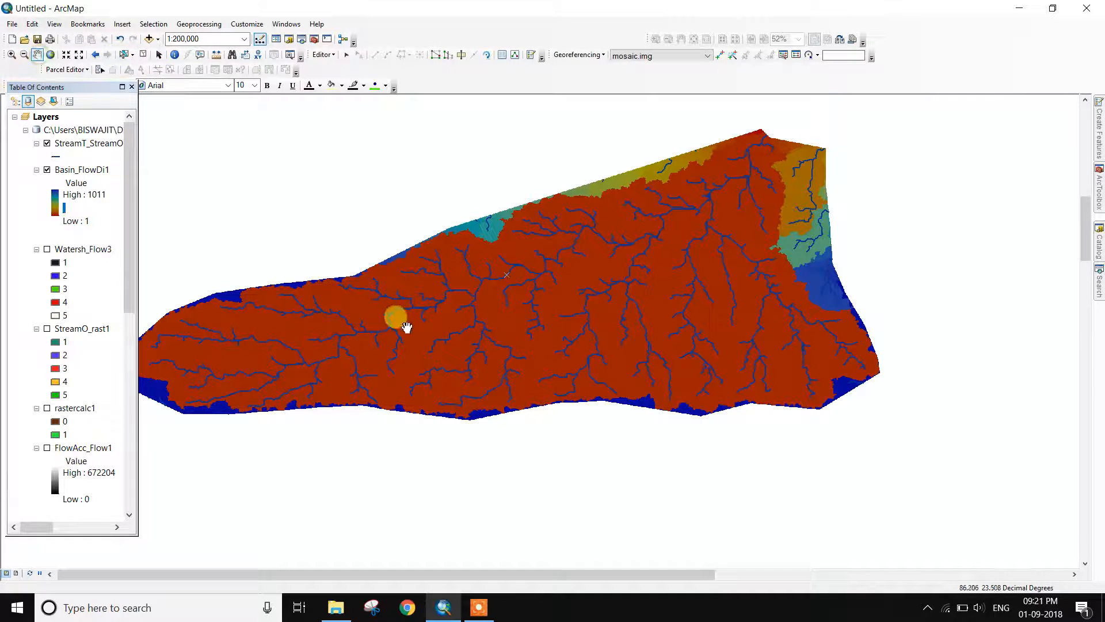
pyautogui.moveTo(395, 316); pyautogui.dragTo(495, 310)
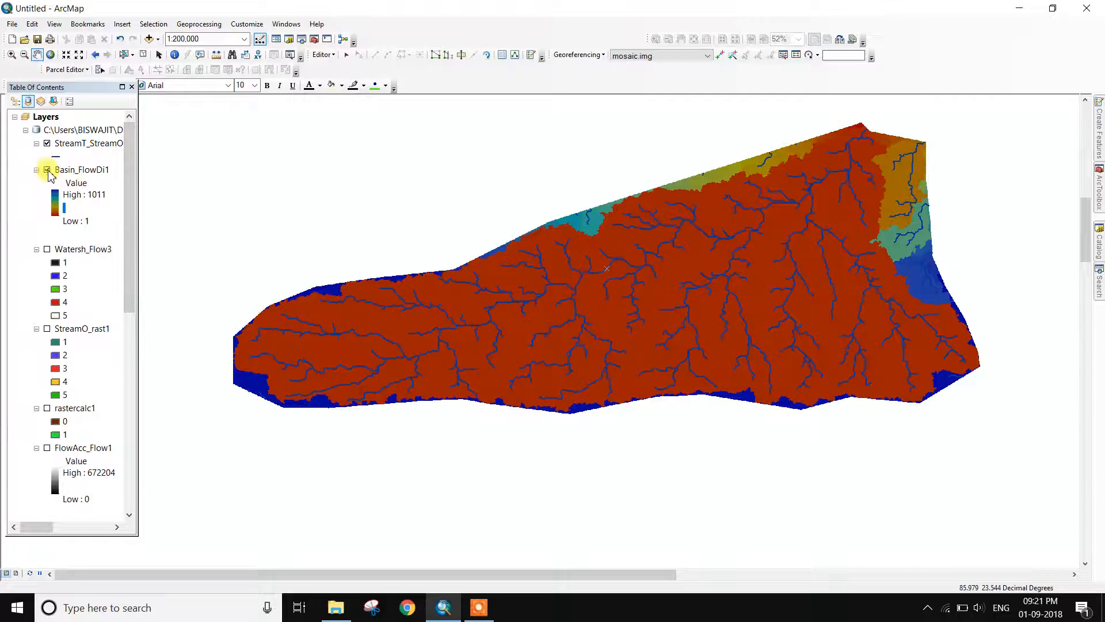
pyautogui.click(47, 169)
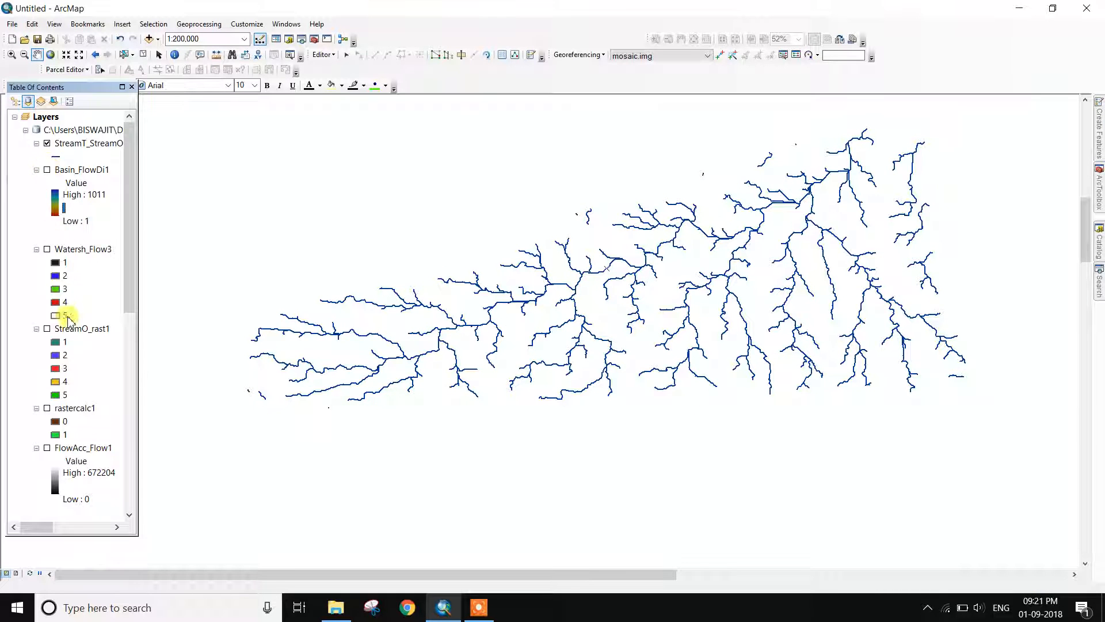
pyautogui.click(47, 329)
pyautogui.click(47, 249)
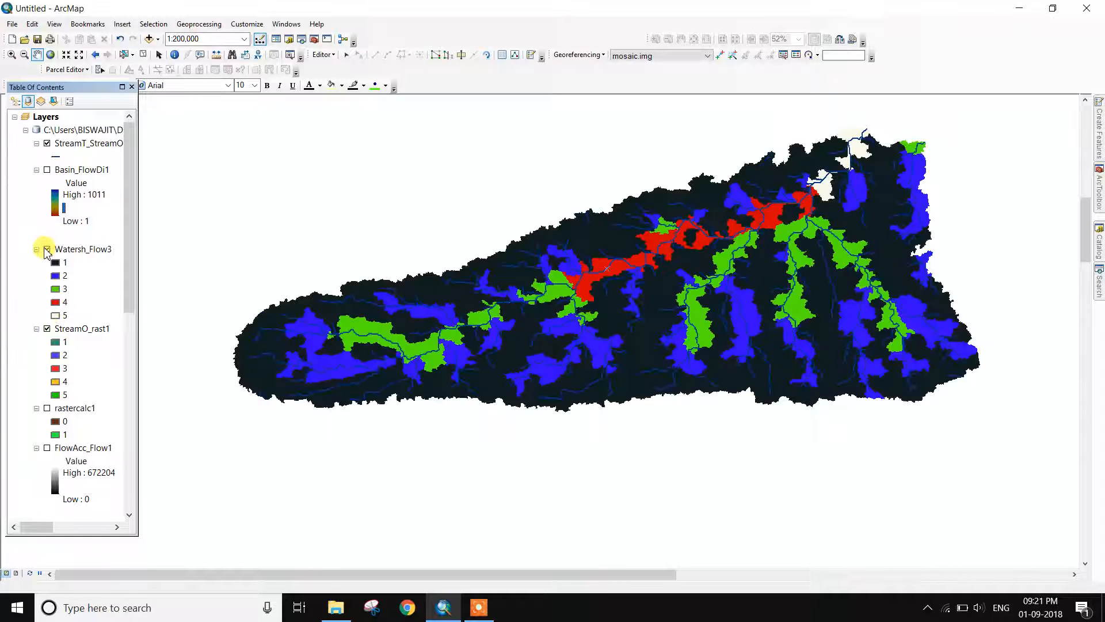
# Zoom in to 1:80,000 and inspect the StreamO_rast1 layer properties
pyautogui.scroll(4, 495, 314)
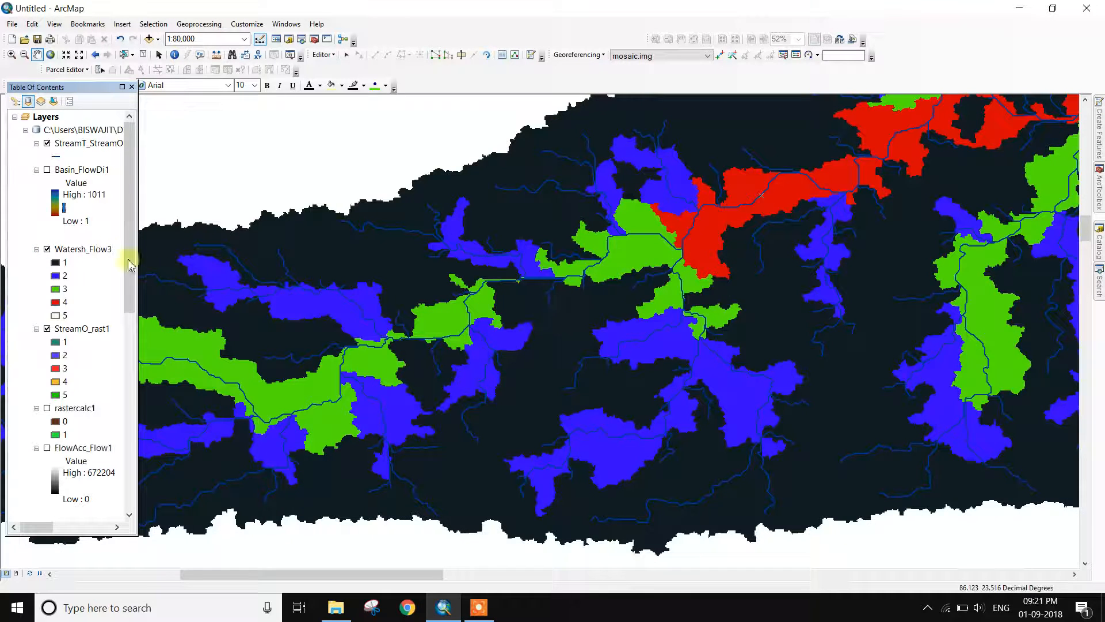
pyautogui.rightClick(91, 332)
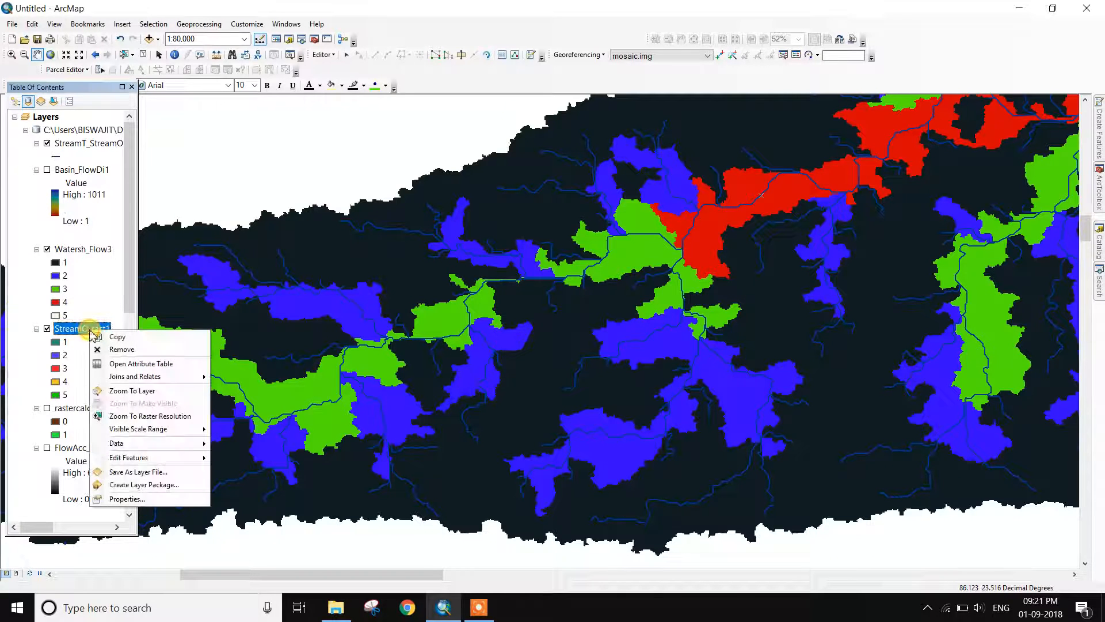
pyautogui.click(141, 484)
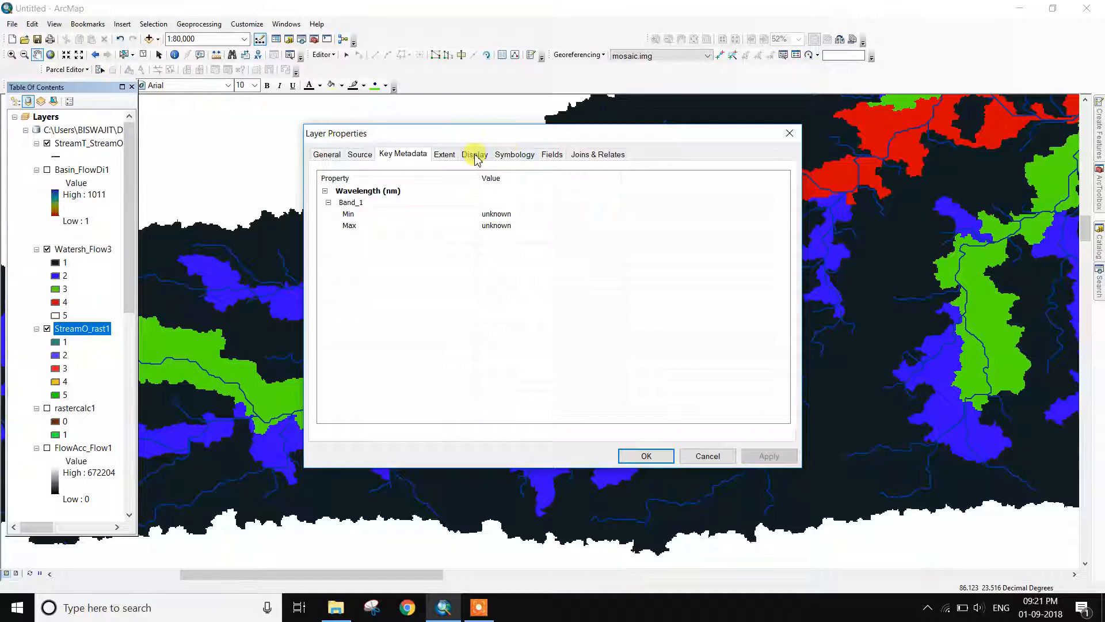
pyautogui.click(789, 133)
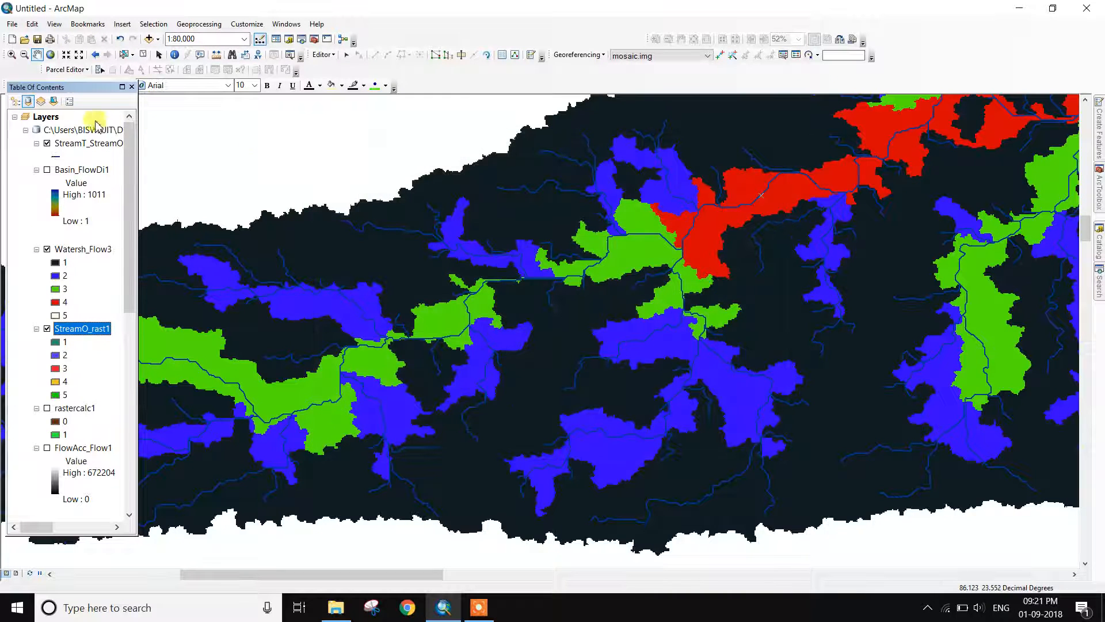
# Turn on class-based labels for the StreamT_StreamO1 stream layer
pyautogui.rightClick(81, 147)
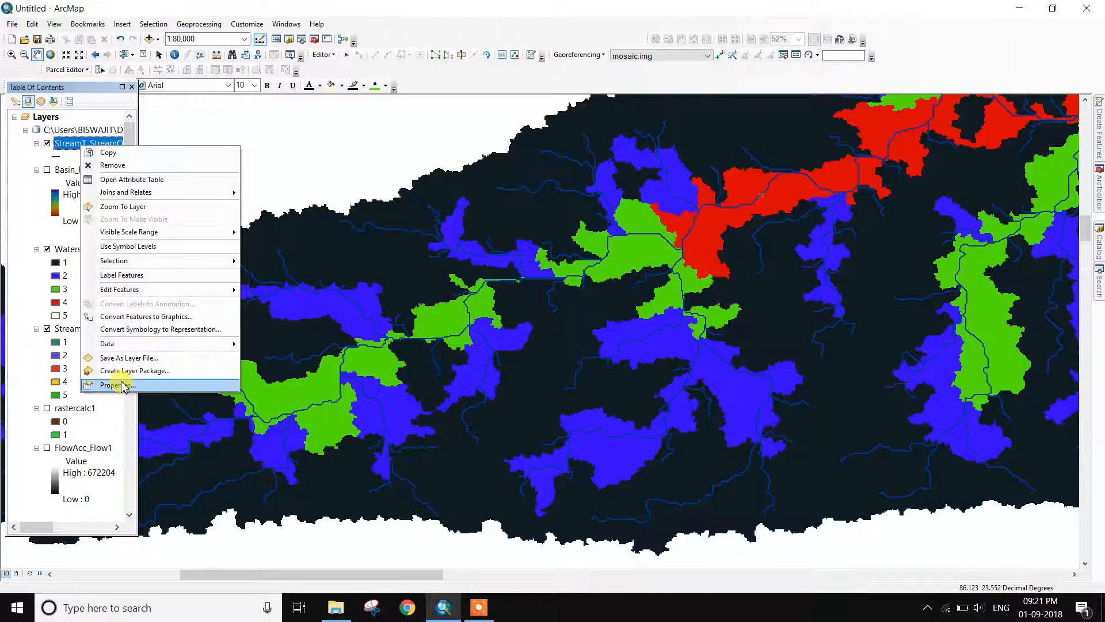
pyautogui.click(112, 384)
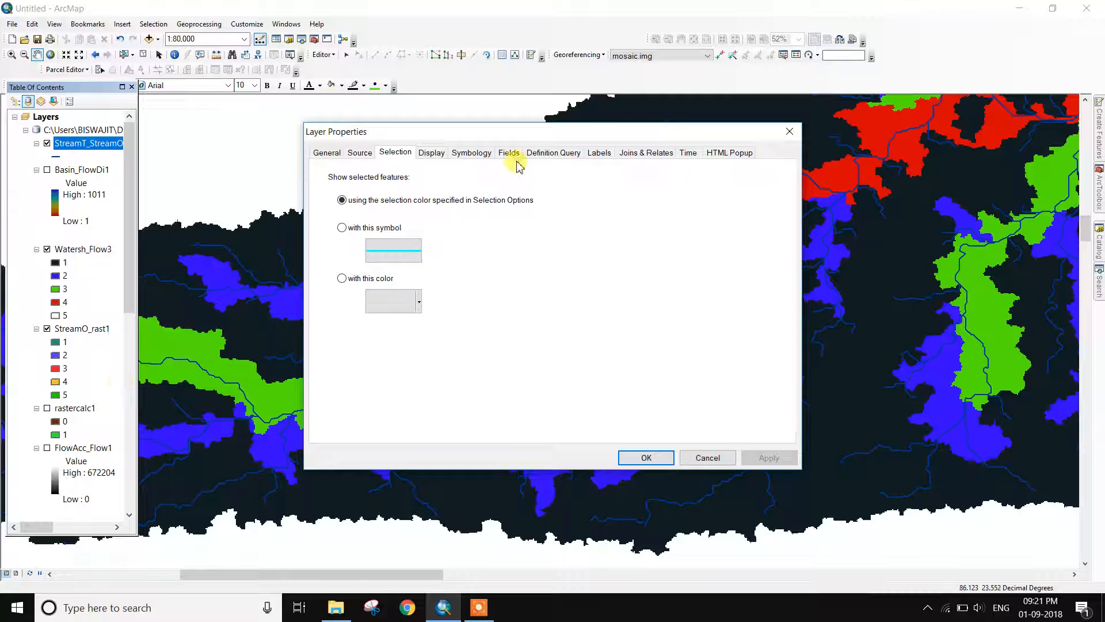
pyautogui.click(598, 153)
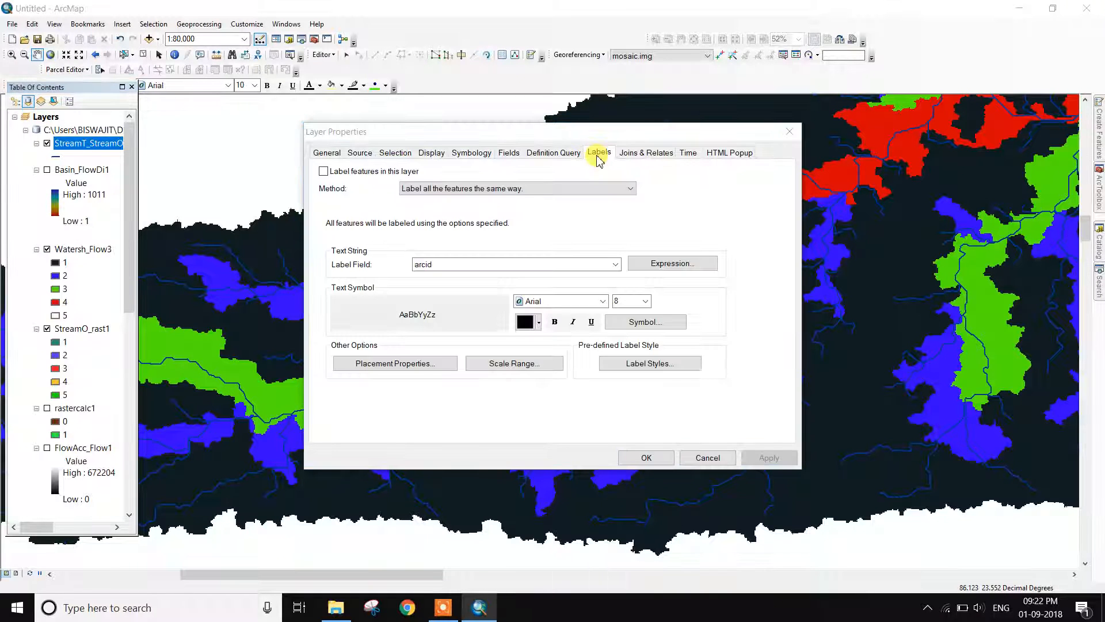
pyautogui.click(323, 172)
pyautogui.click(446, 188)
pyautogui.click(454, 207)
pyautogui.click(470, 260)
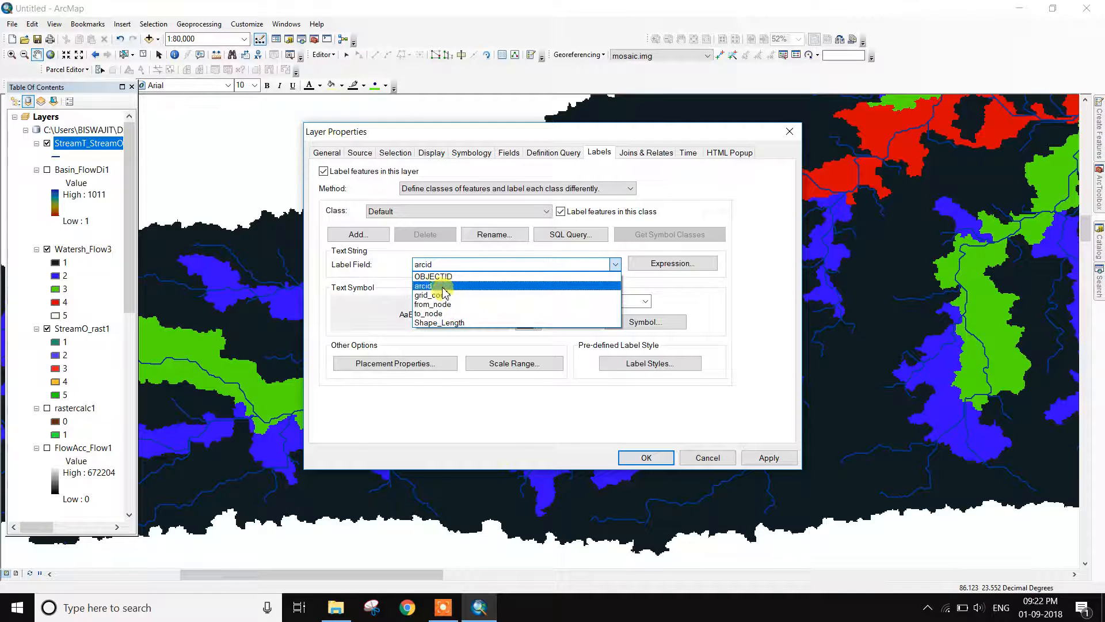
pyautogui.click(444, 607)
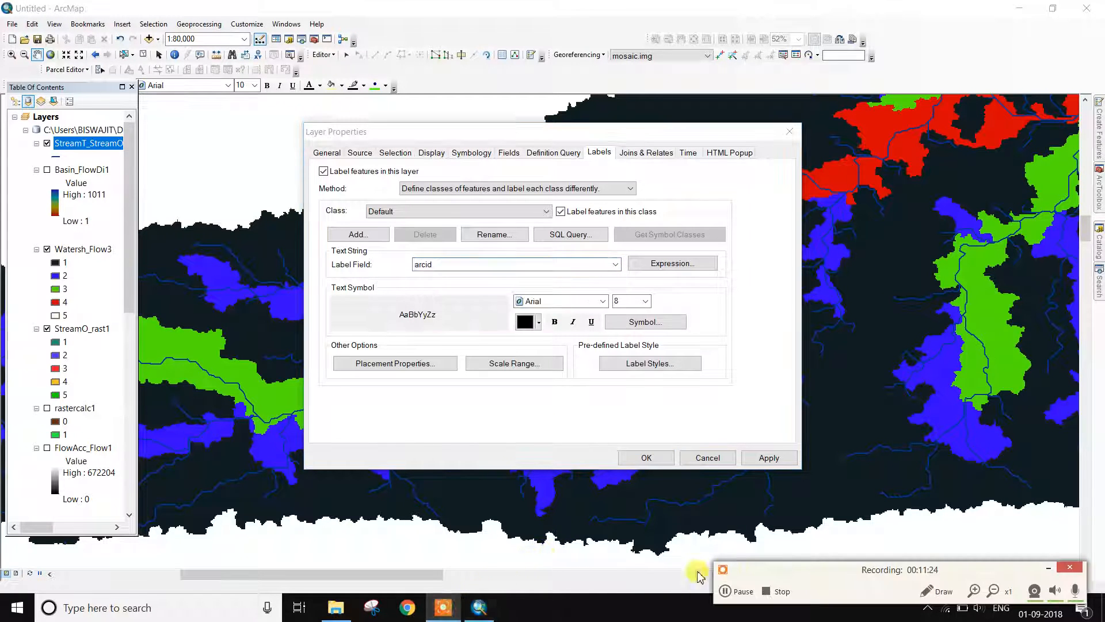
pyautogui.click(741, 599)
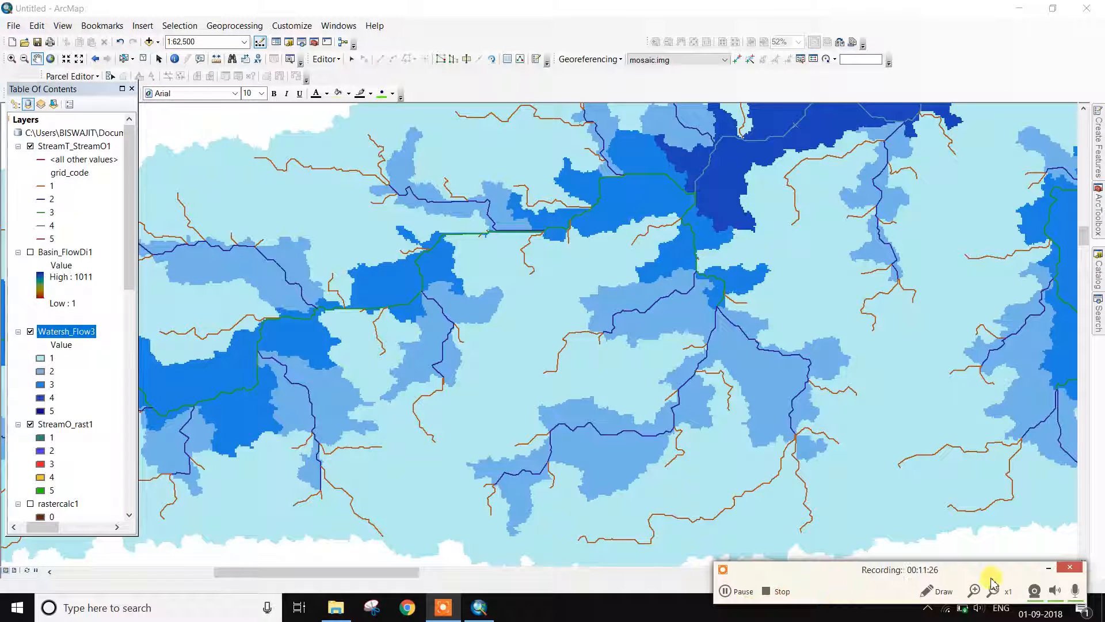
# Enable StreamT_StreamO1 labels defined by class, using the grid_code field
pyautogui.click(1047, 570)
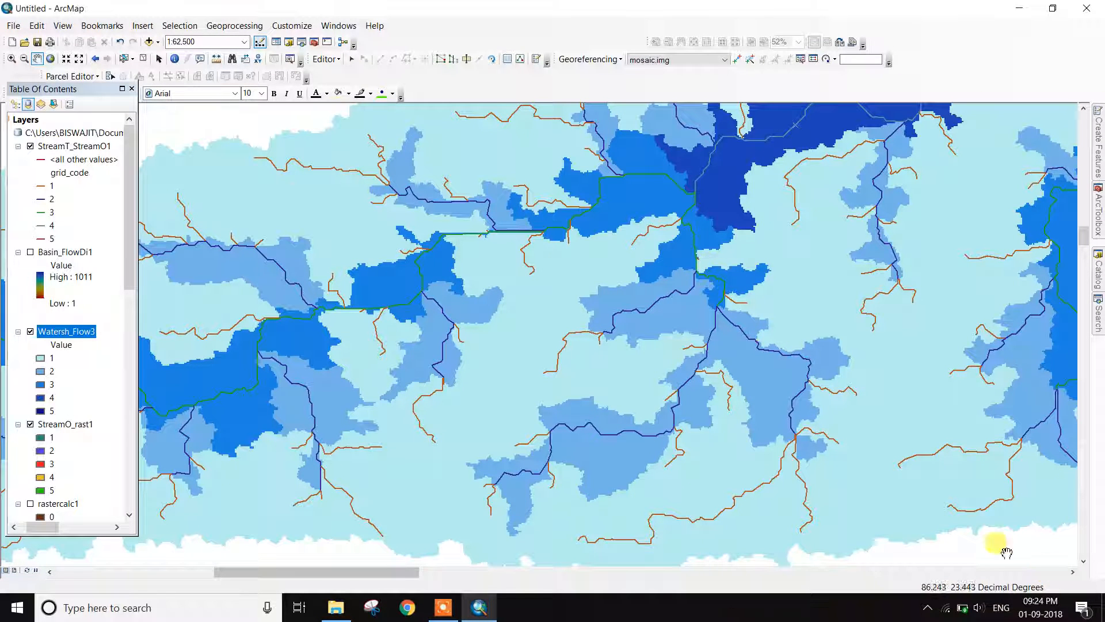
pyautogui.click(71, 146)
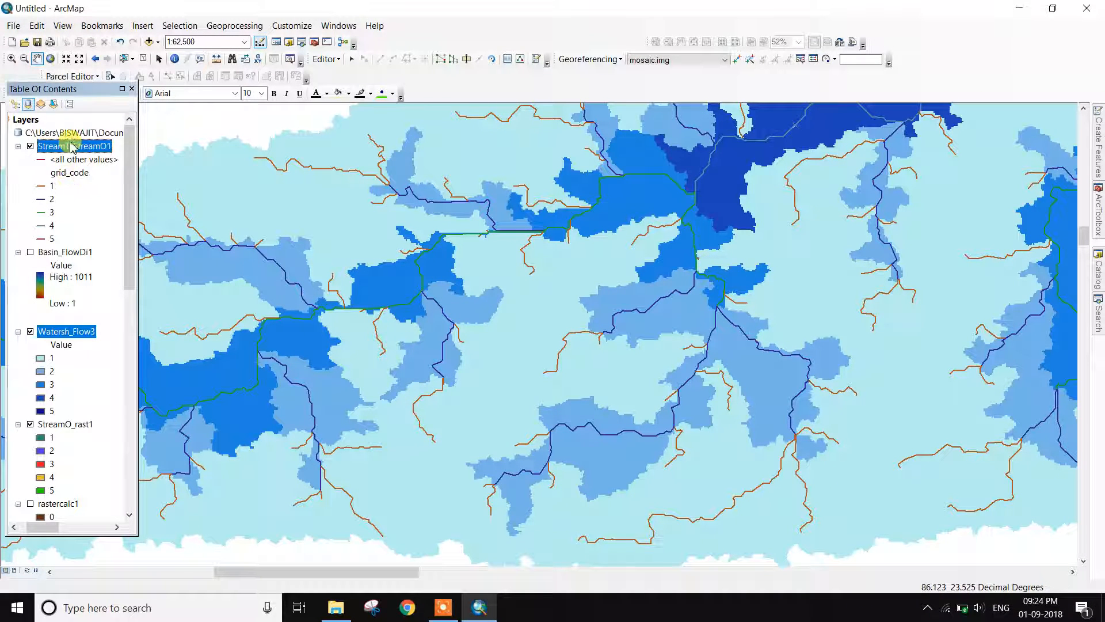
pyautogui.rightClick(71, 145)
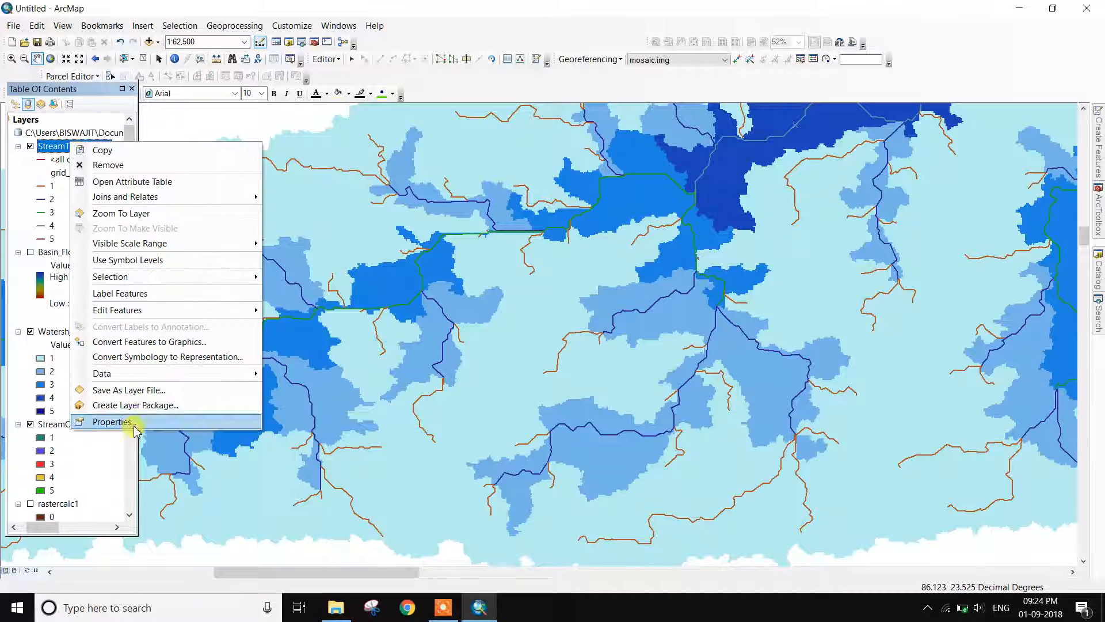
pyautogui.click(114, 422)
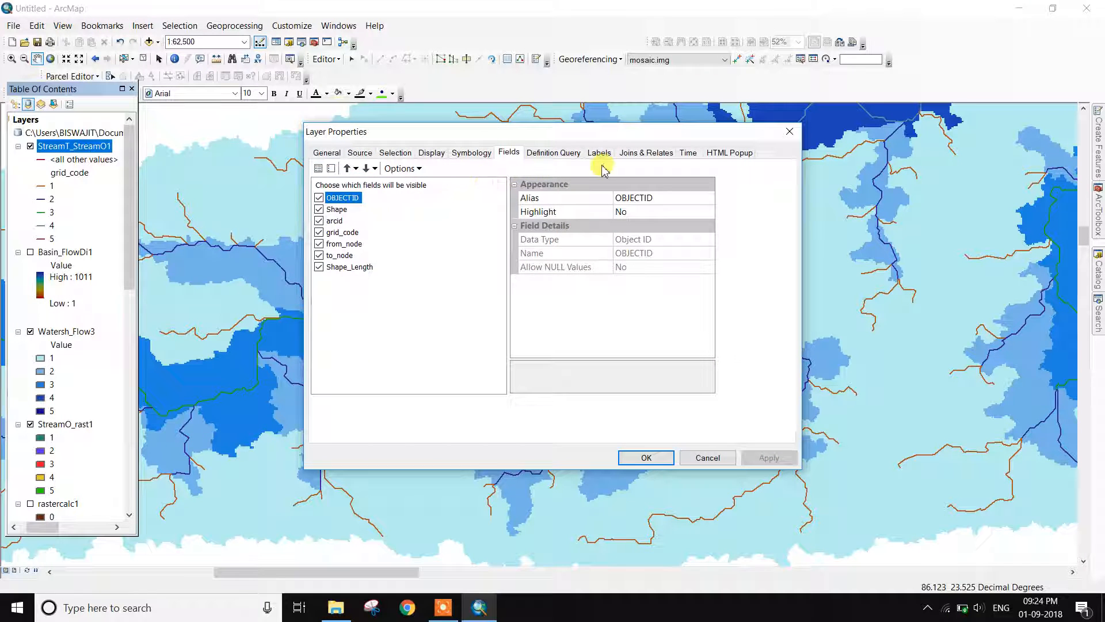
pyautogui.click(600, 152)
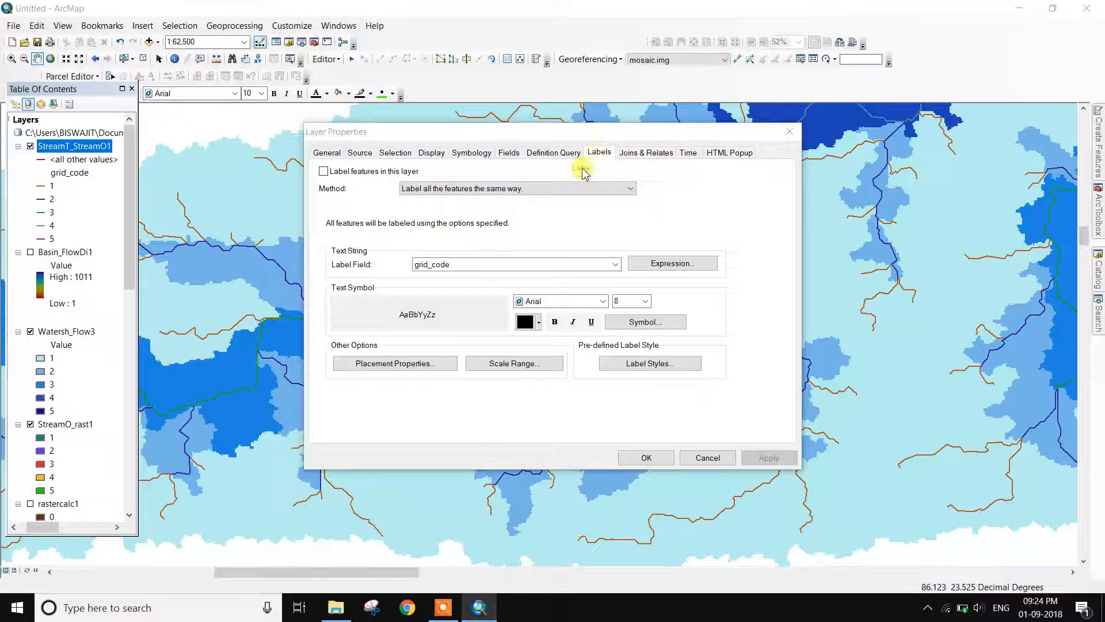
pyautogui.click(323, 171)
pyautogui.click(460, 187)
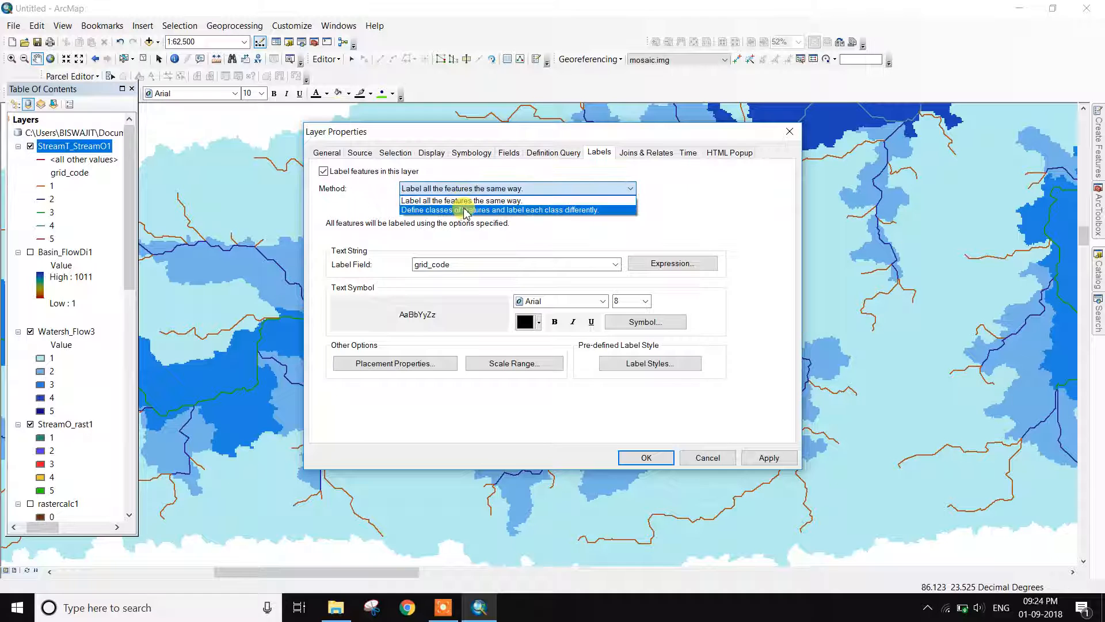
pyautogui.click(465, 210)
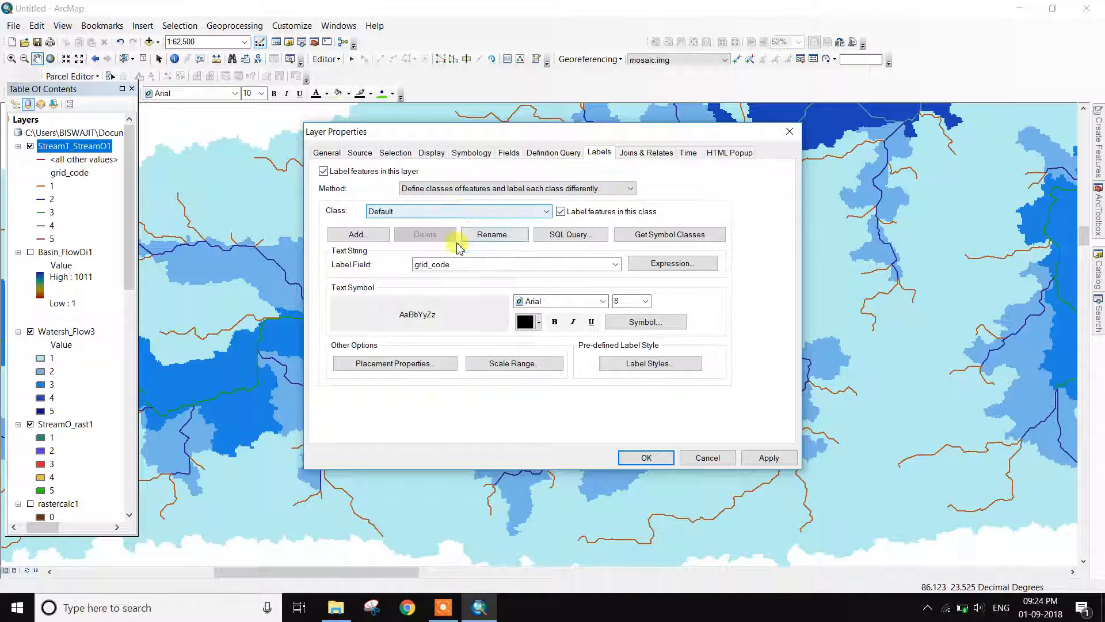
pyautogui.click(445, 269)
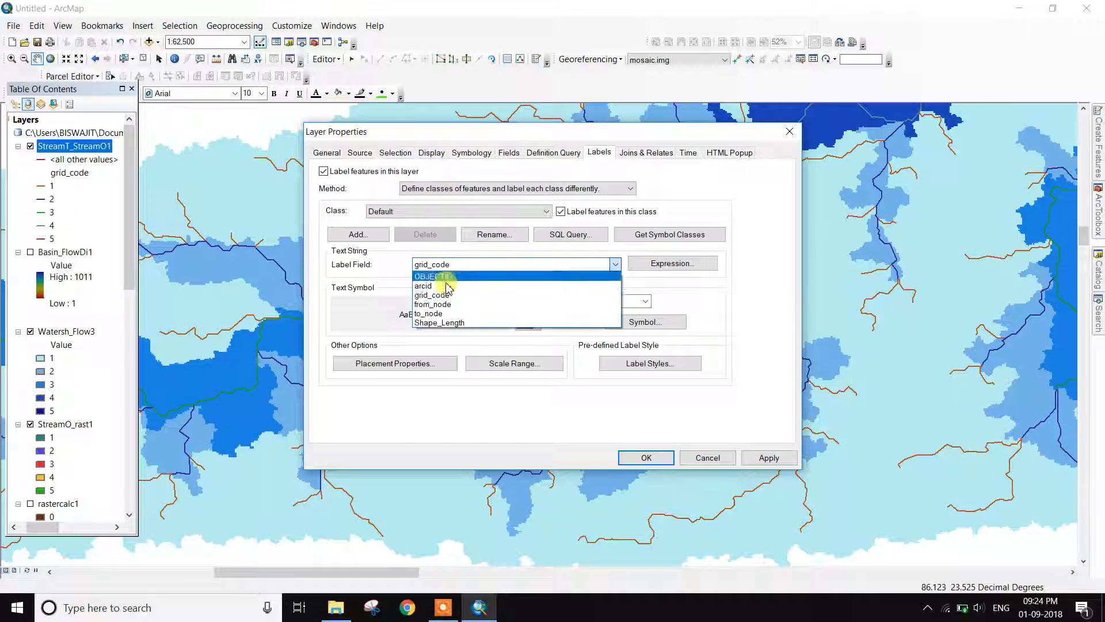
pyautogui.click(447, 294)
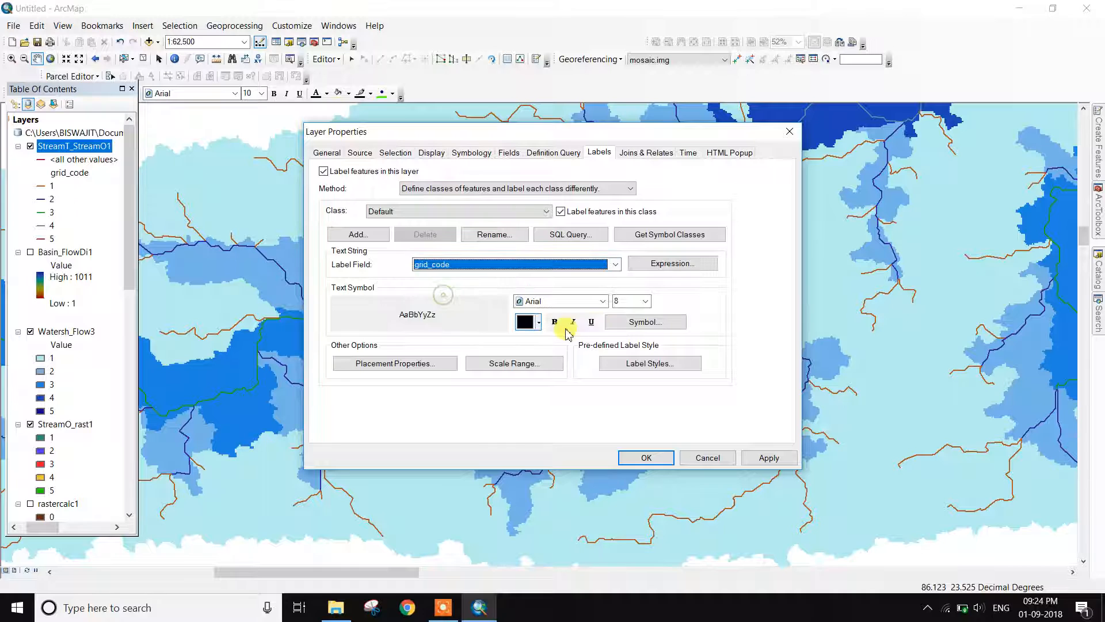
# Format the stream labels as bold black text at size 11
pyautogui.click(643, 302)
pyautogui.click(619, 343)
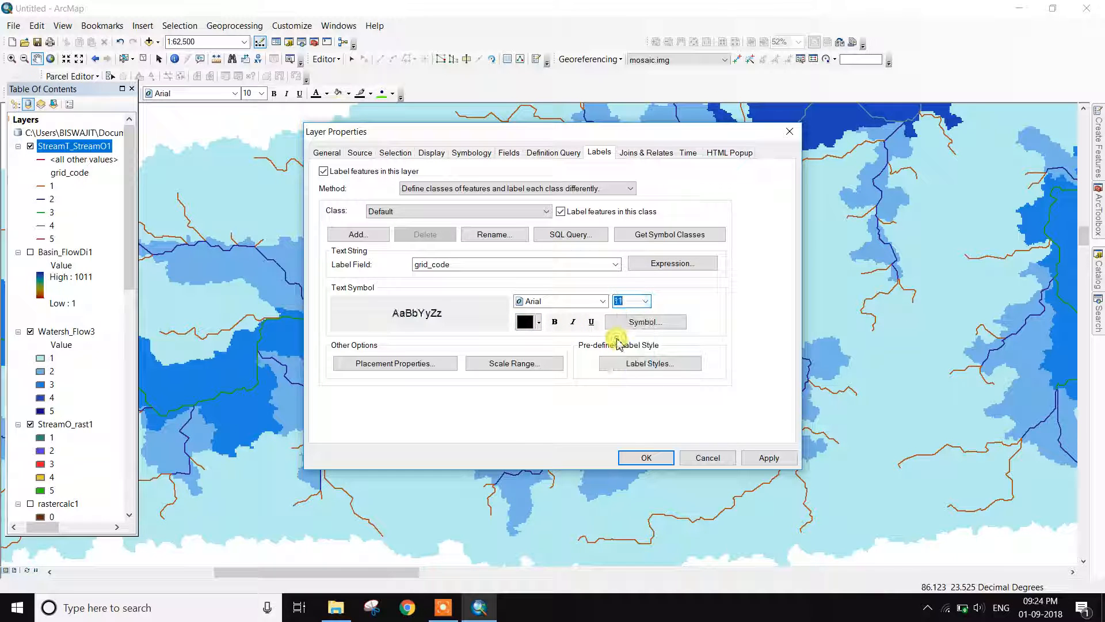
pyautogui.click(542, 326)
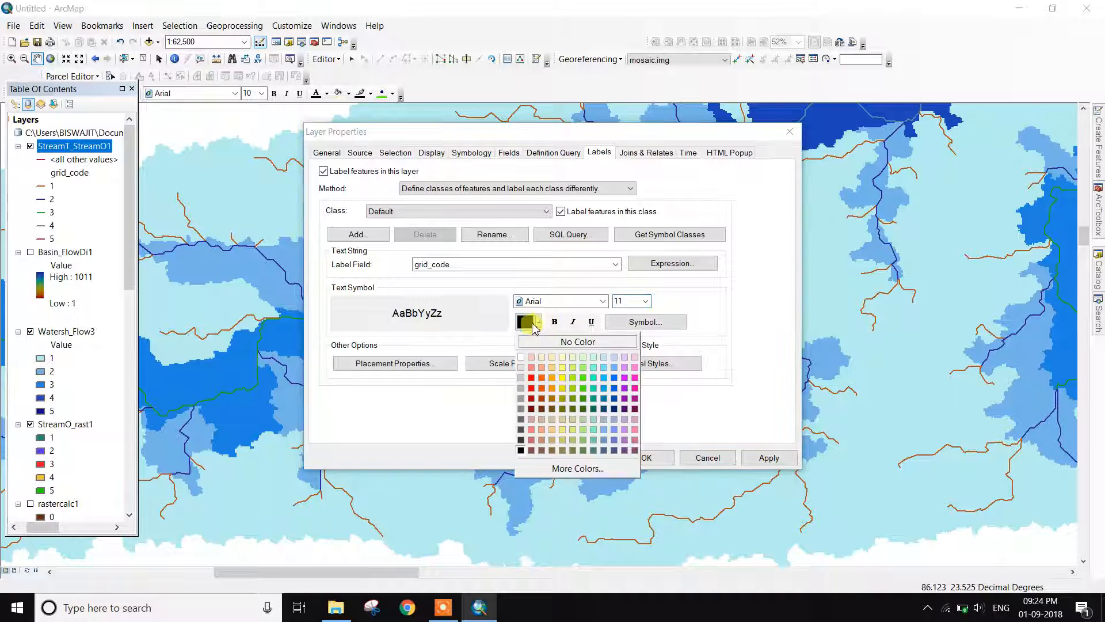
pyautogui.click(526, 321)
pyautogui.click(556, 321)
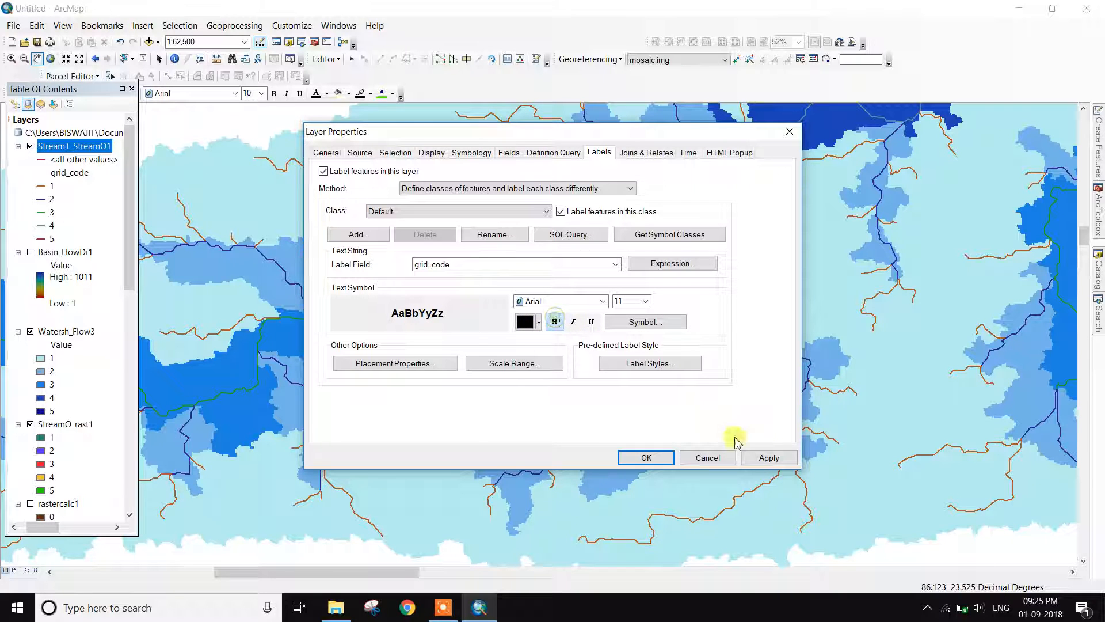
# Categorise the stream layer's symbology by the single grid_code field
pyautogui.click(482, 152)
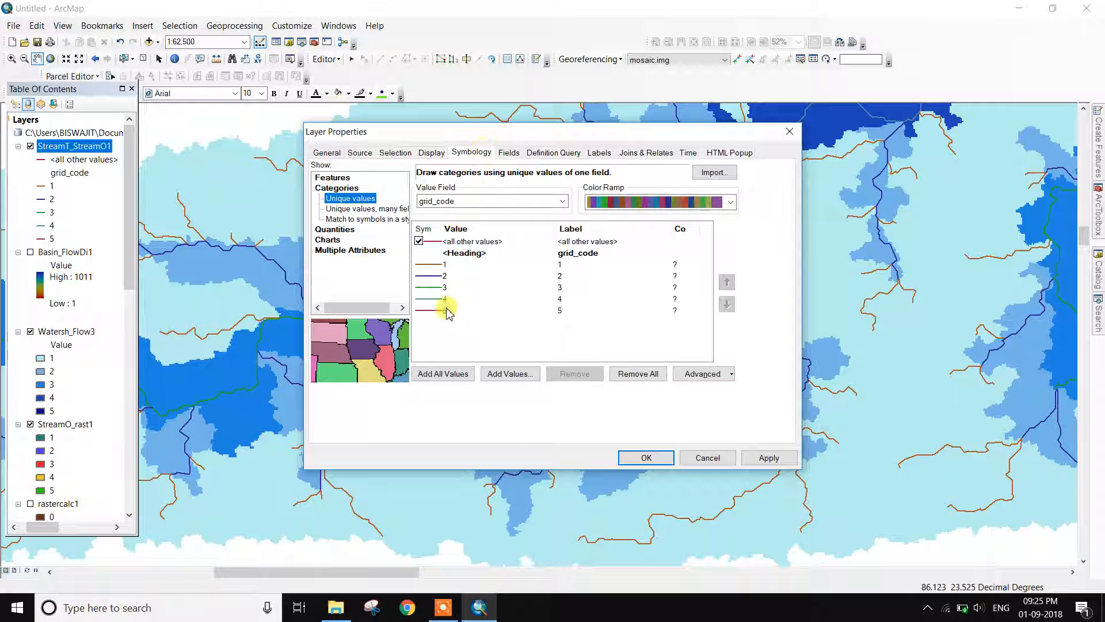
pyautogui.click(329, 190)
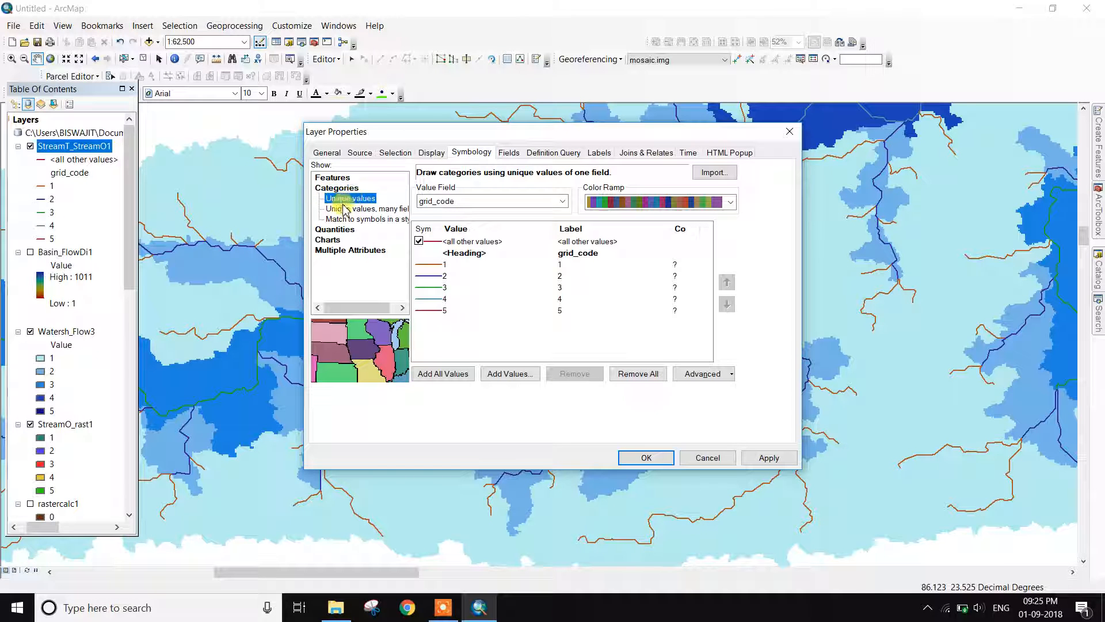
pyautogui.click(345, 207)
pyautogui.click(346, 199)
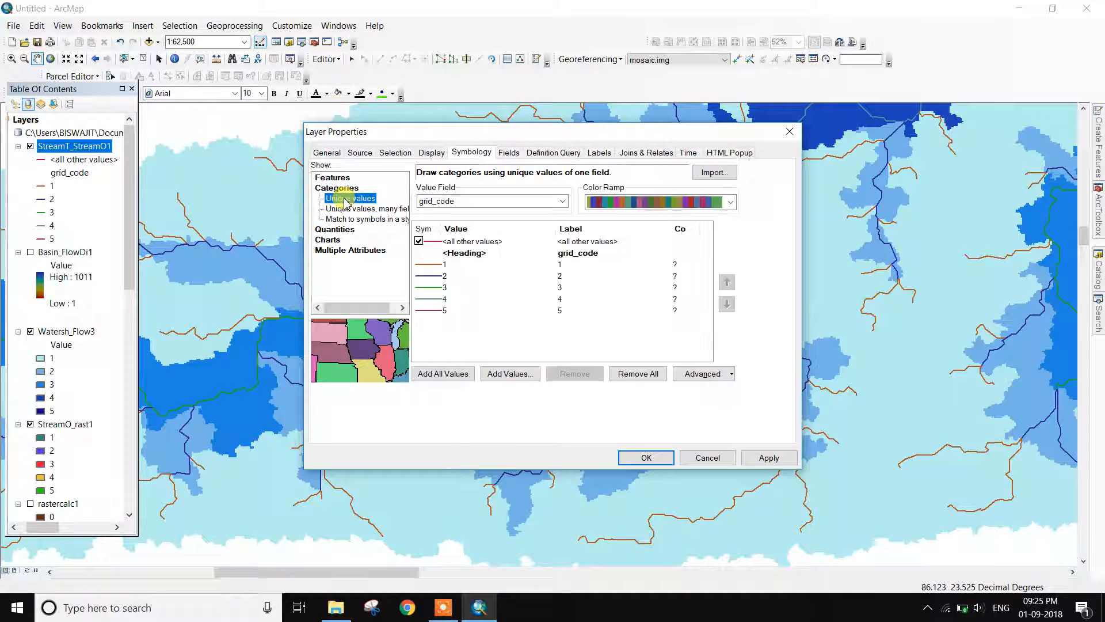
pyautogui.click(443, 373)
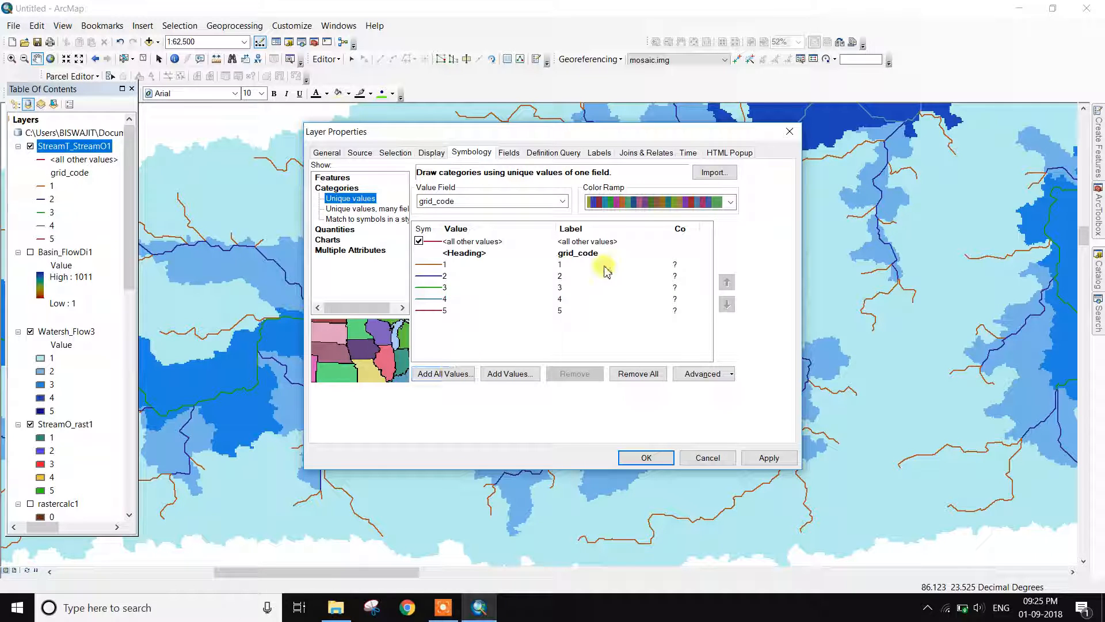
# Apply a green-through-red colour ramp to the stream order classes and confirm the changes
pyautogui.click(633, 201)
pyautogui.click(636, 302)
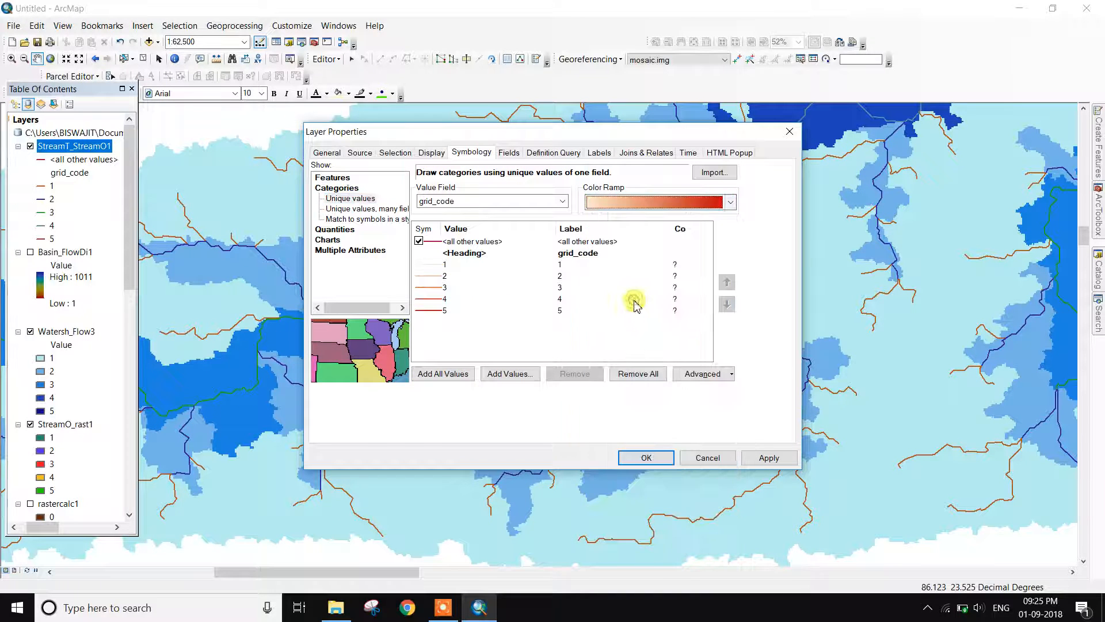
pyautogui.click(726, 203)
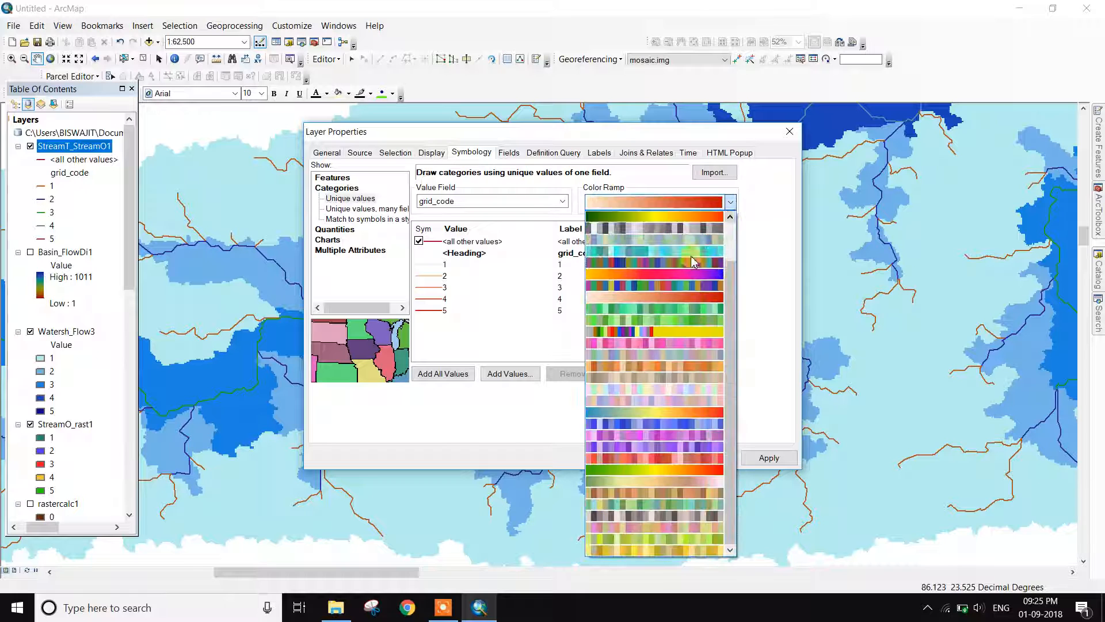
pyautogui.click(677, 254)
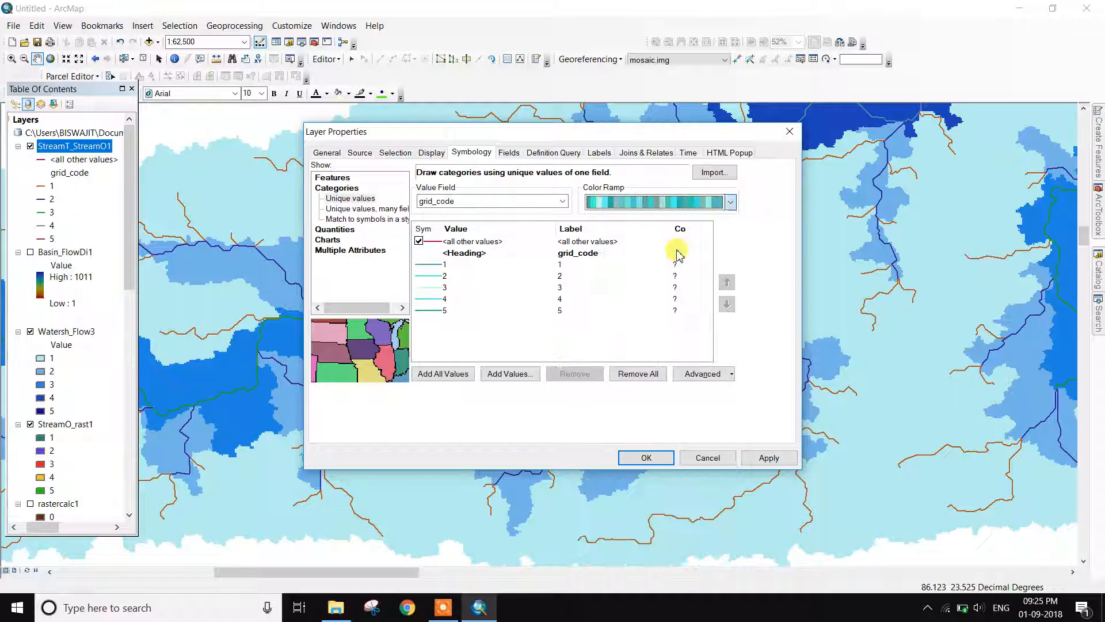
pyautogui.click(729, 202)
pyautogui.click(699, 218)
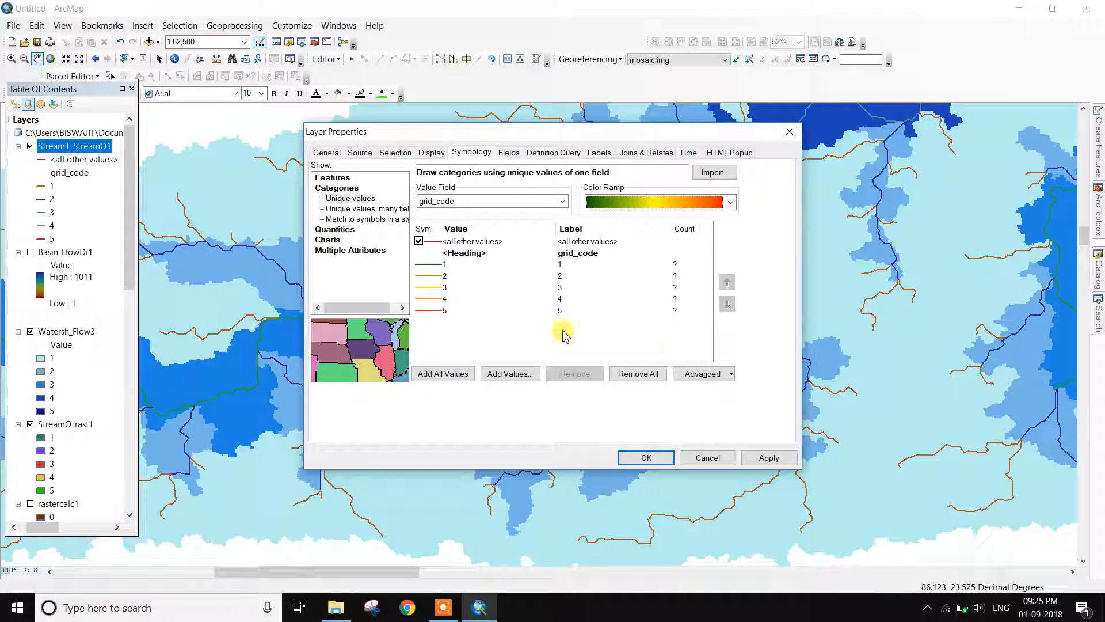
pyautogui.click(769, 458)
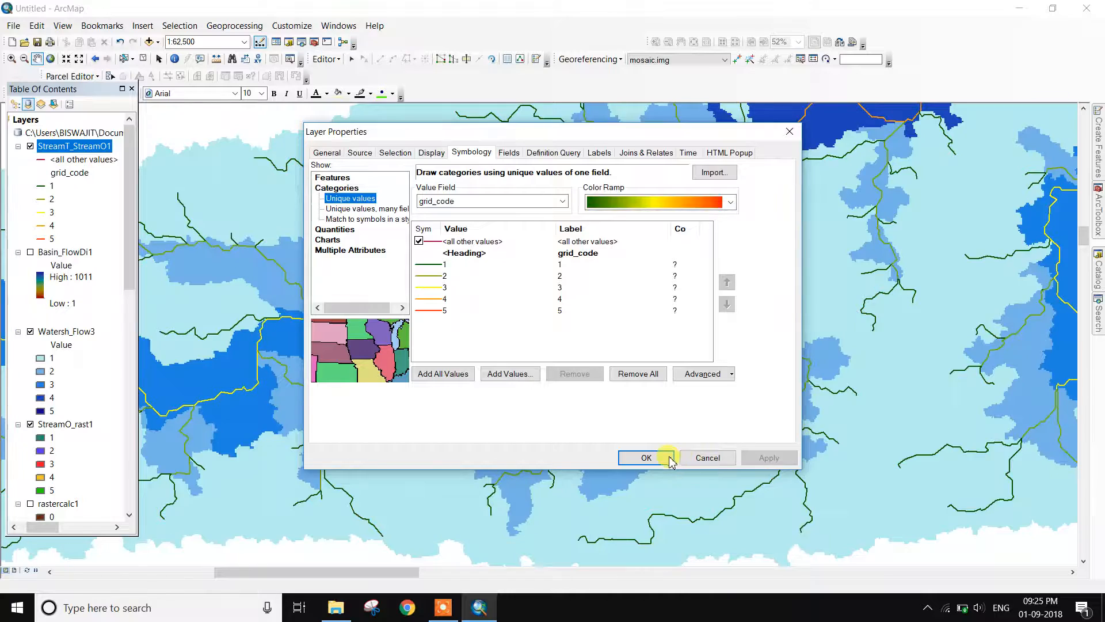
pyautogui.click(666, 458)
pyautogui.scroll(1, 682, 436)
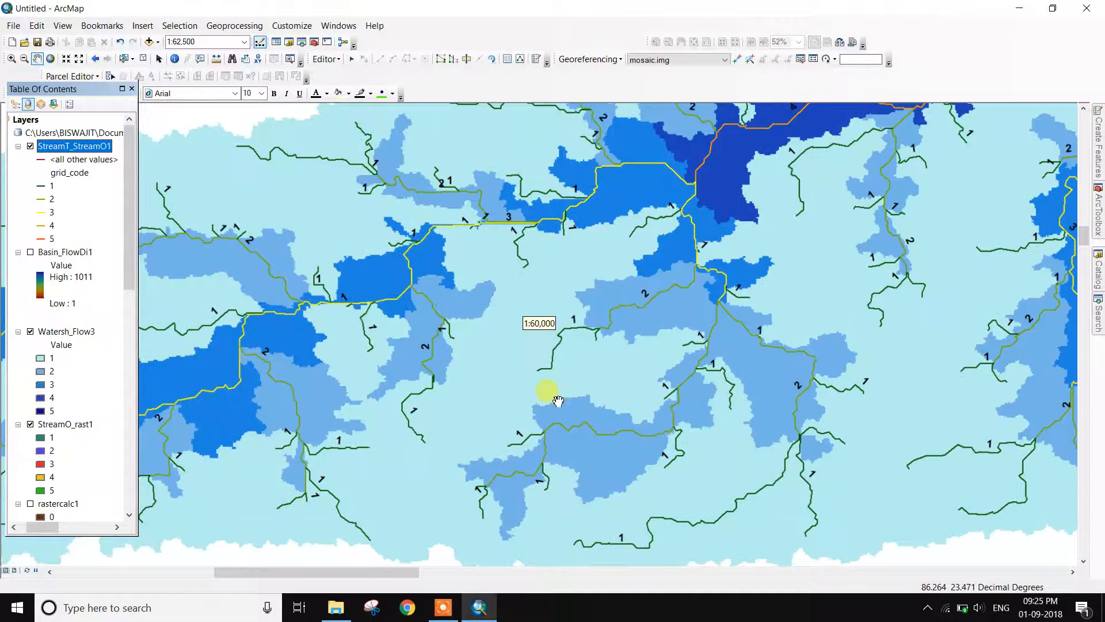
# Zoom out to 1:125,000 and pan to show the northern part of the watershed
pyautogui.scroll(3, 656, 313)
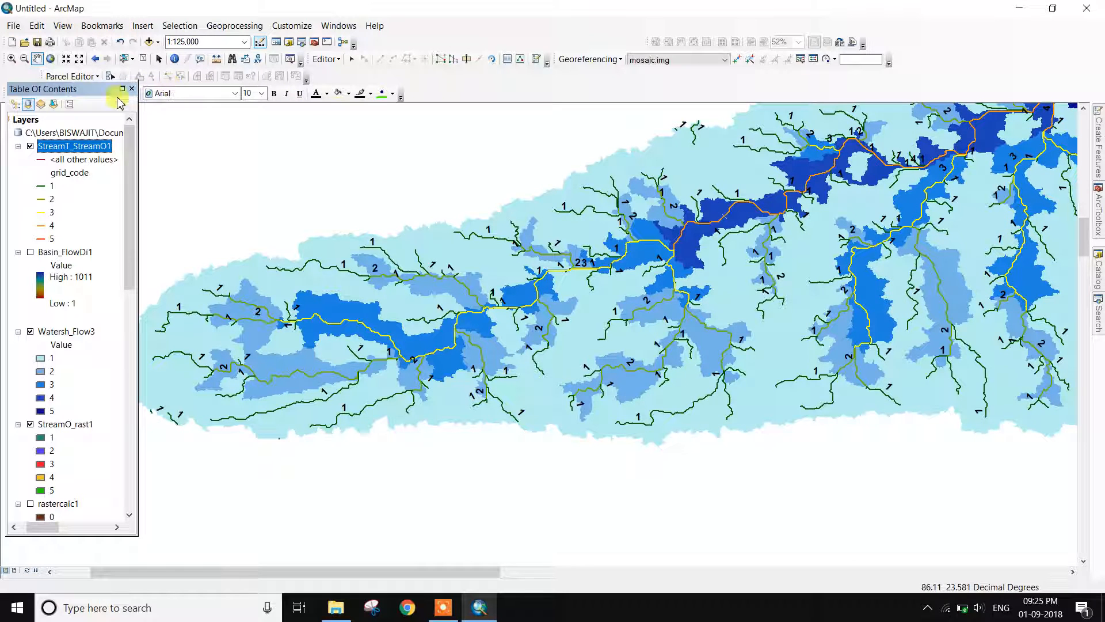
pyautogui.click(36, 59)
pyautogui.moveTo(844, 356); pyautogui.dragTo(650, 431)
pyautogui.moveTo(820, 337); pyautogui.dragTo(709, 388)
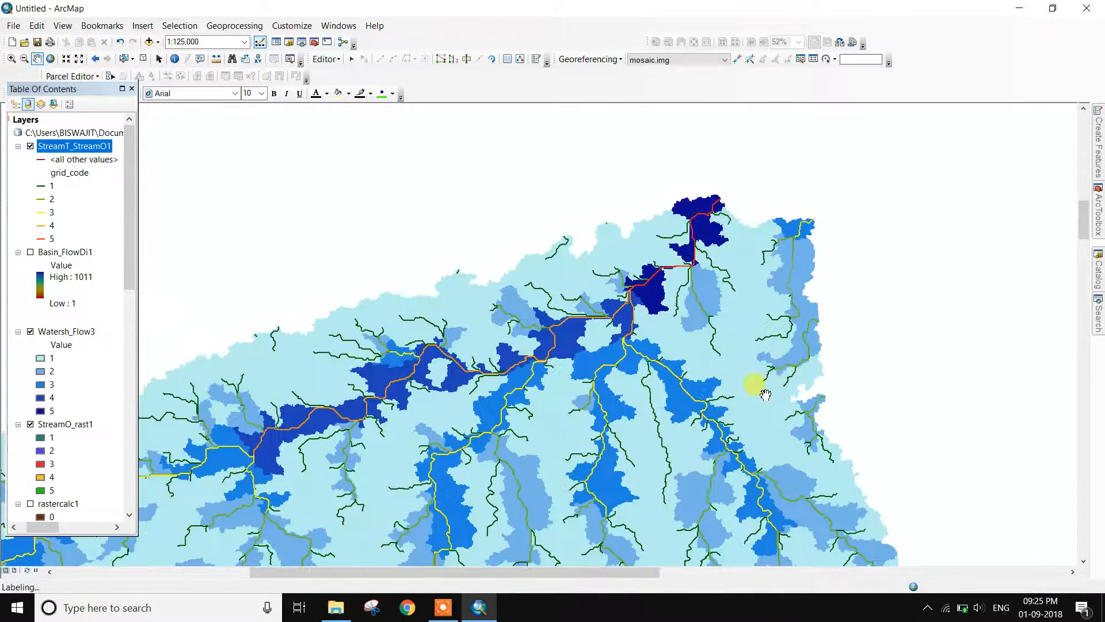
pyautogui.moveTo(697, 348); pyautogui.dragTo(743, 334)
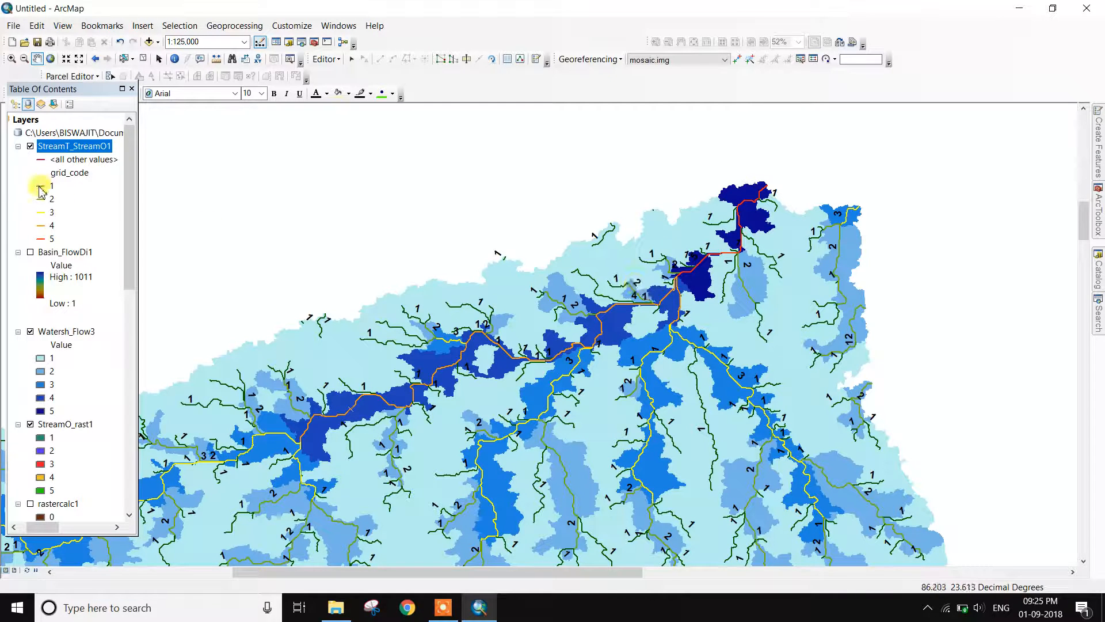
# Set the order-5 stream line width to 5 and the order-4 width to 4
pyautogui.doubleClick(41, 238)
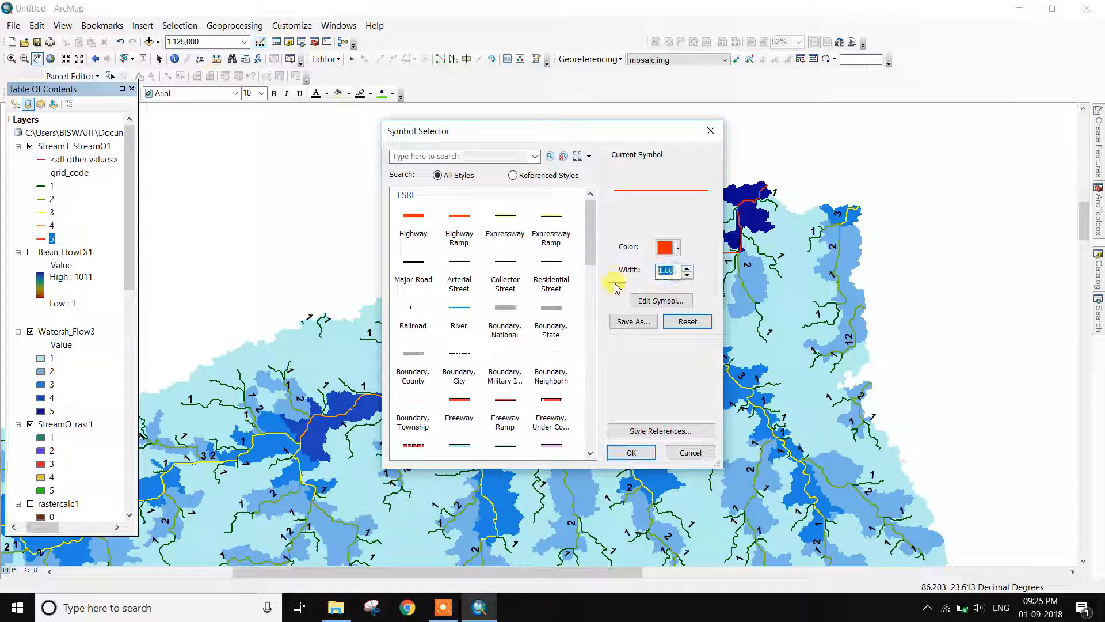
pyautogui.write('5')
pyautogui.click(631, 453)
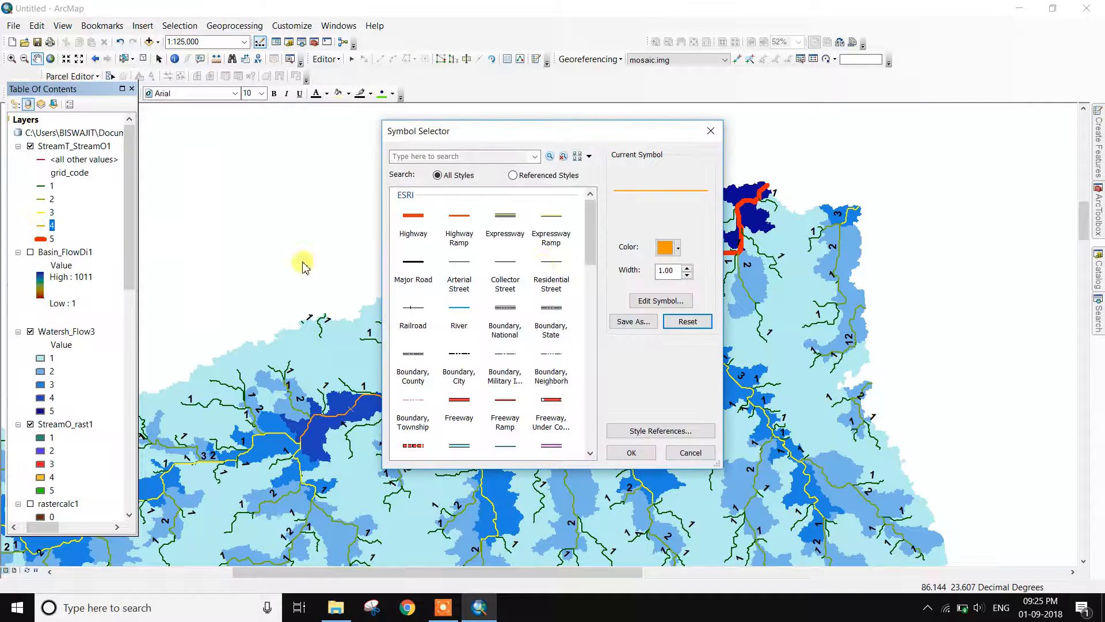
pyautogui.doubleClick(667, 270)
pyautogui.write('4')
pyautogui.click(621, 451)
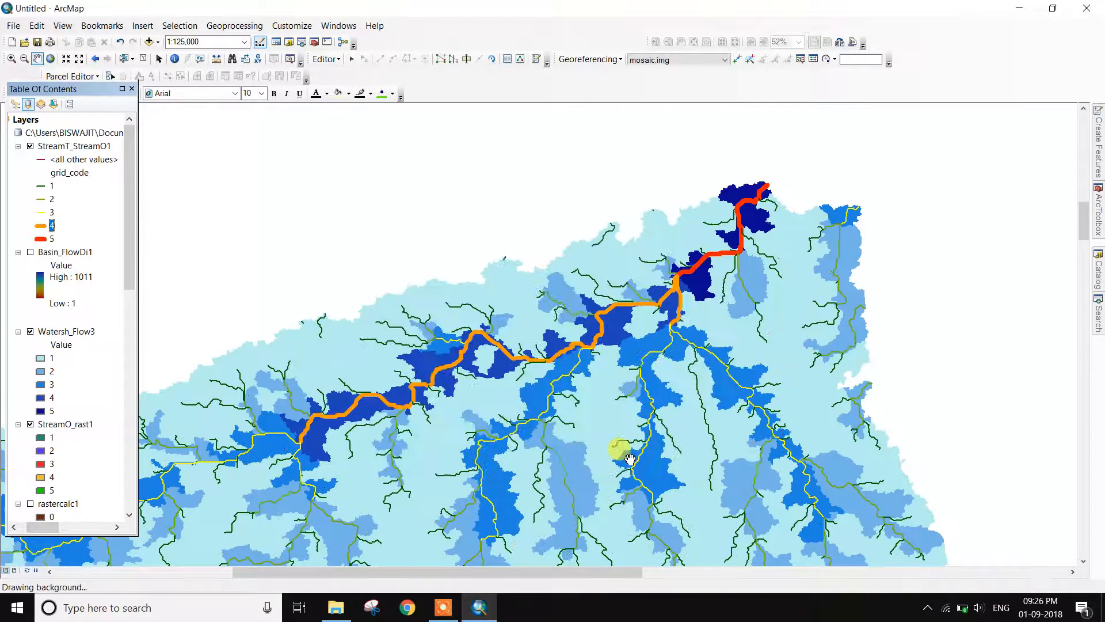
# Make order-3 streams a teal line of width 3
pyautogui.click(41, 212)
pyautogui.doubleClick(676, 271)
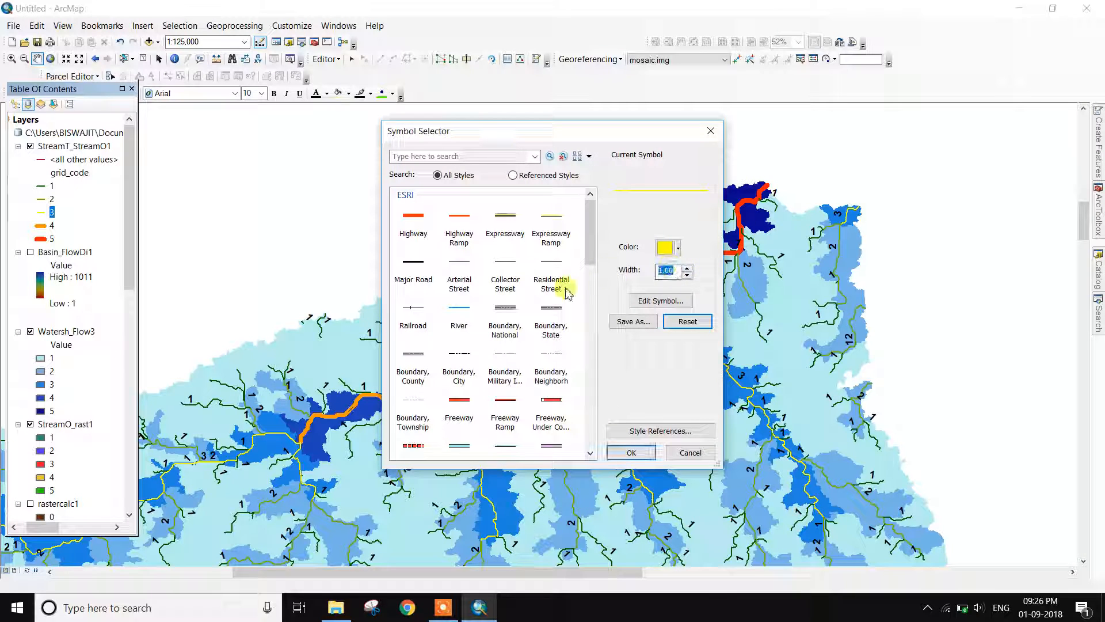
pyautogui.write('3')
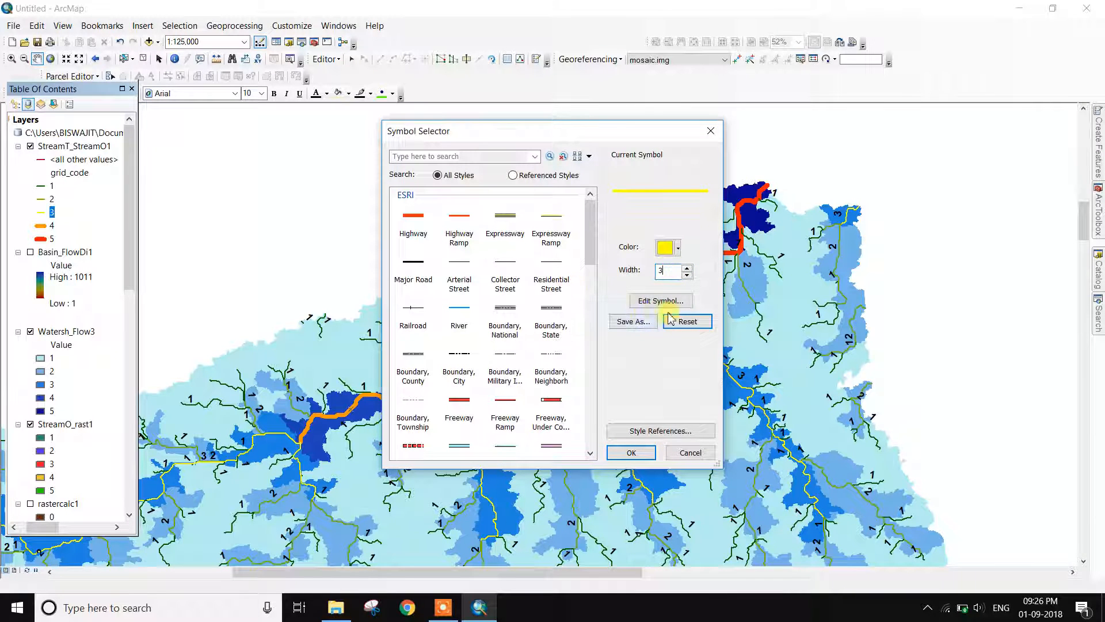
pyautogui.click(673, 251)
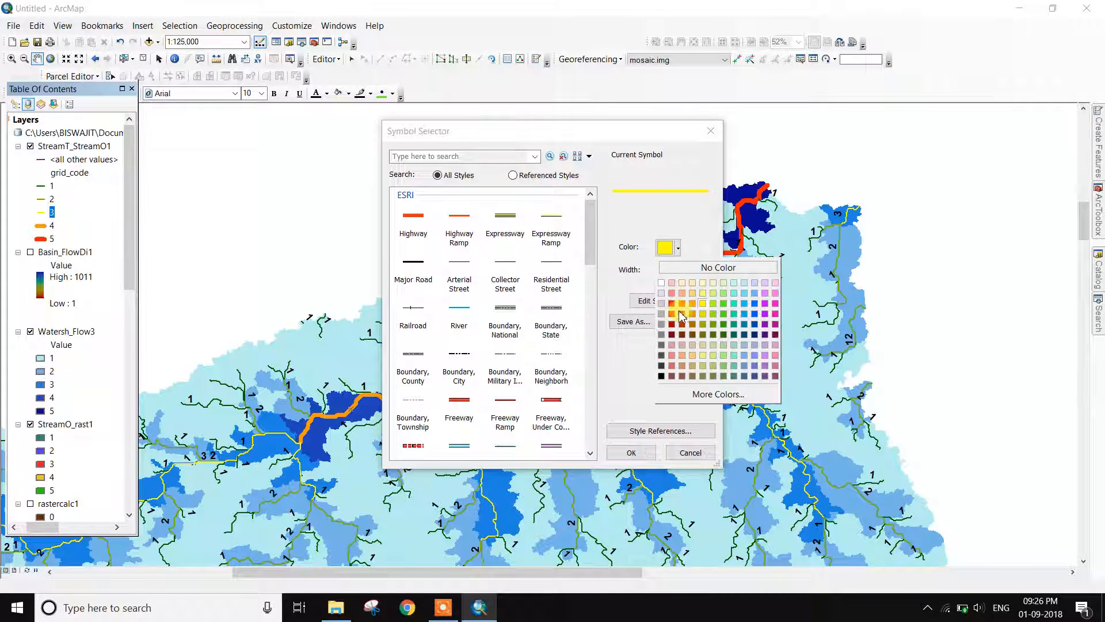
pyautogui.click(734, 303)
pyautogui.click(635, 452)
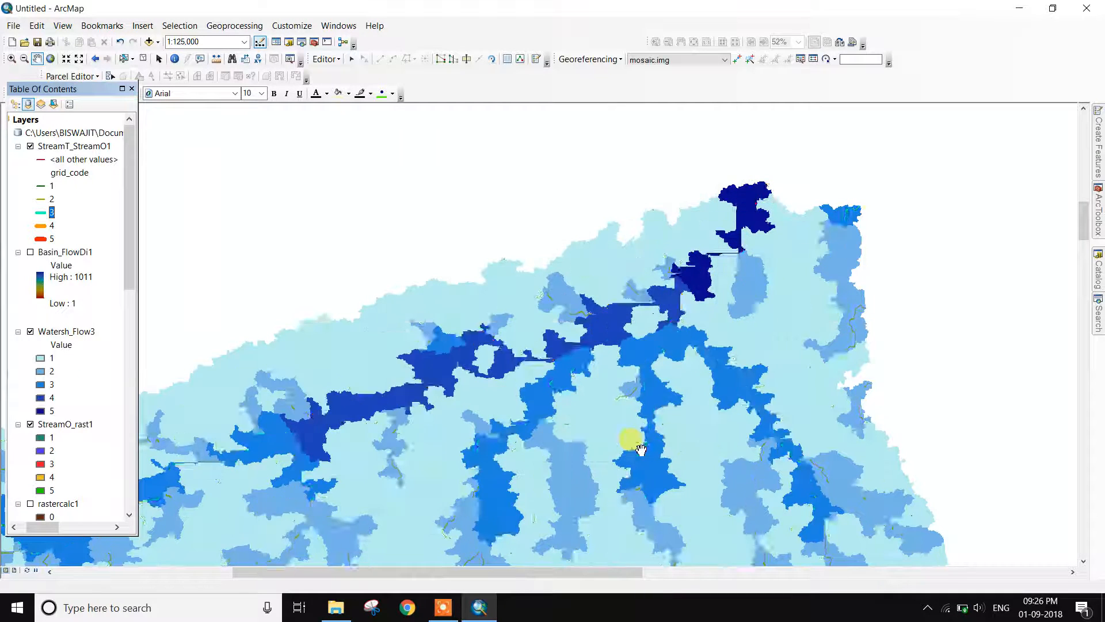
# Keep second-order streams olive and recolour first-order streams pink
pyautogui.click(42, 199)
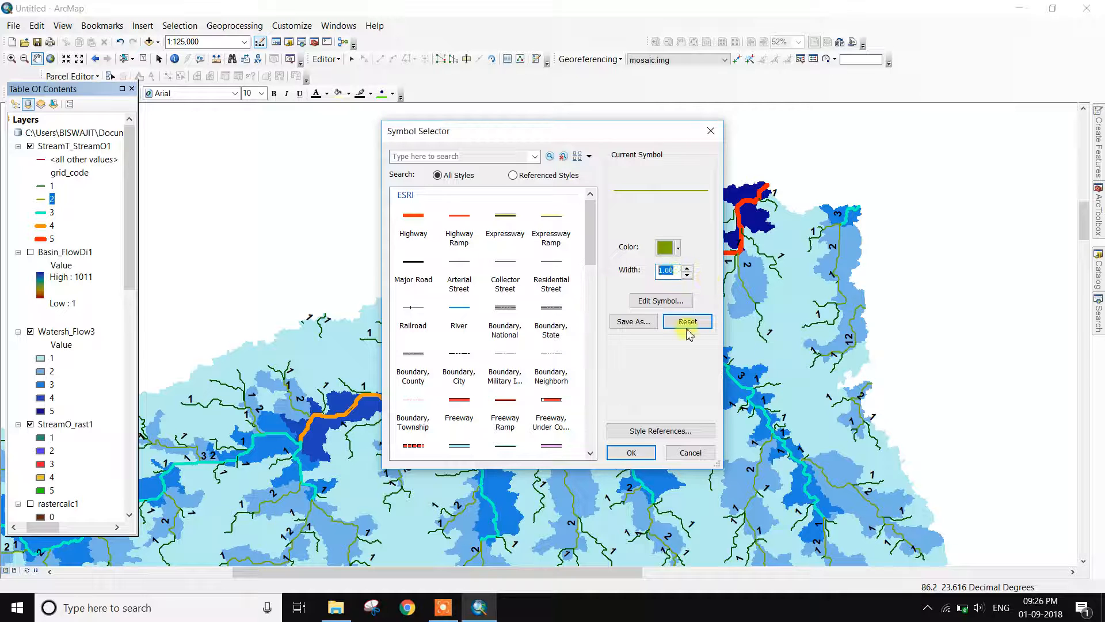
pyautogui.click(632, 452)
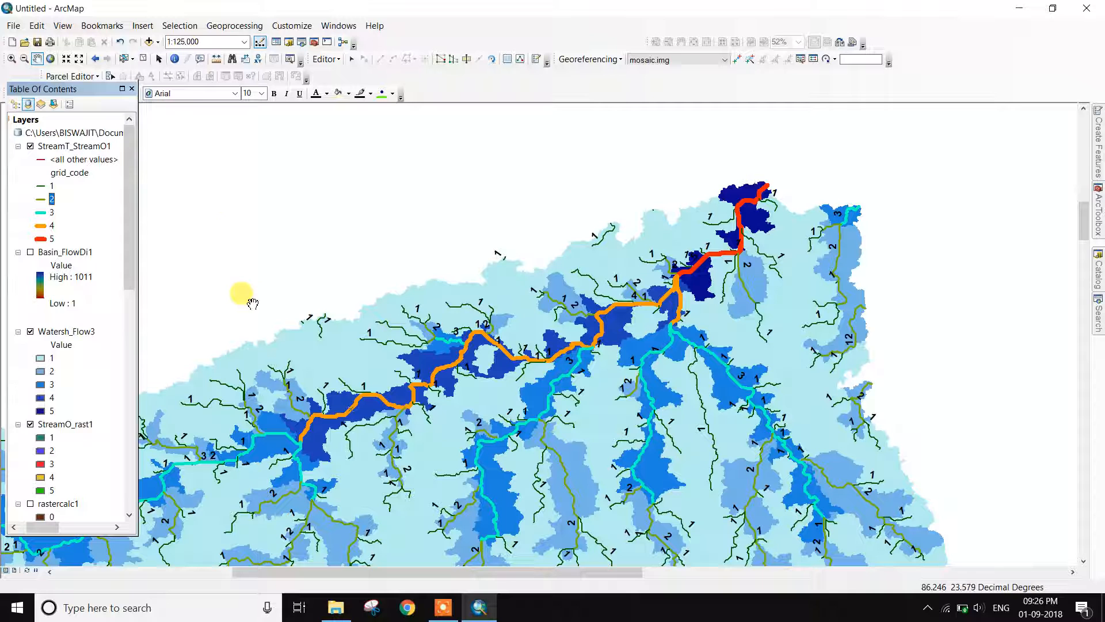
pyautogui.click(44, 187)
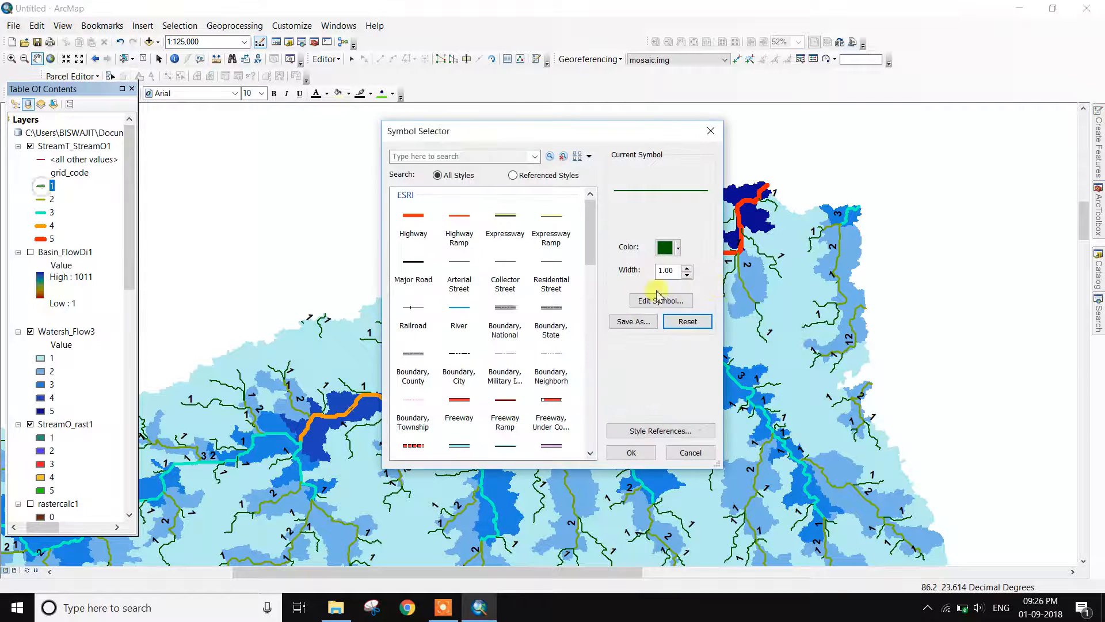
pyautogui.click(668, 248)
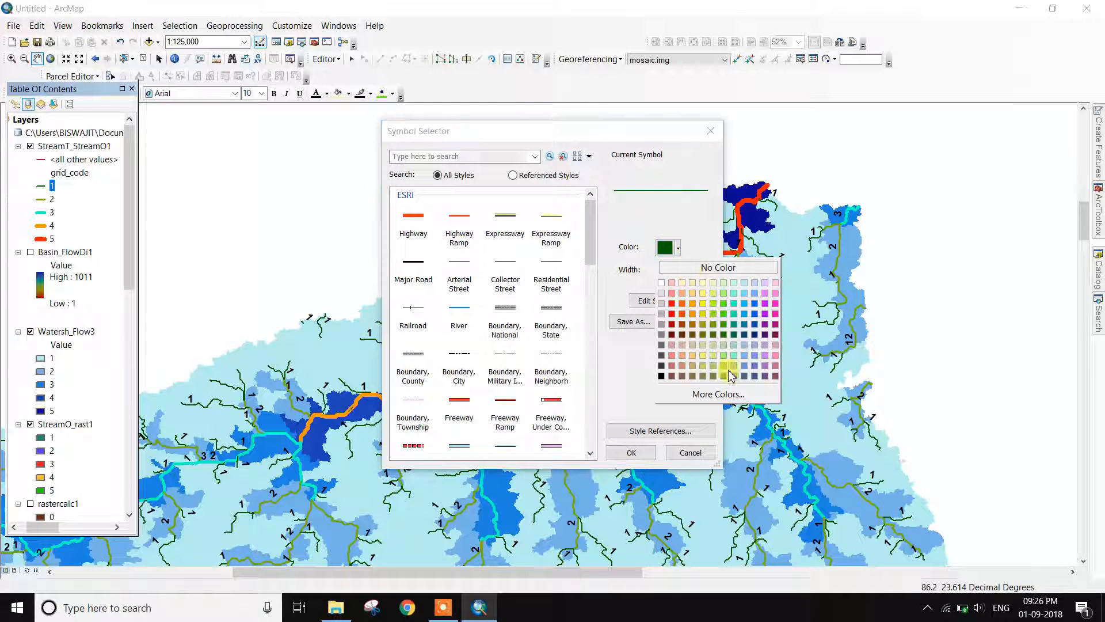
pyautogui.click(776, 308)
# Apply the pink first-order stream symbol and frame the whole basin at about 1:150,000
pyautogui.click(643, 449)
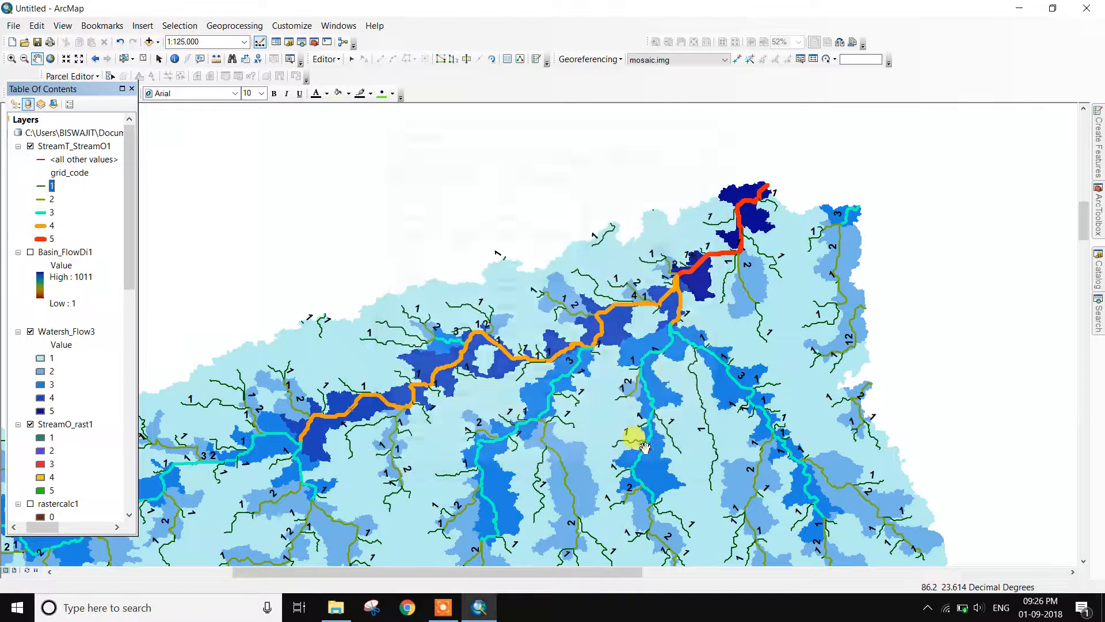
pyautogui.scroll(-2, 737, 368)
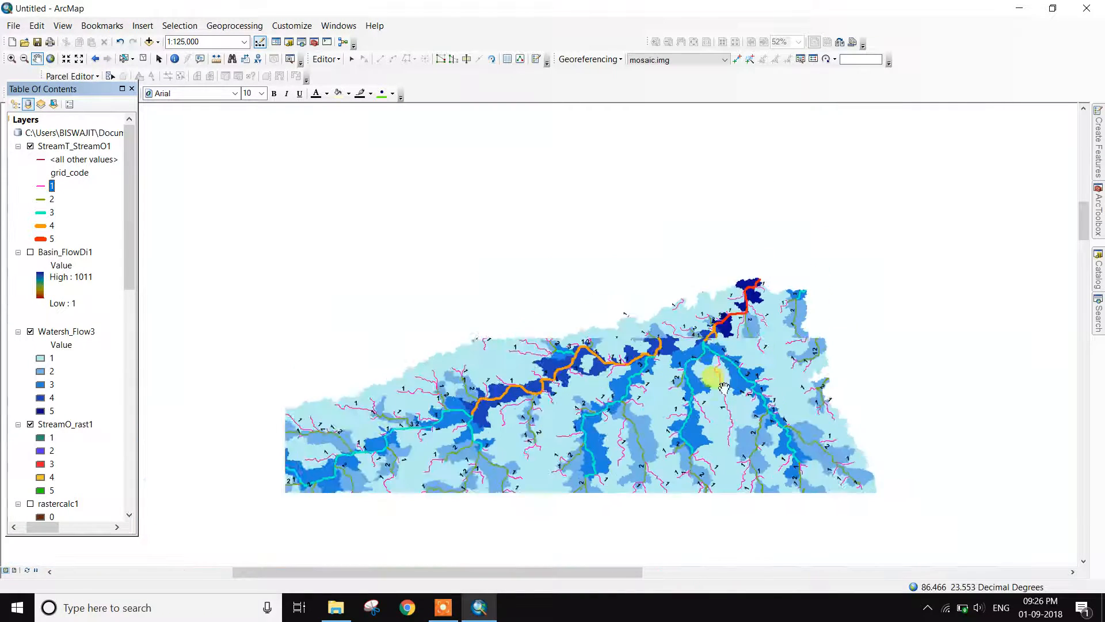
pyautogui.click(66, 59)
pyautogui.click(36, 59)
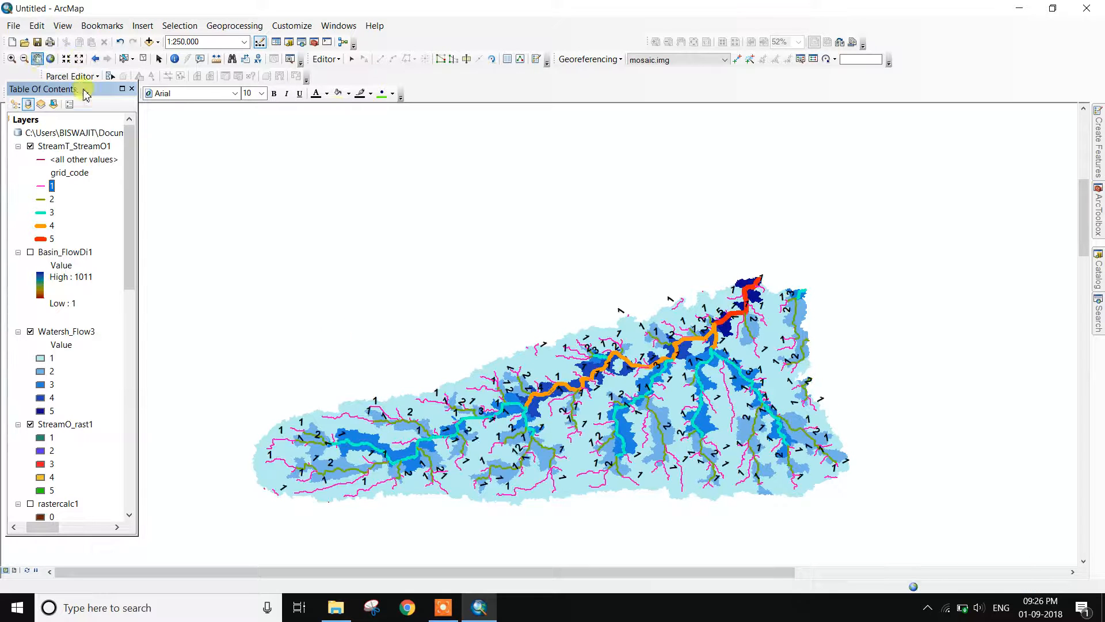
pyautogui.moveTo(575, 420); pyautogui.dragTo(697, 310)
pyautogui.scroll(-5, 720, 352)
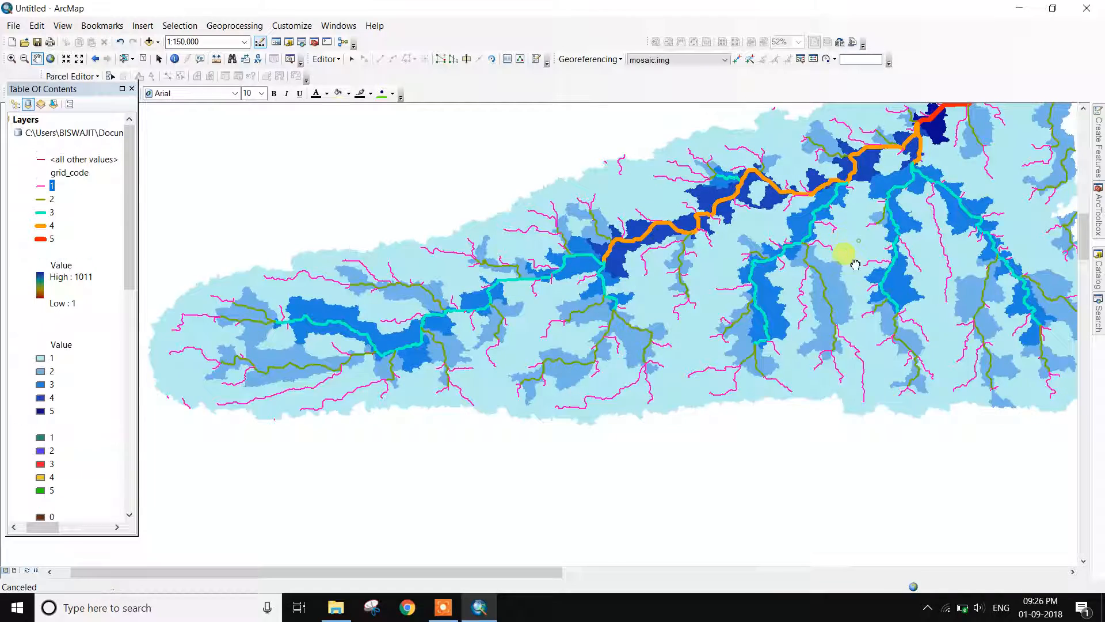
pyautogui.moveTo(860, 246); pyautogui.dragTo(781, 326)
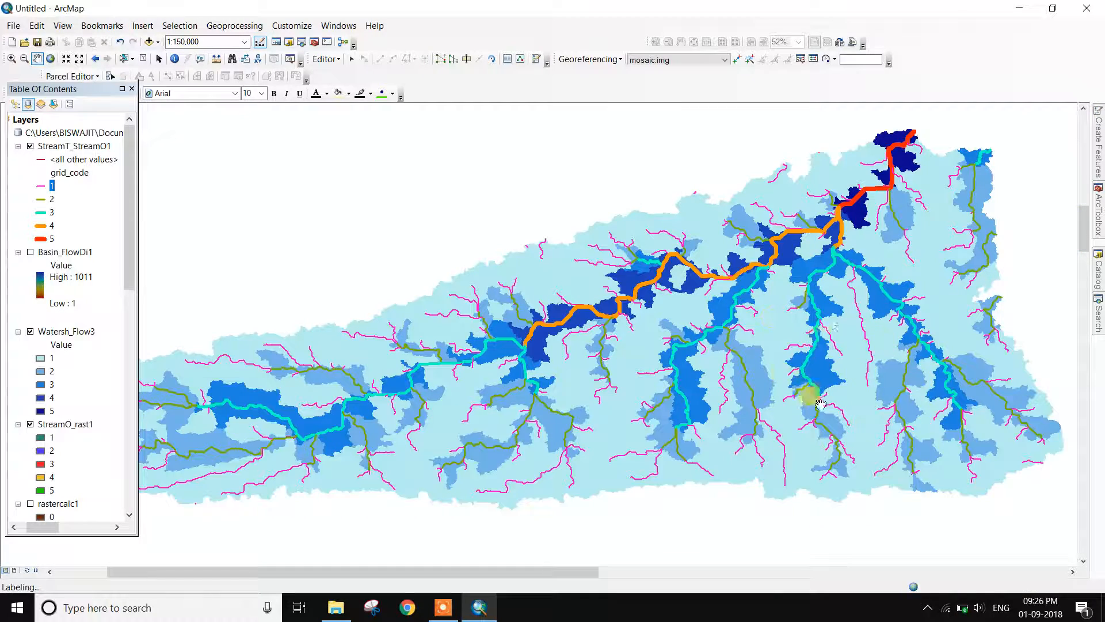
pyautogui.moveTo(807, 368)
pyautogui.mouseDown()
pyautogui.moveTo(875, 339)
pyautogui.moveTo(833, 340)
pyautogui.mouseUp()
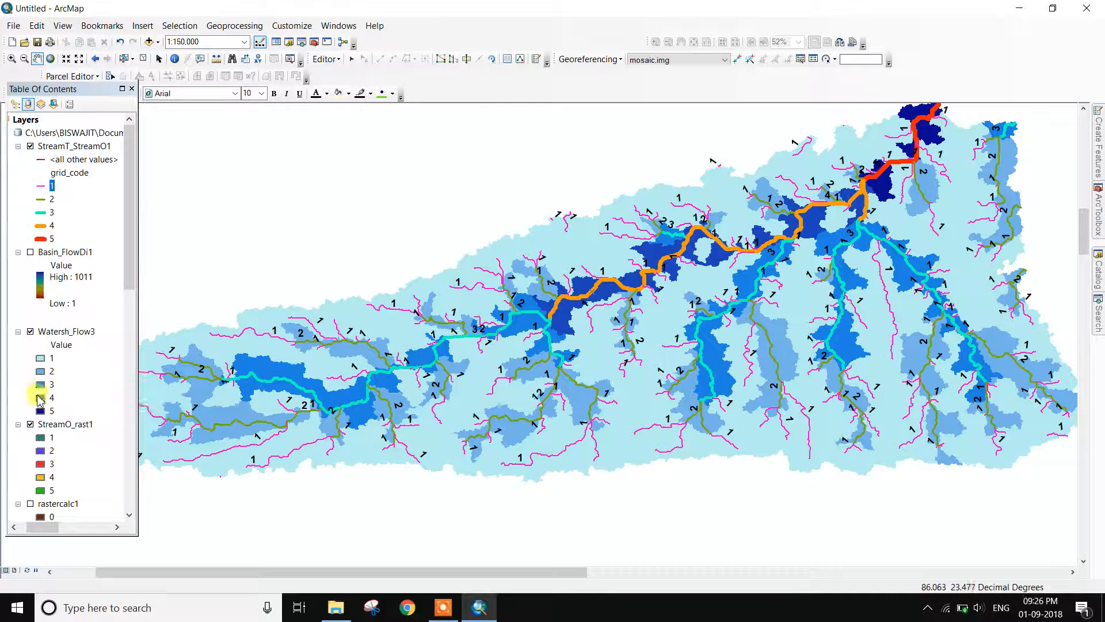
# Toggle Watersh_Flow3 off and back on, then display Basin_FlowDi1 beneath the stream lines
pyautogui.click(30, 332)
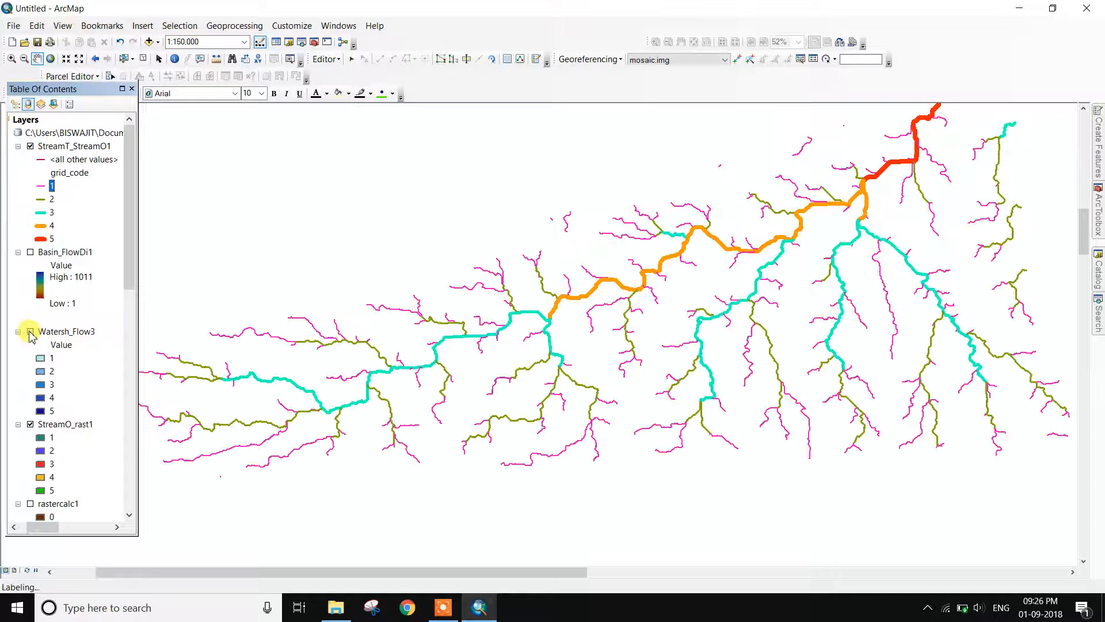
pyautogui.click(30, 332)
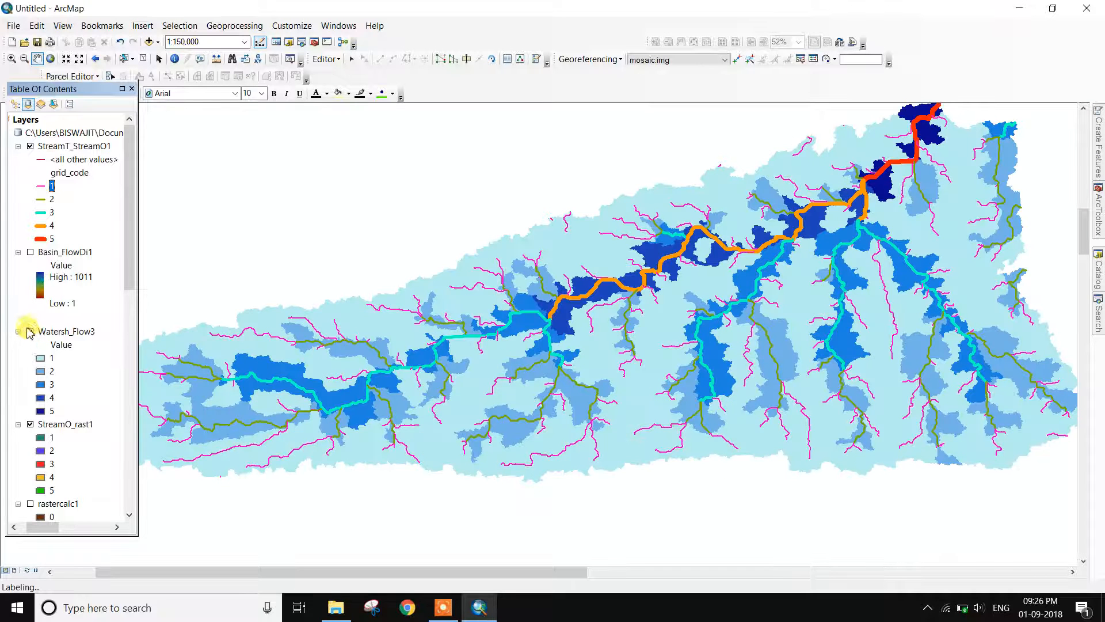
pyautogui.click(29, 252)
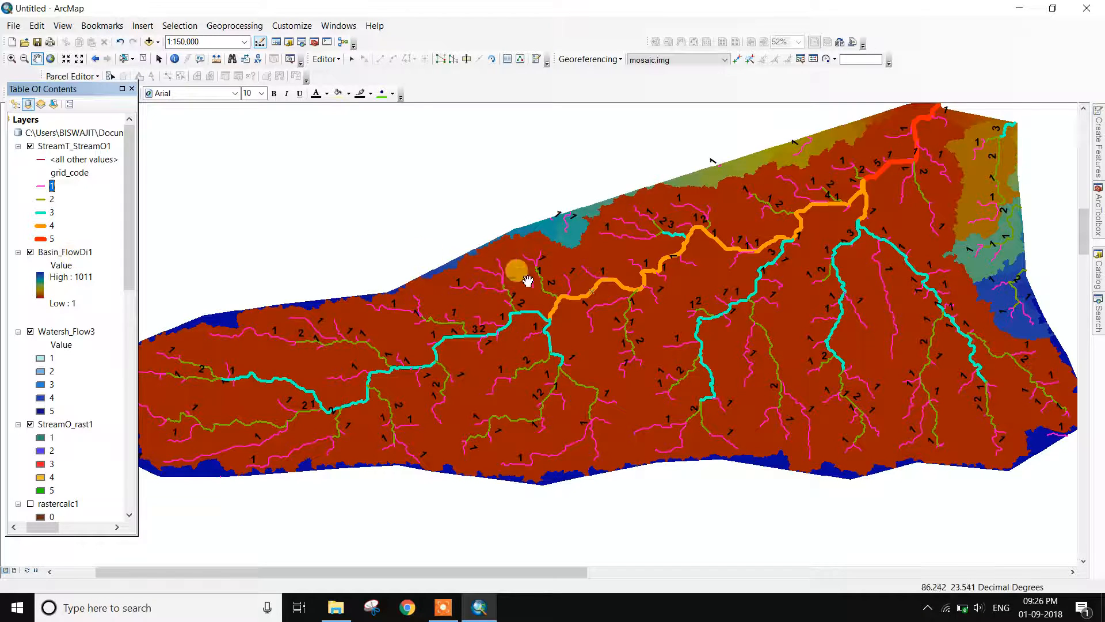
pyautogui.scroll(-1, 578, 308)
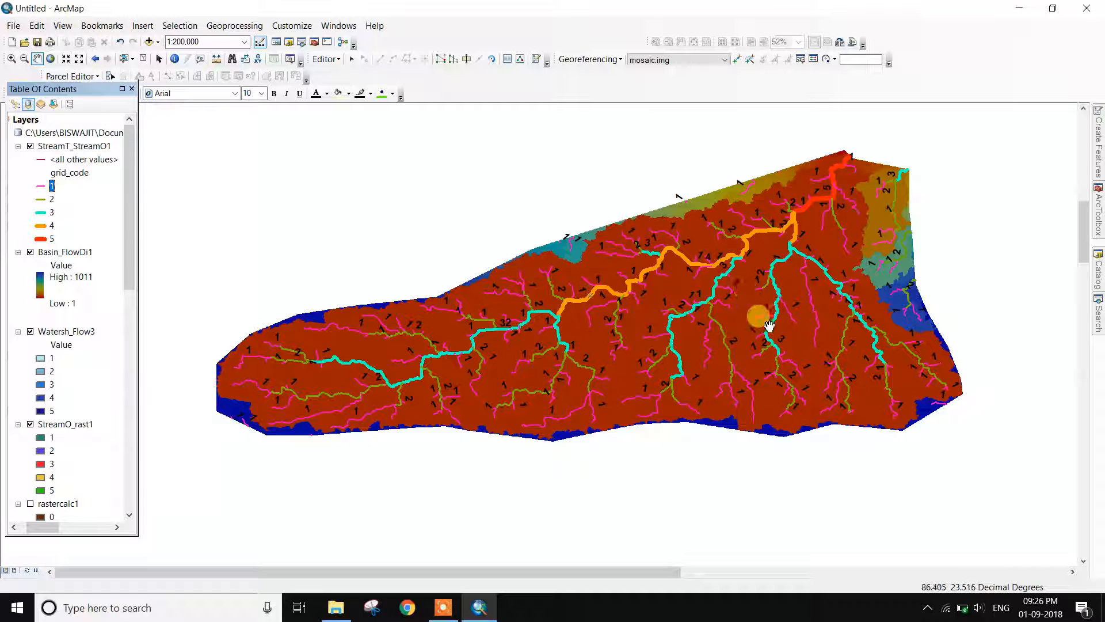
# Switch to Layout View and zoom the basin map to fit the page's data frame
pyautogui.click(14, 570)
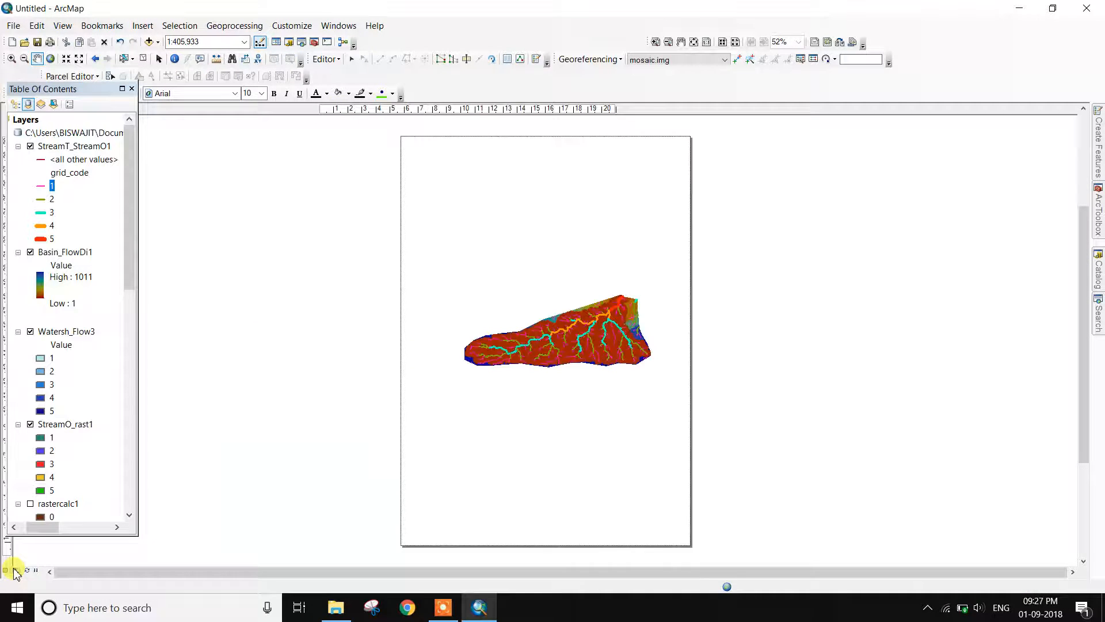
pyautogui.click(10, 59)
pyautogui.moveTo(454, 243); pyautogui.dragTo(656, 400)
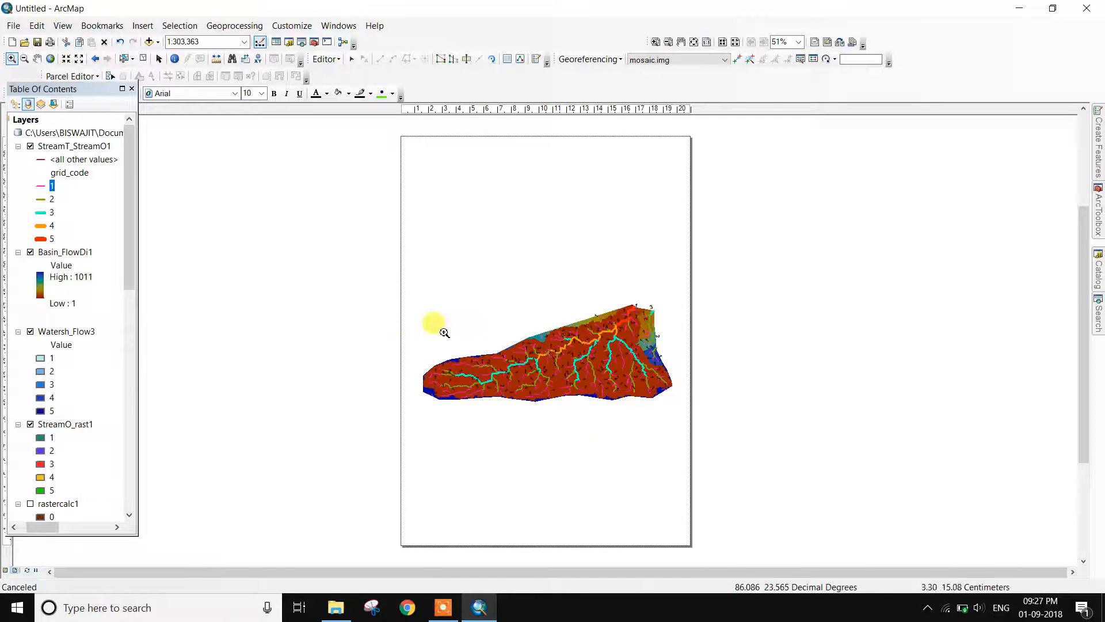
pyautogui.moveTo(442, 316); pyautogui.dragTo(675, 419)
pyautogui.rightClick(567, 309)
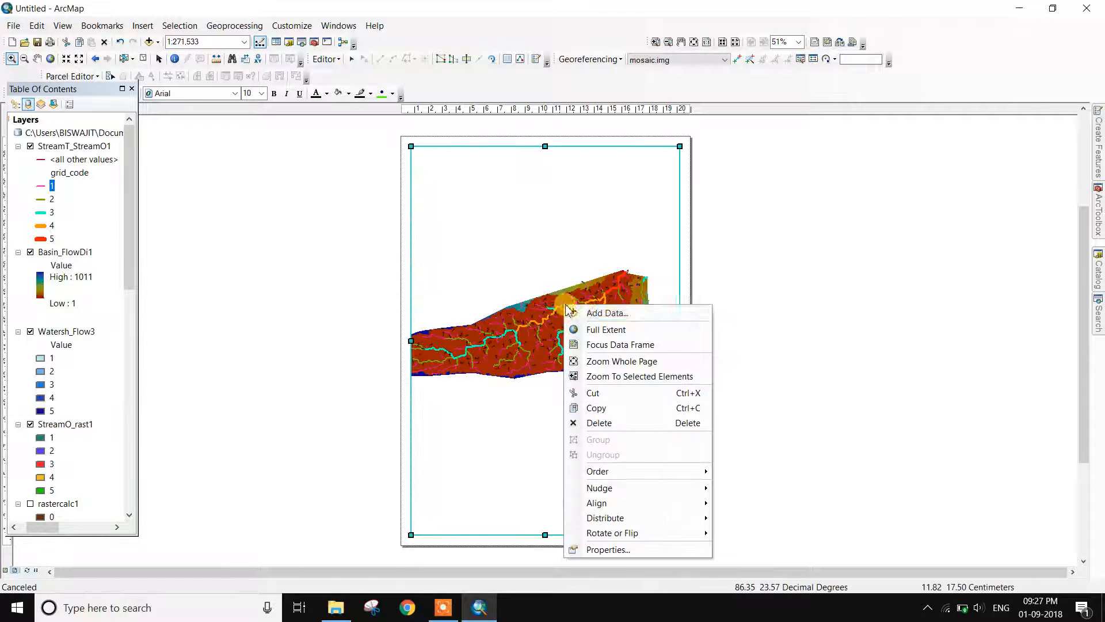
pyautogui.click(606, 329)
pyautogui.moveTo(437, 206); pyautogui.dragTo(587, 286)
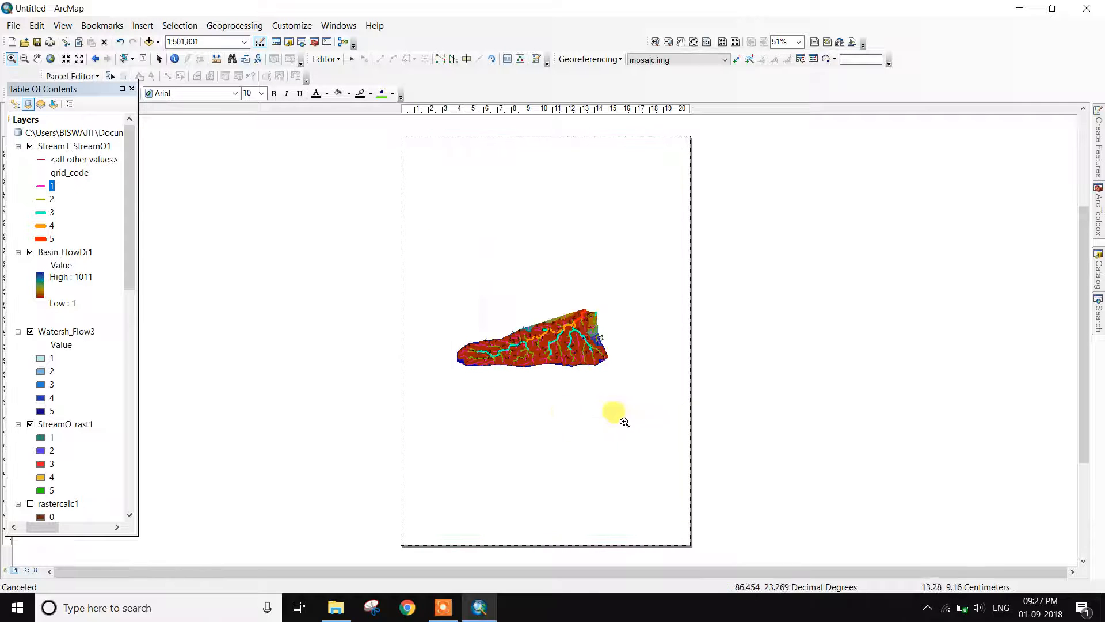
pyautogui.moveTo(624, 421); pyautogui.dragTo(660, 414)
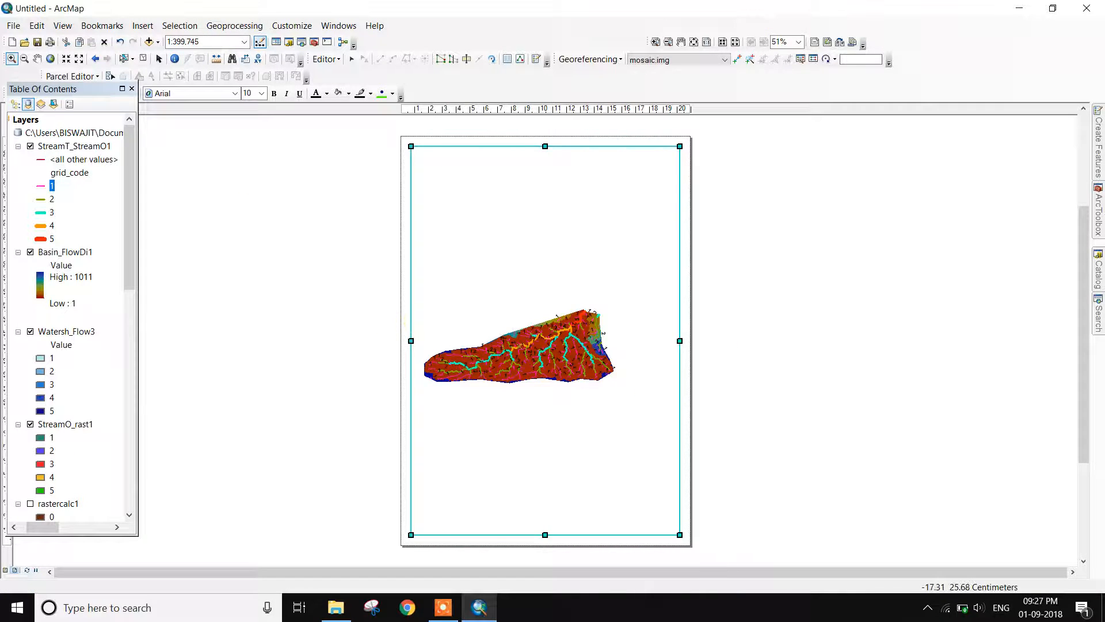
pyautogui.click(14, 27)
# Set the A4 page to landscape and print the layout to Microsoft Print to PDF
pyautogui.click(52, 219)
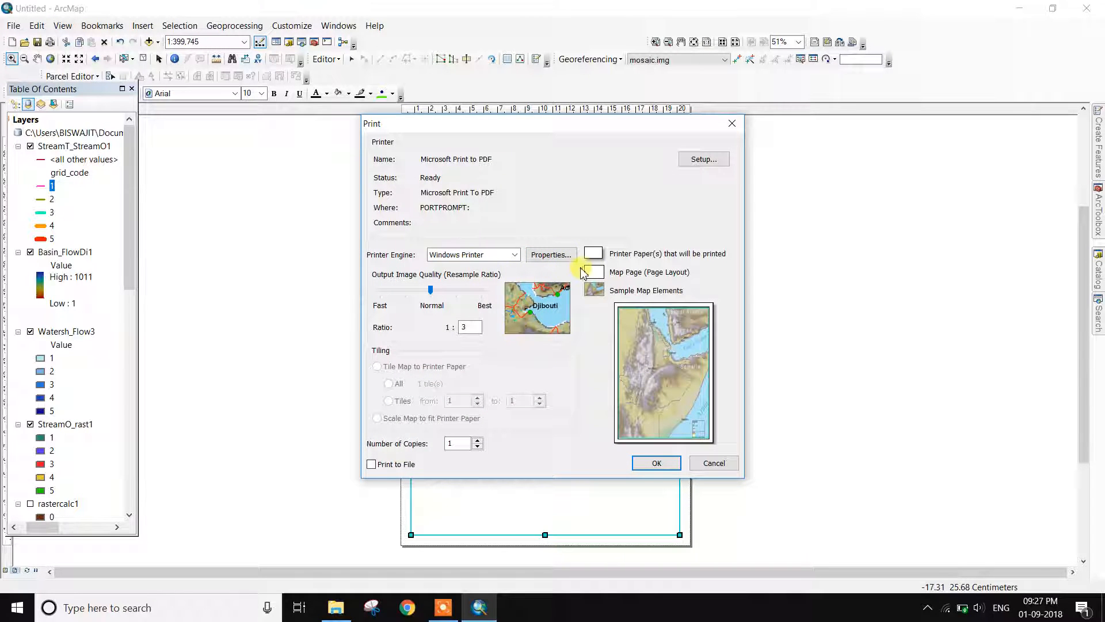
pyautogui.click(705, 162)
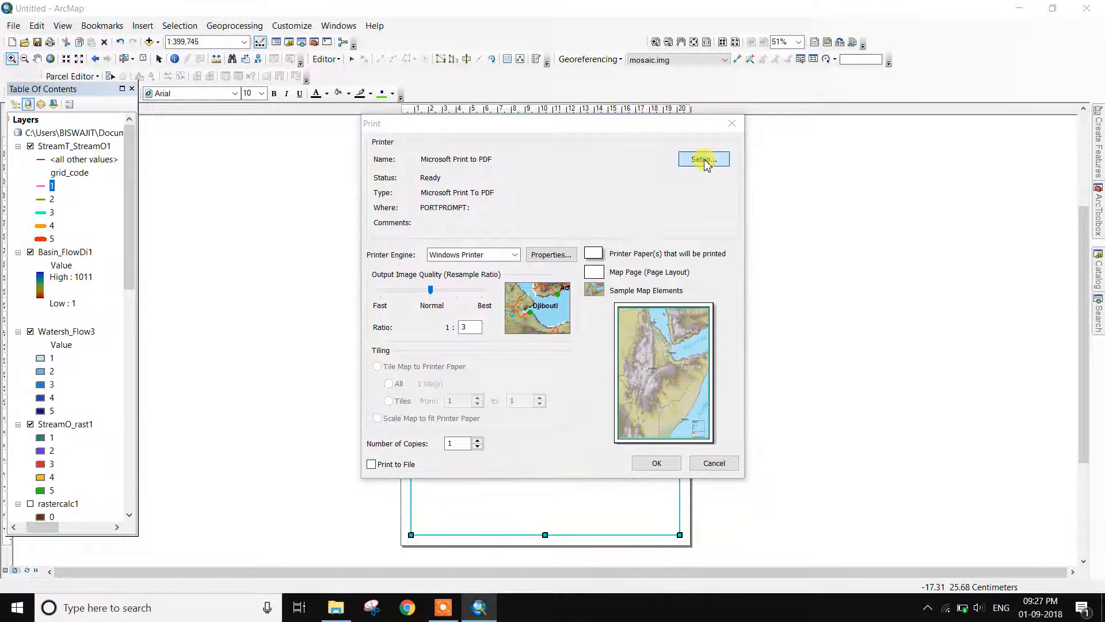
pyautogui.click(527, 280)
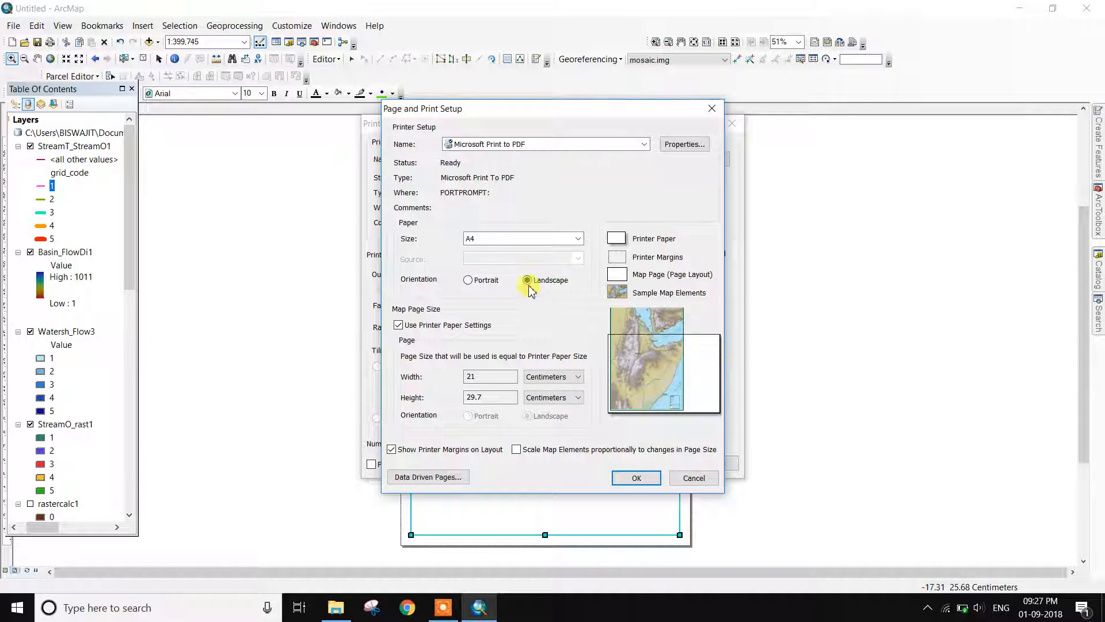
pyautogui.click(636, 478)
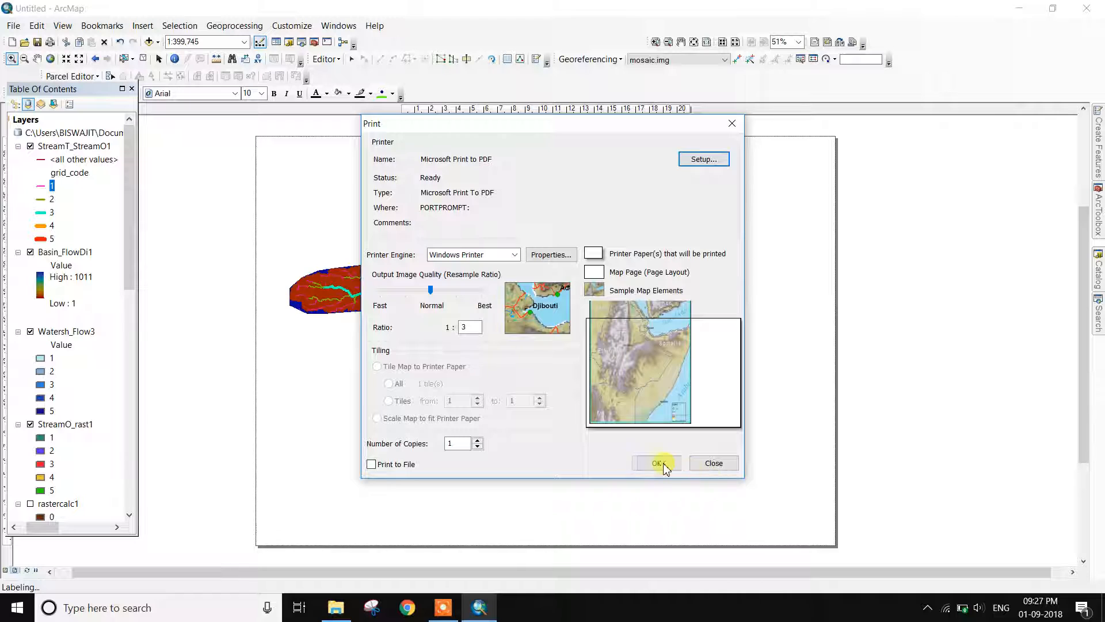
pyautogui.click(660, 463)
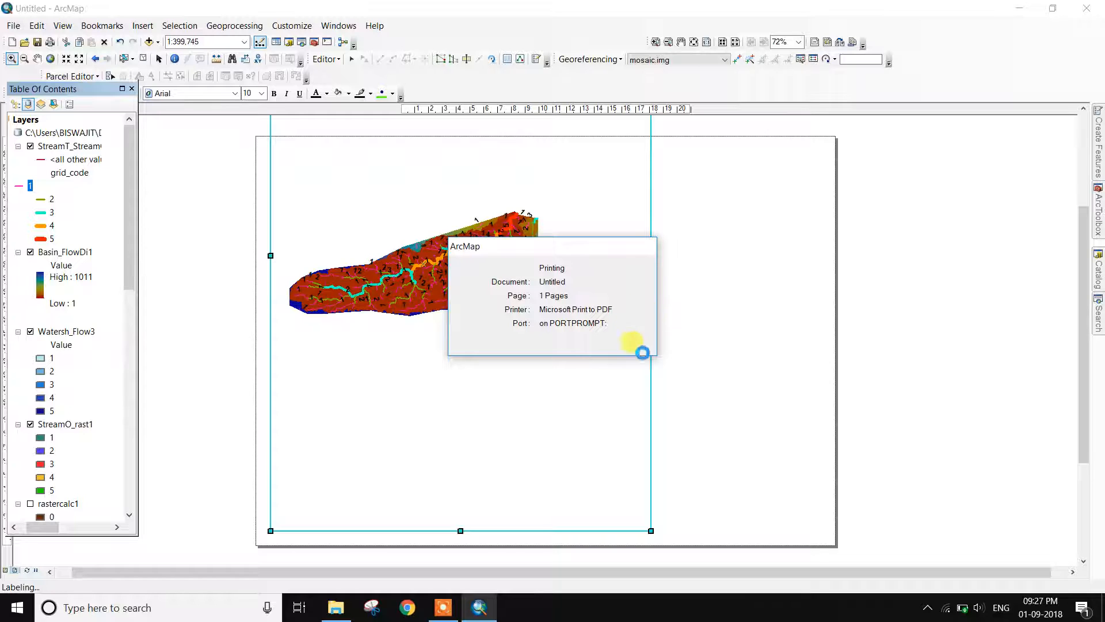
pyautogui.click(443, 607)
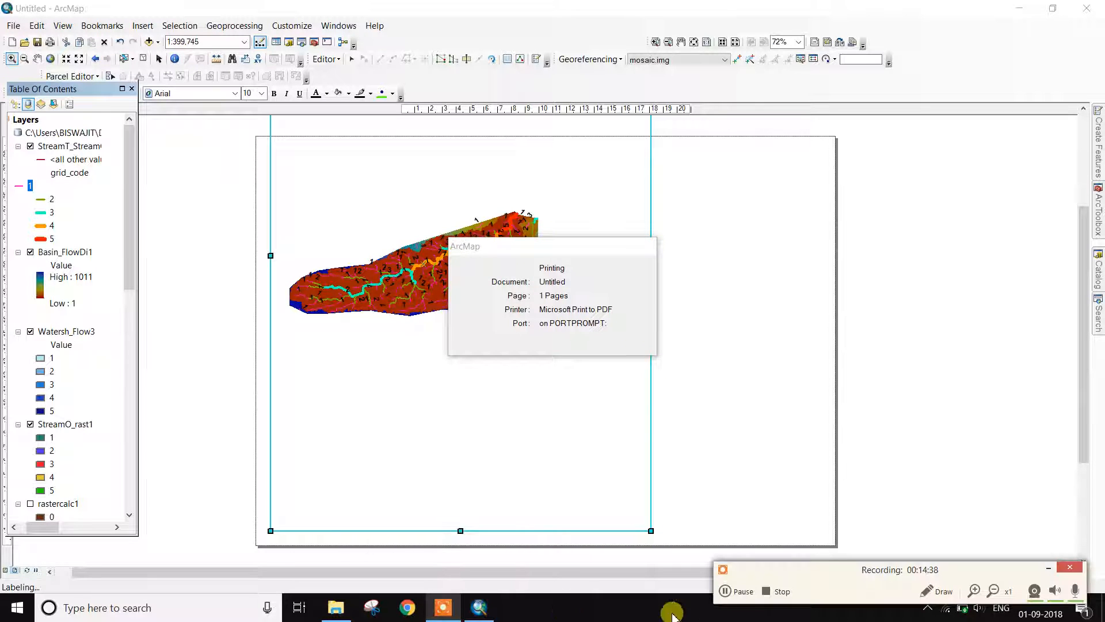
# Pan the map inside its frame and bring the whole landscape page into view
pyautogui.click(735, 598)
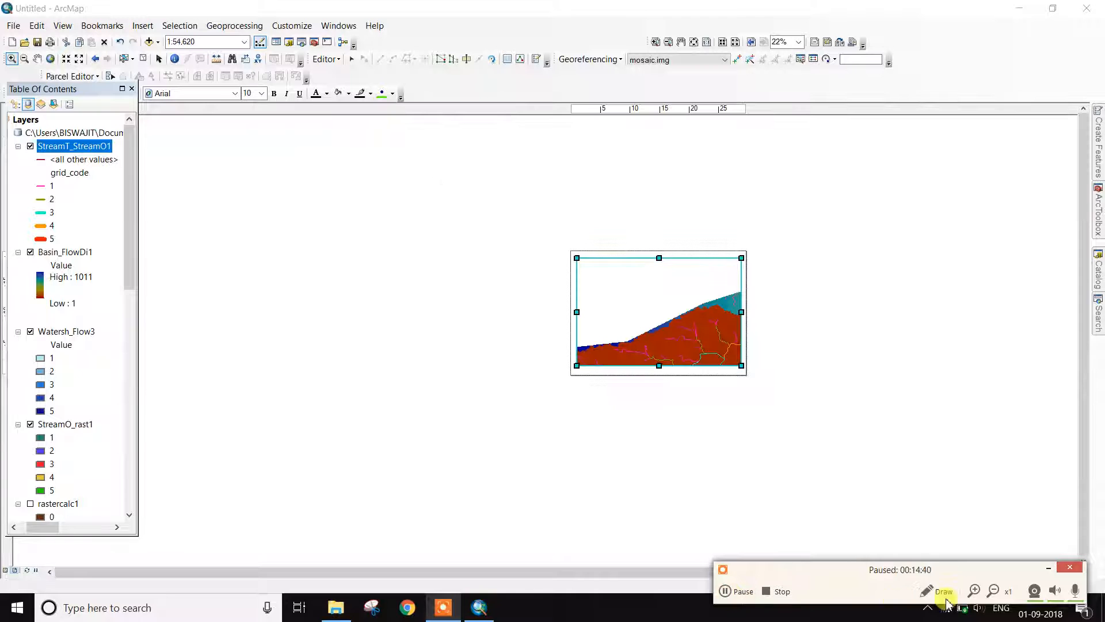
pyautogui.click(1051, 570)
pyautogui.scroll(3, 585, 282)
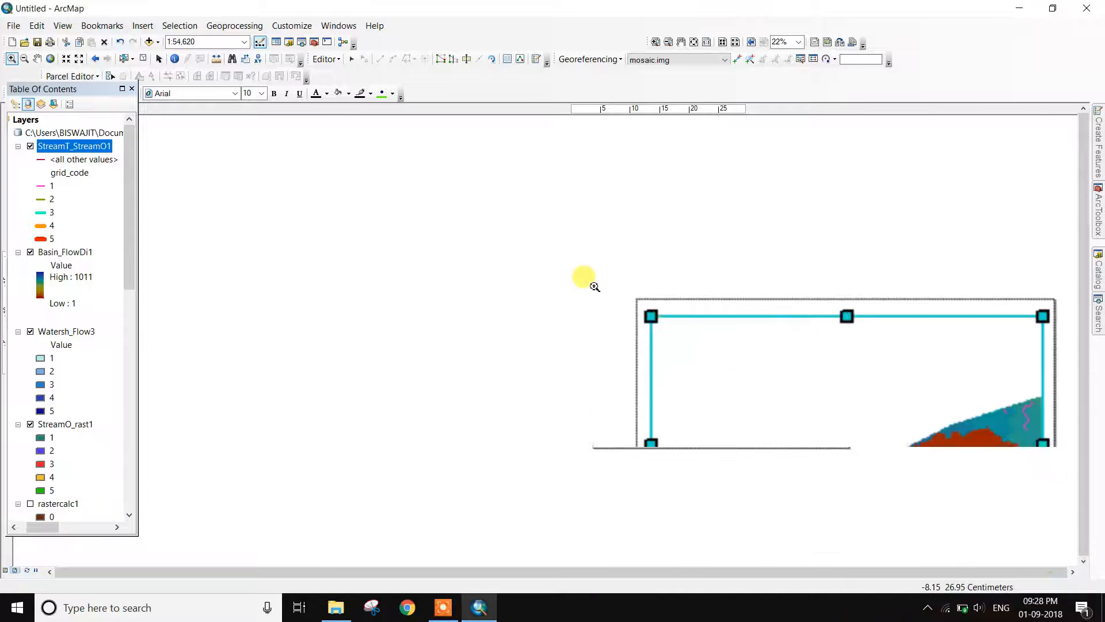
pyautogui.click(37, 58)
pyautogui.moveTo(765, 358); pyautogui.dragTo(673, 335)
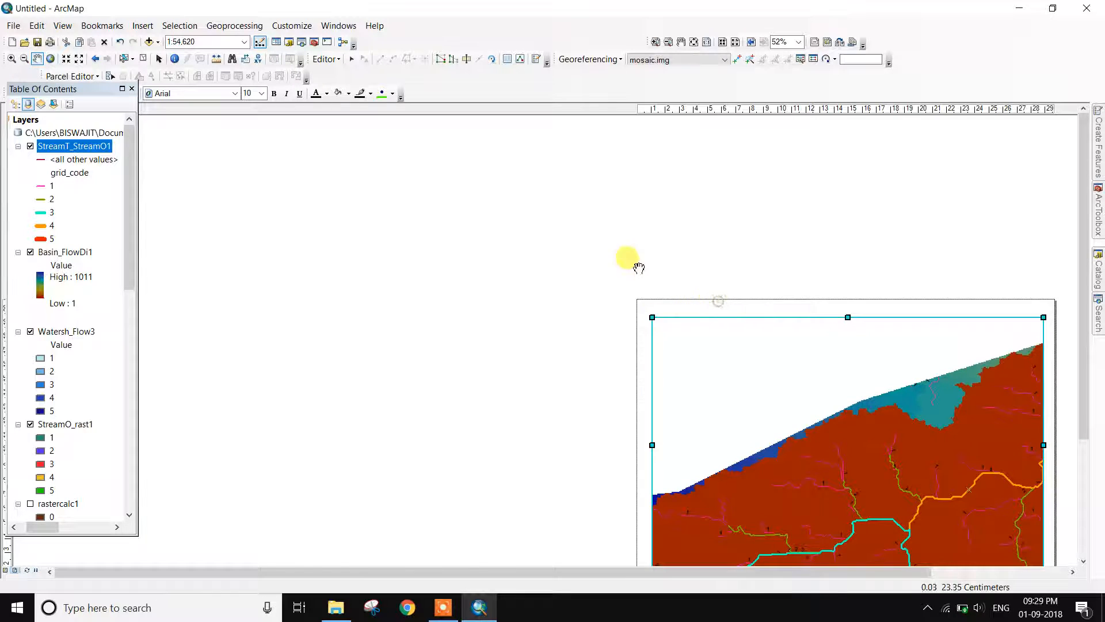
pyautogui.click(681, 42)
pyautogui.moveTo(789, 412); pyautogui.dragTo(446, 257)
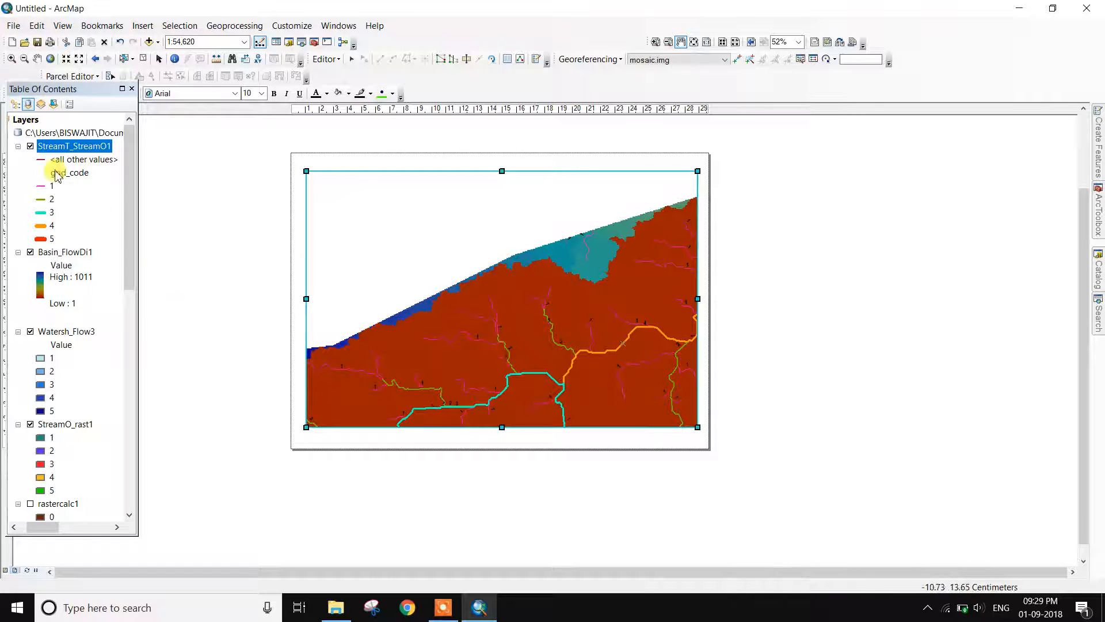
# Zoom to the StreamT_StreamO1 layer's extent and widen the map frame to the right
pyautogui.rightClick(67, 147)
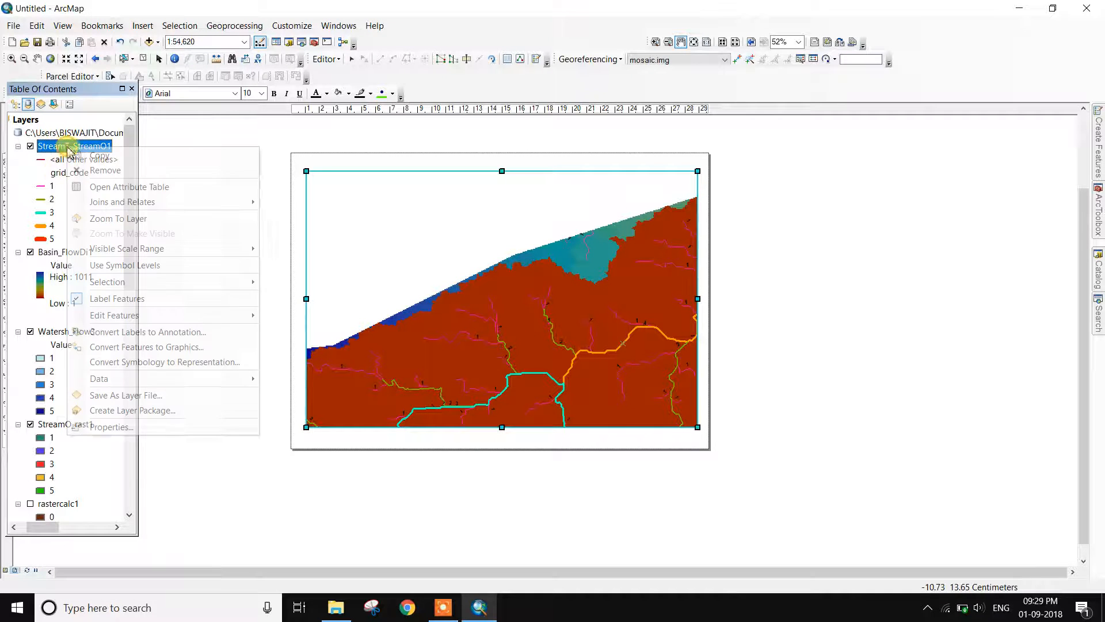
pyautogui.click(129, 219)
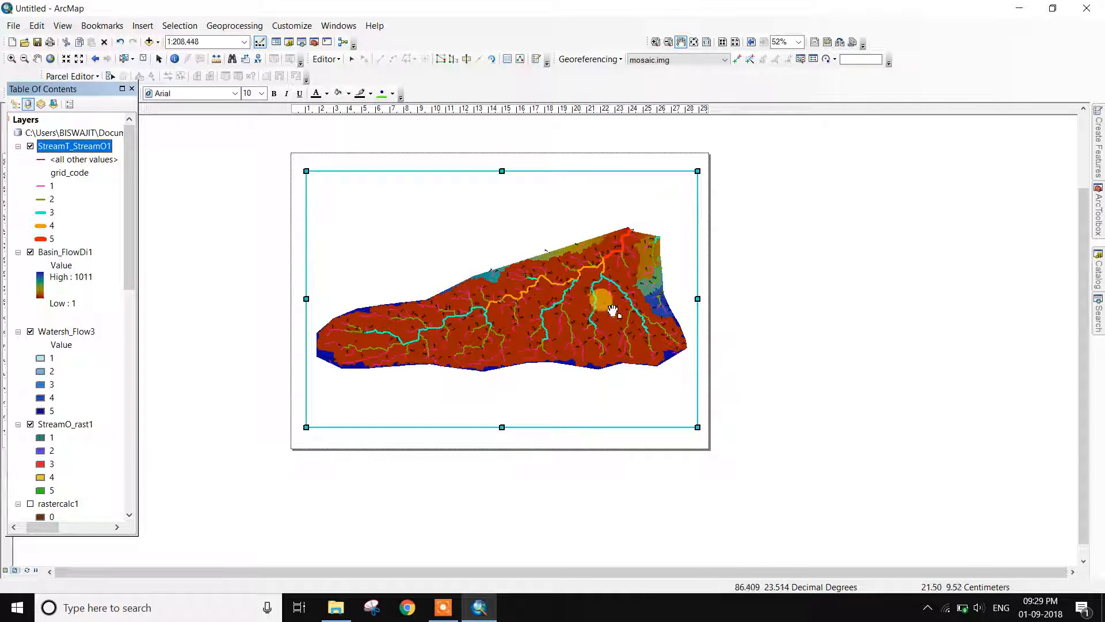
pyautogui.click(158, 60)
pyautogui.moveTo(700, 299); pyautogui.dragTo(703, 299)
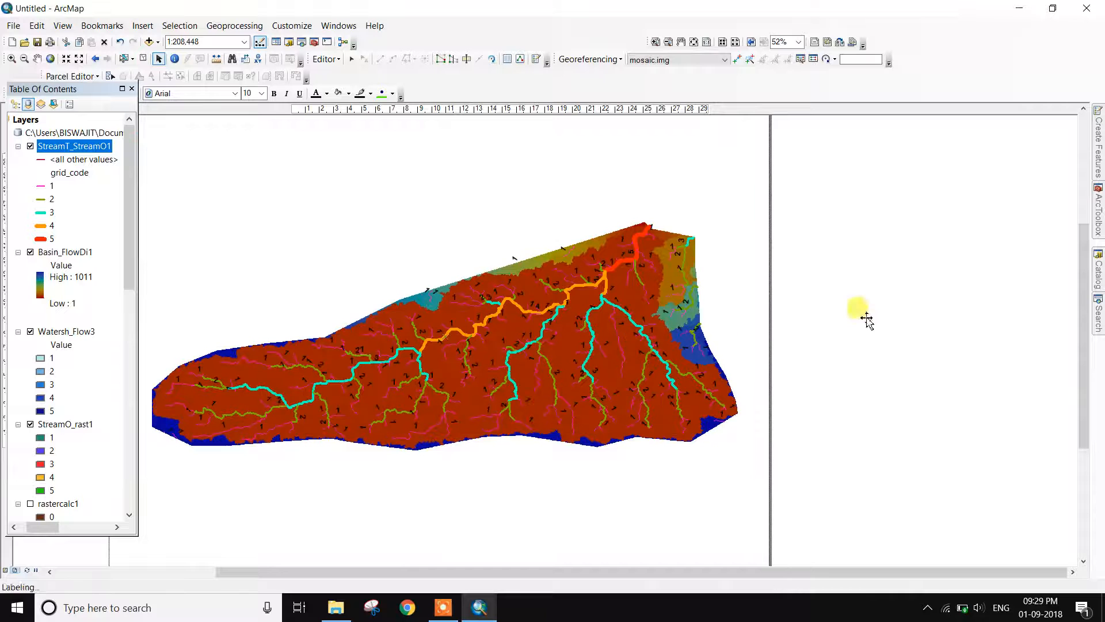
pyautogui.moveTo(610, 572); pyautogui.dragTo(562, 575)
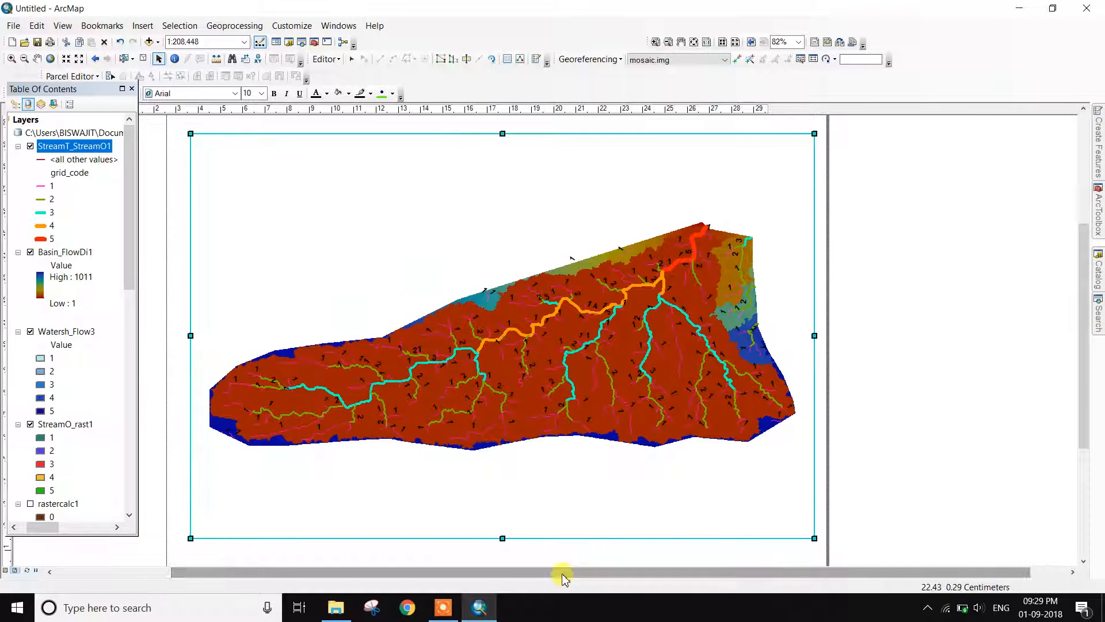
pyautogui.click(142, 25)
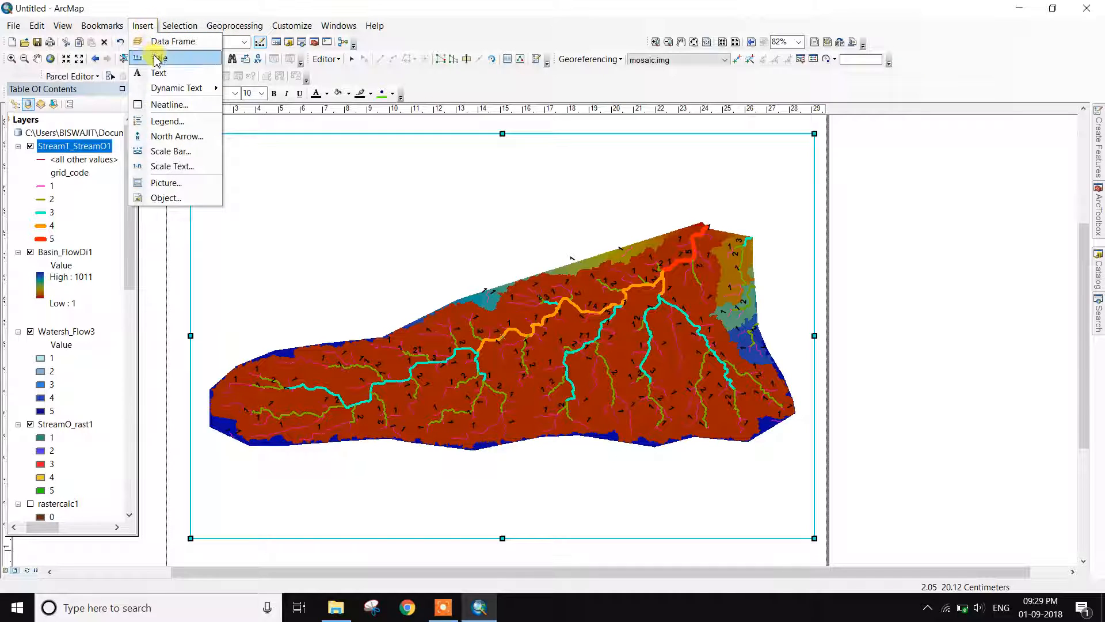
# Insert the title STREAM ORDERING and move it to the upper left of the map
pyautogui.click(154, 58)
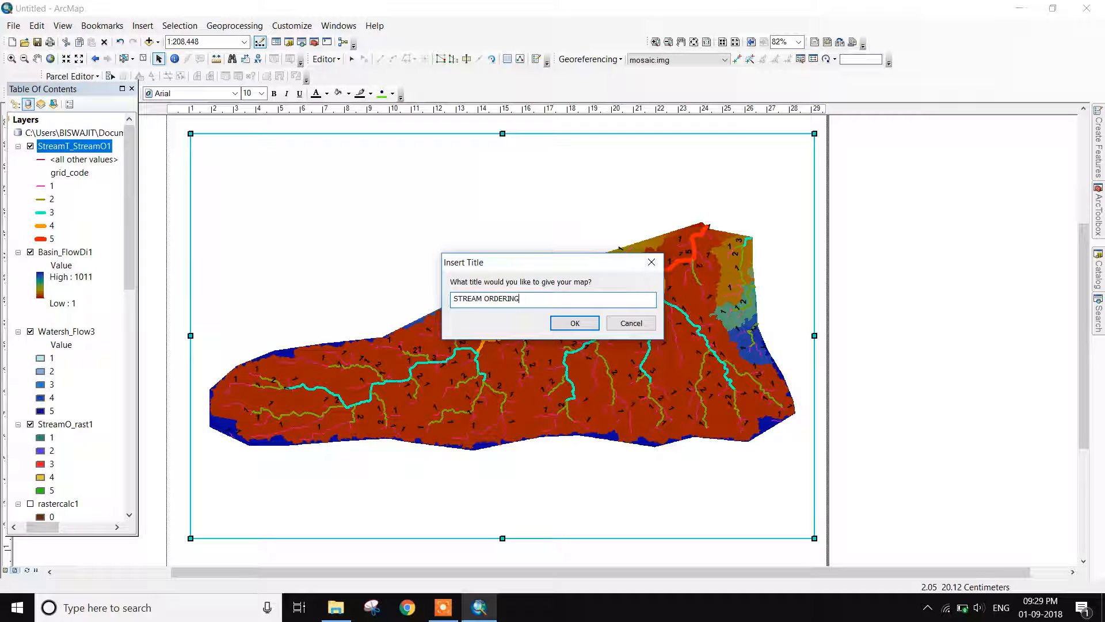
pyautogui.click(574, 323)
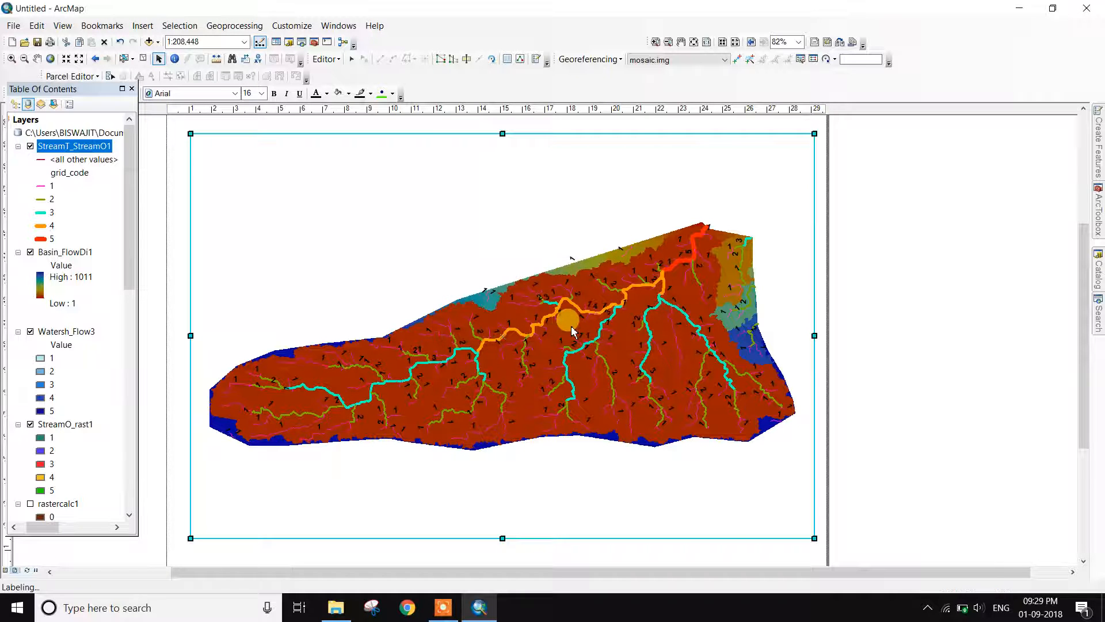
pyautogui.click(568, 213)
pyautogui.click(561, 178)
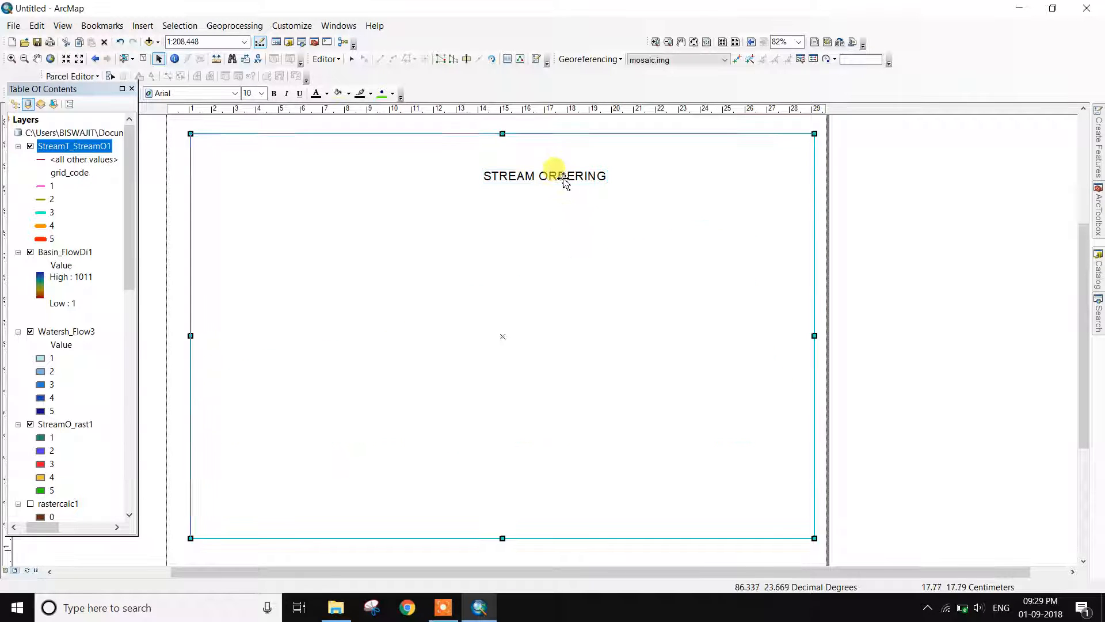
pyautogui.click(555, 172)
pyautogui.moveTo(556, 171); pyautogui.dragTo(501, 167)
pyautogui.click(444, 201)
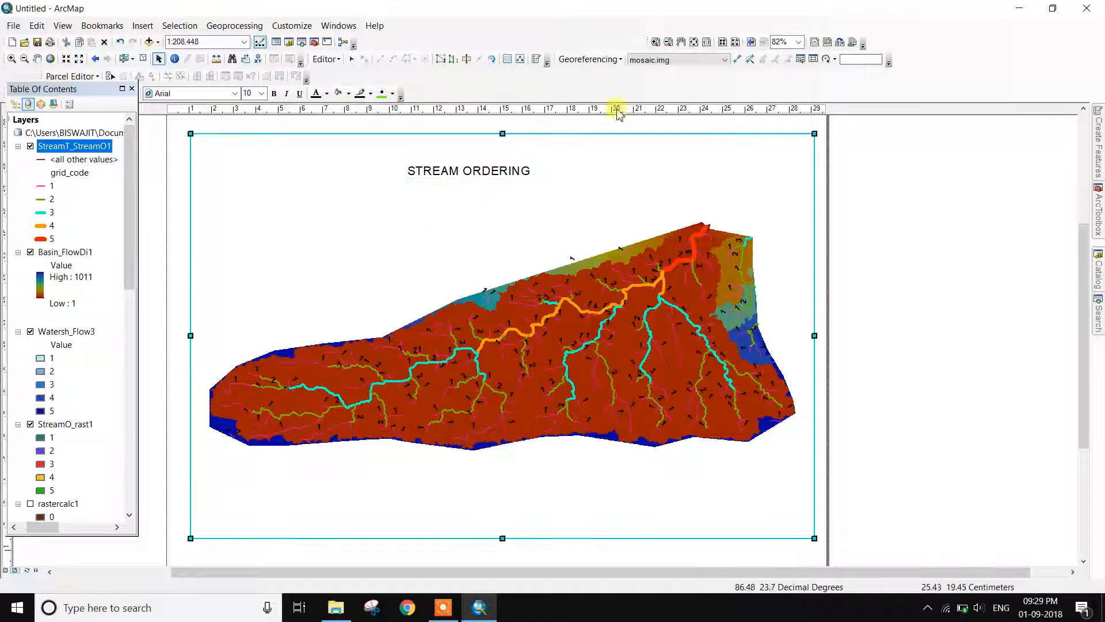
# Insert an ESRI North 8 compass-rose north arrow in the layout's top-right corner
pyautogui.click(143, 28)
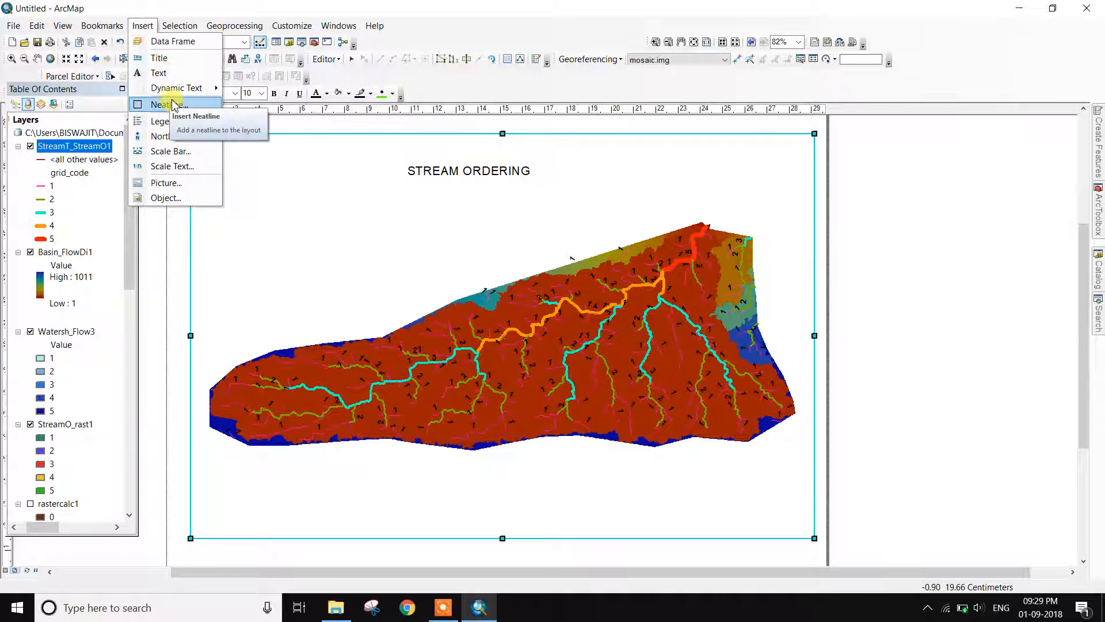
pyautogui.click(176, 137)
pyautogui.click(130, 246)
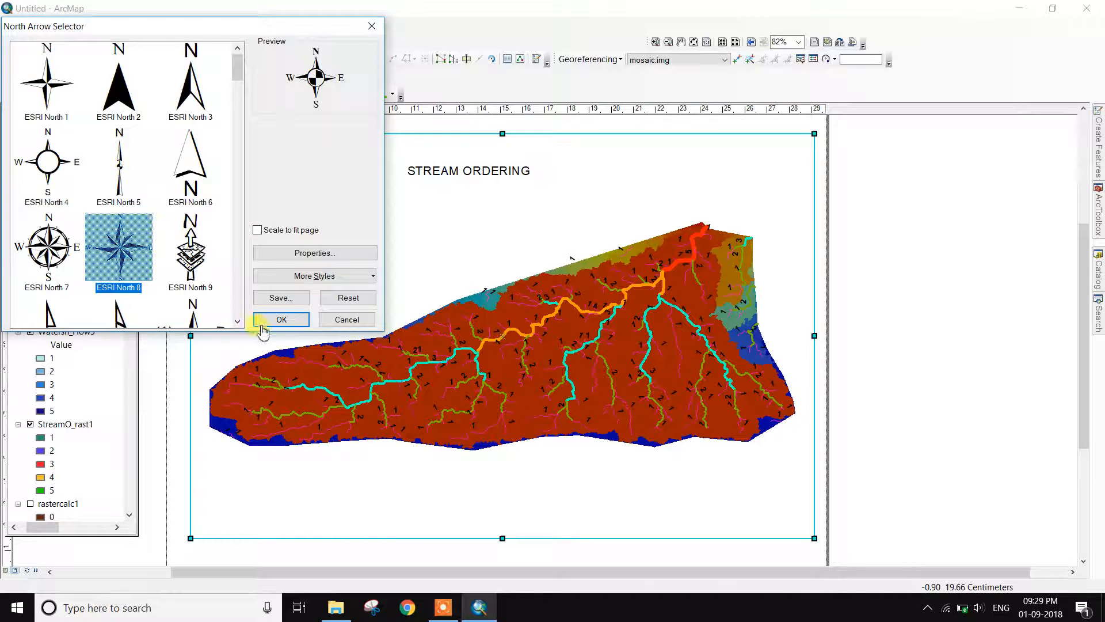
pyautogui.click(282, 319)
pyautogui.moveTo(428, 385); pyautogui.dragTo(786, 222)
pyautogui.click(880, 284)
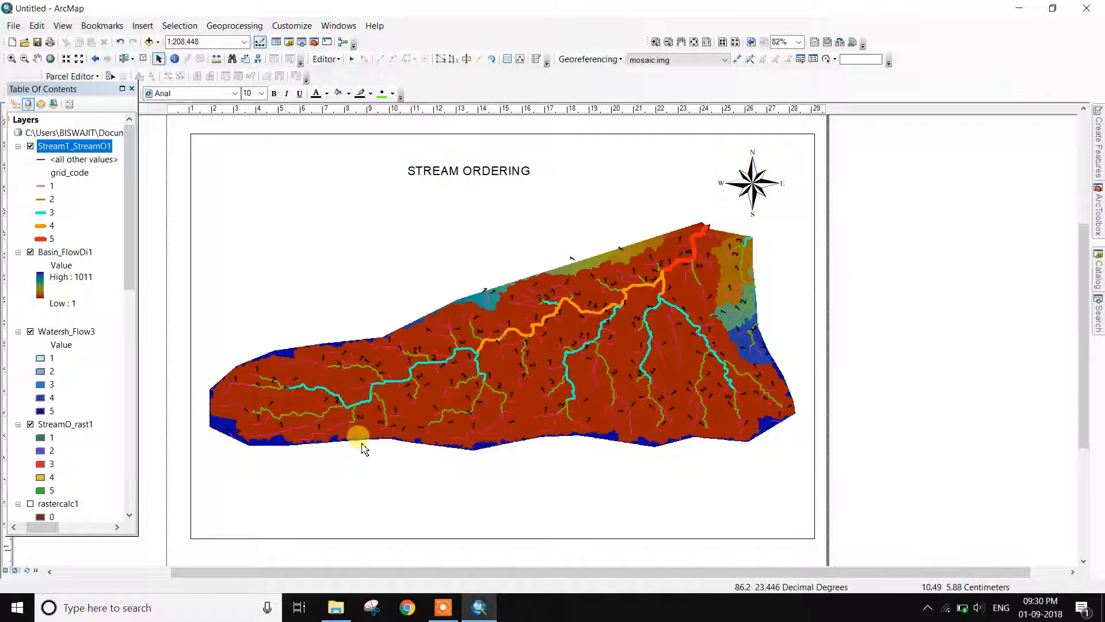
# Adjust the map frame's vertical position on the page
pyautogui.moveTo(502, 345); pyautogui.dragTo(505, 313)
pyautogui.moveTo(595, 322); pyautogui.dragTo(596, 342)
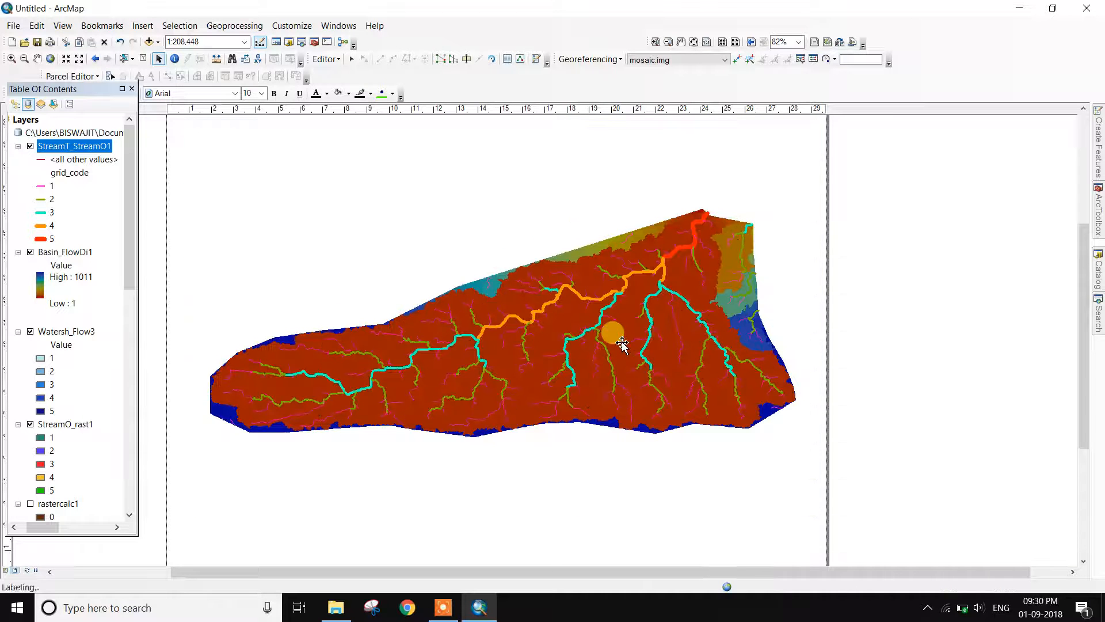
pyautogui.scroll(-3, 622, 344)
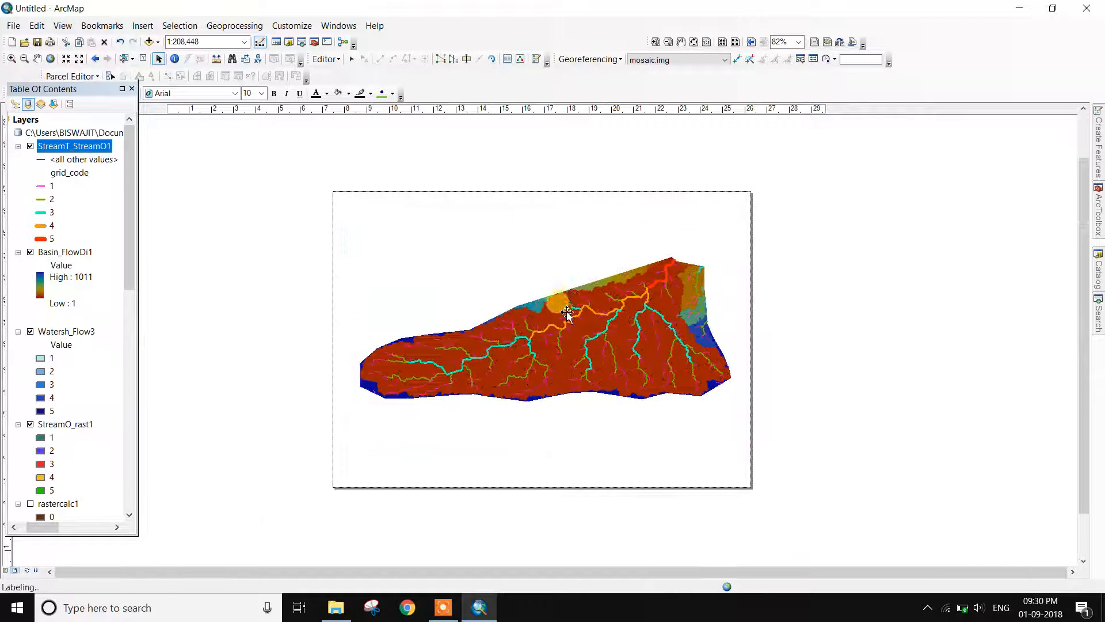
pyautogui.scroll(1, 593, 358)
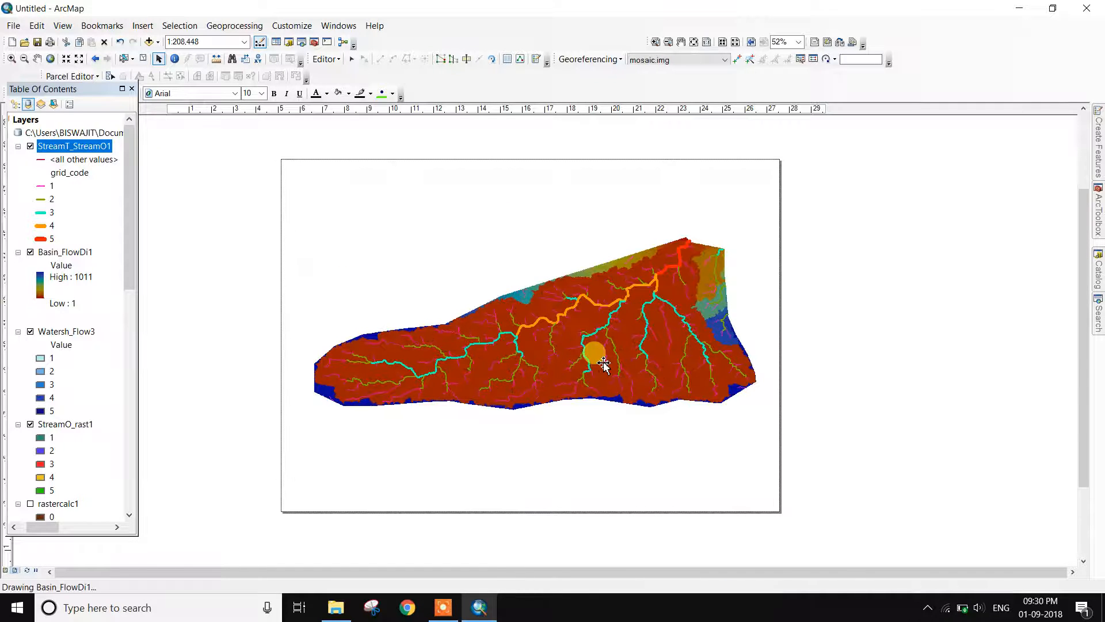
pyautogui.click(144, 26)
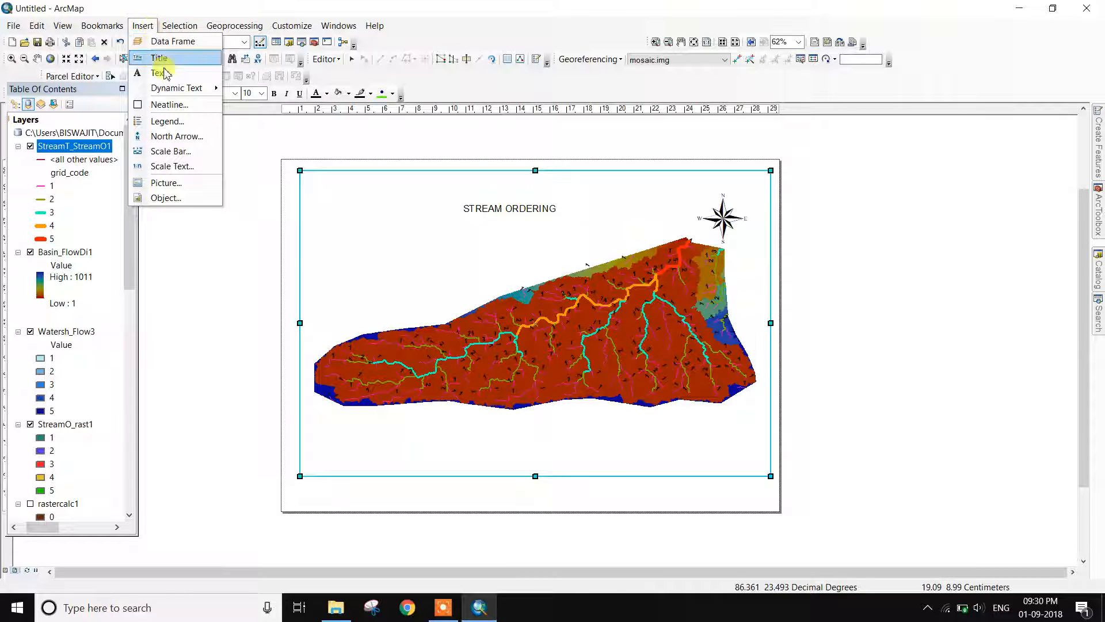
# Insert Alternating Scale Bar 1 with 2 subdivisions in Kilometers labelled KM, placed lower left
pyautogui.click(174, 150)
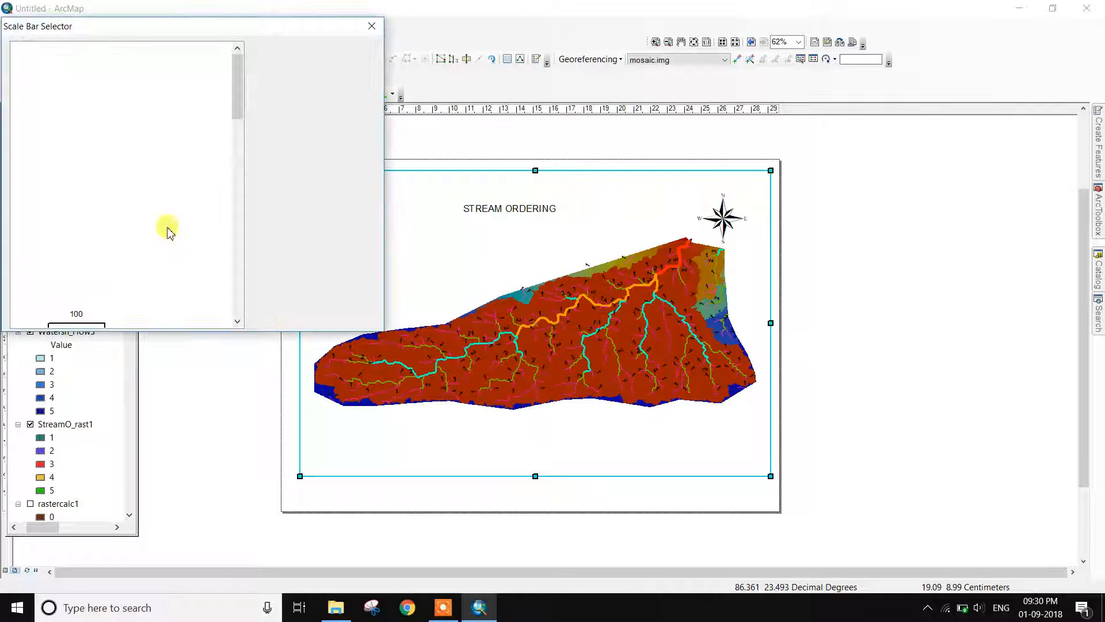
pyautogui.click(107, 242)
pyautogui.click(327, 253)
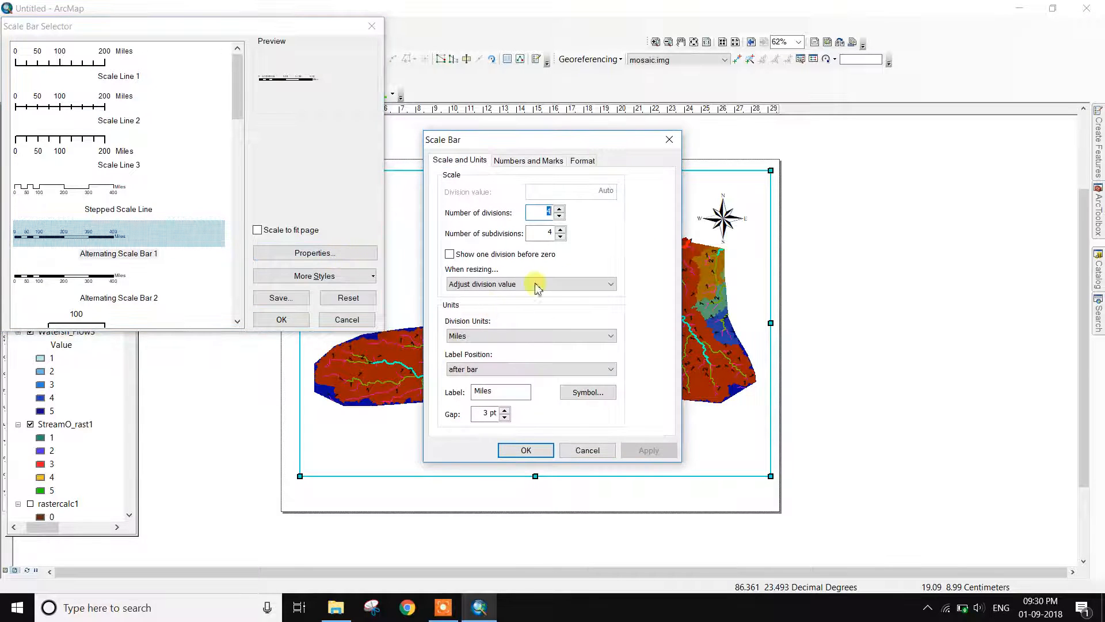
pyautogui.doubleClick(550, 232)
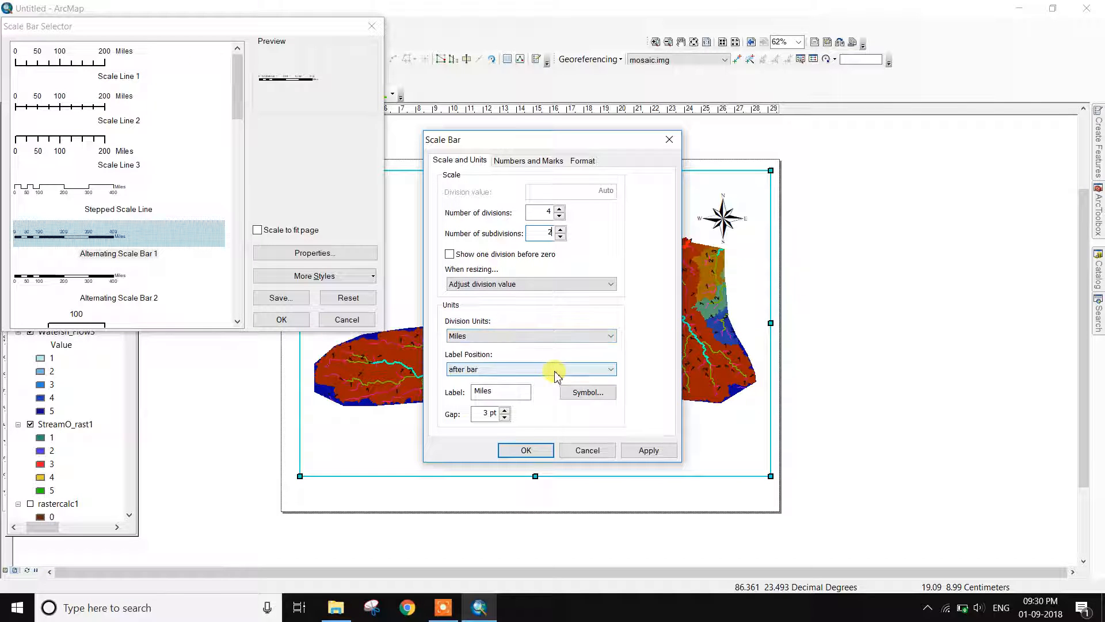
pyautogui.click(541, 341)
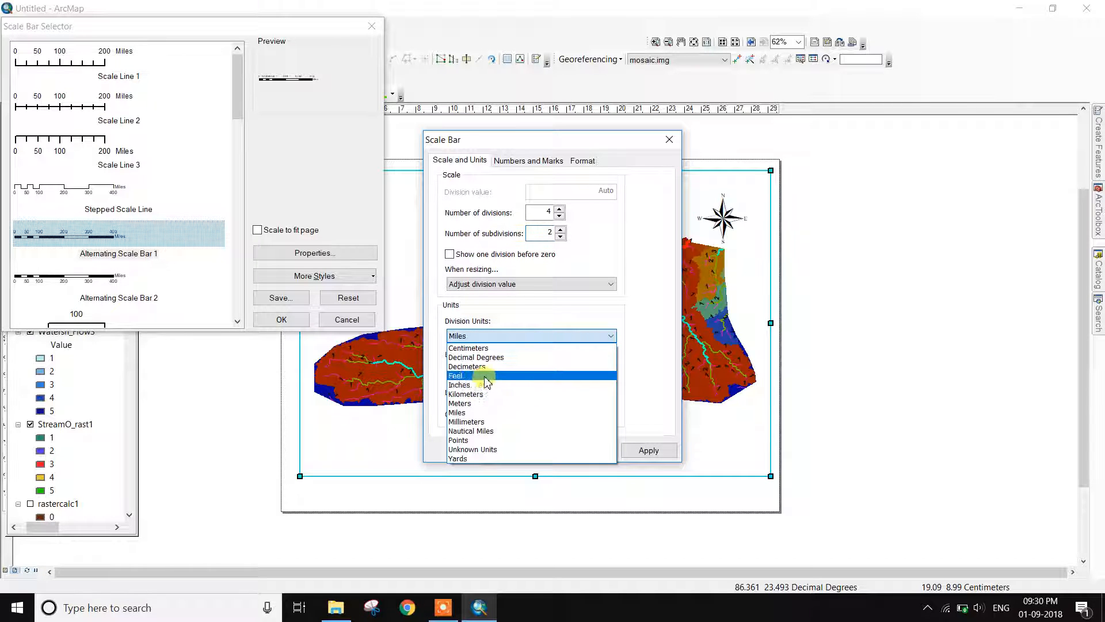
pyautogui.click(489, 410)
pyautogui.doubleClick(521, 393)
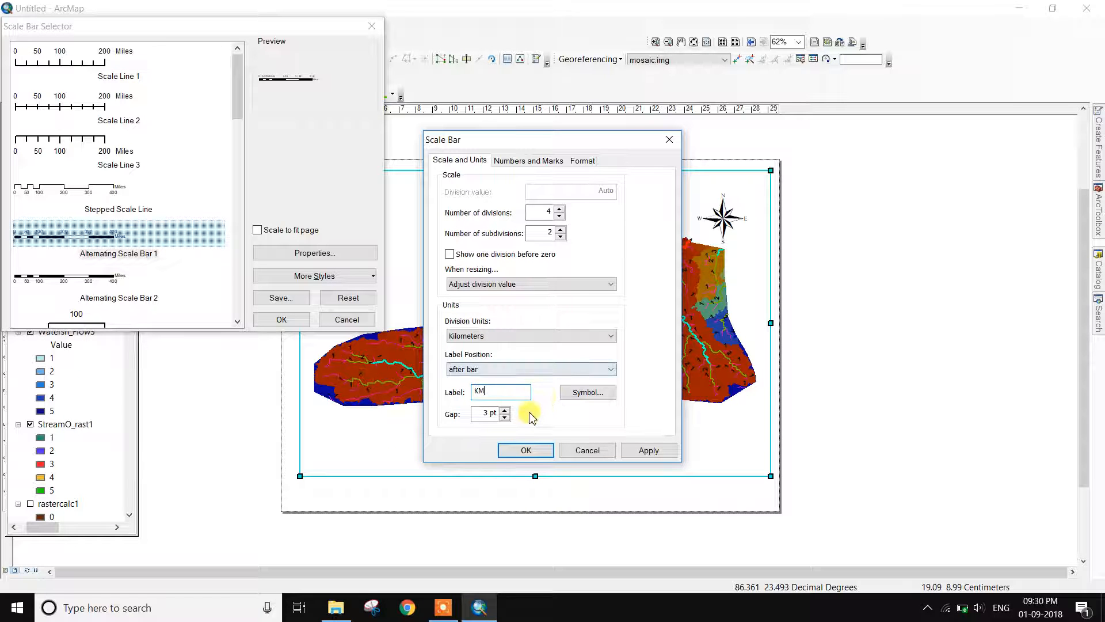
pyautogui.click(514, 452)
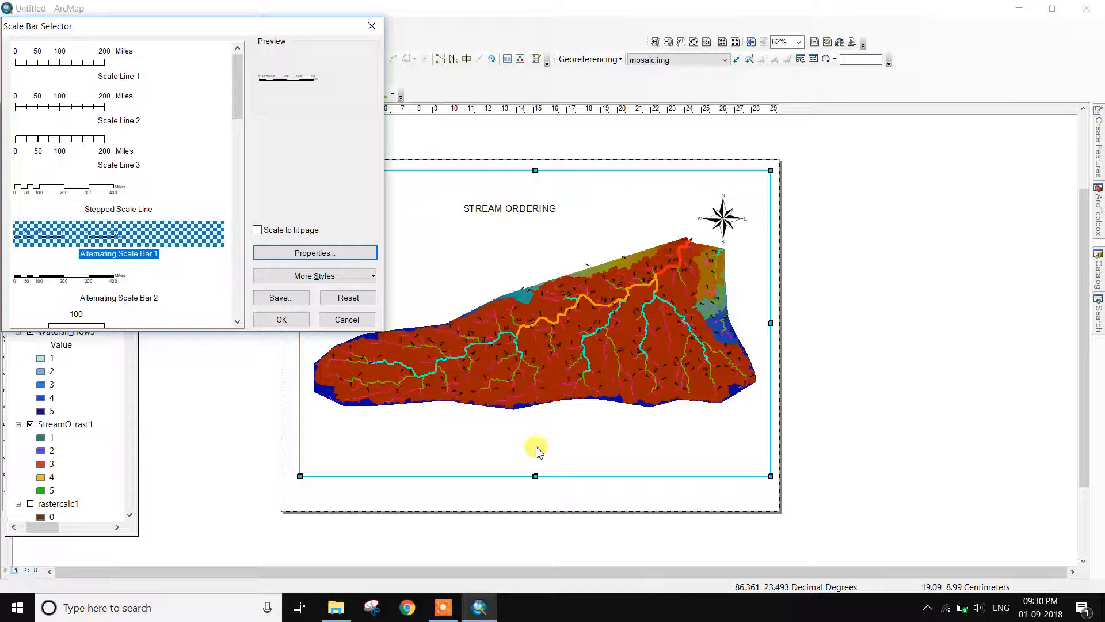
pyautogui.click(281, 319)
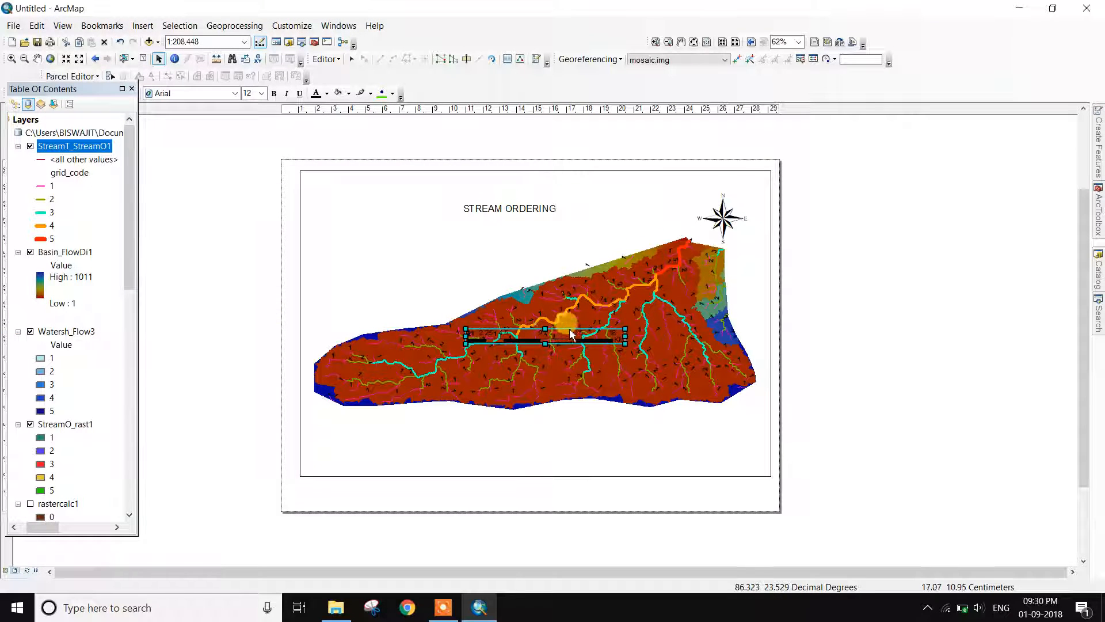
pyautogui.moveTo(573, 344); pyautogui.dragTo(438, 454)
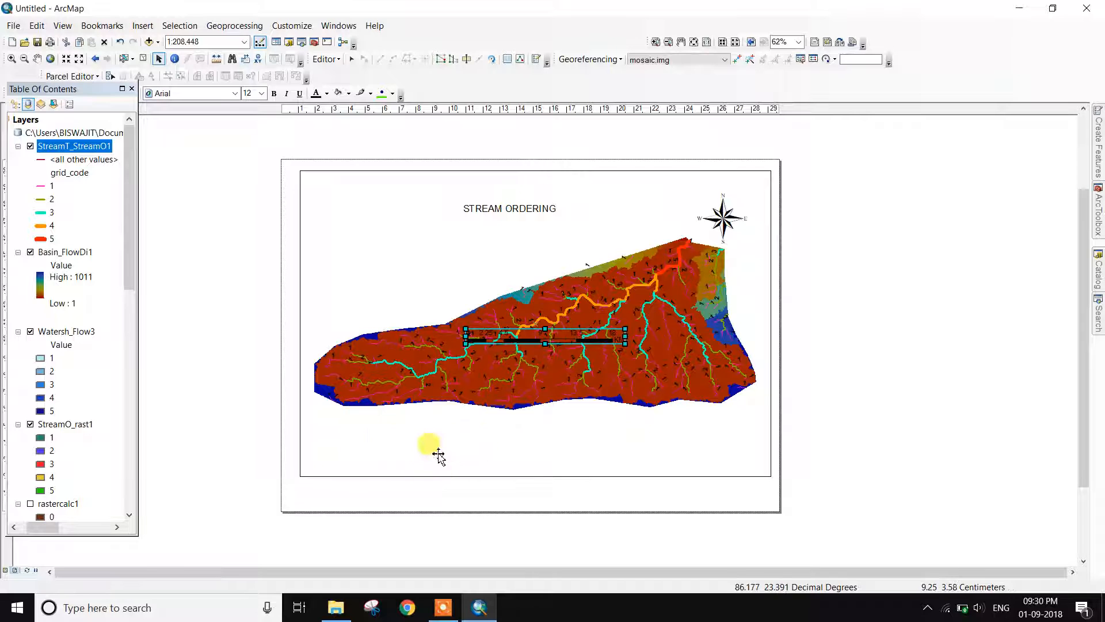
pyautogui.click(495, 524)
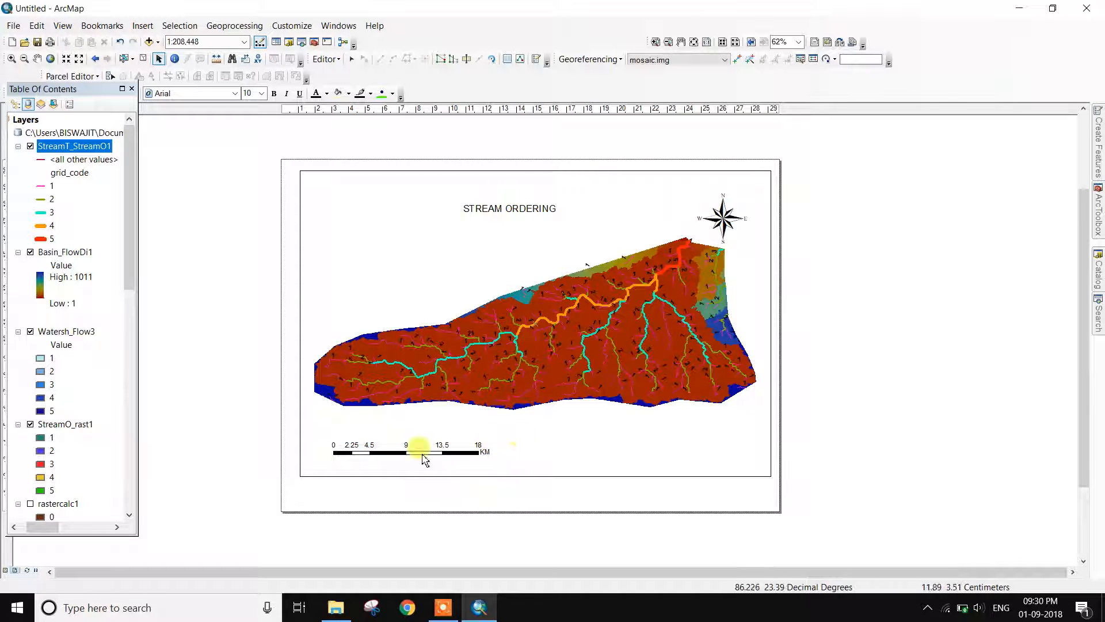
pyautogui.click(147, 30)
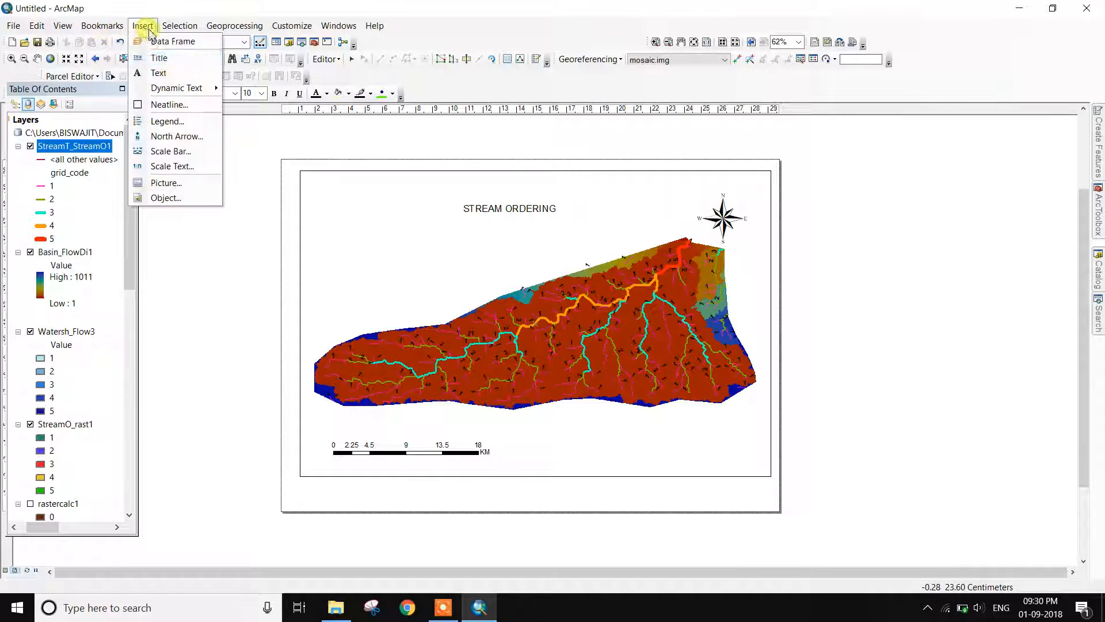
# Start a legend and remove StreamO_rast1, Watersh_Flow3 and Basin_FlowDi1 from its items
pyautogui.click(173, 122)
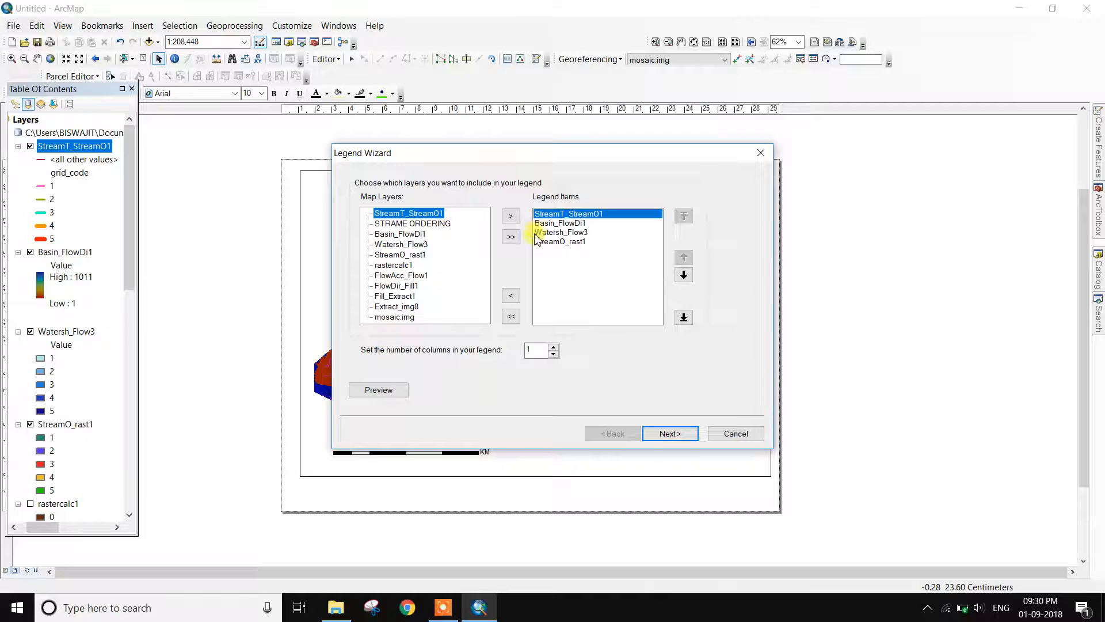
pyautogui.click(558, 243)
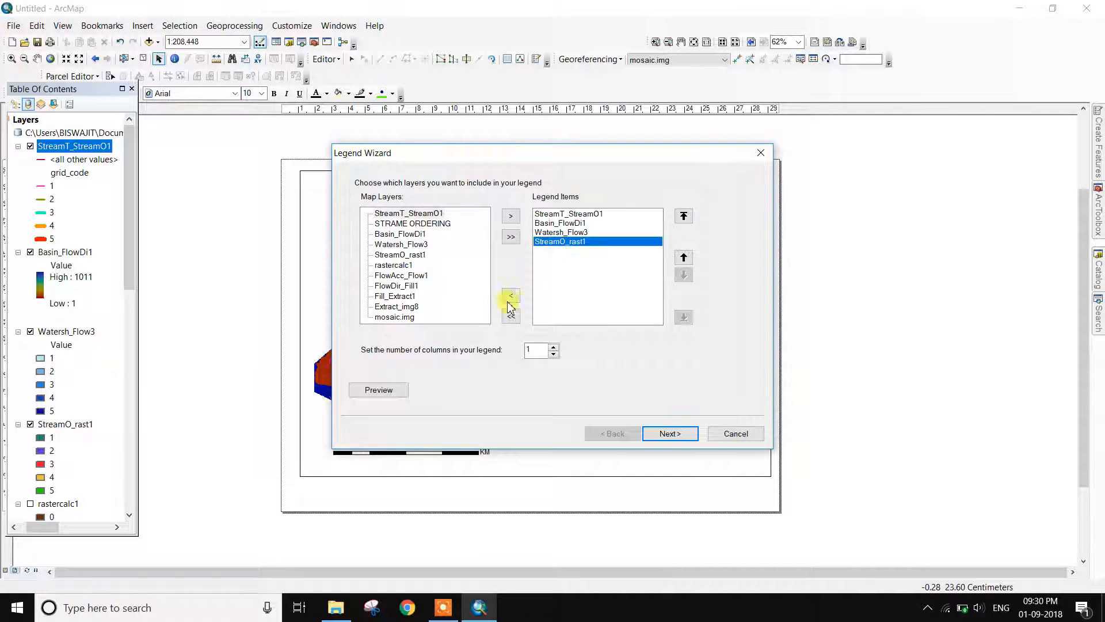
pyautogui.click(505, 298)
pyautogui.click(561, 232)
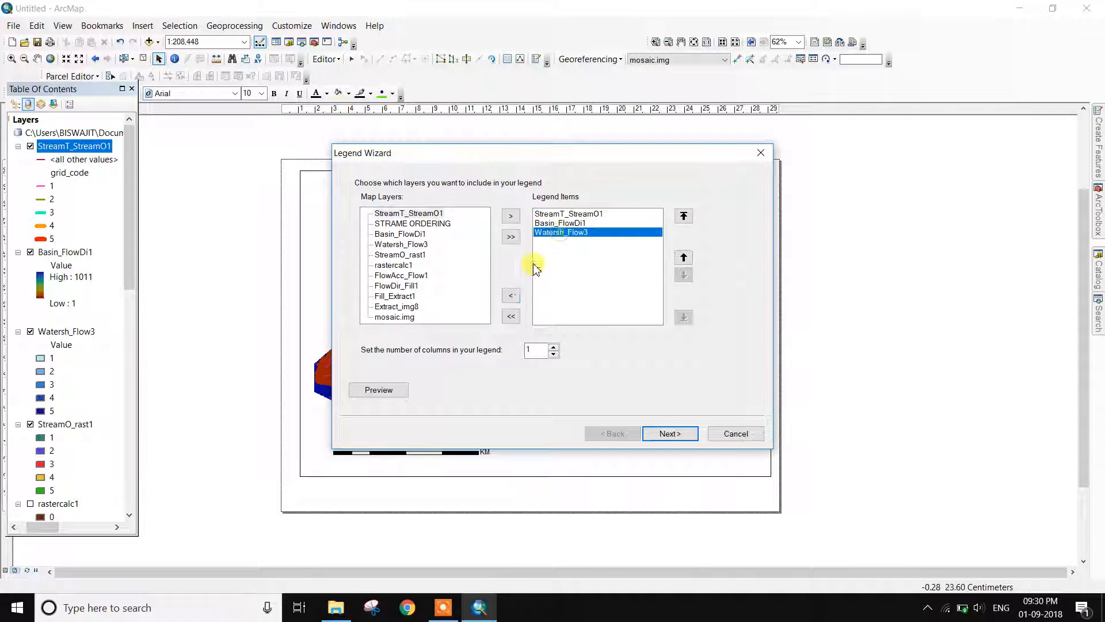
pyautogui.click(505, 298)
pyautogui.click(555, 223)
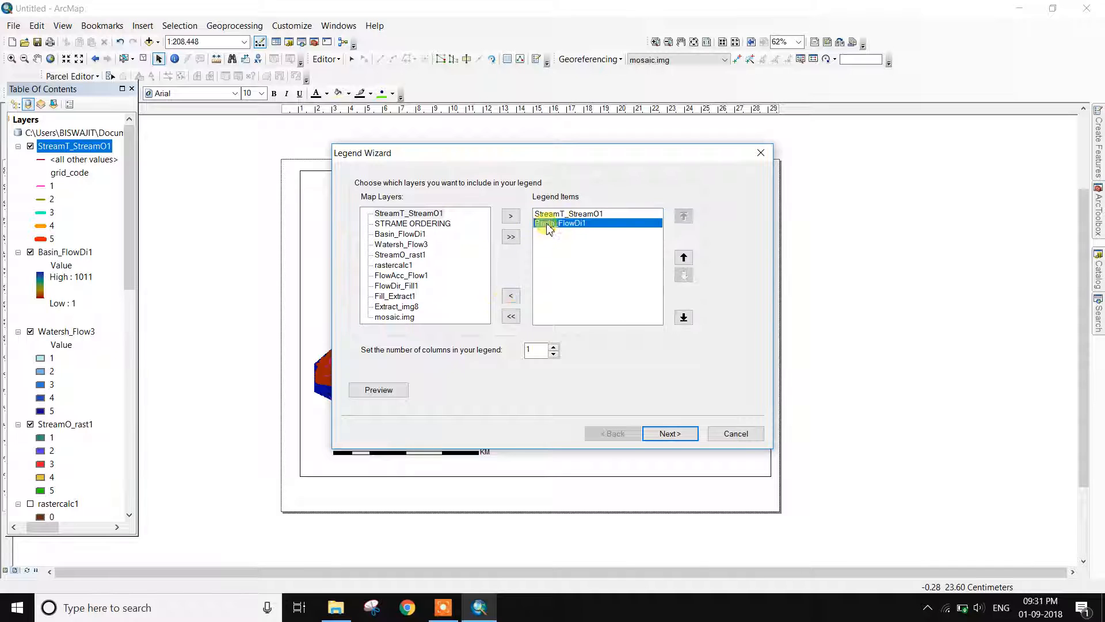
pyautogui.click(510, 296)
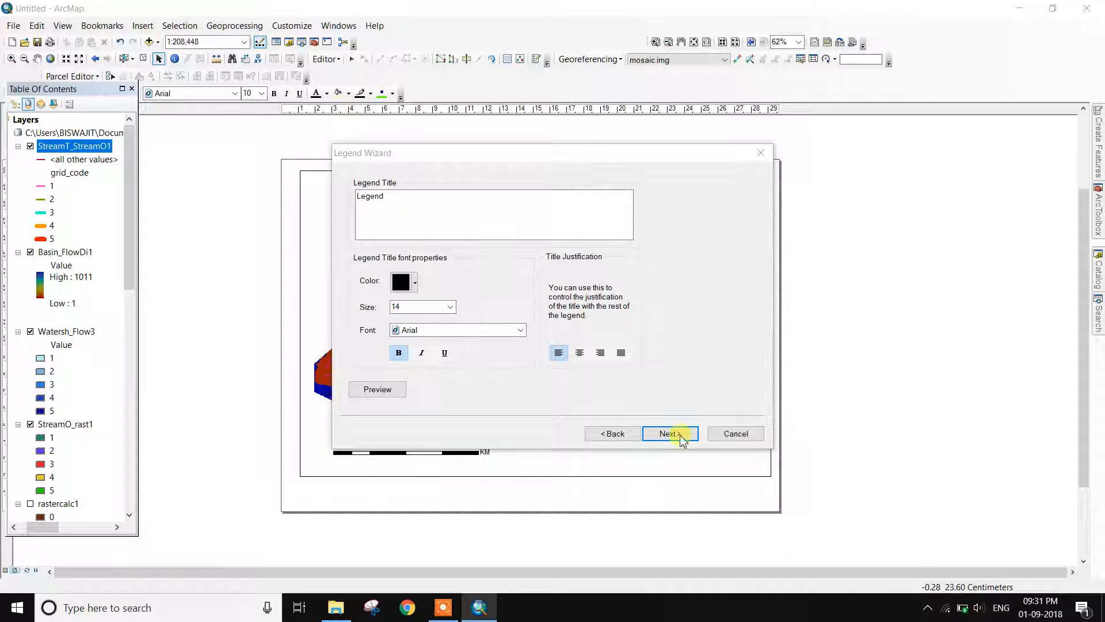
# Set the legend title size to 20 and give it a line border with sand background
pyautogui.click(450, 307)
pyautogui.click(420, 345)
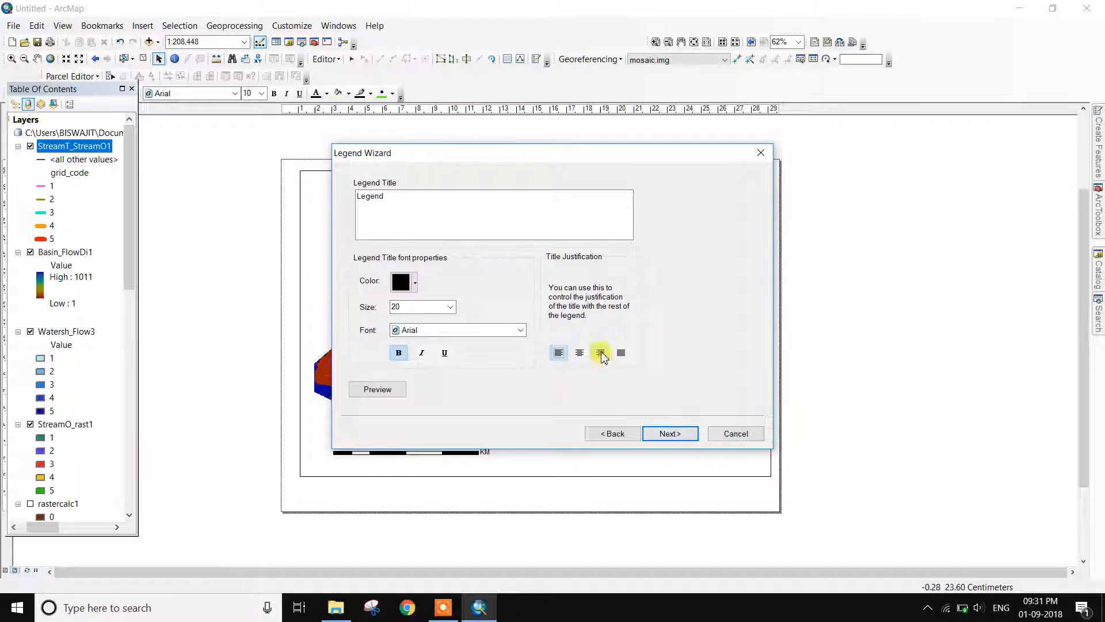
pyautogui.click(670, 434)
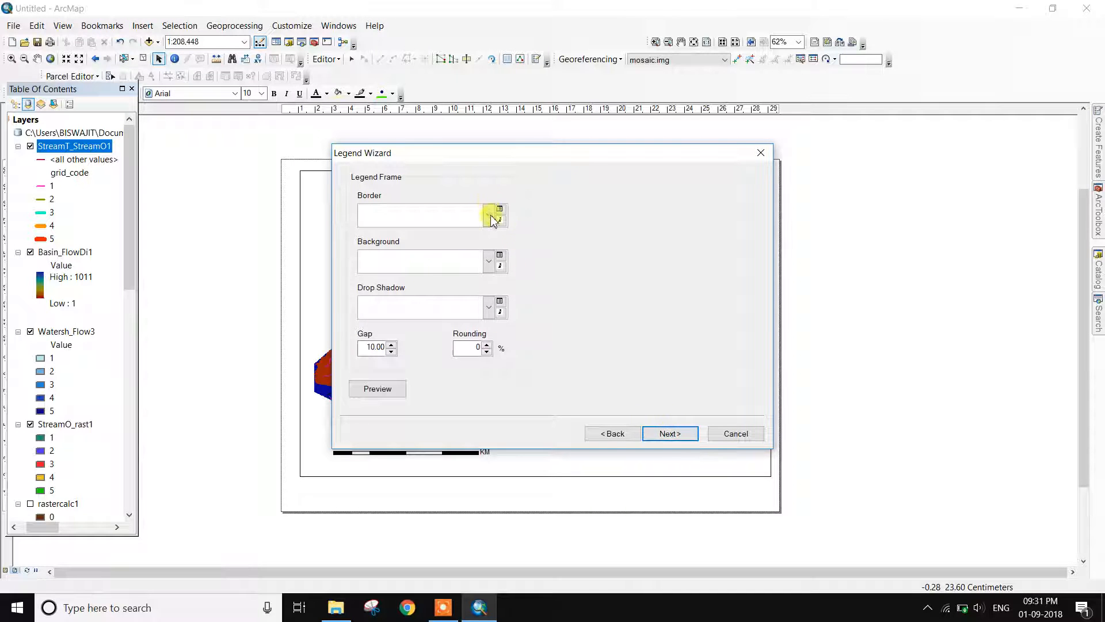
pyautogui.click(489, 216)
pyautogui.click(411, 262)
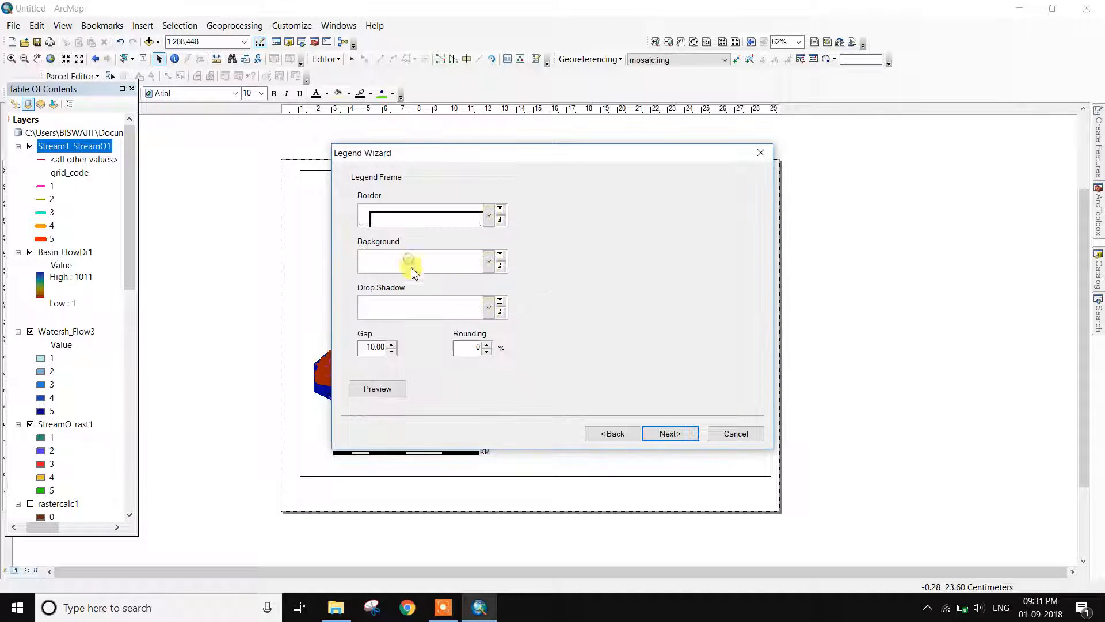
pyautogui.click(500, 256)
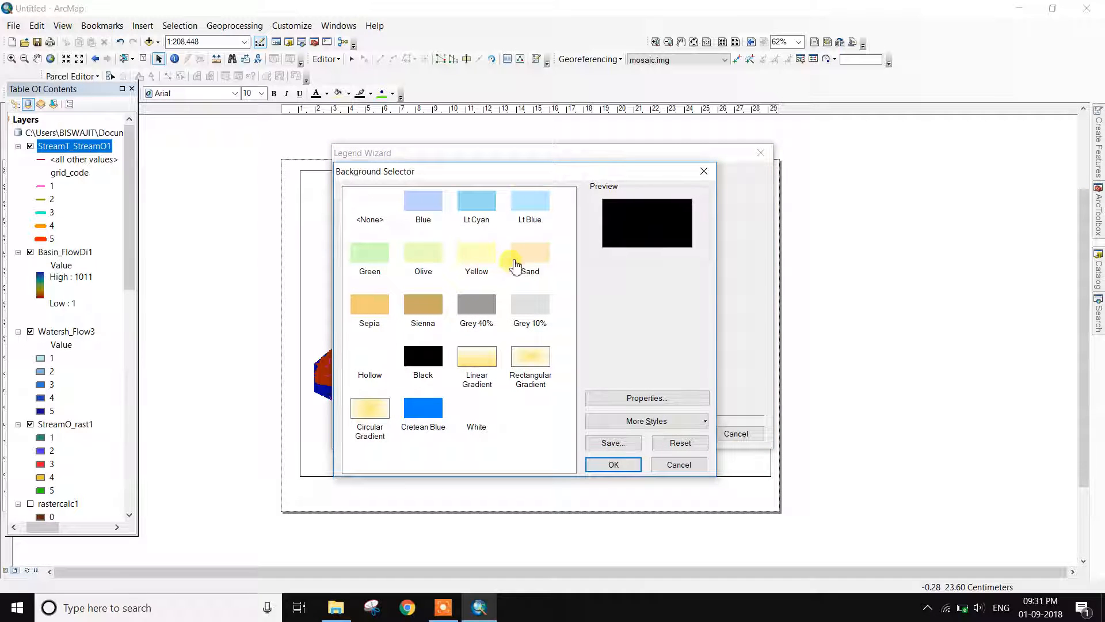
pyautogui.click(515, 264)
pyautogui.click(611, 463)
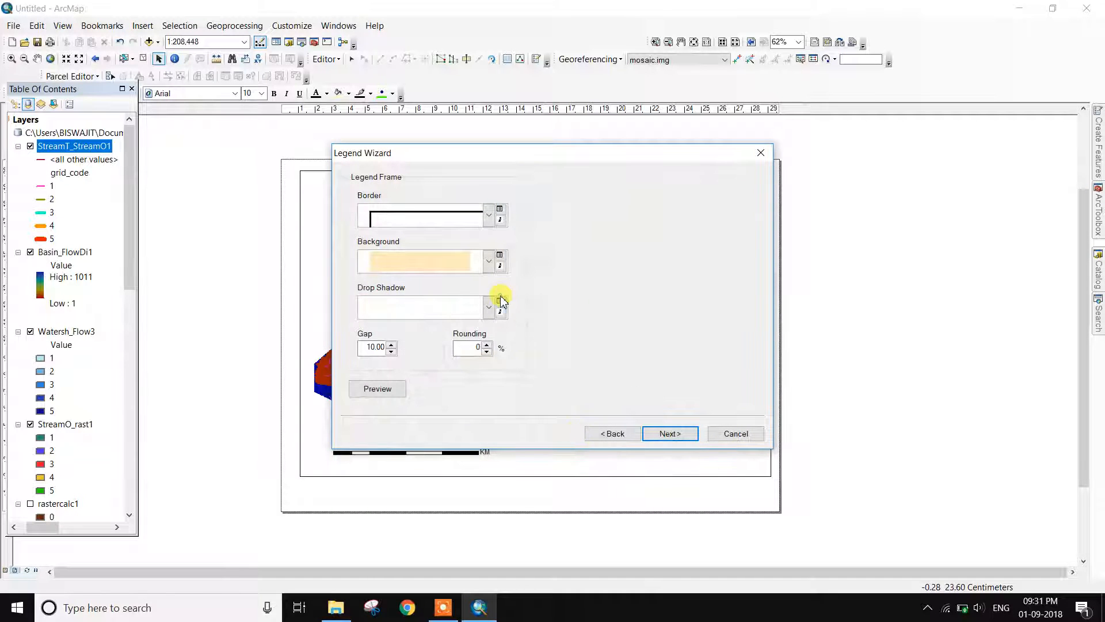
# Add a green Leaf drop shadow, finish the legend and move it to the lower right
pyautogui.click(488, 308)
pyautogui.click(456, 367)
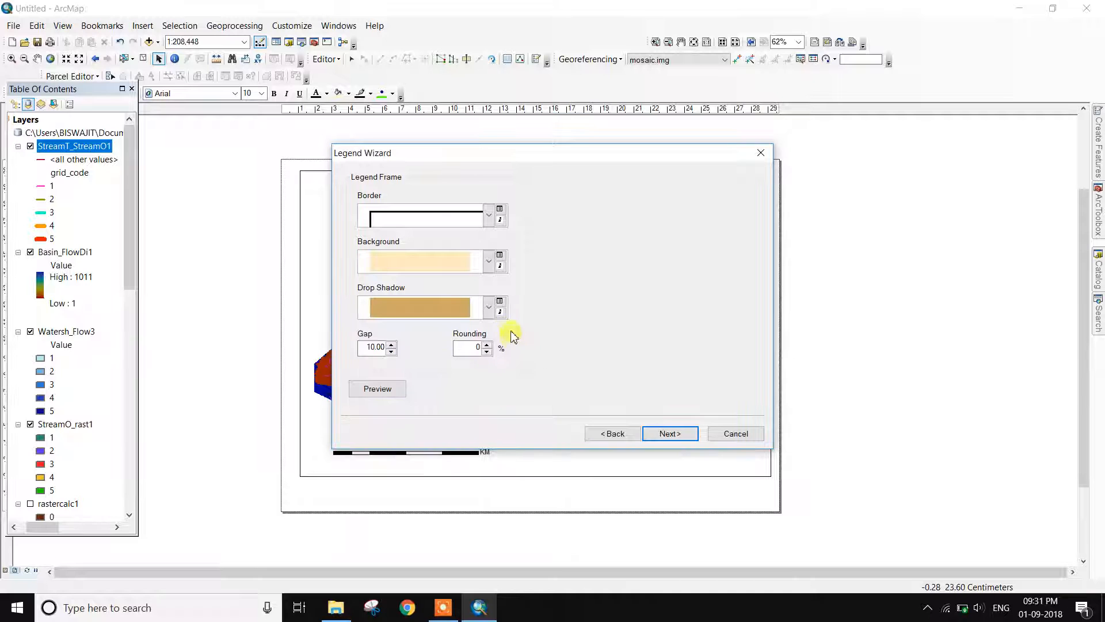
pyautogui.click(500, 302)
pyautogui.click(373, 329)
pyautogui.click(614, 464)
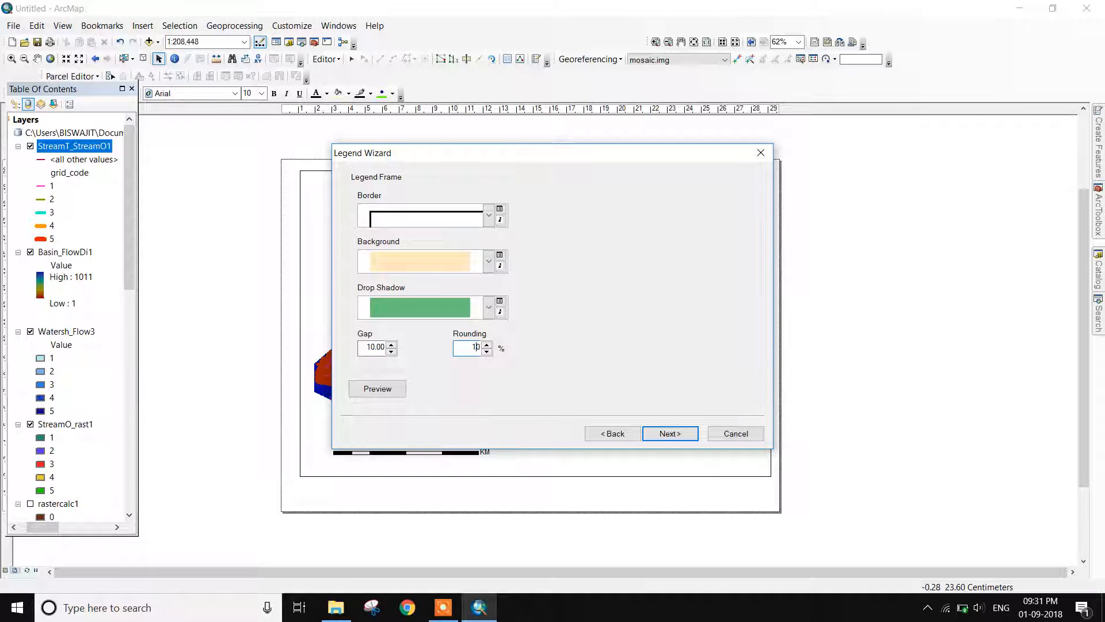
pyautogui.click(661, 435)
pyautogui.click(666, 436)
pyautogui.click(667, 434)
pyautogui.moveTo(472, 357); pyautogui.dragTo(632, 352)
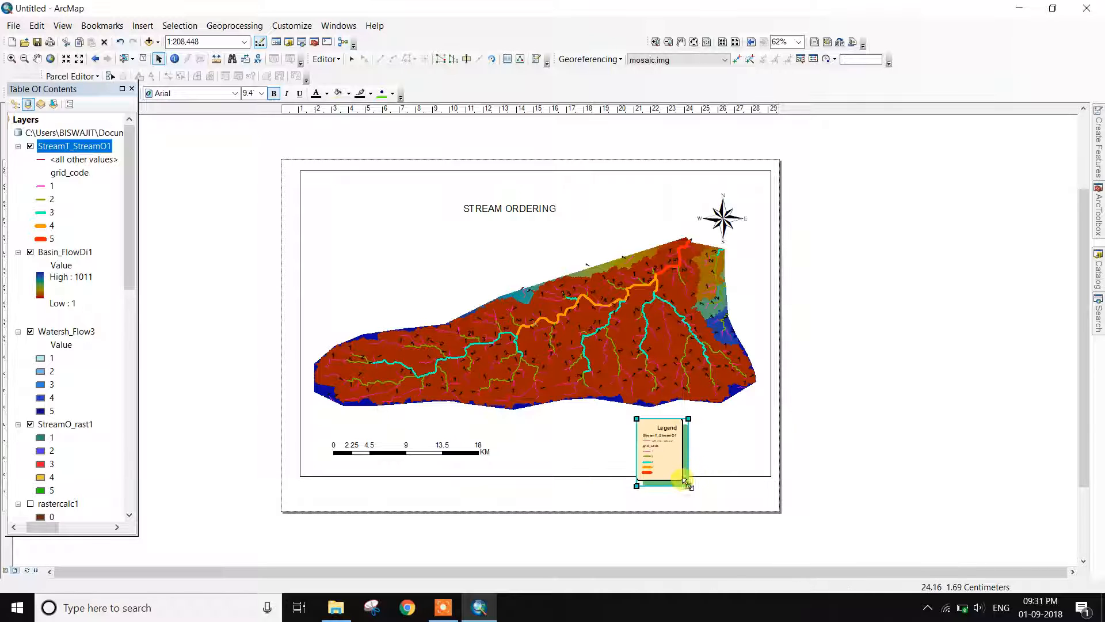
# Extend the data frame's bottom edge downward on the layout page
pyautogui.scroll(4, 706, 491)
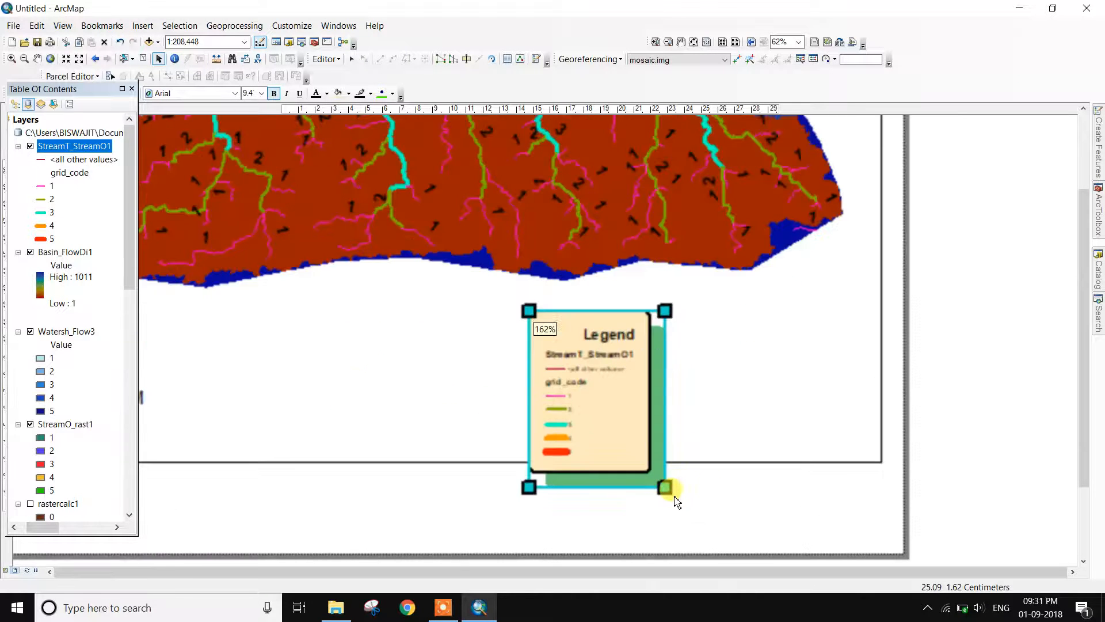
pyautogui.click(711, 475)
pyautogui.click(709, 463)
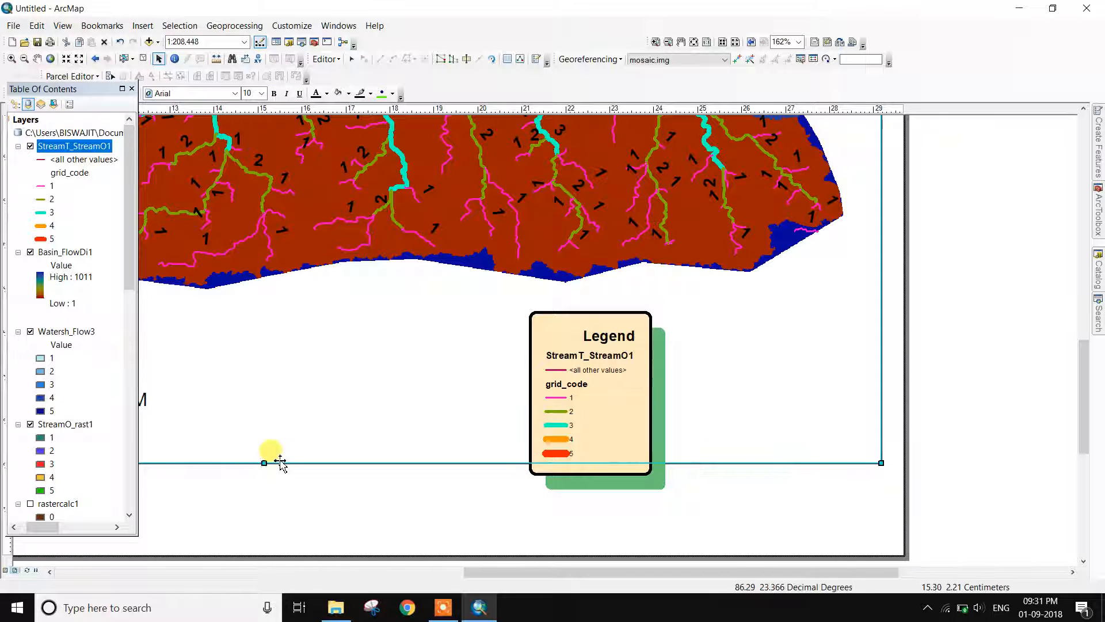
pyautogui.moveTo(262, 490); pyautogui.dragTo(260, 521)
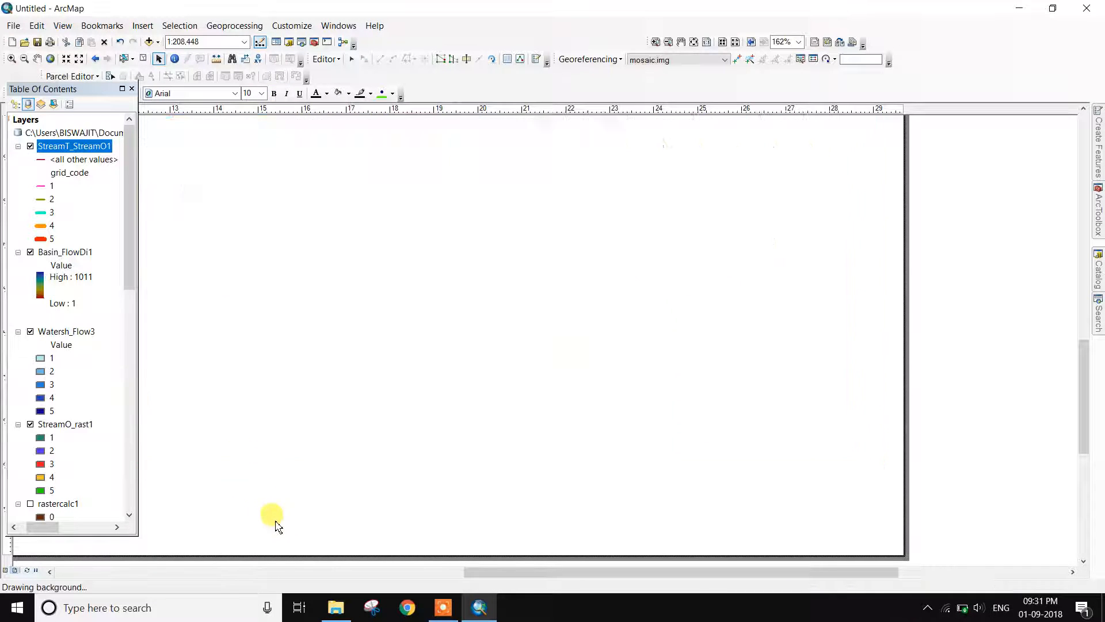
# Enlarge the legend from its corner and shift it further to the lower right
pyautogui.click(602, 440)
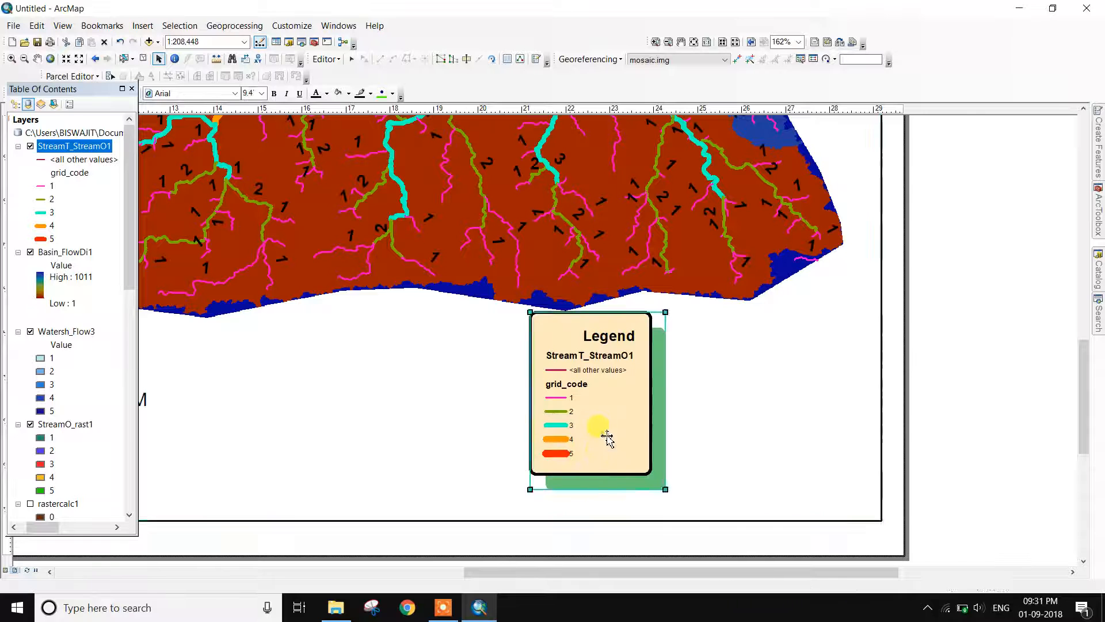
pyautogui.moveTo(665, 490); pyautogui.dragTo(672, 497)
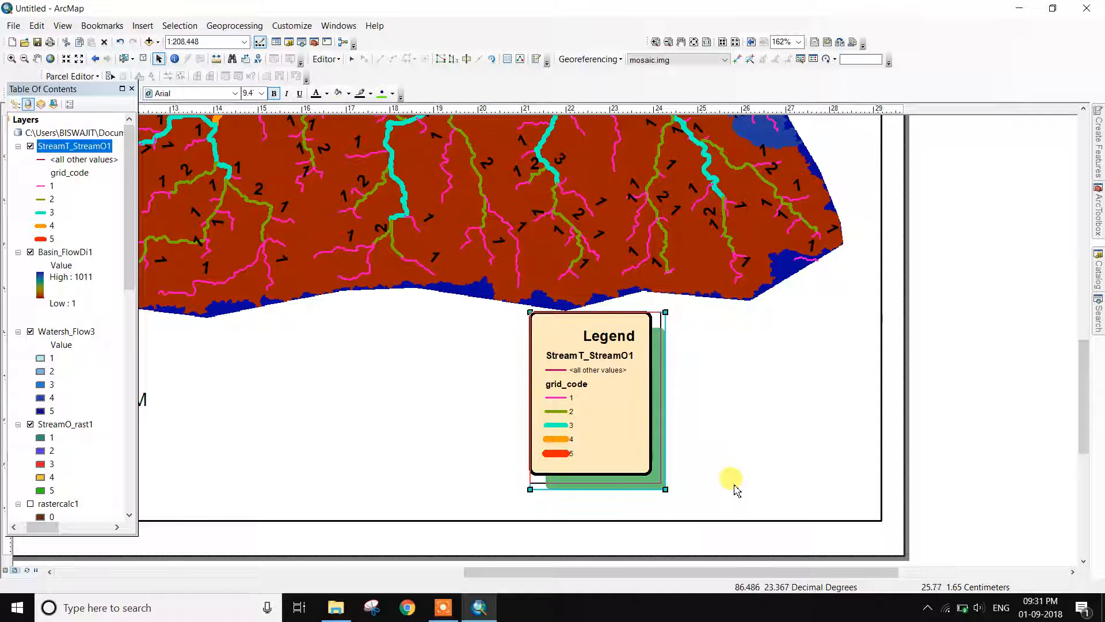
pyautogui.moveTo(617, 417); pyautogui.dragTo(707, 422)
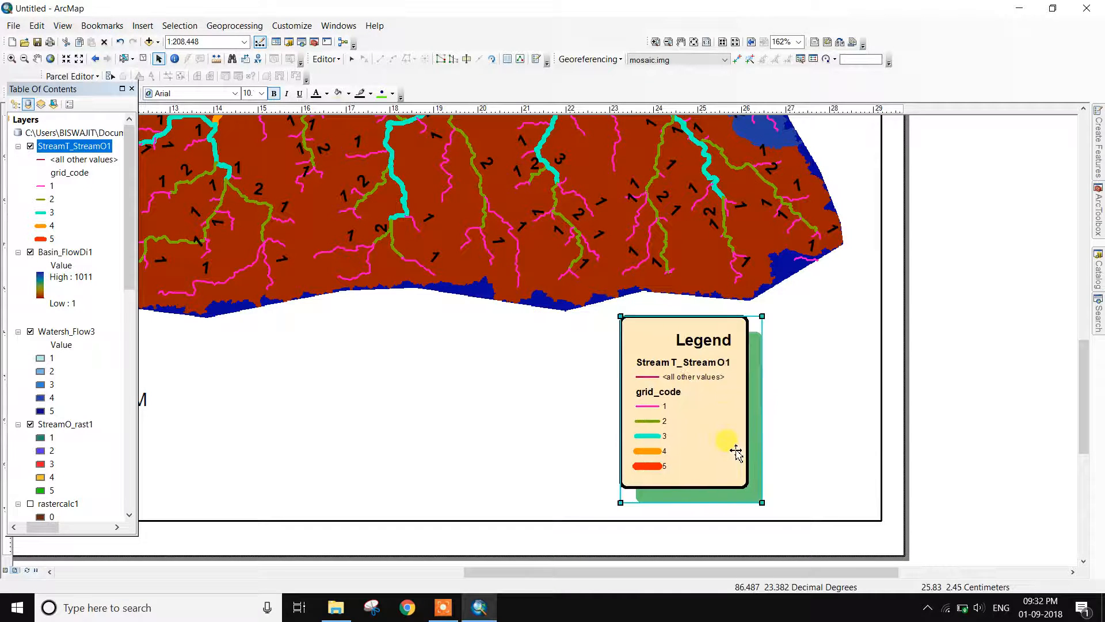
pyautogui.moveTo(761, 498); pyautogui.dragTo(773, 520)
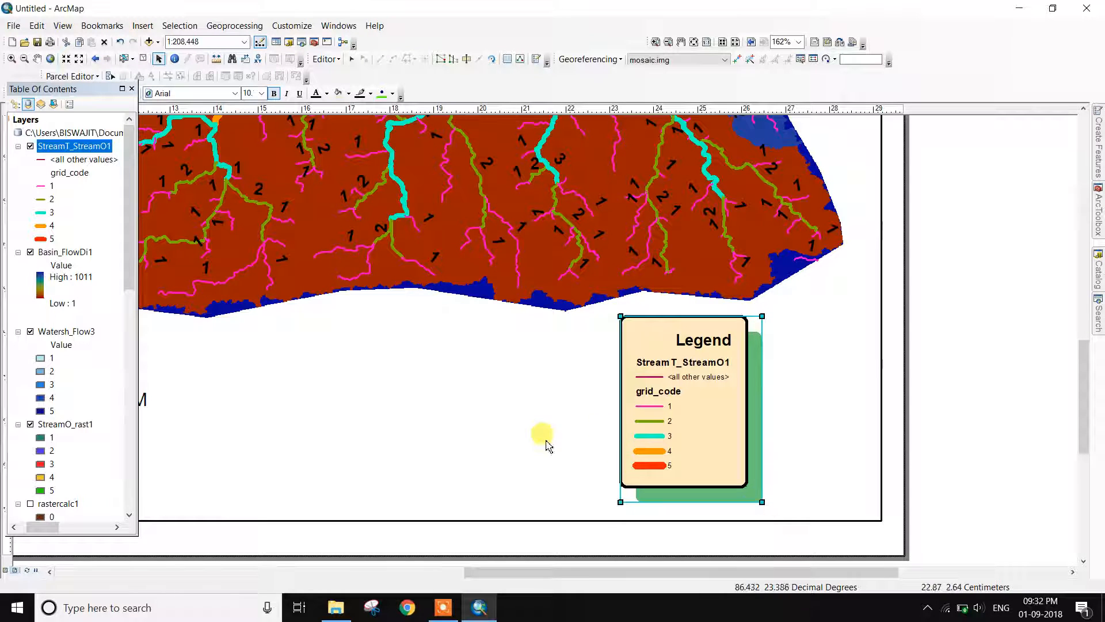
# Zoom the layout in and out to inspect the title, north arrow, scale bar and legend
pyautogui.rightClick(448, 378)
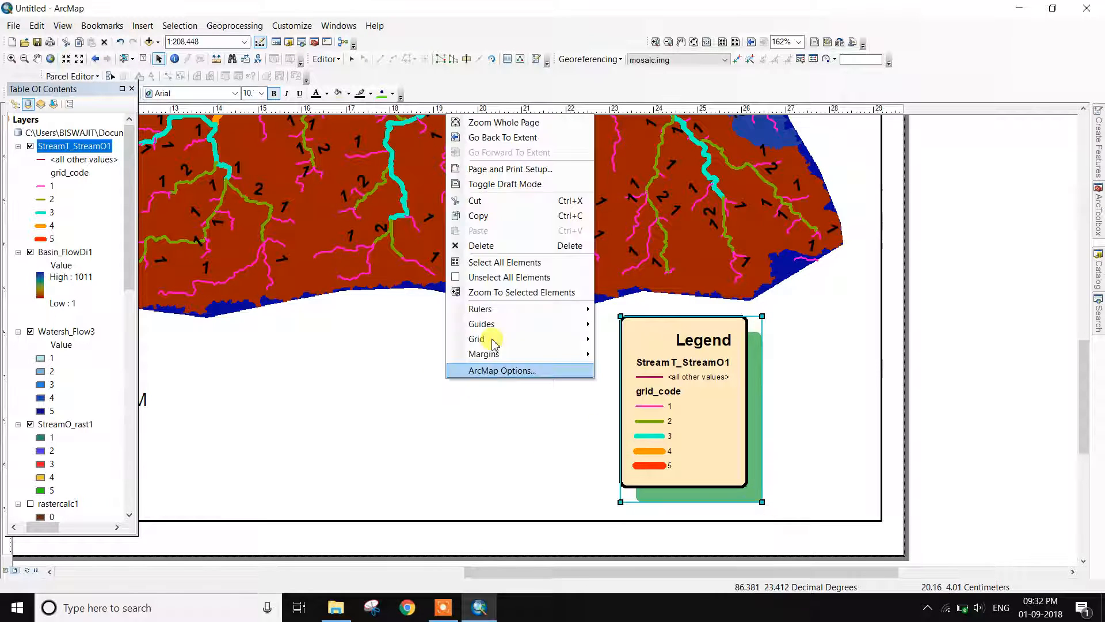
pyautogui.click(396, 422)
pyautogui.scroll(-5, 396, 421)
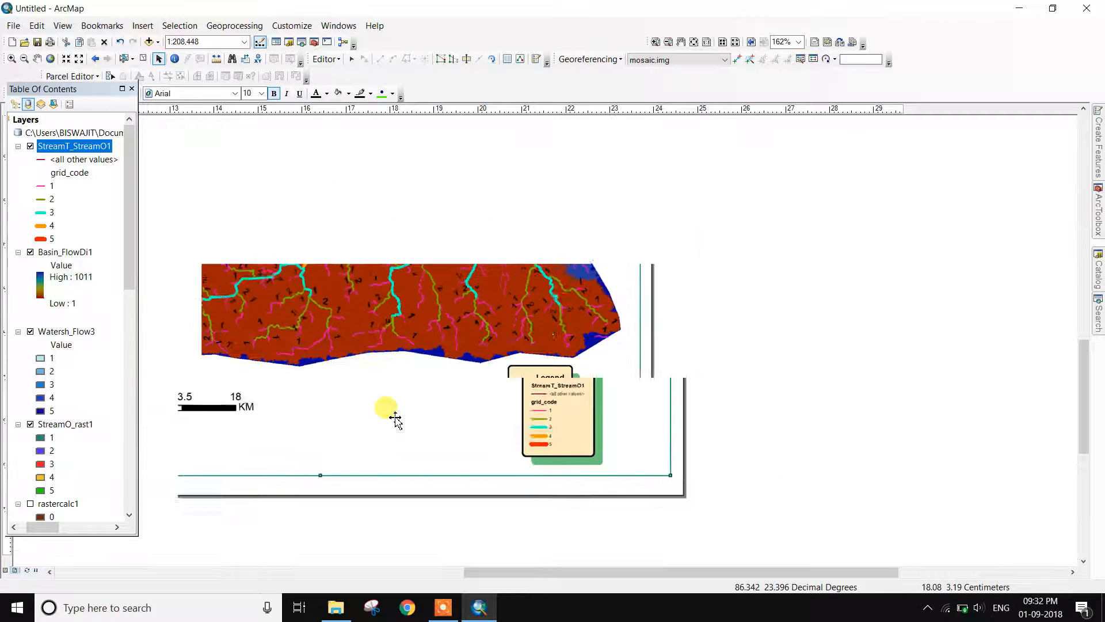
pyautogui.scroll(3, 395, 419)
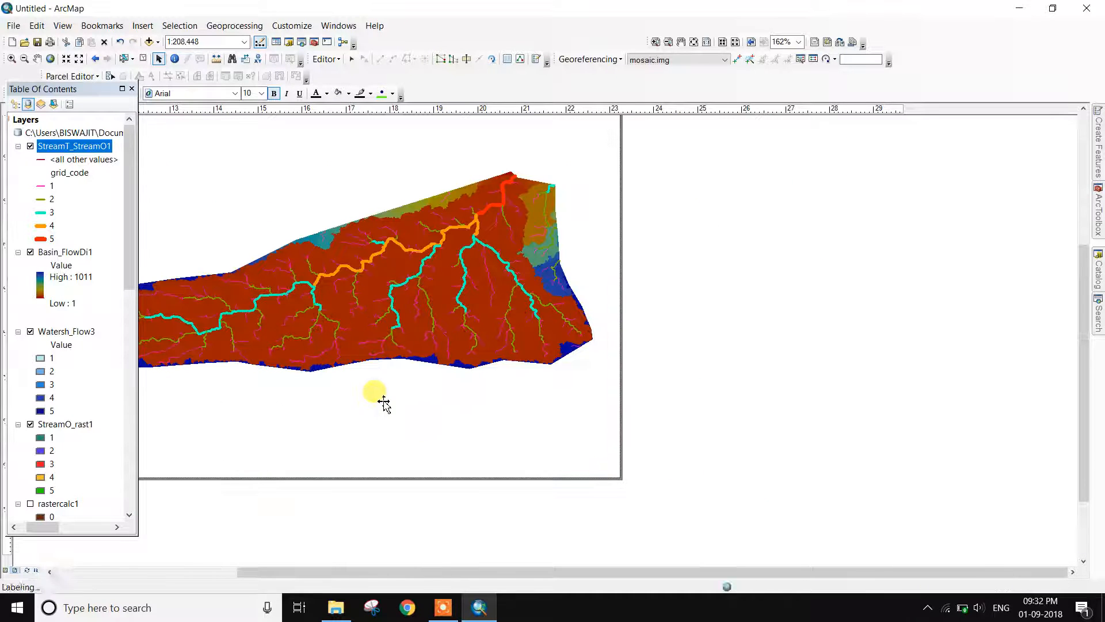
pyautogui.scroll(-3, 384, 402)
pyautogui.scroll(3, 388, 410)
pyautogui.scroll(-2, 400, 408)
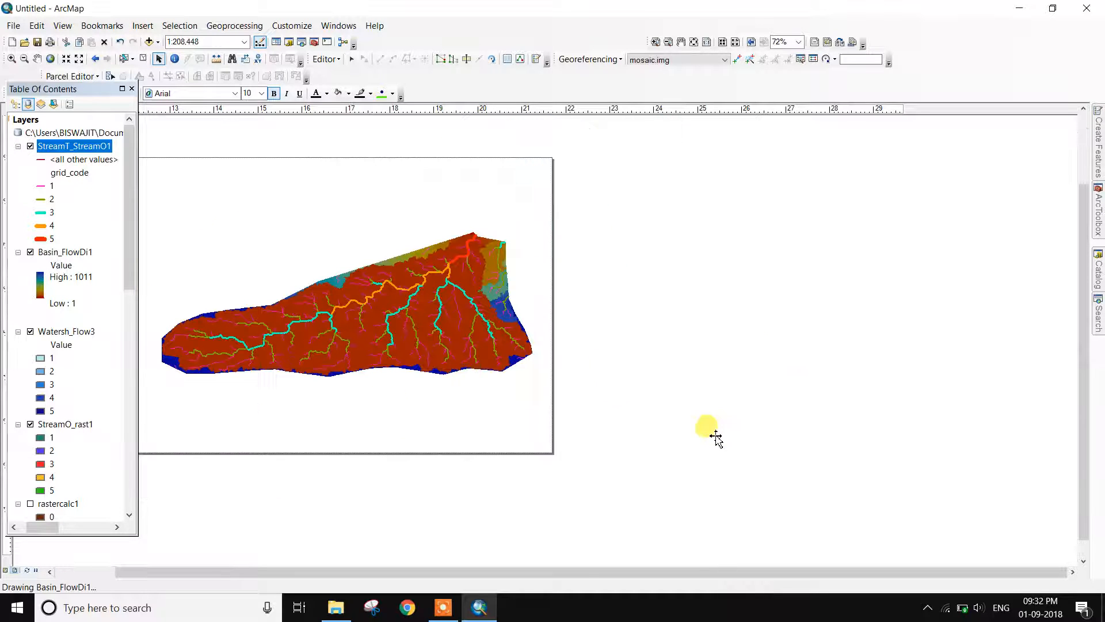
pyautogui.scroll(-2, 572, 559)
pyautogui.moveTo(577, 571); pyautogui.dragTo(506, 573)
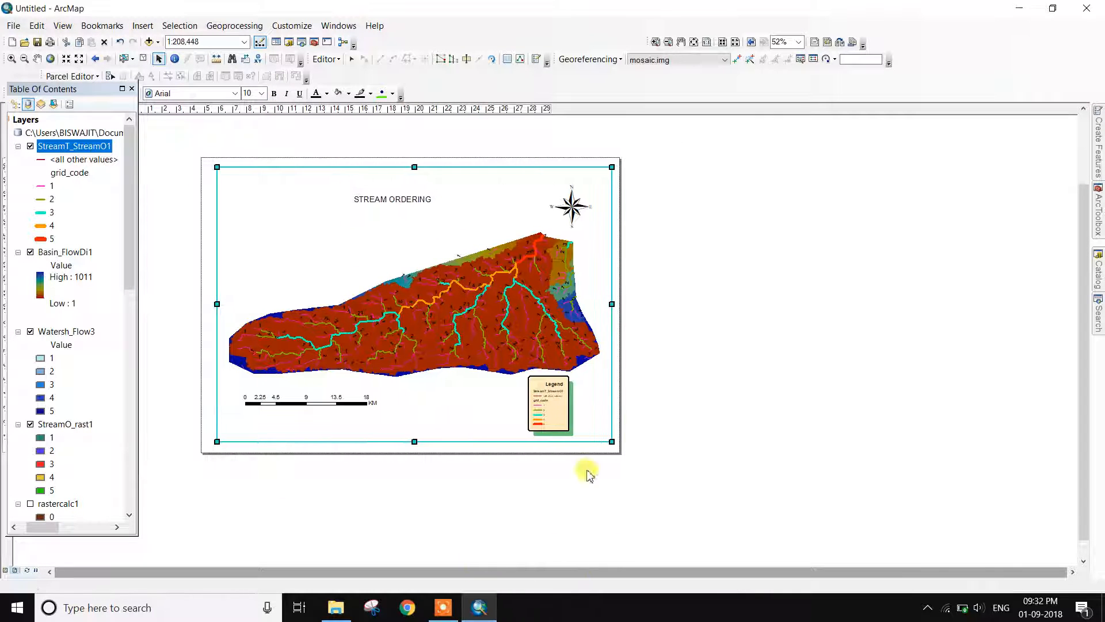
pyautogui.scroll(2, 485, 312)
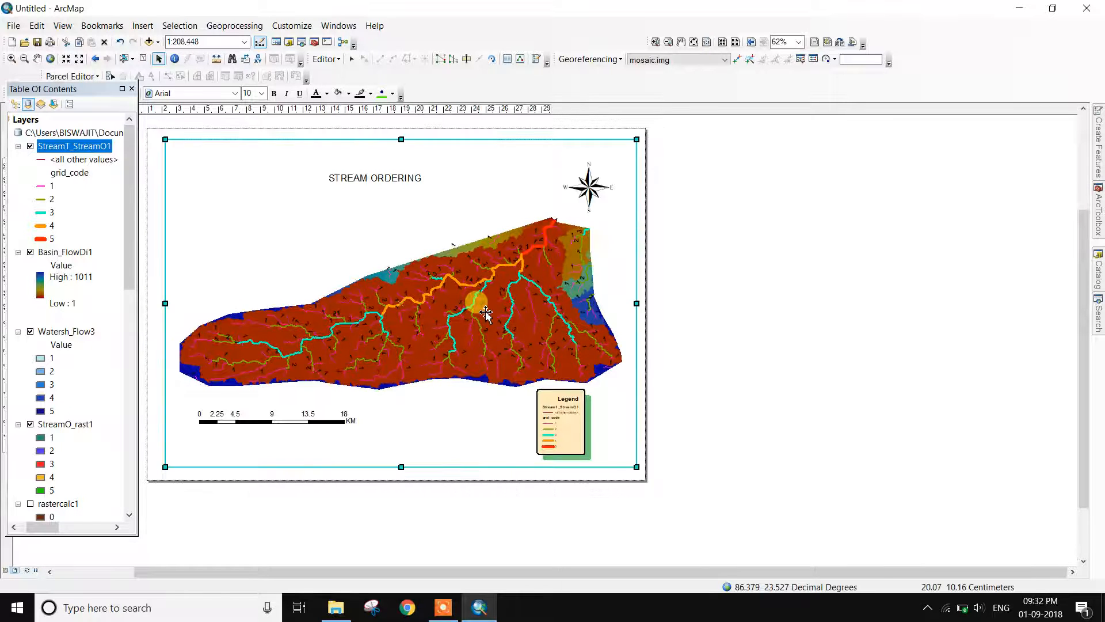
pyautogui.scroll(-2, 485, 313)
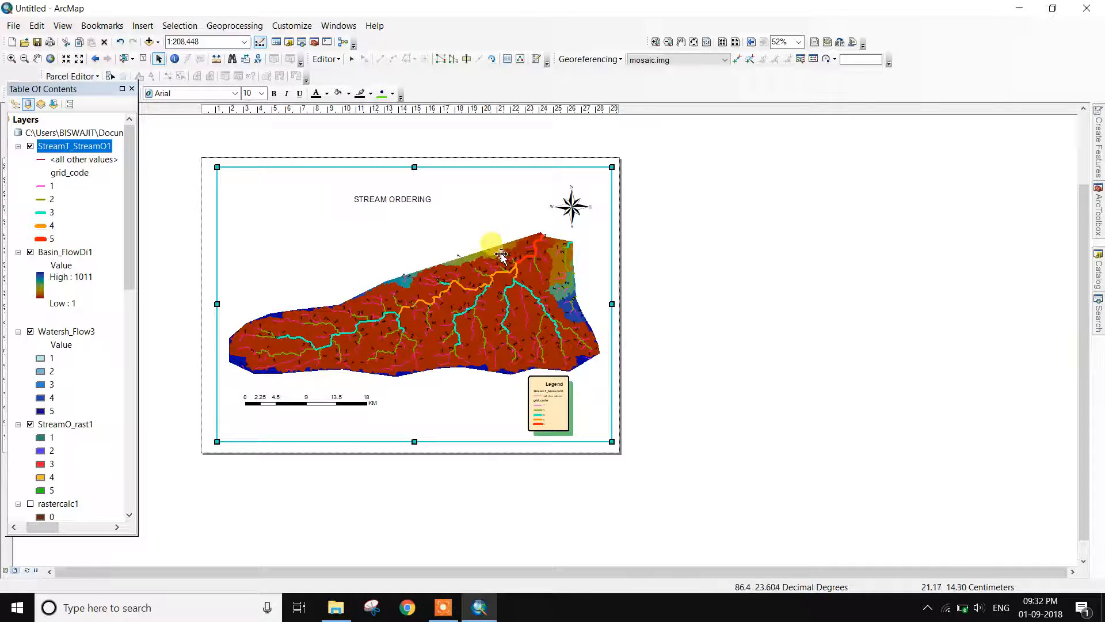
pyautogui.scroll(1, 510, 257)
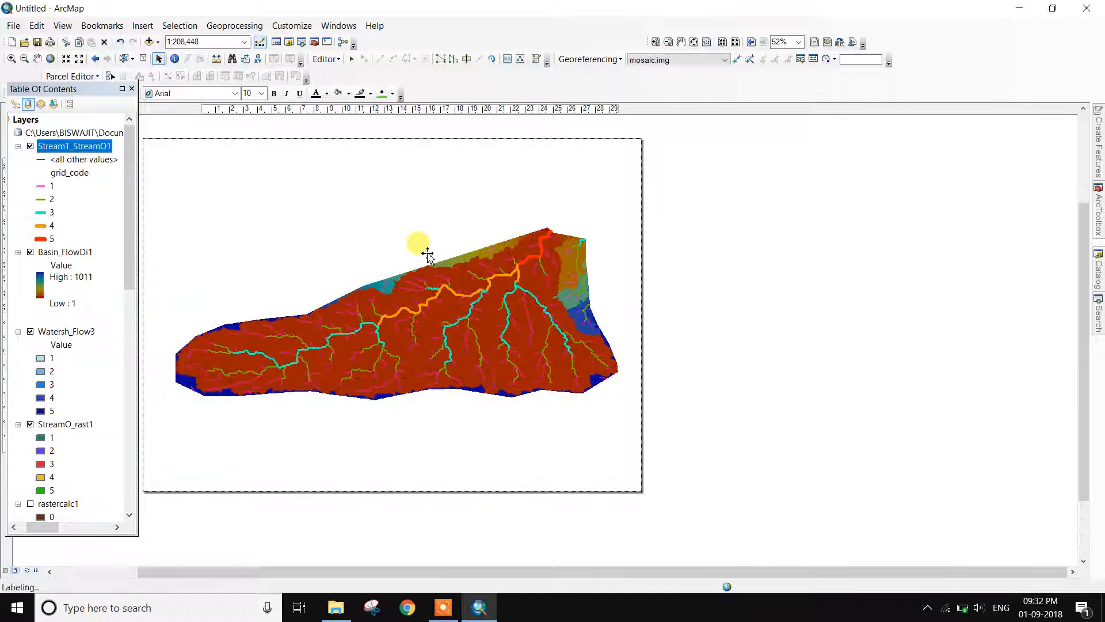
pyautogui.scroll(-1, 427, 253)
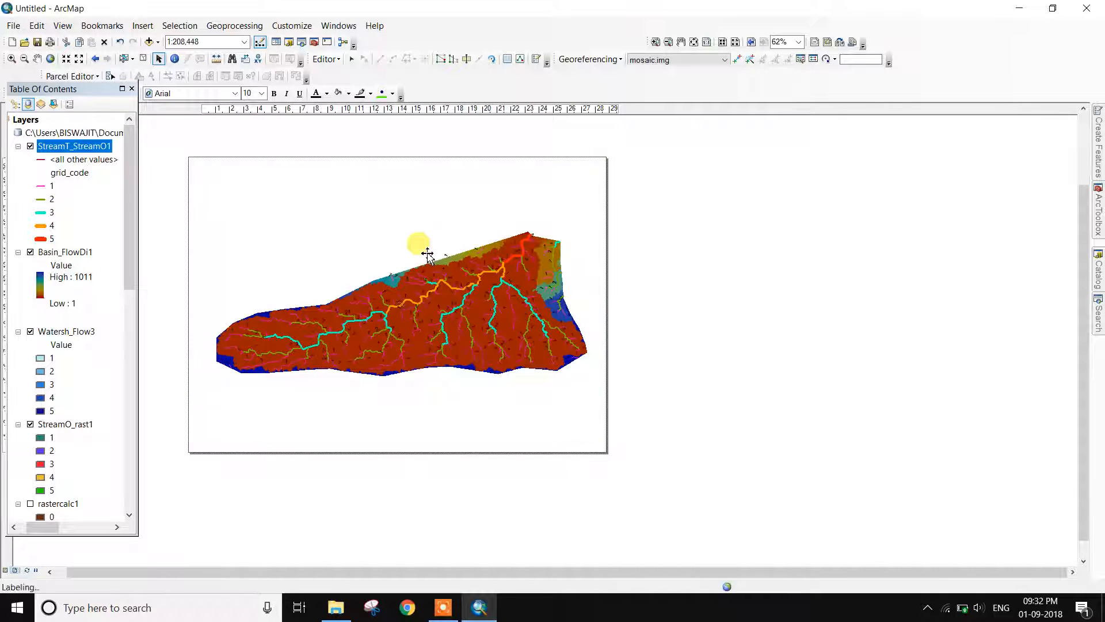
pyautogui.moveTo(499, 169)
pyautogui.mouseDown()
pyautogui.moveTo(591, 171)
pyautogui.moveTo(498, 169)
pyautogui.mouseUp()
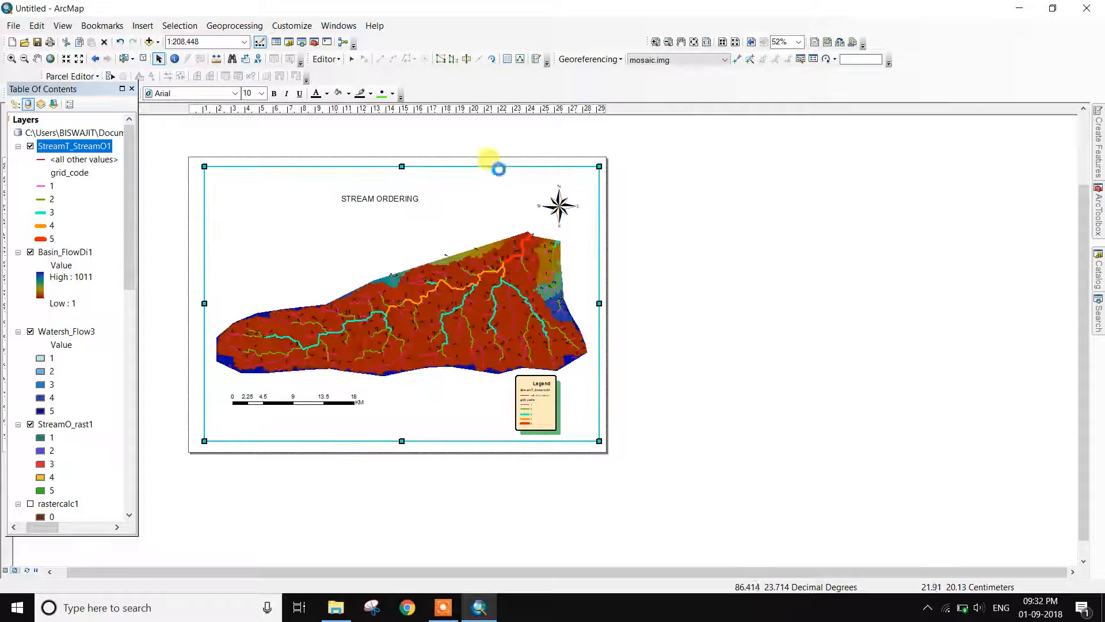
# Pan the layout page right so the complete STREAM ORDERING map is visible
pyautogui.click(682, 43)
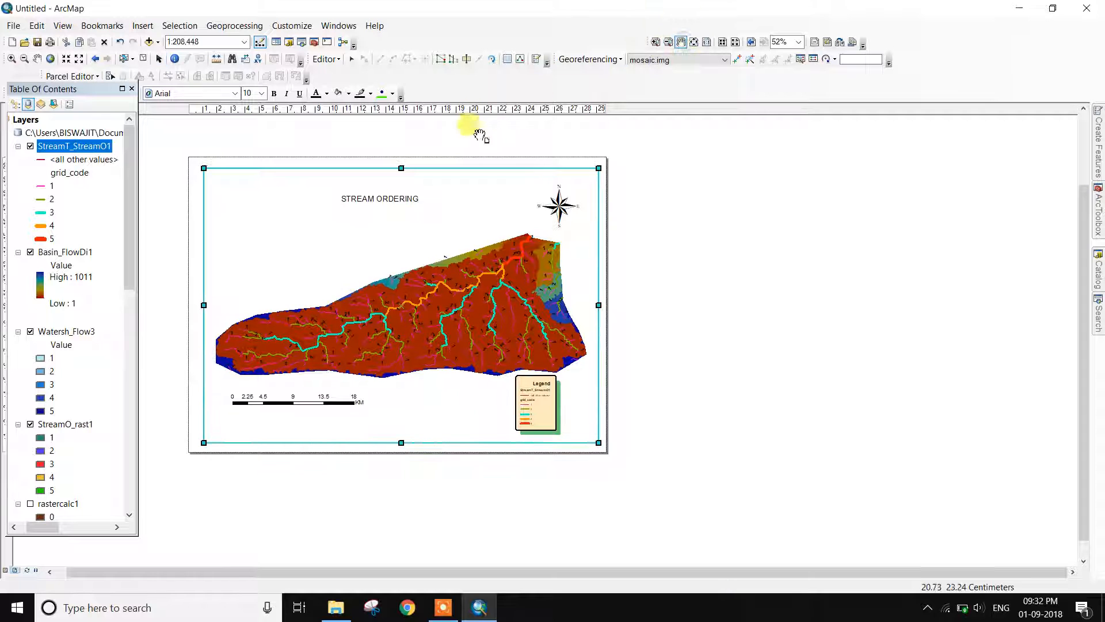
pyautogui.moveTo(473, 162); pyautogui.dragTo(633, 151)
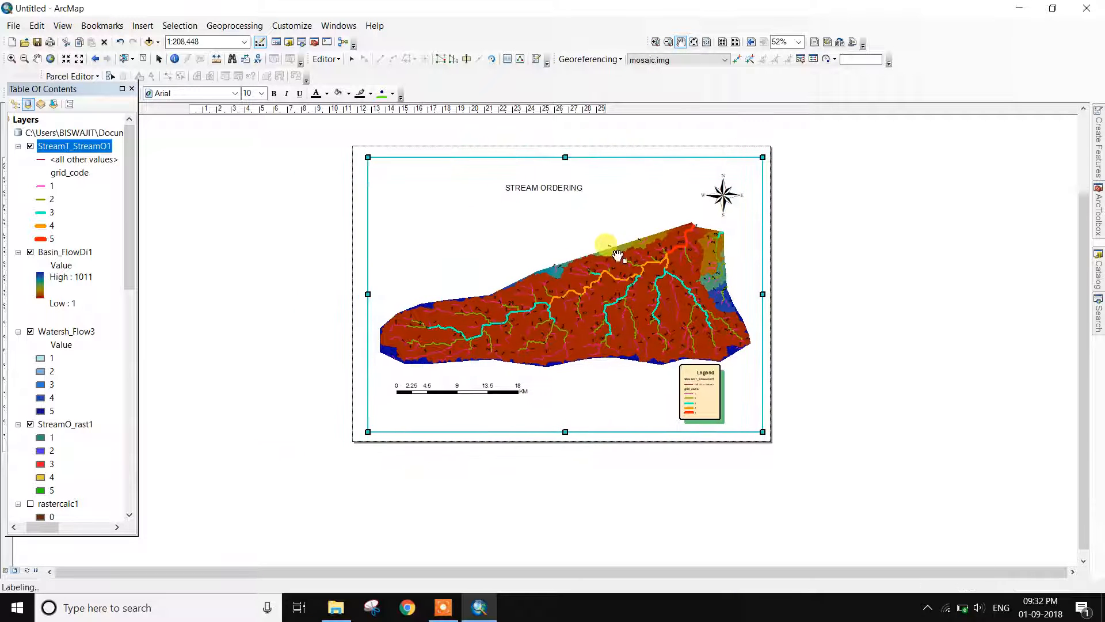
pyautogui.scroll(3, 618, 255)
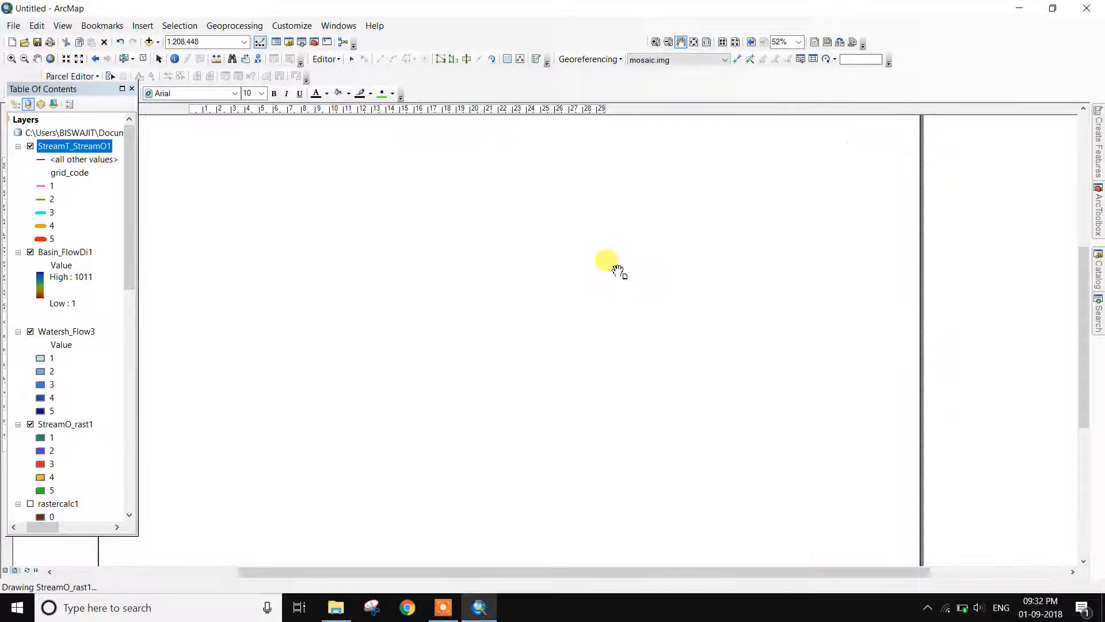